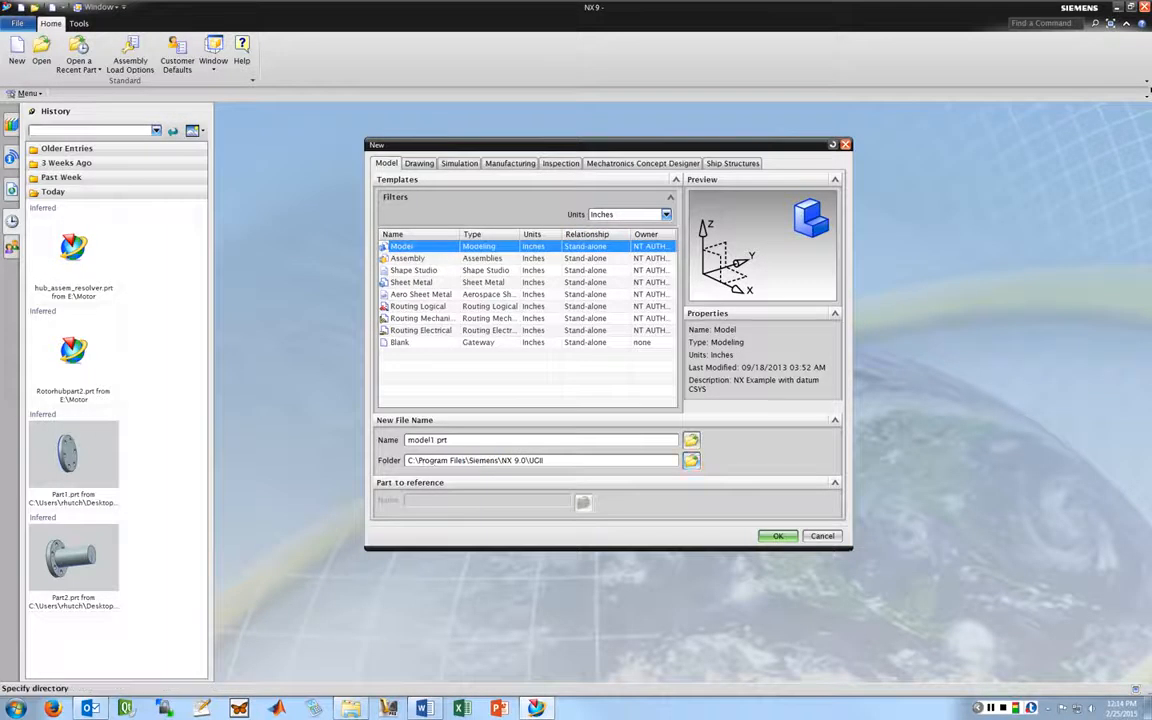
Step: Create a folder named Motion inside the desktop's NX folder and set it as the new part's folder
left_click_drag(800, 304, 572, 238)
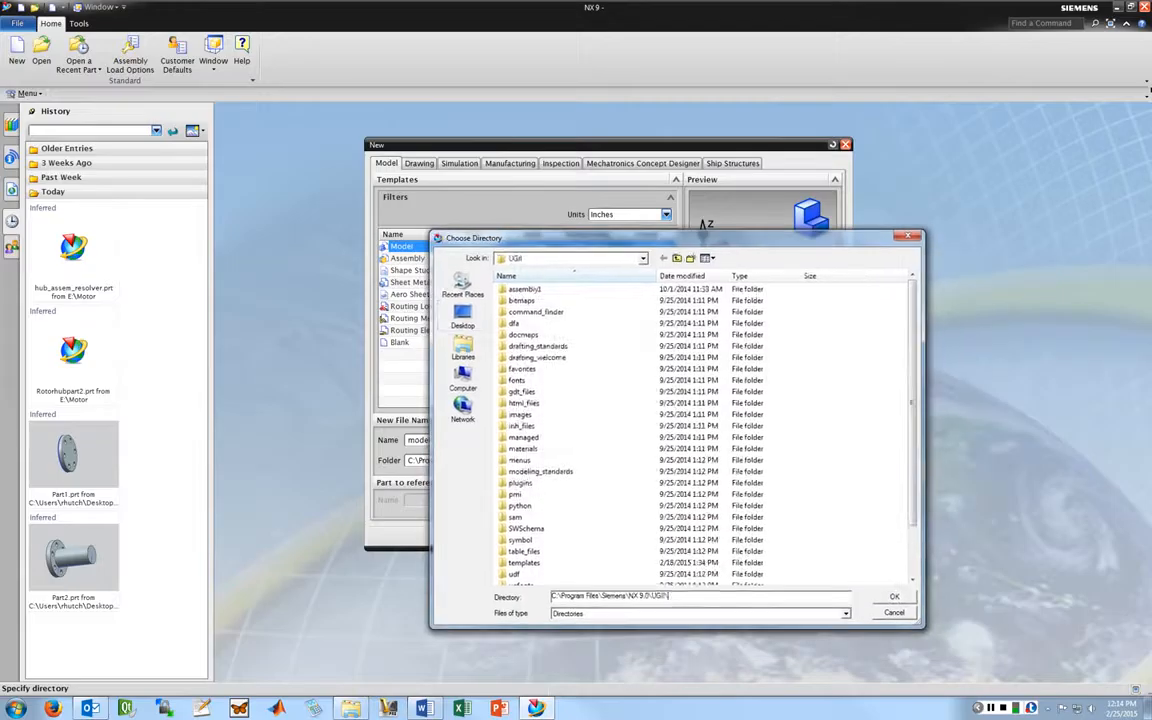
left_click(462, 318)
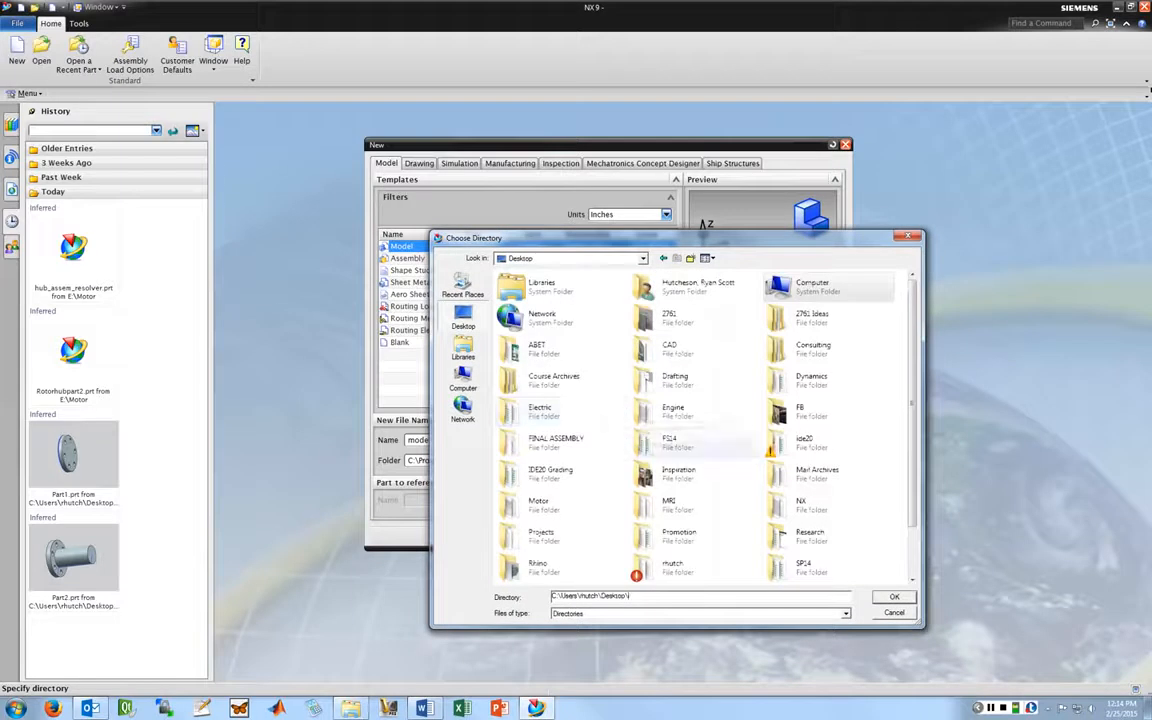
double_click(801, 505)
right_click(563, 490)
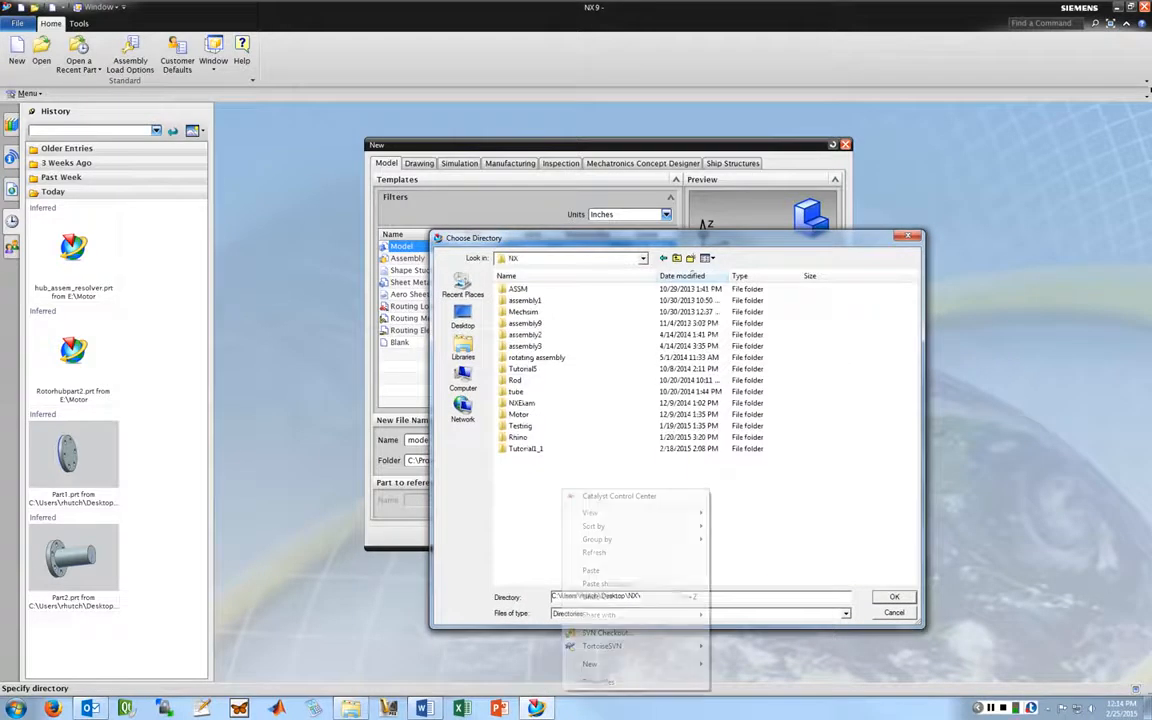
right_click(556, 322)
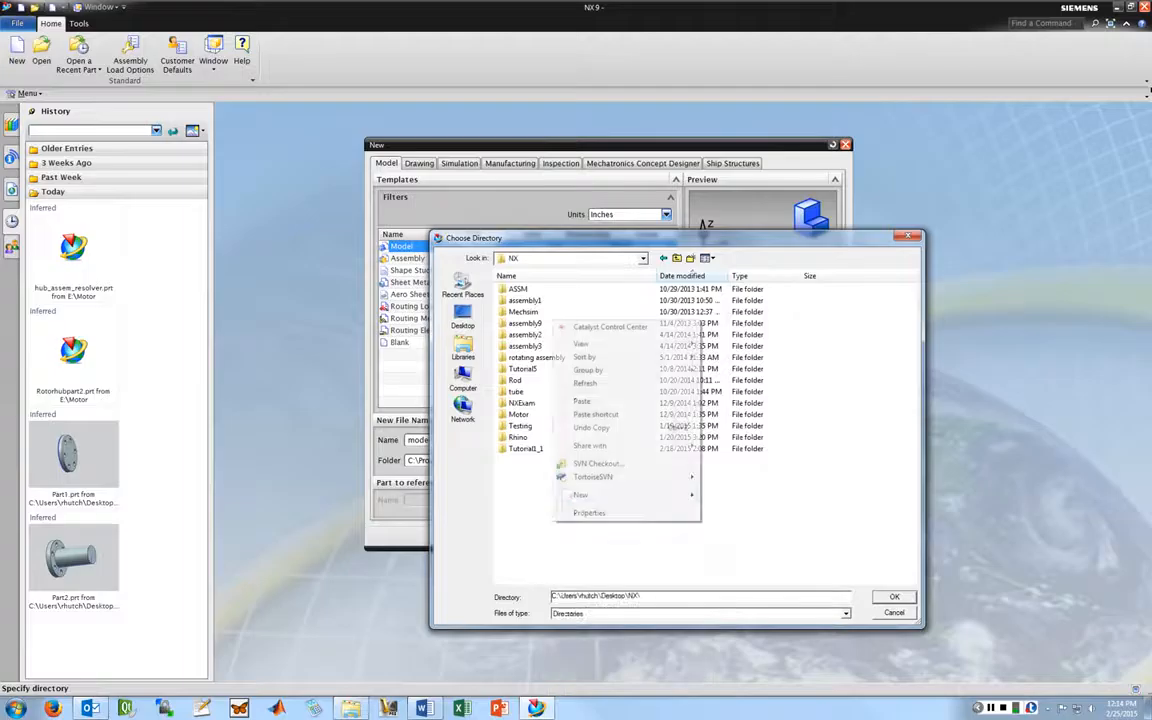
mouse_move(582, 494)
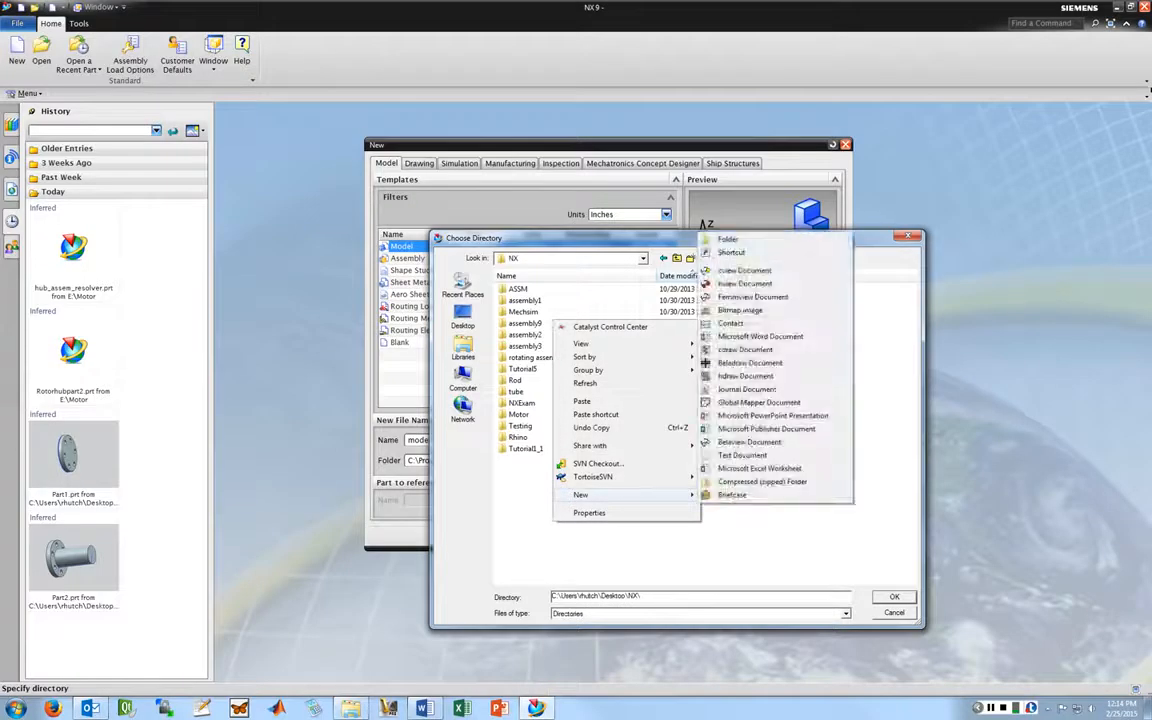
left_click(728, 239)
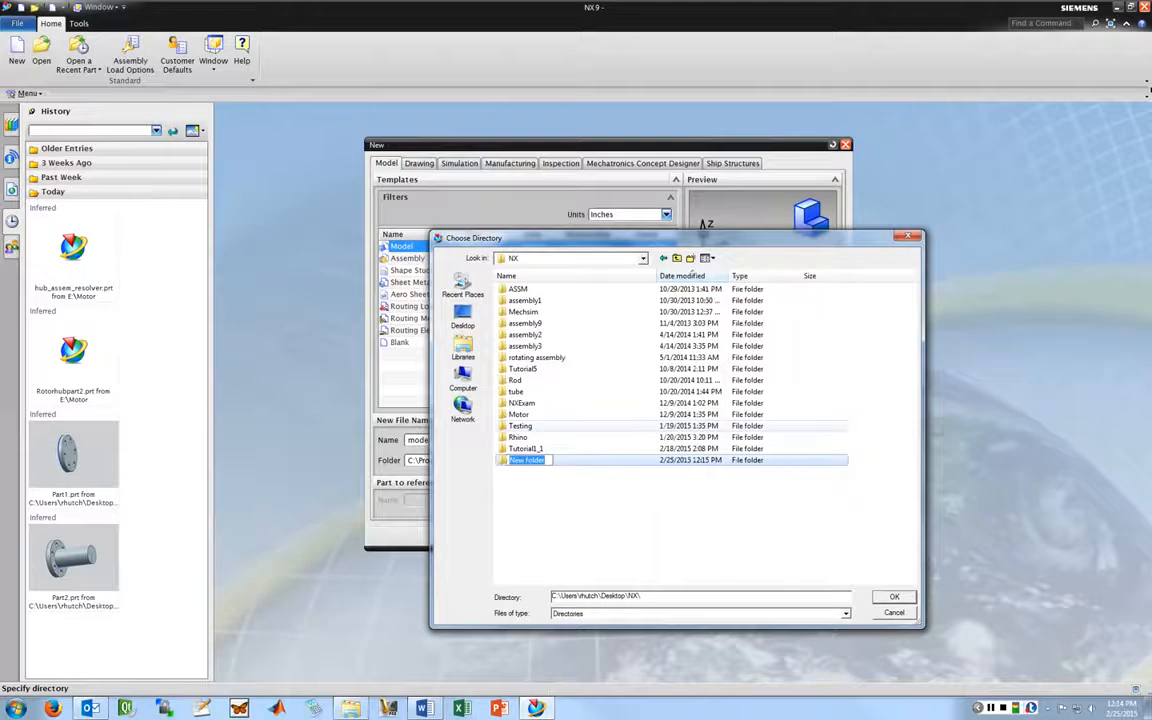
type("Motion")
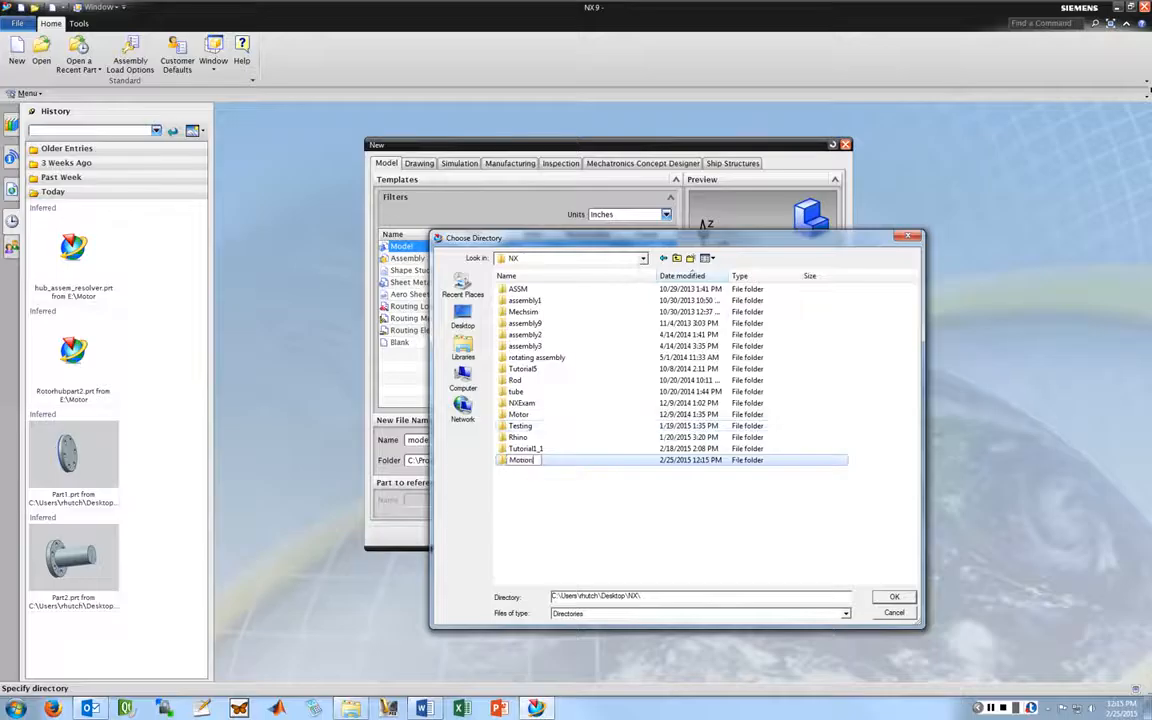
key("Return")
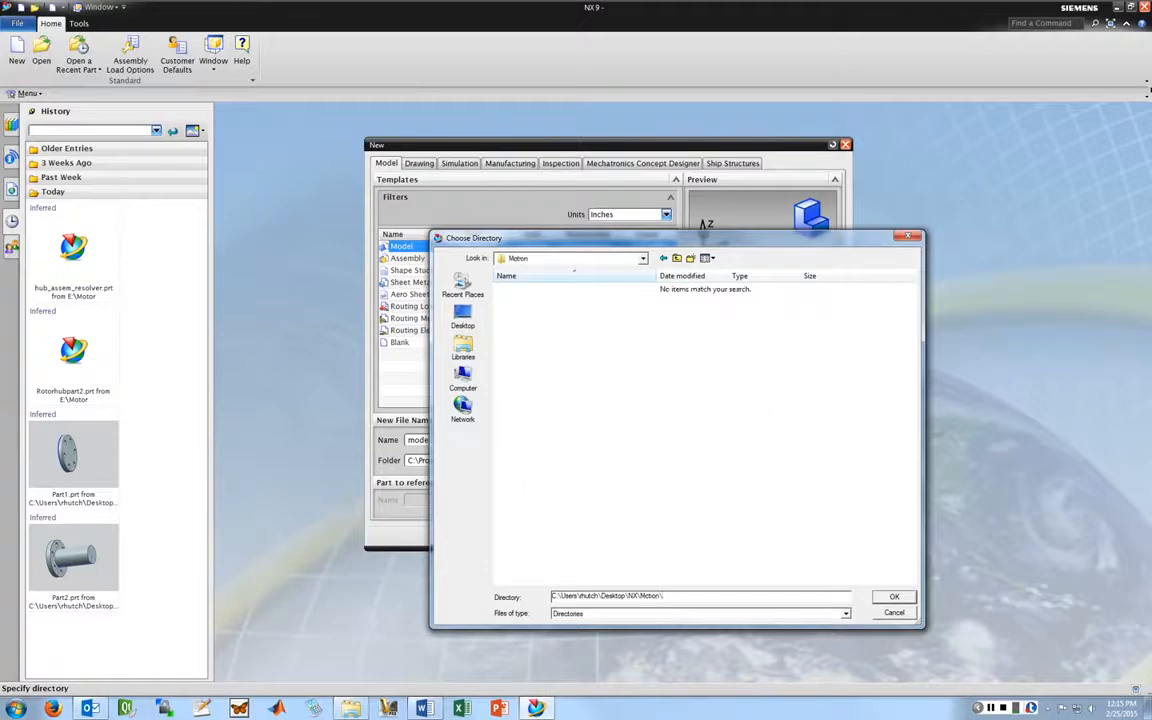
key("Return")
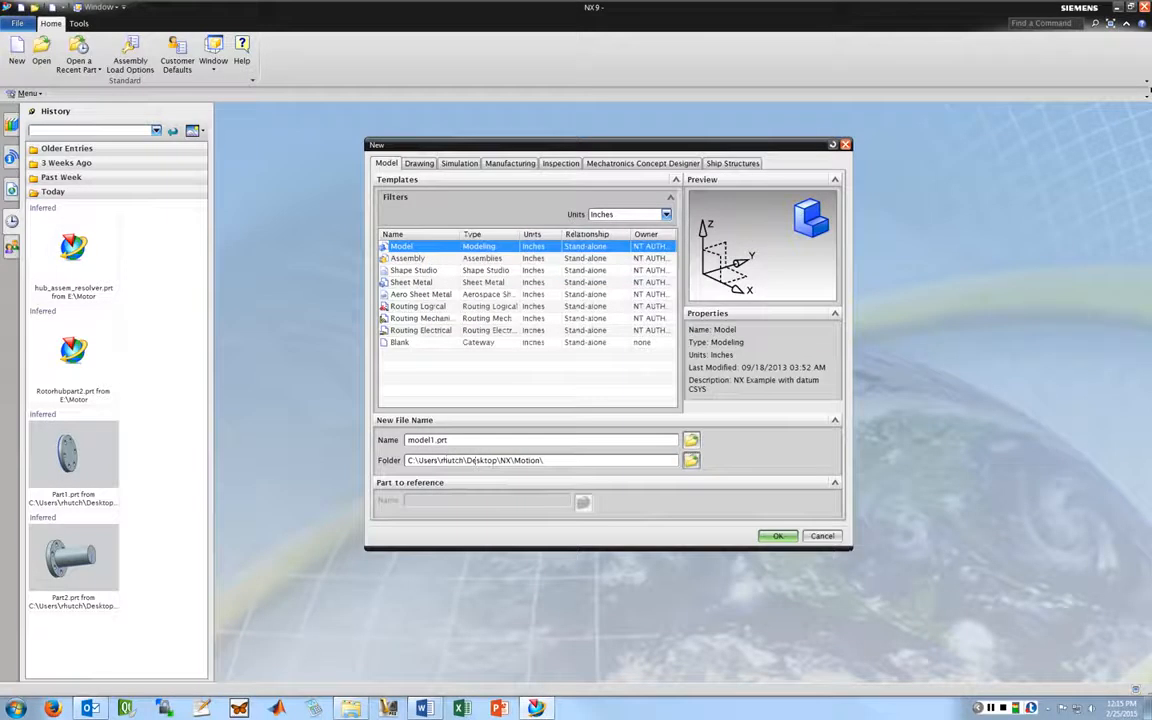
Step: Name the new inch Model part pin and create it
double_click(427, 440)
type("po")
key("Return")
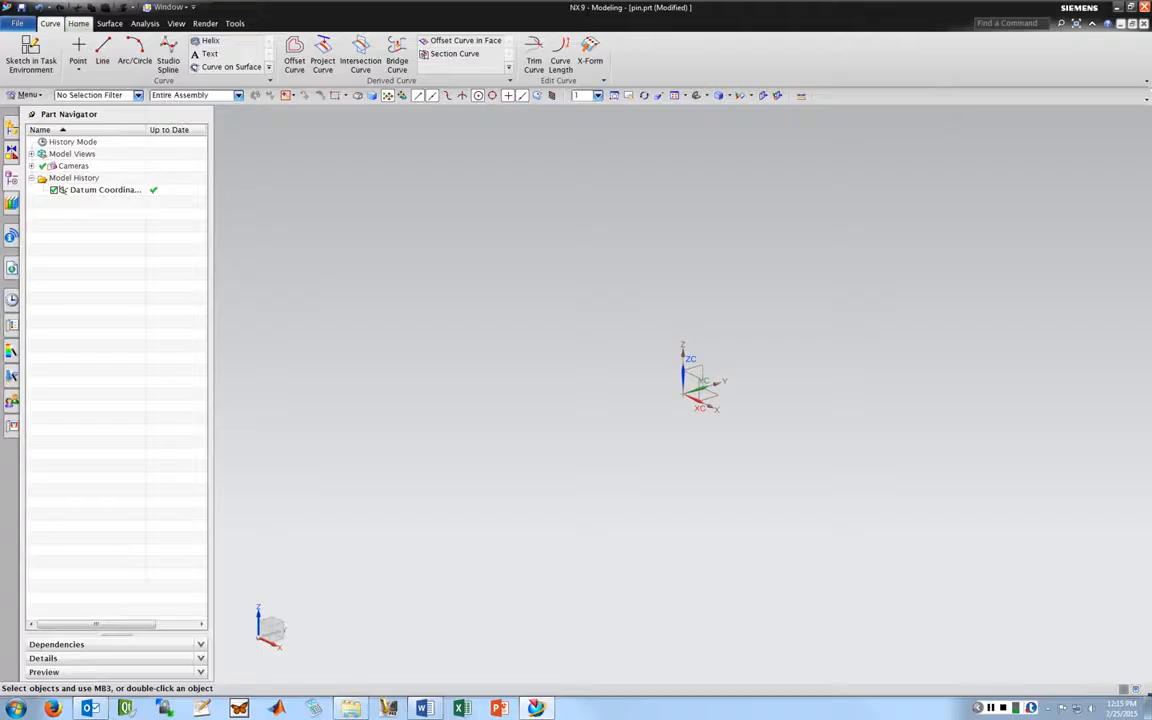
Step: Sketch a 0.5 in diameter circle centred on the origin in the XY plane and finish the sketch
left_click(78, 23)
left_click(19, 52)
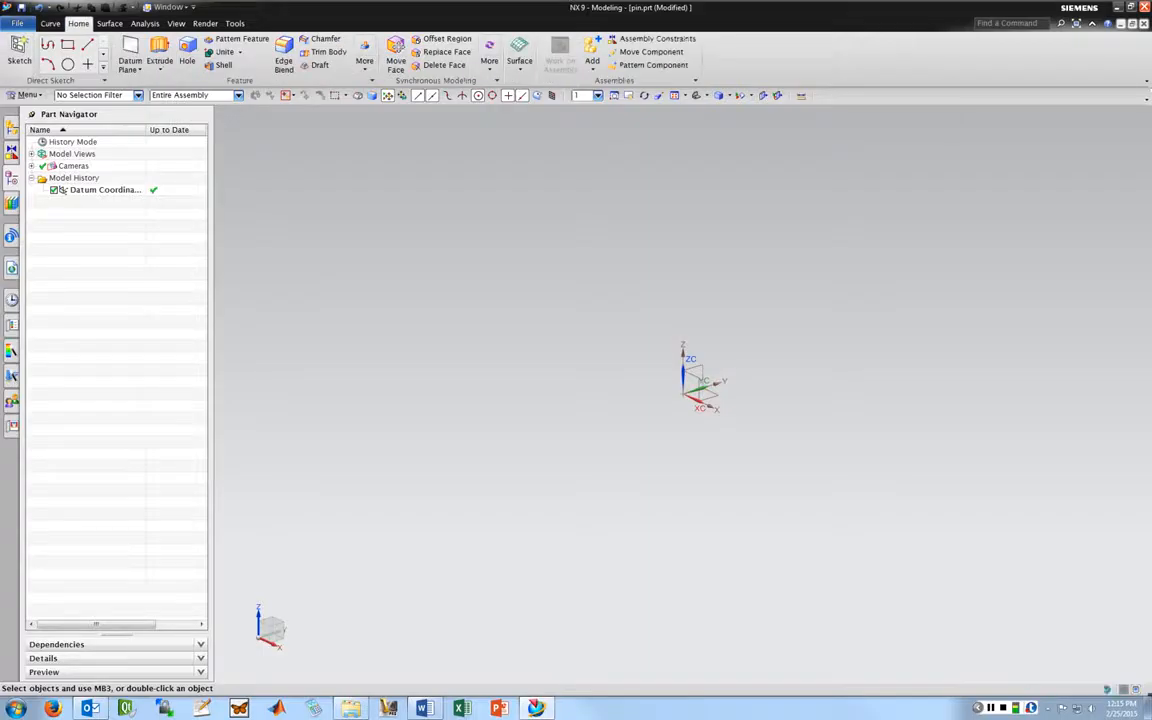
left_click(707, 394)
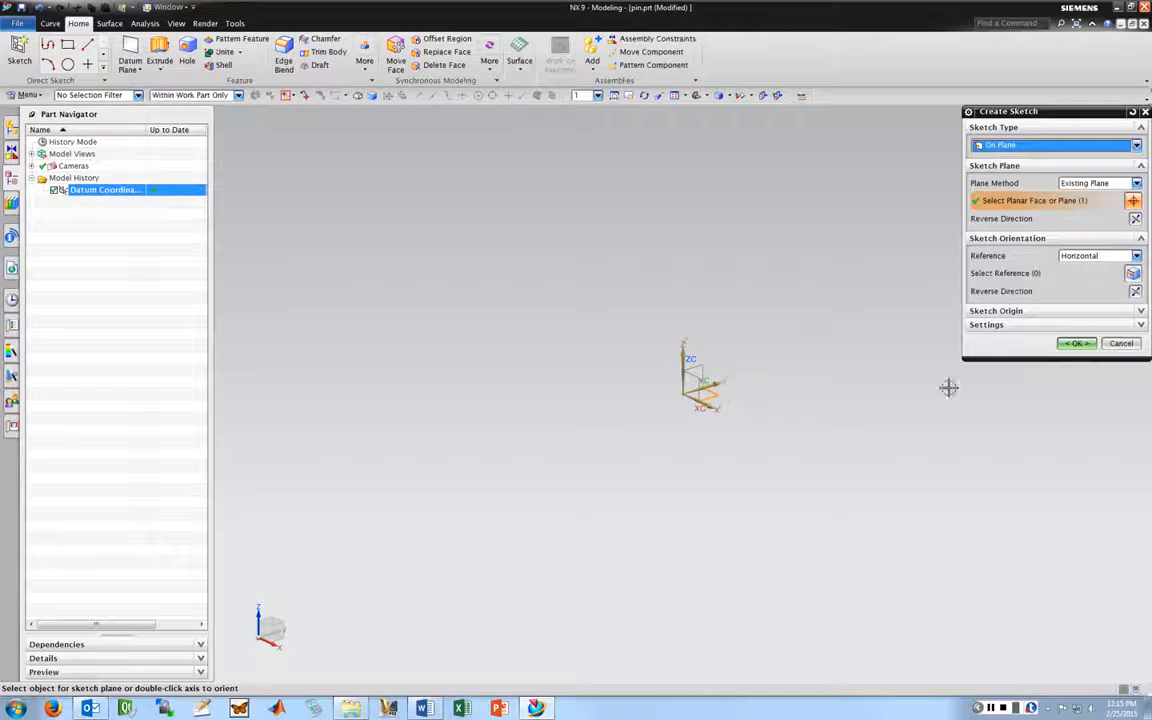
left_click(1077, 343)
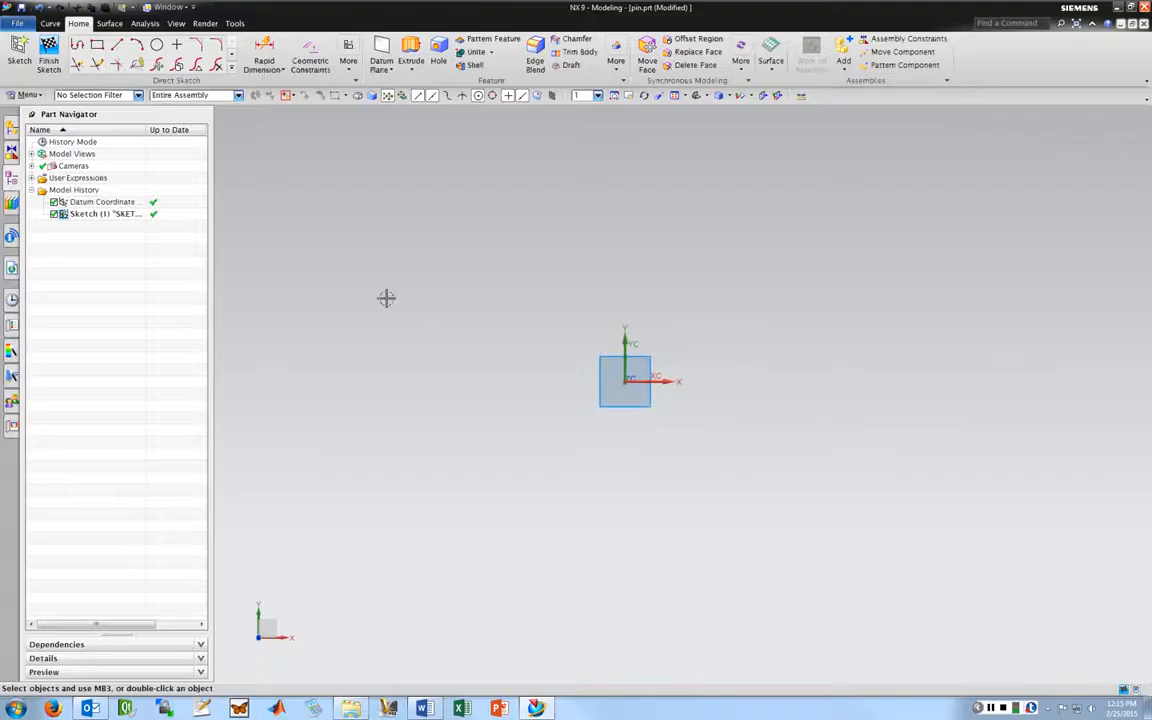
key("o")
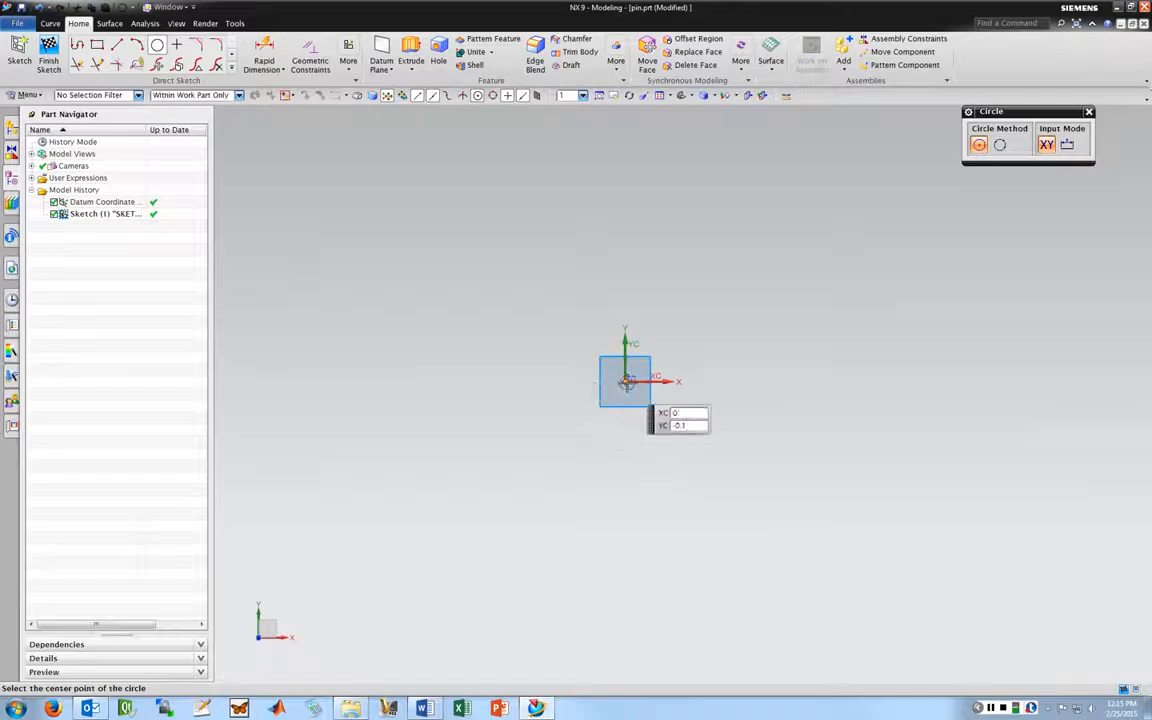
left_click(625, 380)
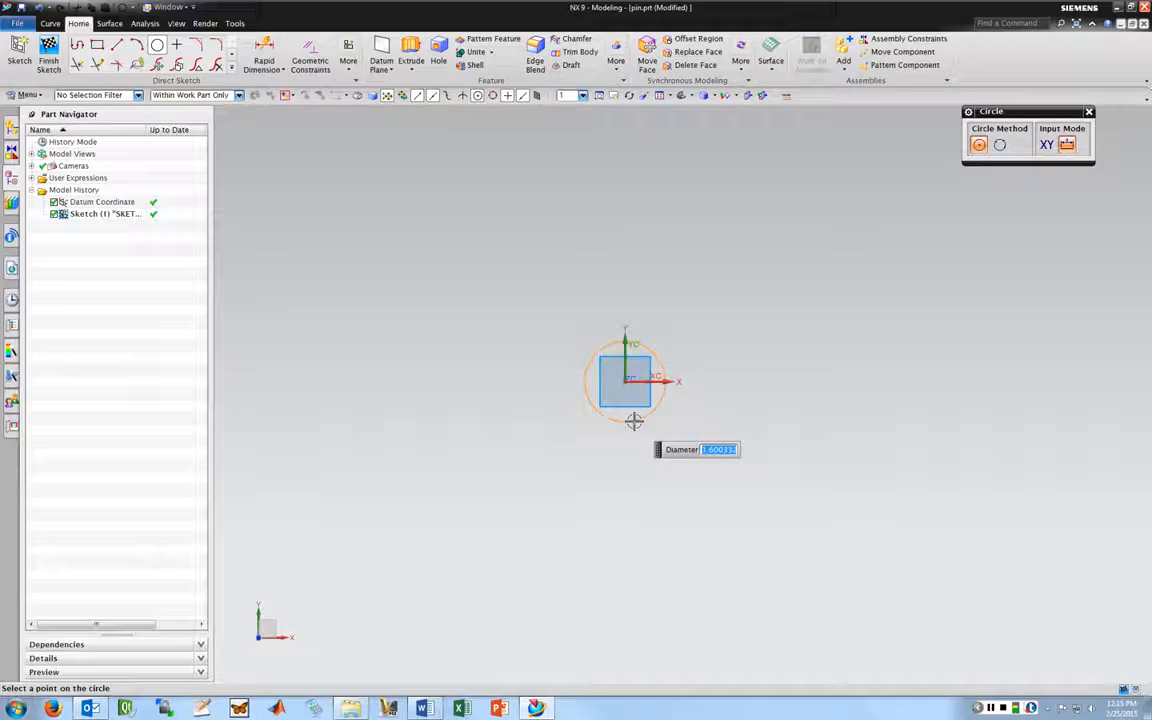
type("0.5")
key("Return")
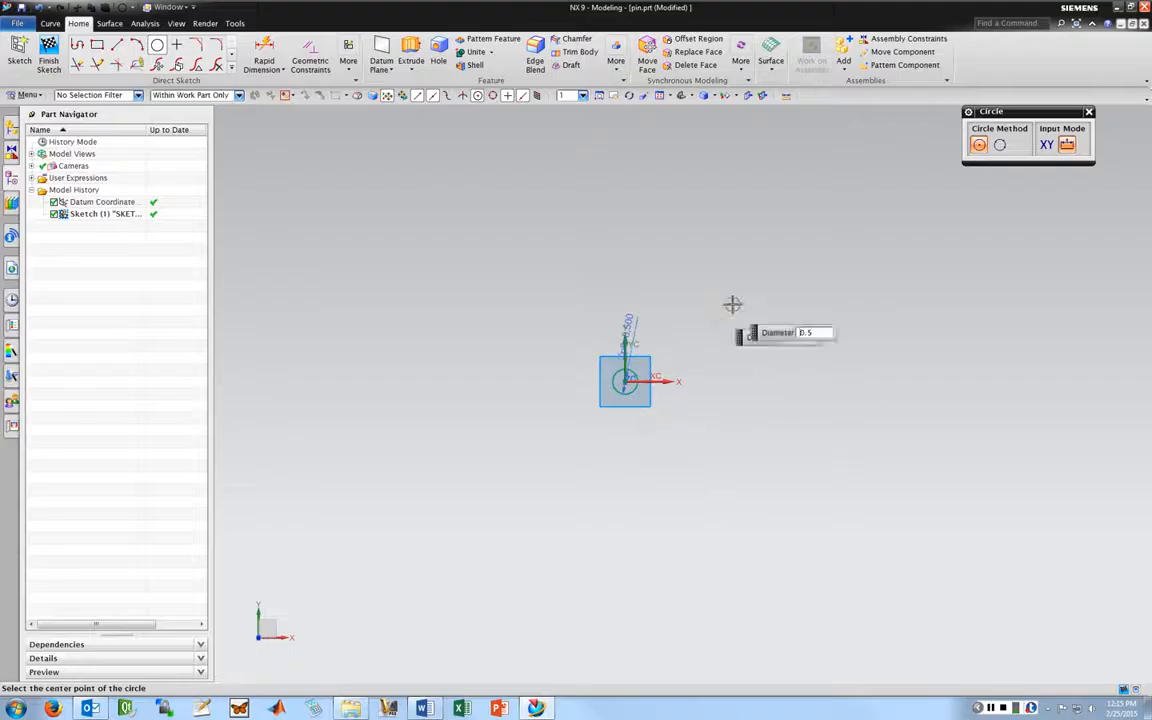
left_click(48, 52)
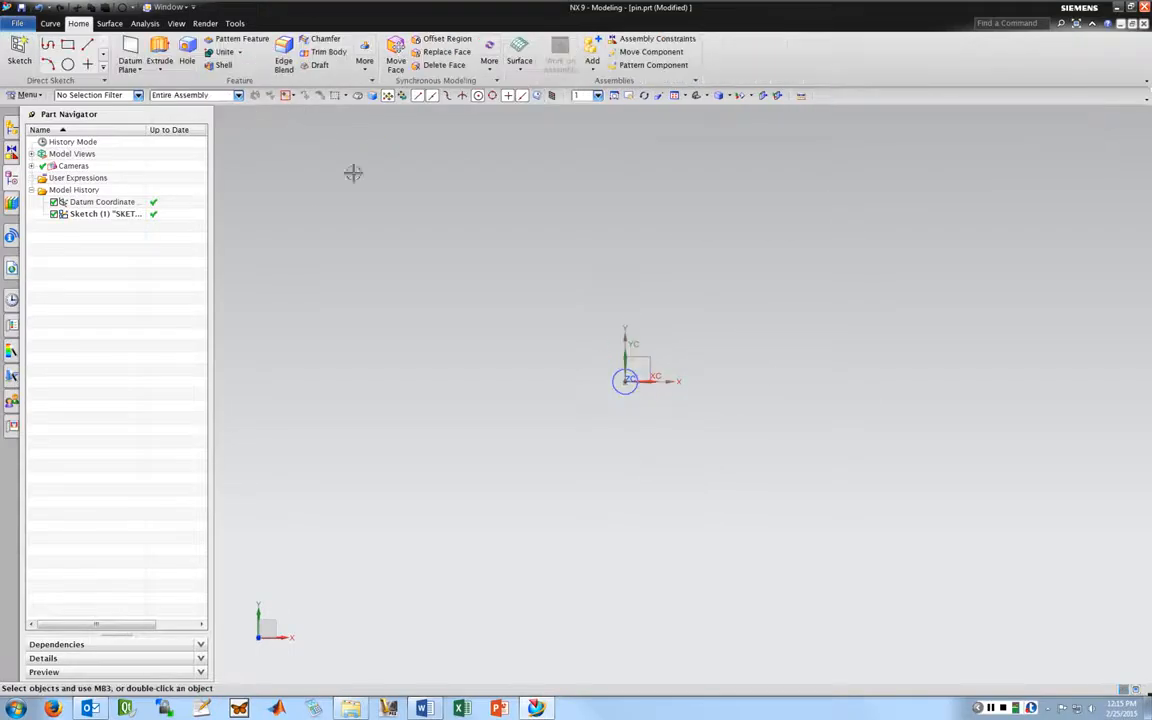
Step: Extrude the circle into a solid pin with the start distance at 1 in and the end distance at 0
left_click(160, 54)
middle_click_drag(540, 265, 496, 285)
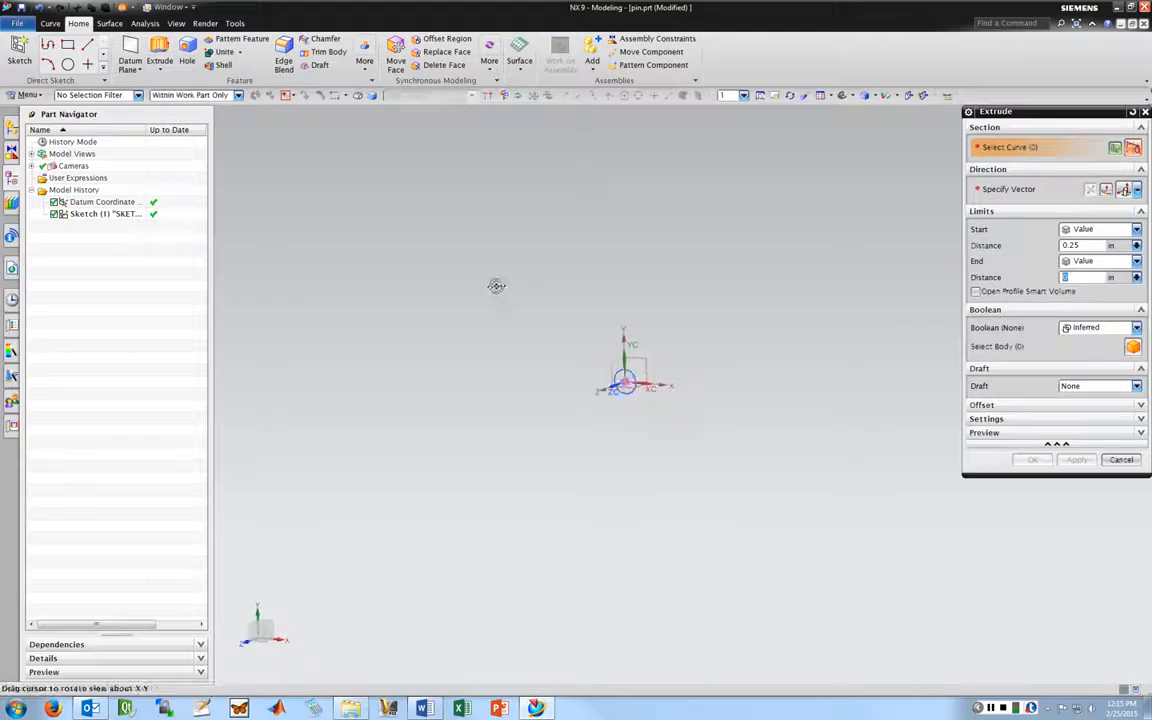
left_click(625, 377)
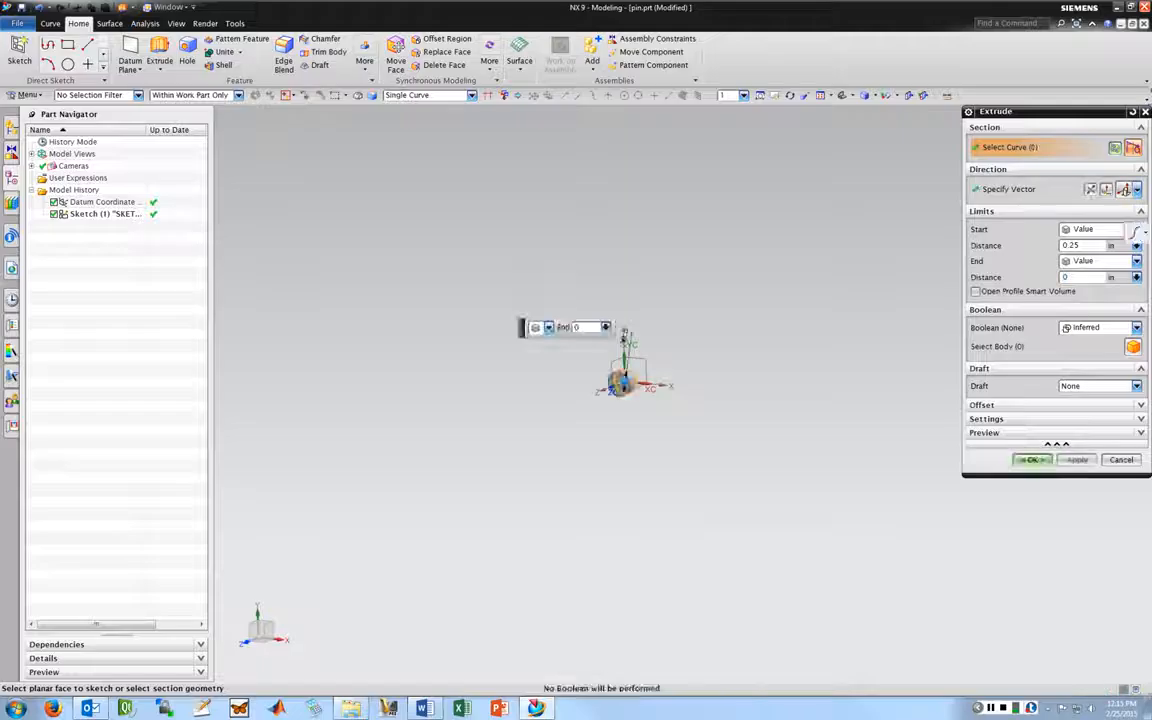
double_click(1080, 246)
type("1")
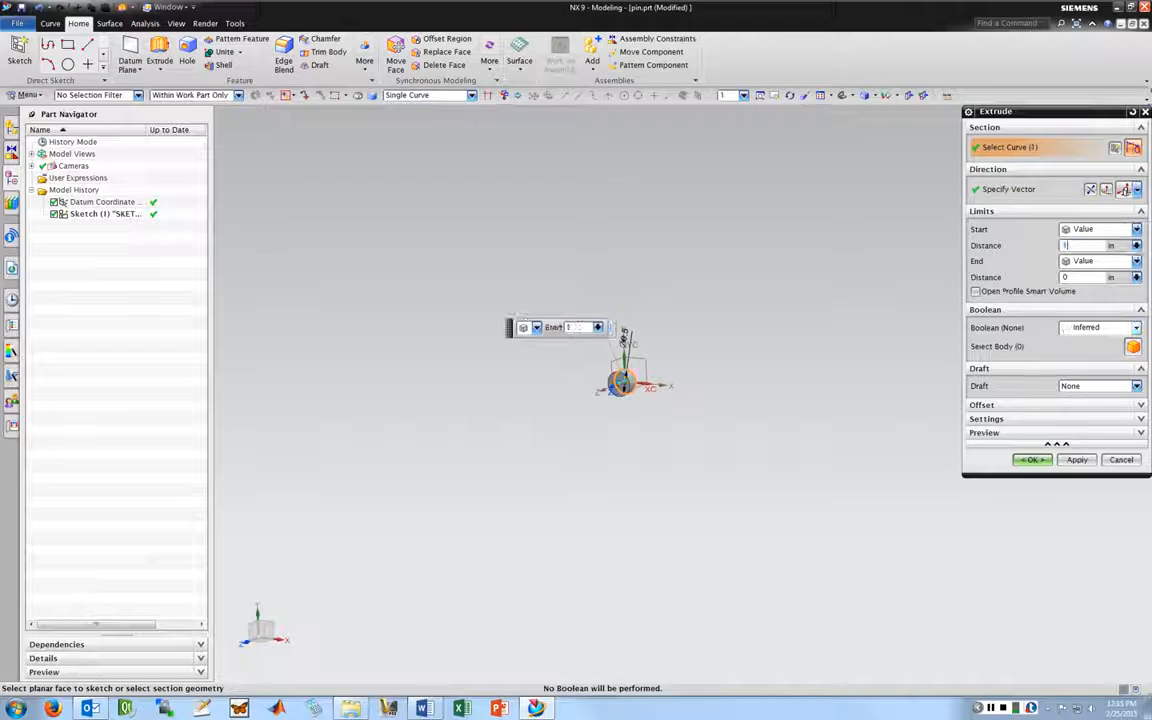
key("Return")
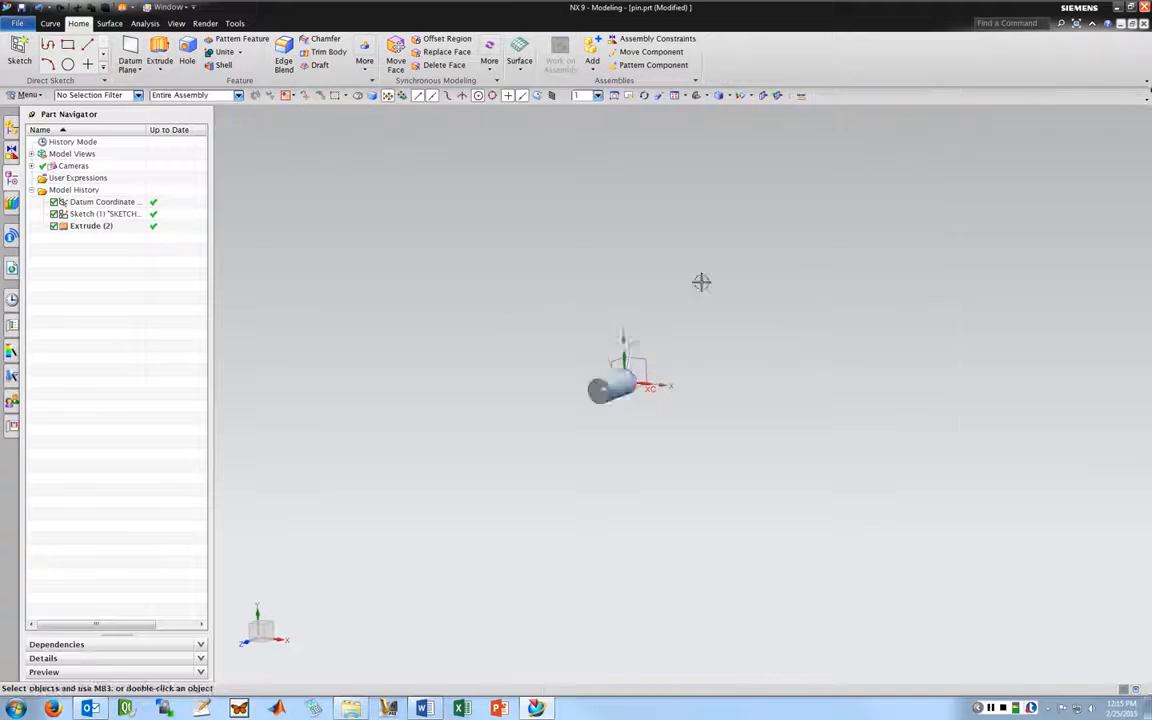
middle_click_drag(700, 283, 684, 306)
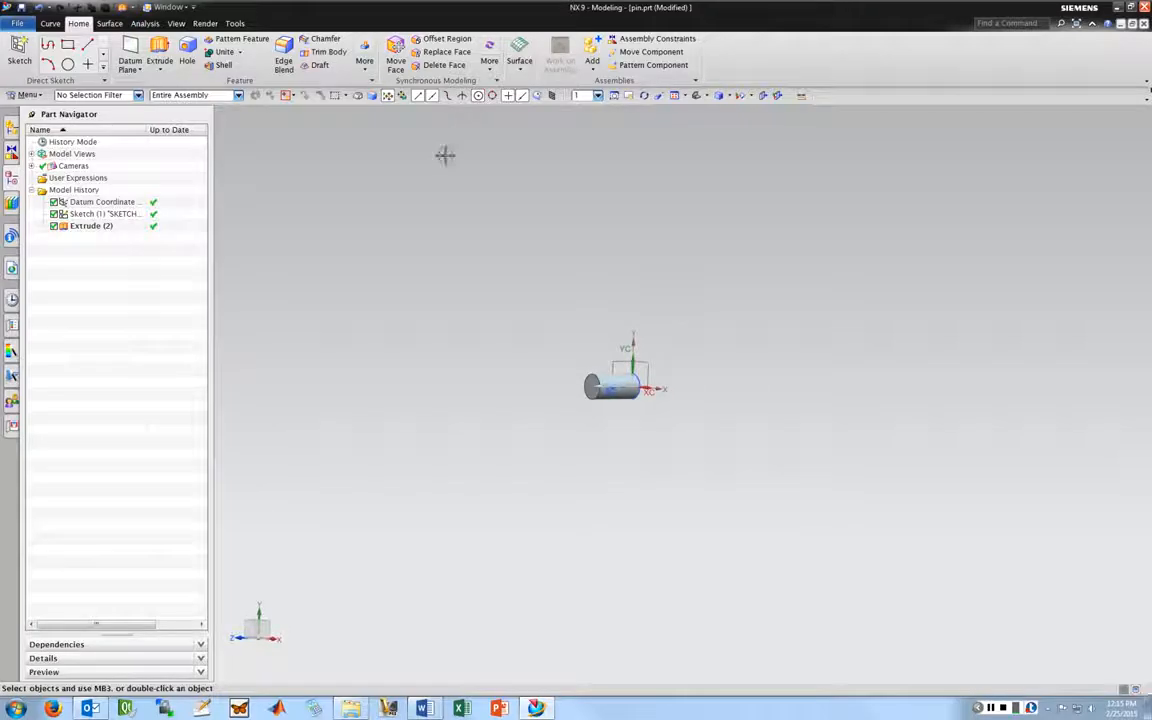
Step: Save the pin part and create a new inch Model part named link in the Motion folder
key("ctrl+s")
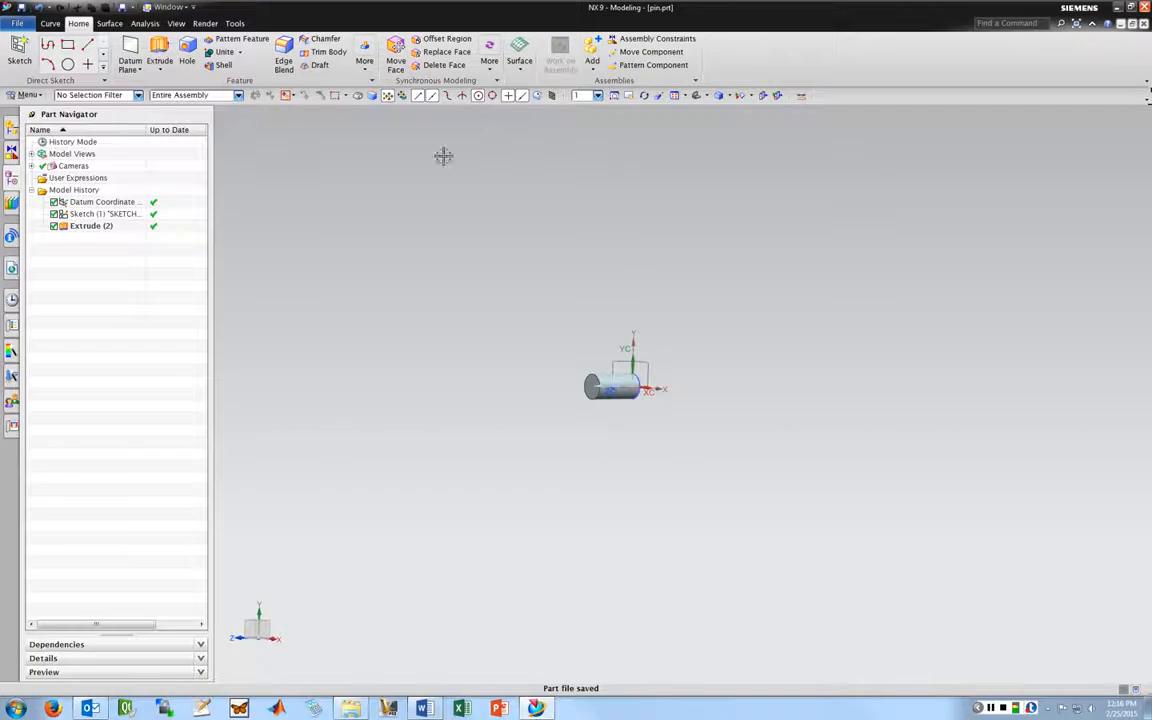
left_click(17, 23)
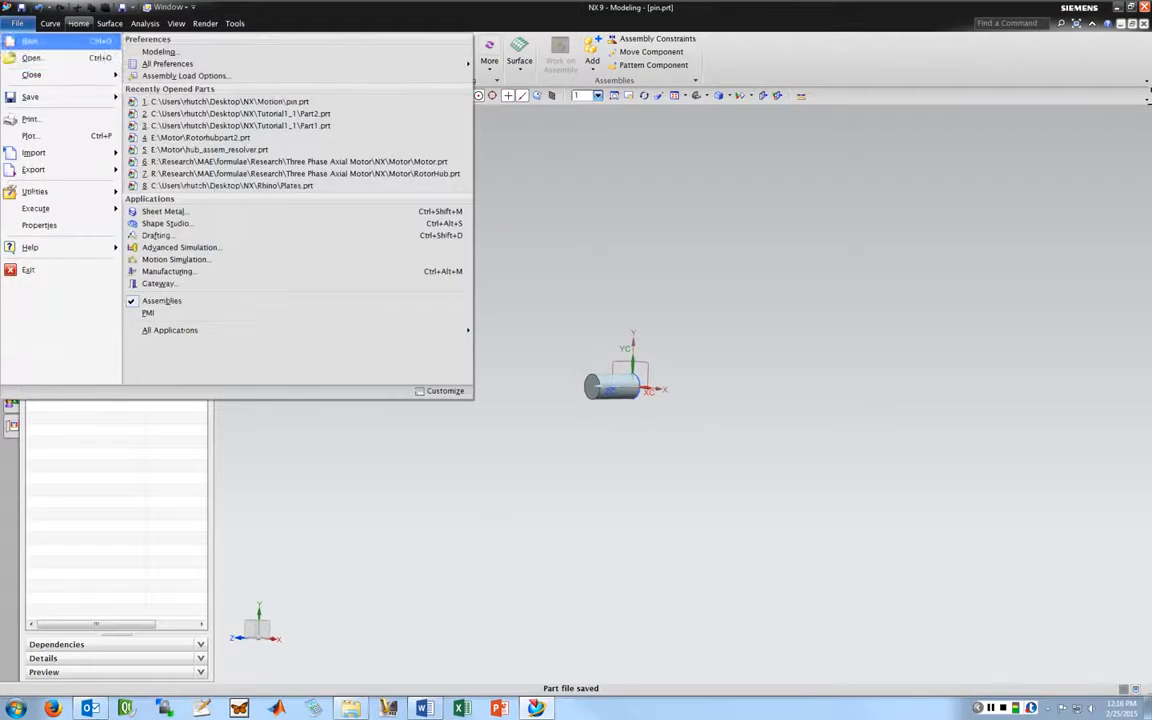
left_click(32, 41)
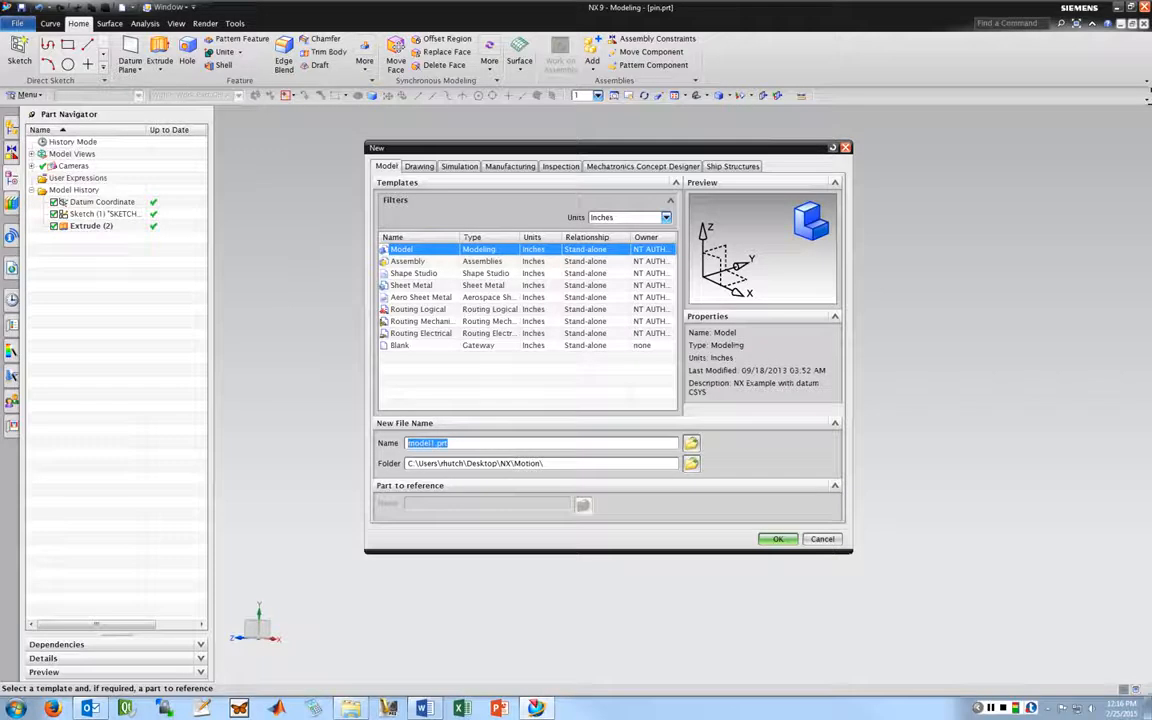
left_click(432, 443)
double_click(432, 443)
type("link")
key("Return")
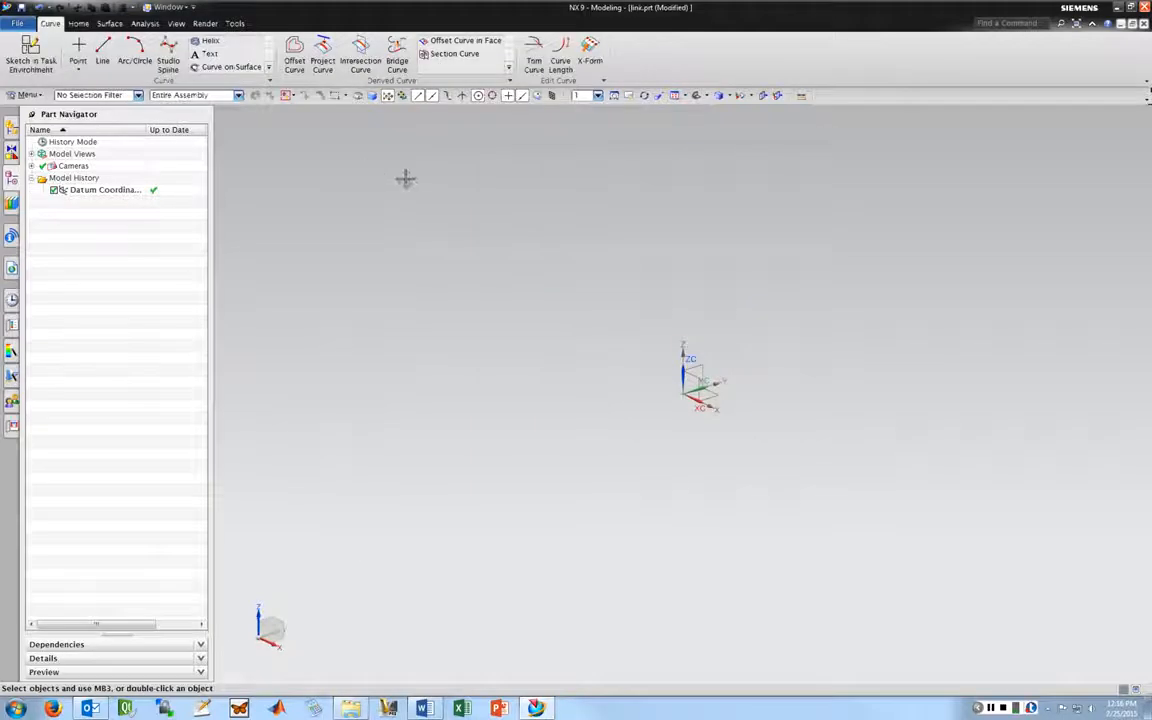
Step: On the XY plane, sketch two 0.5 in diameter circles, one at the origin and one about 4.78 in above it on the Y axis
left_click(78, 23)
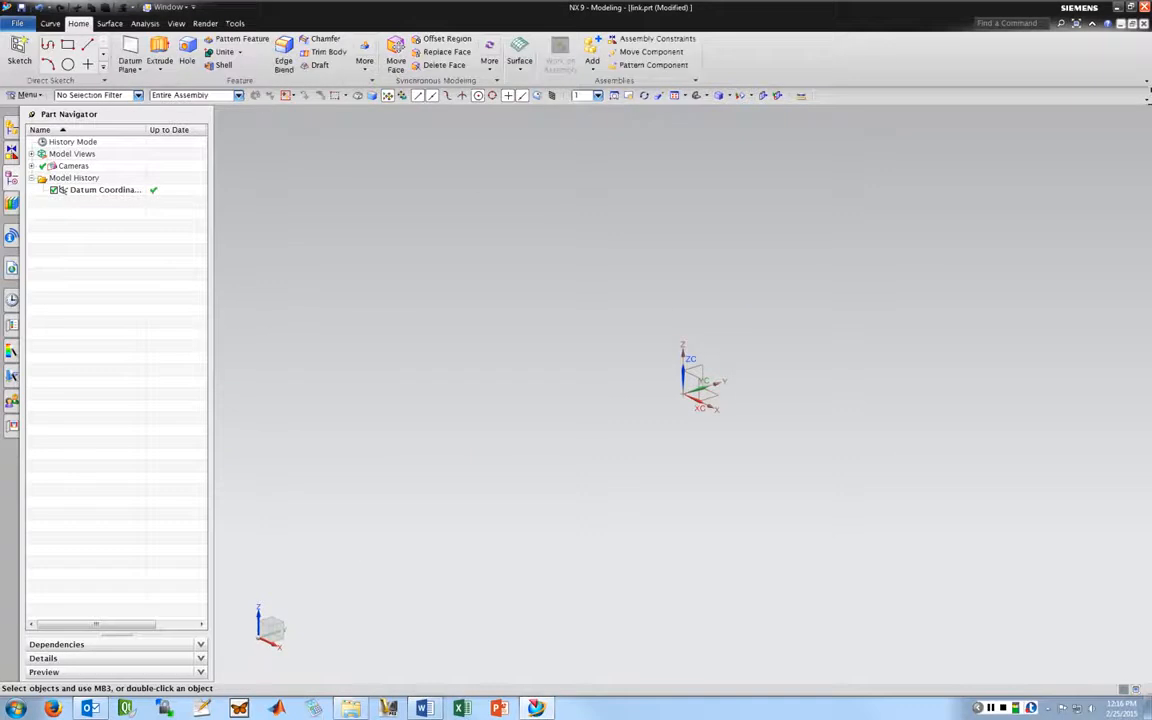
left_click(19, 55)
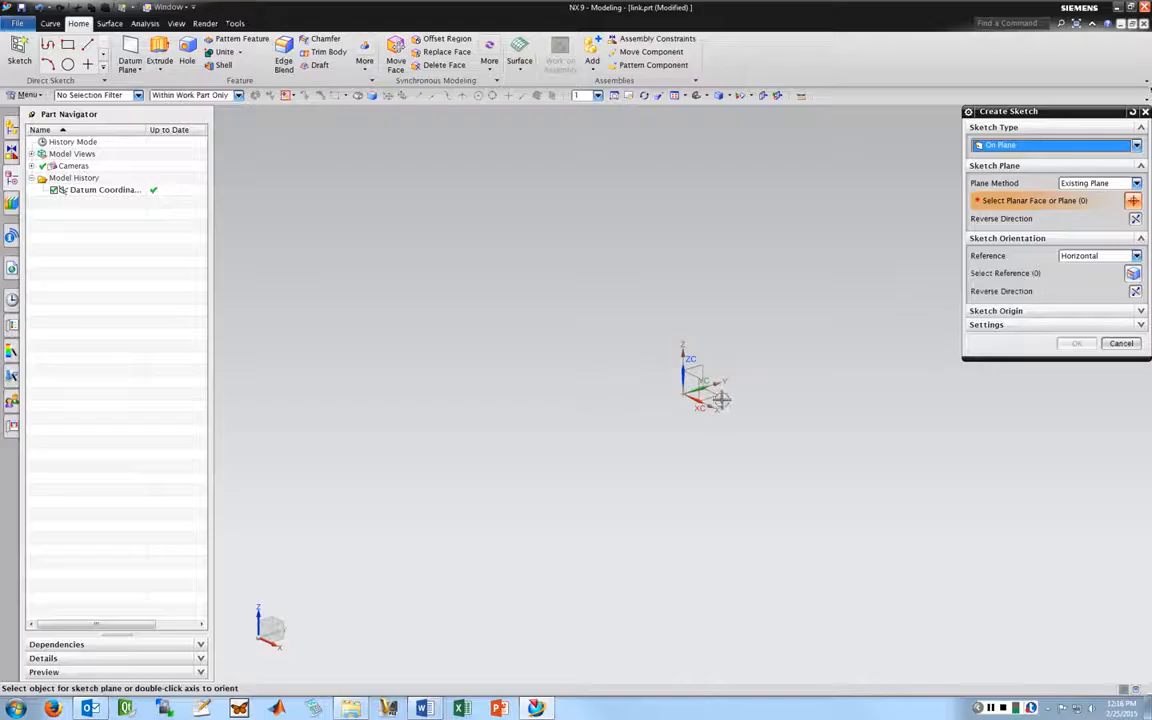
left_click(1077, 343)
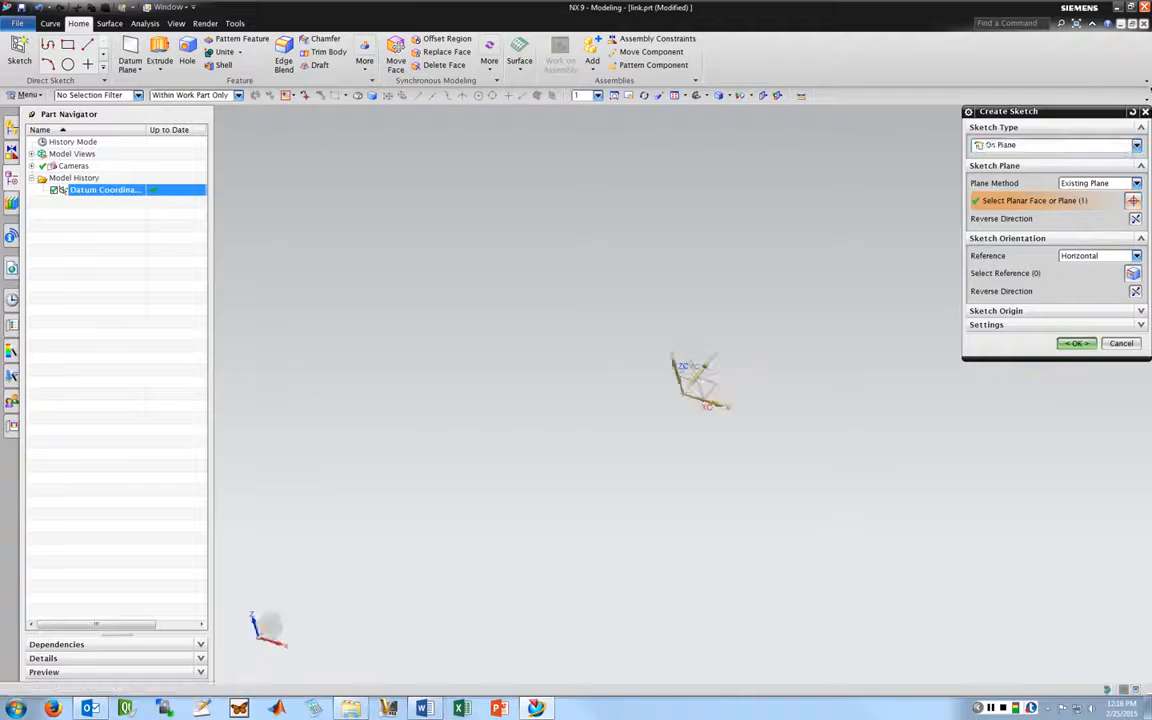
left_click(157, 45)
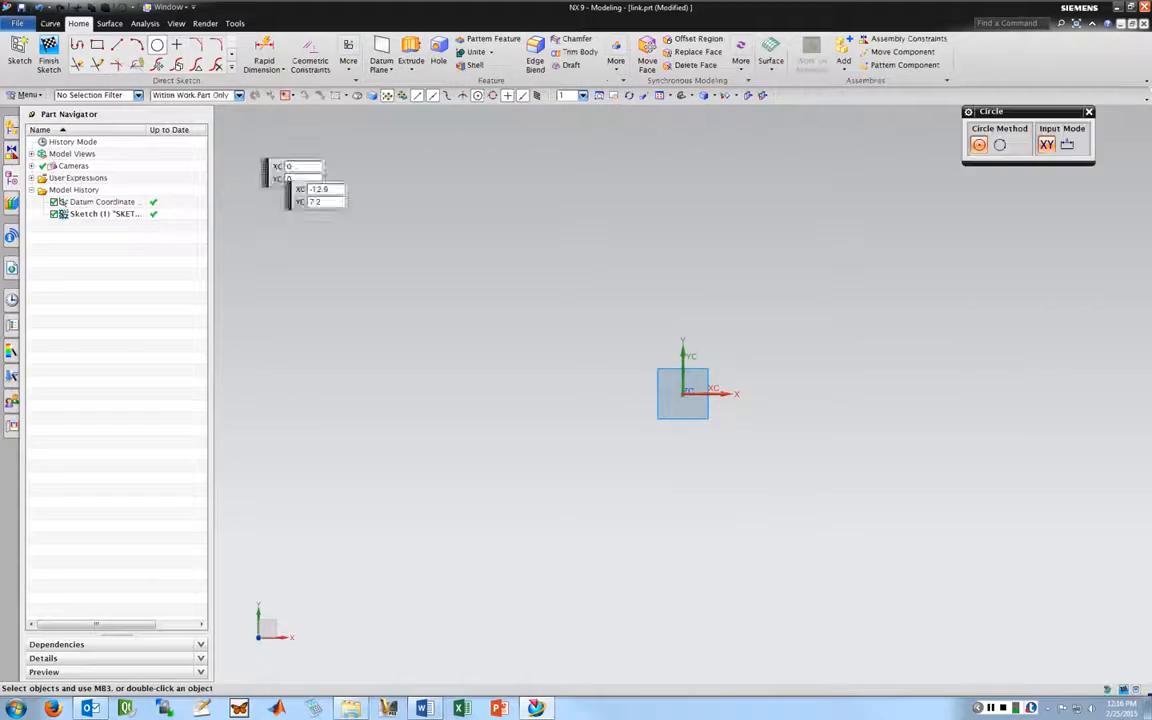
left_click(683, 394)
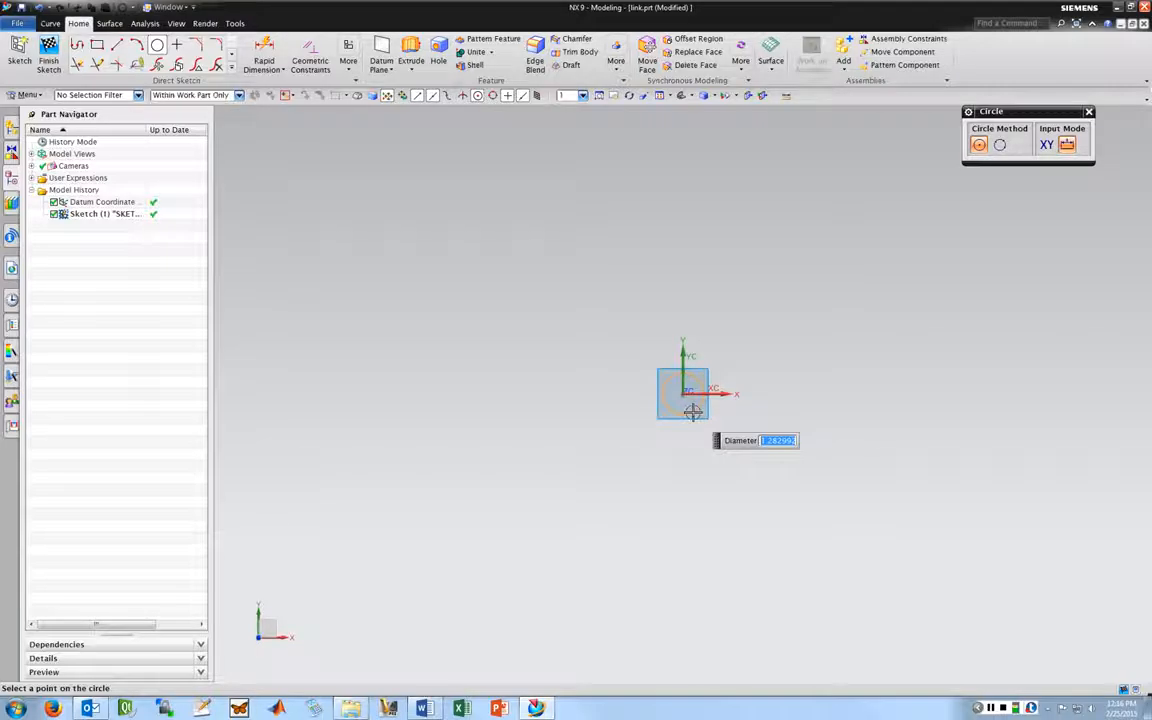
type("0.5")
key("Return")
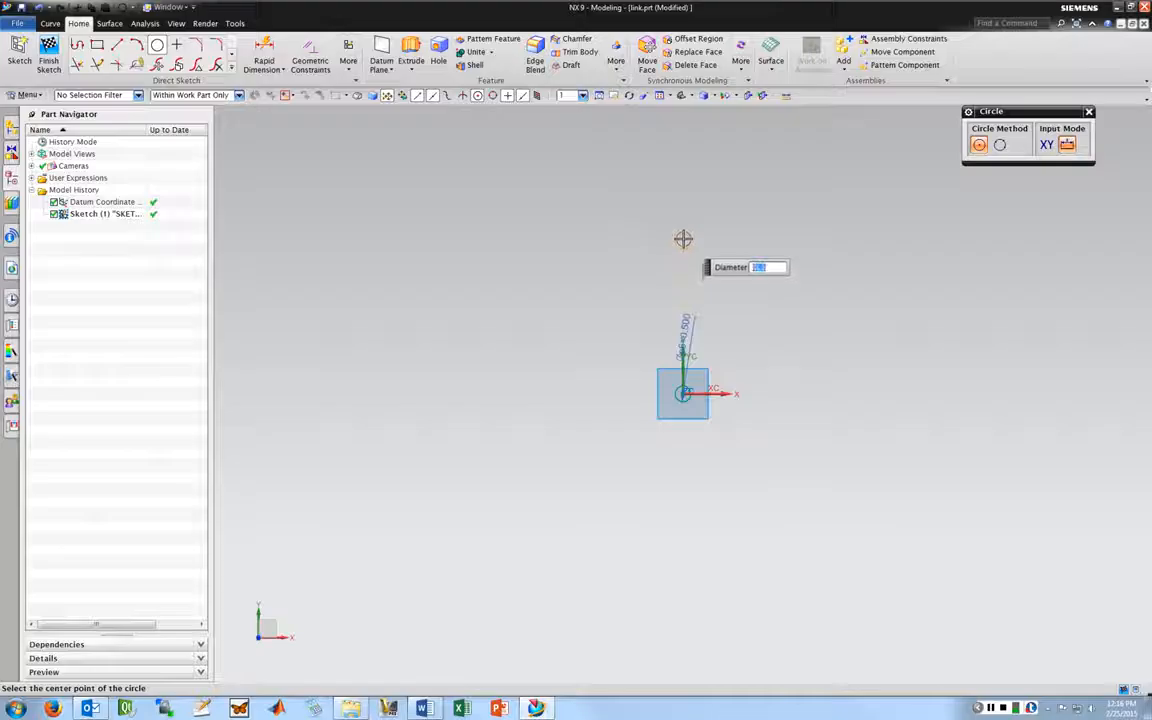
left_click(683, 239)
scroll(717, 291, "up", 2)
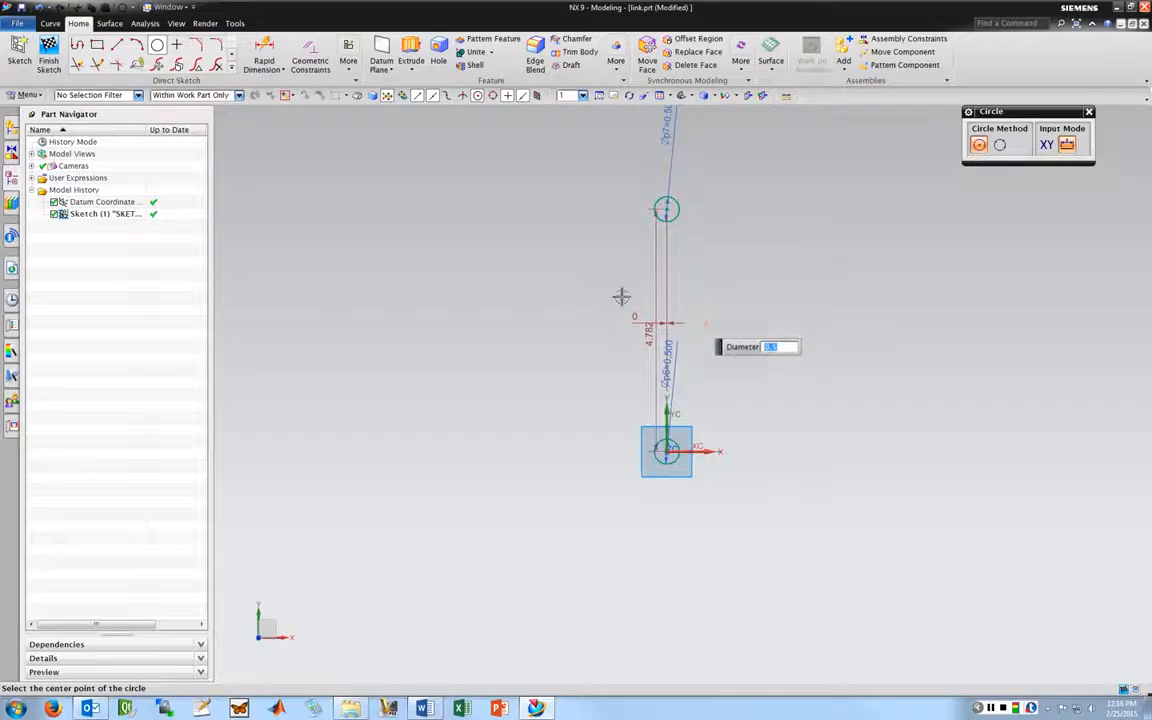
Step: Add a 1 in diameter circle concentric with each of the two small circles
type("1")
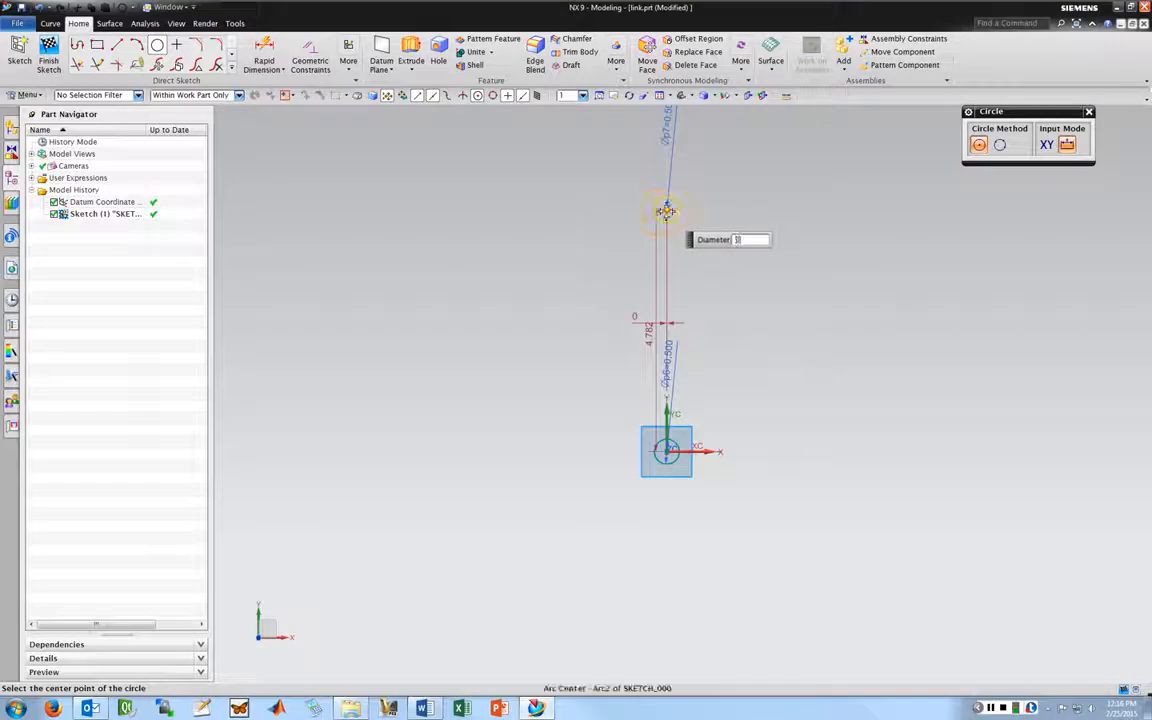
left_click(664, 211)
left_click(670, 450)
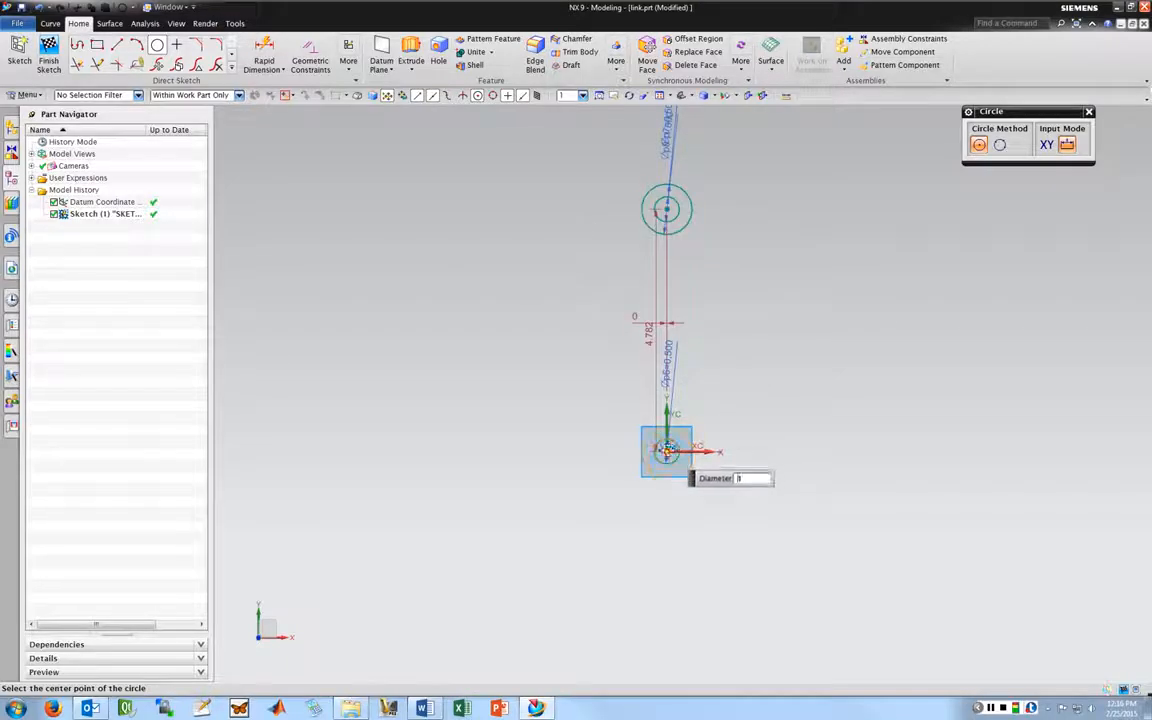
Step: Leave the Circle command and reposition the 0.5 in and 1 in diameter dimensions of the origin circles so their labels are spread apart
scroll(756, 382, "up", 1)
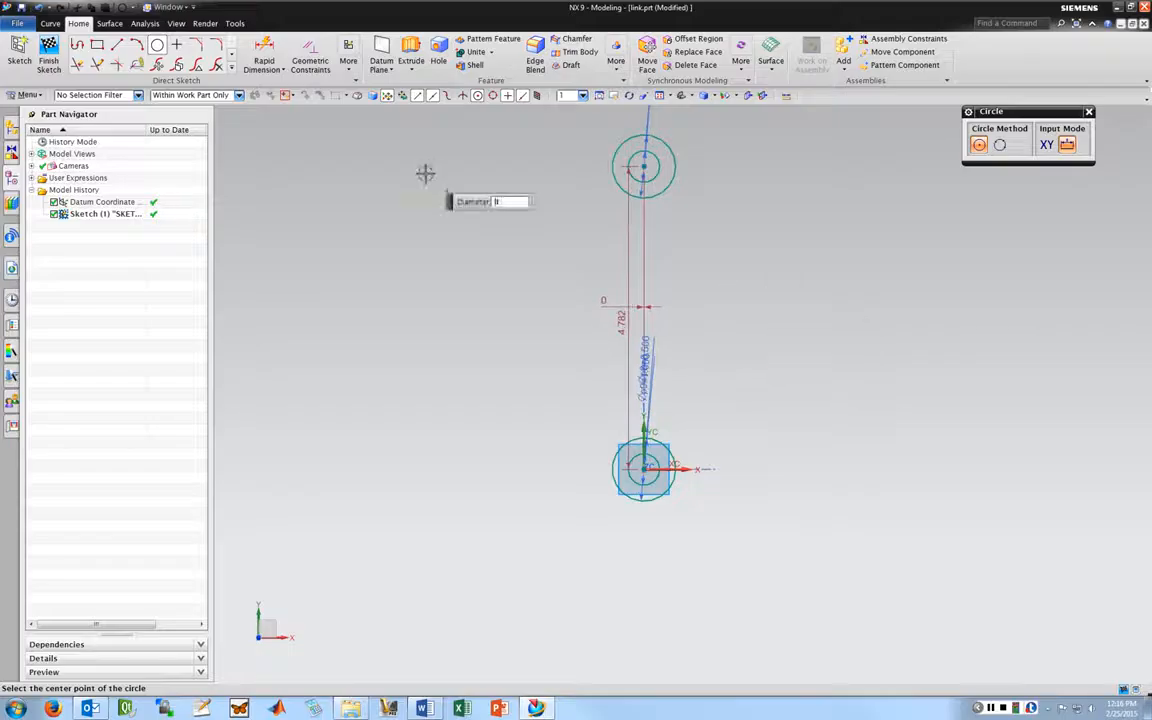
key("Escape")
scroll(769, 375, "up", 2)
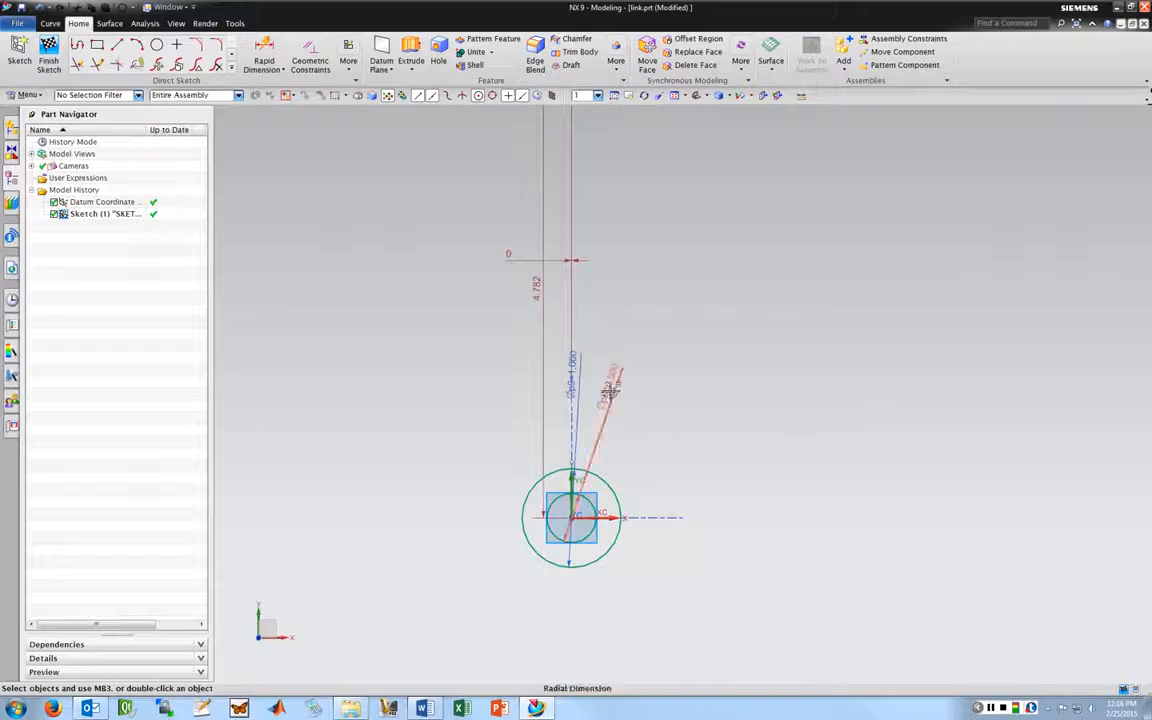
left_click(603, 388)
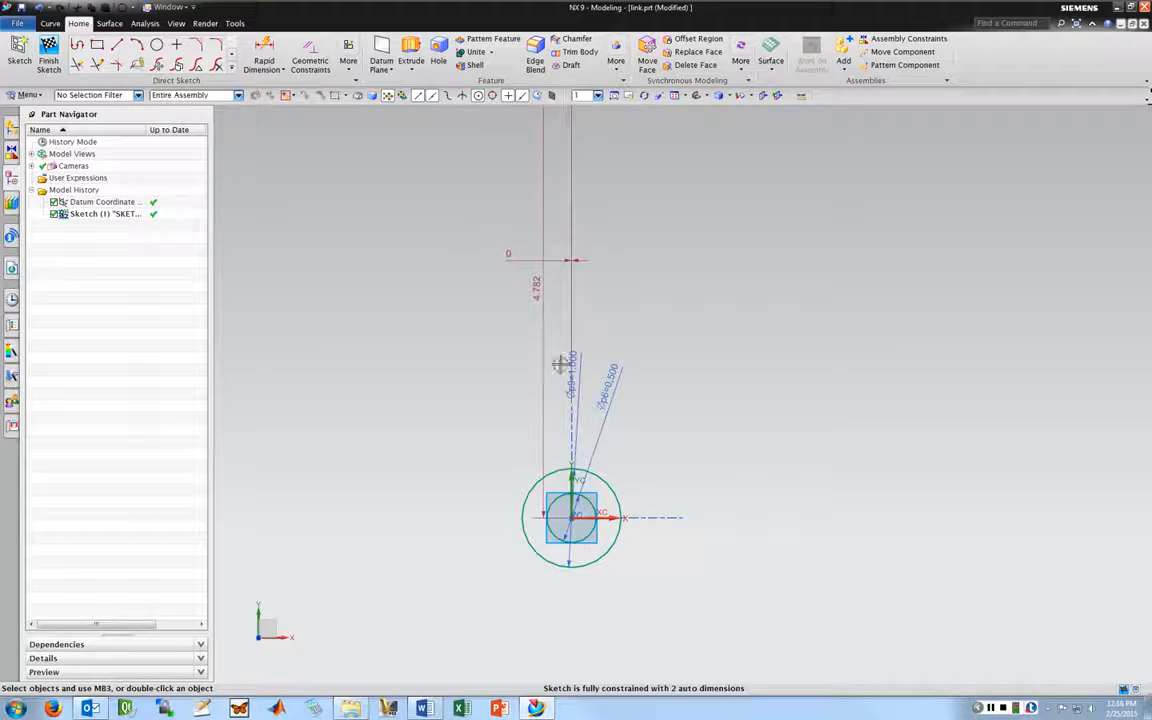
mouse_move(580, 368)
left_mouse_down()
mouse_move(590, 350)
mouse_move(636, 372)
left_mouse_up()
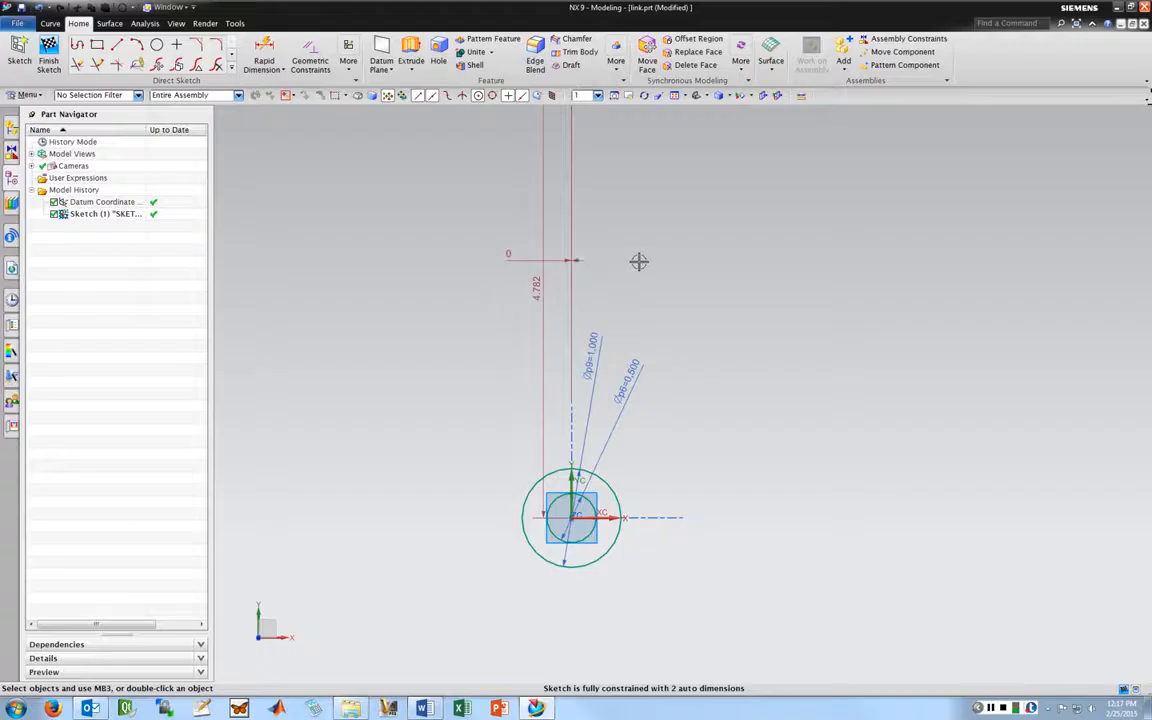
Step: Set the vertical distance between the centres of the two circle pairs to 5 in, with Keep Expression, Adjust Geometry active
scroll(639, 261, "up", 2)
scroll(639, 261, "down", 4)
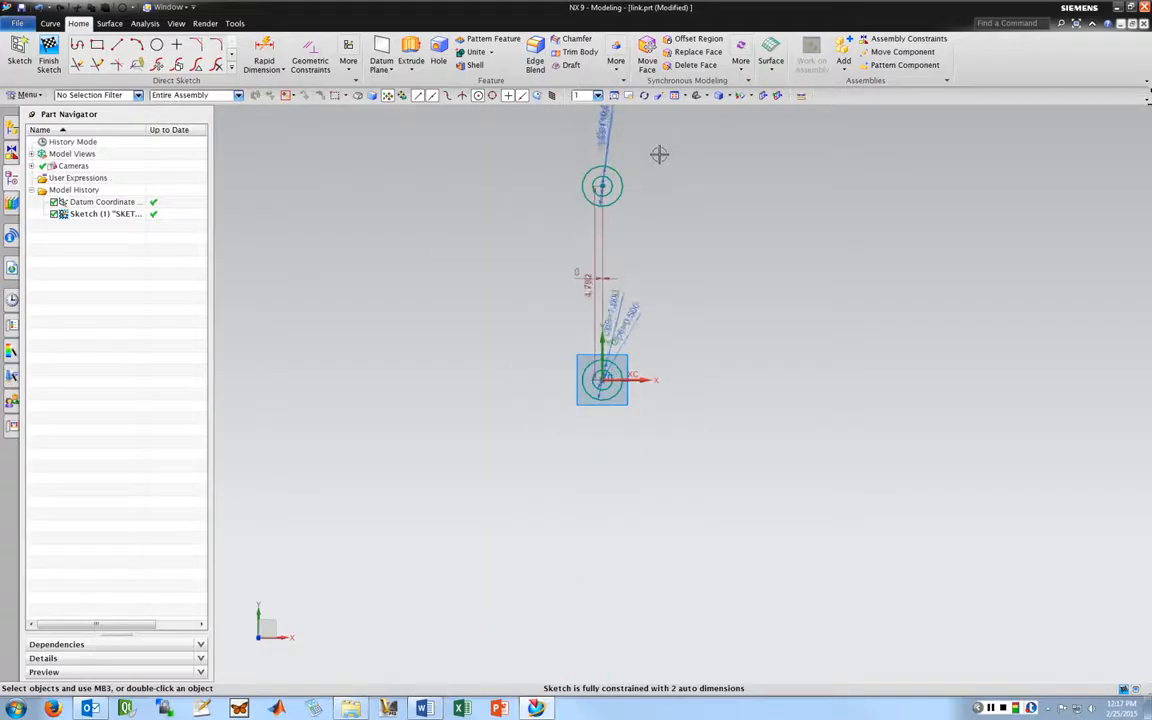
scroll(661, 165, "up", 3)
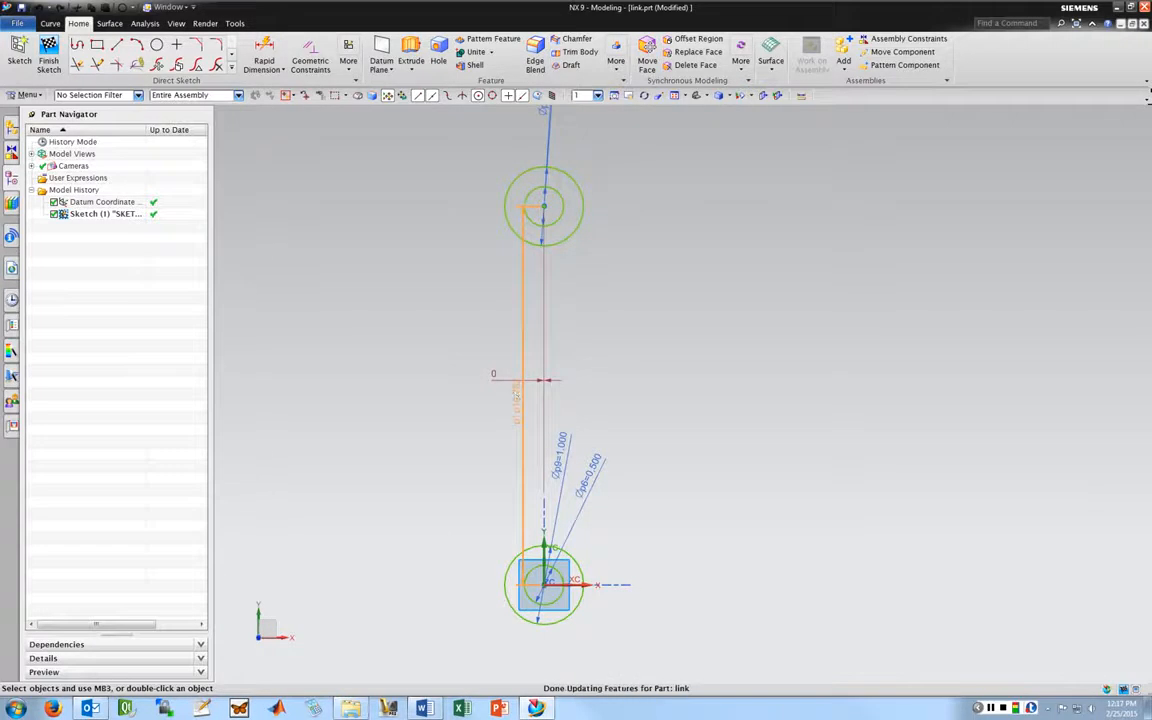
double_click(513, 400)
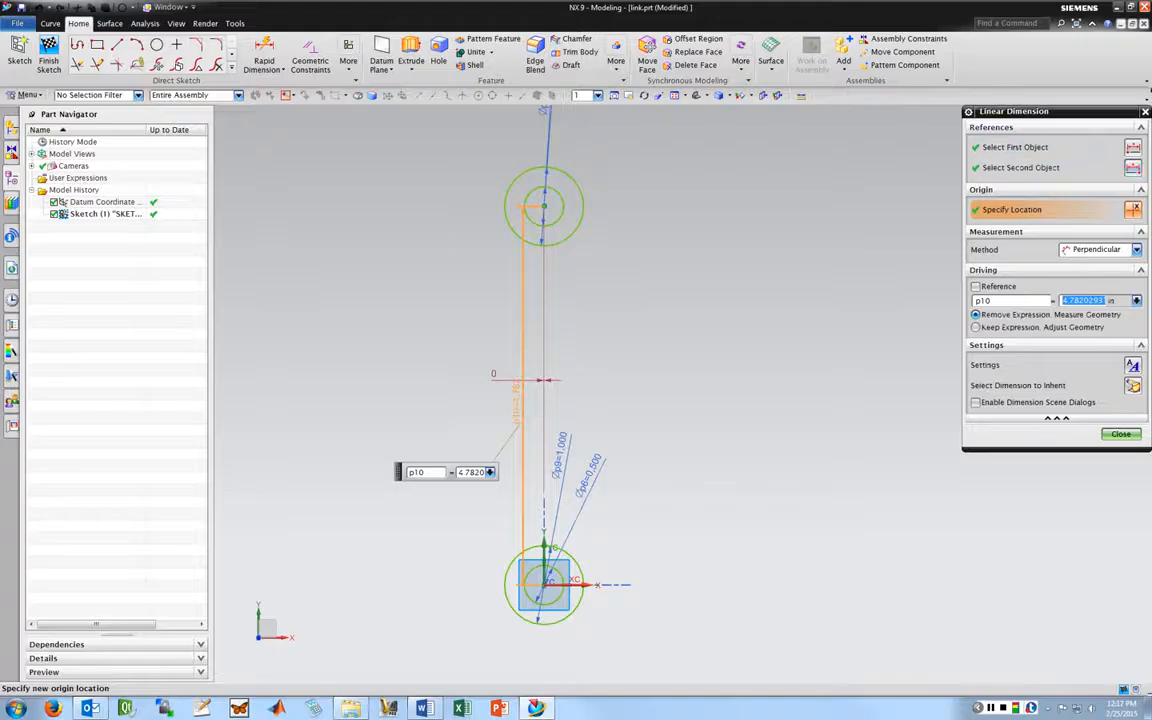
left_click_drag(1050, 112, 741, 182)
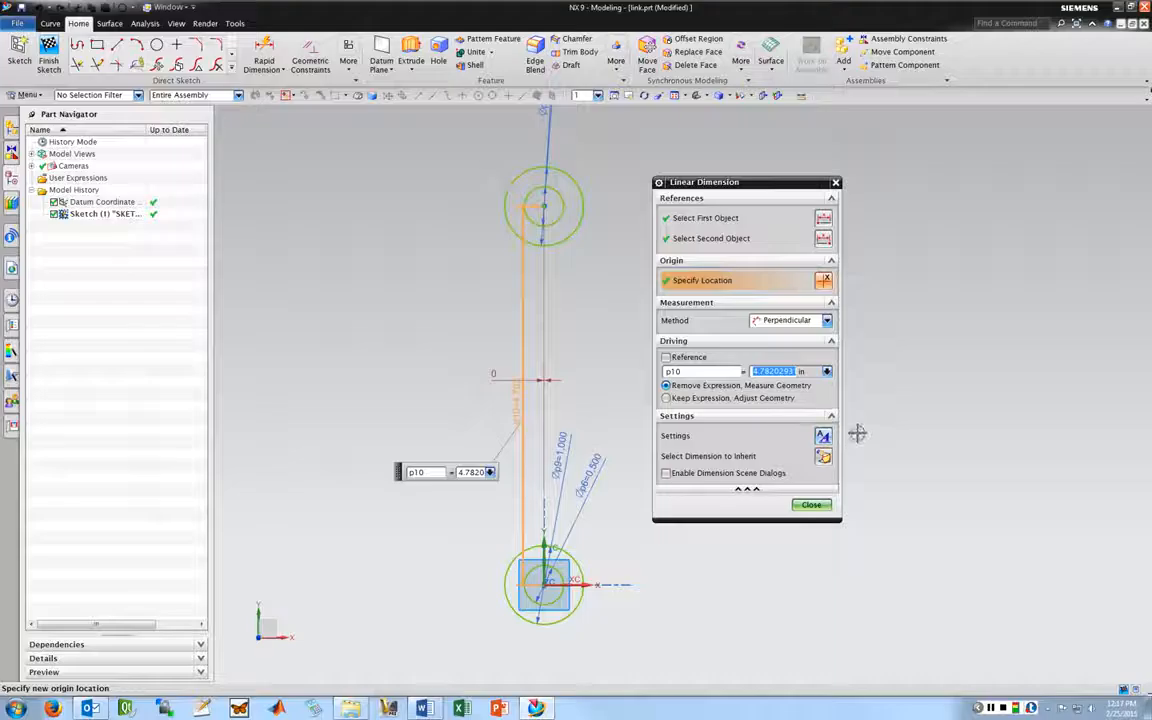
left_click_drag(742, 183, 732, 173)
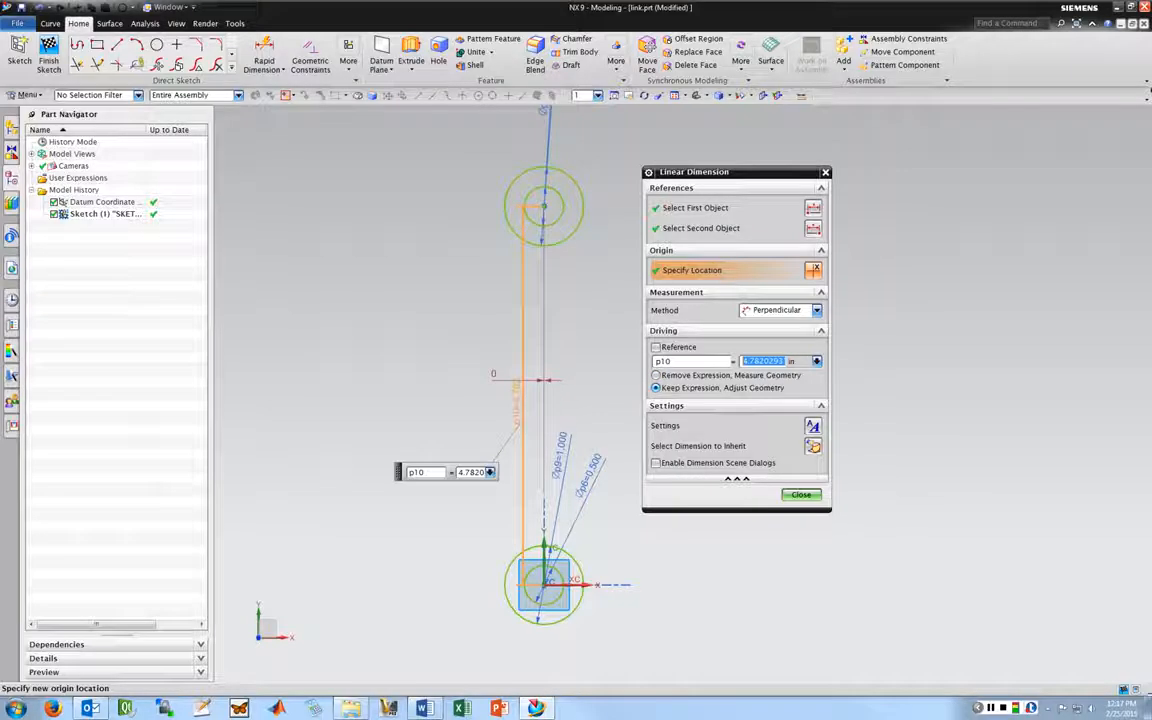
type("5")
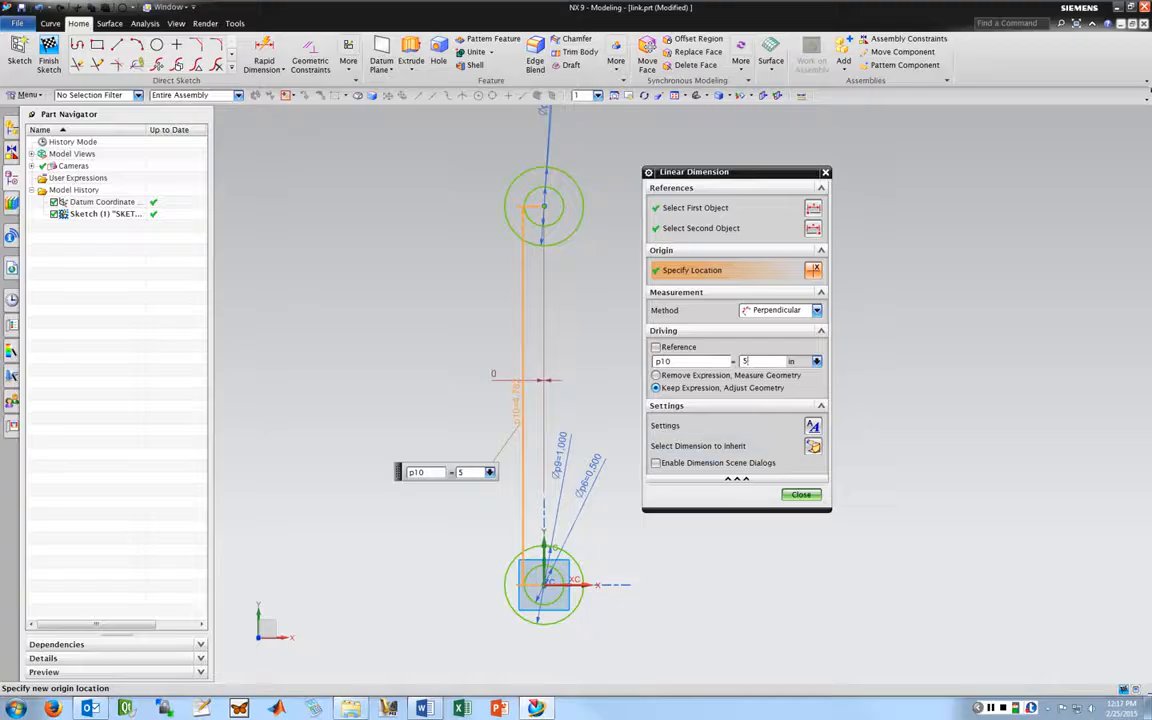
left_click(801, 494)
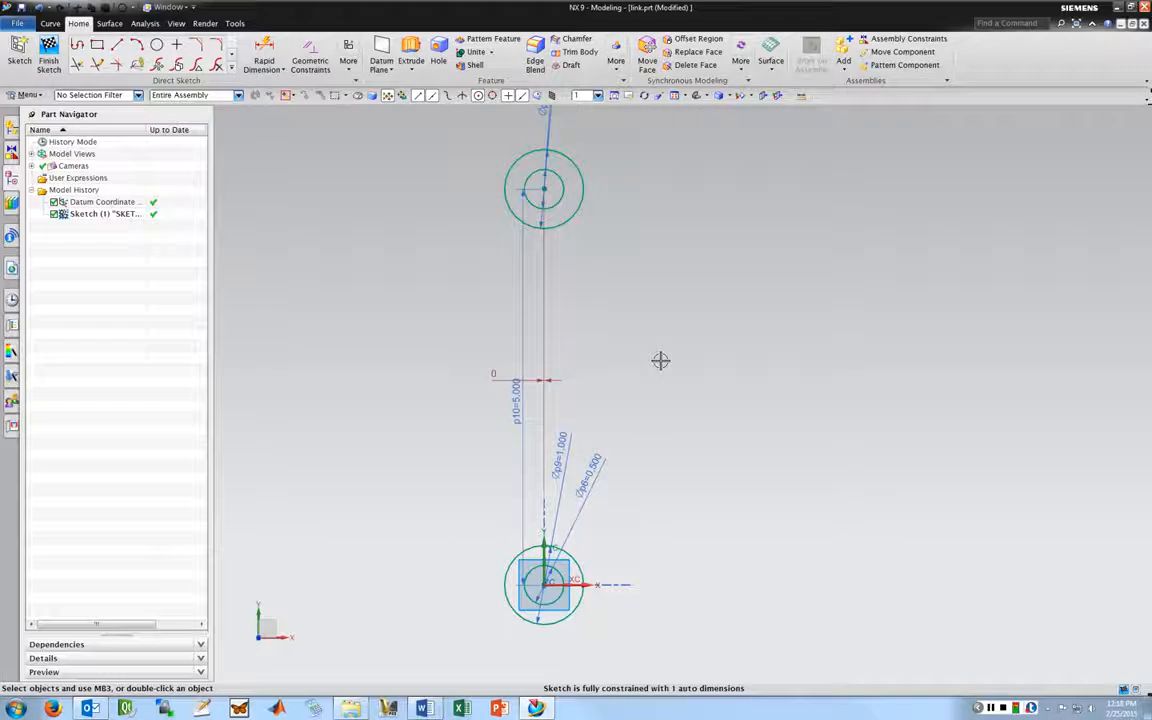
Step: Draw a 5 in vertical line joining the left sides of the upper and lower 1 in circles
left_click(117, 44)
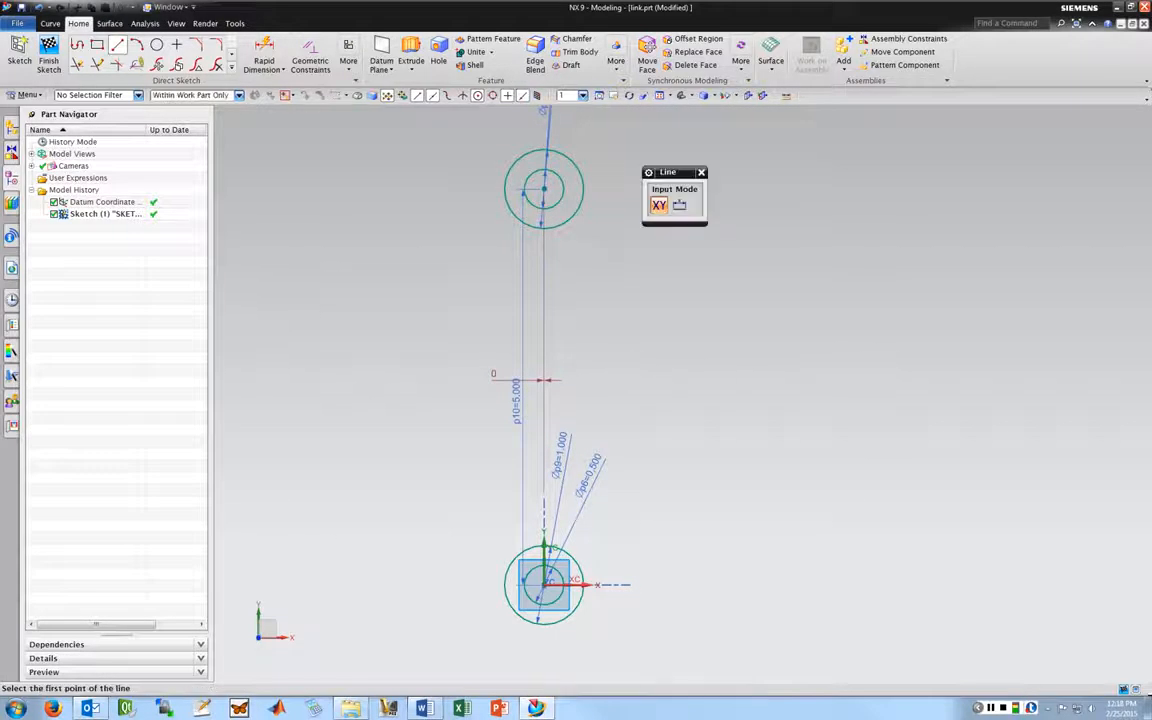
left_click(500, 190)
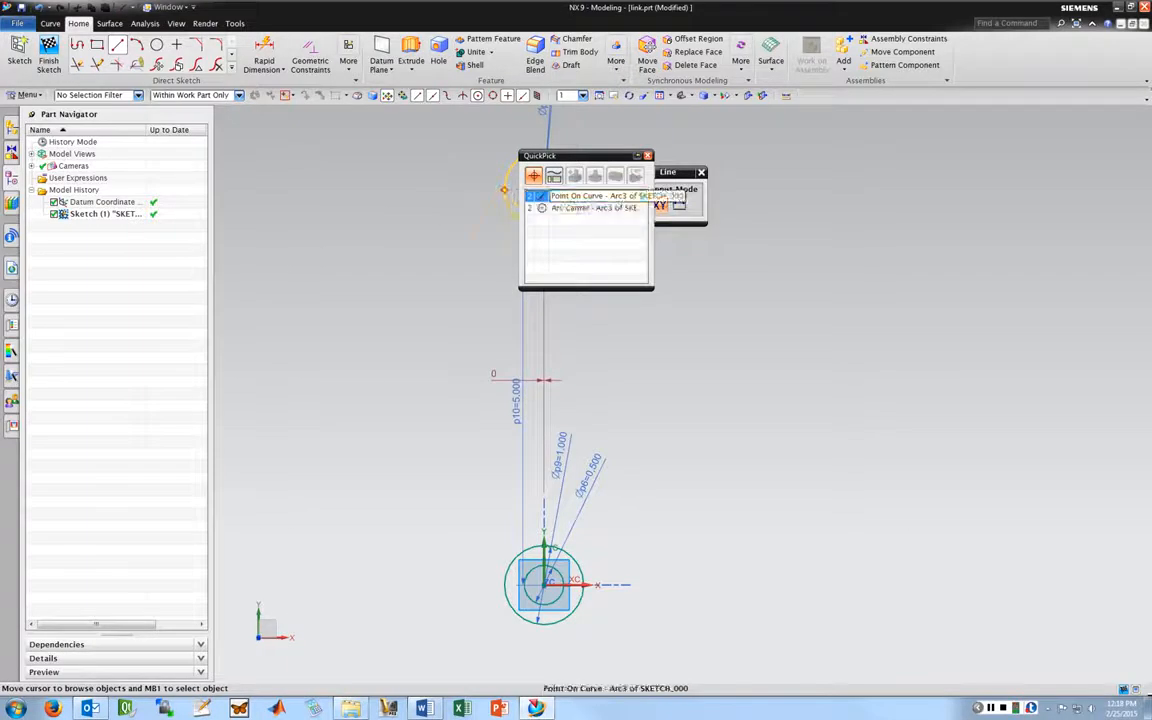
left_click(560, 196)
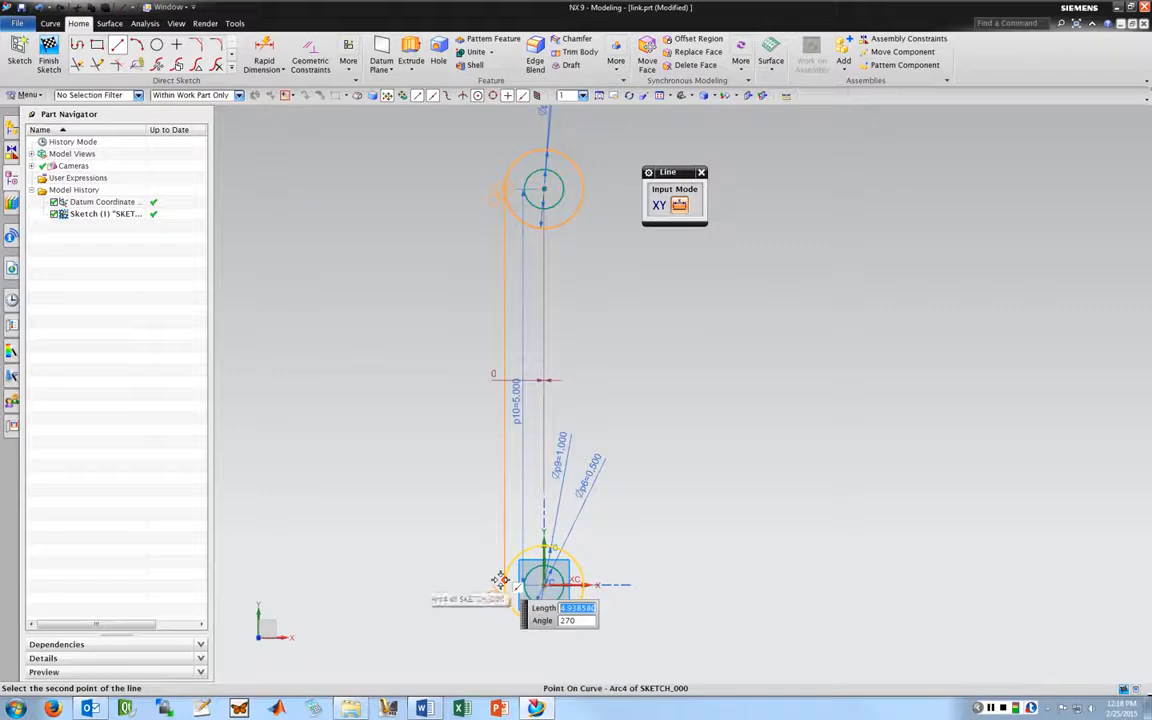
left_click(493, 578)
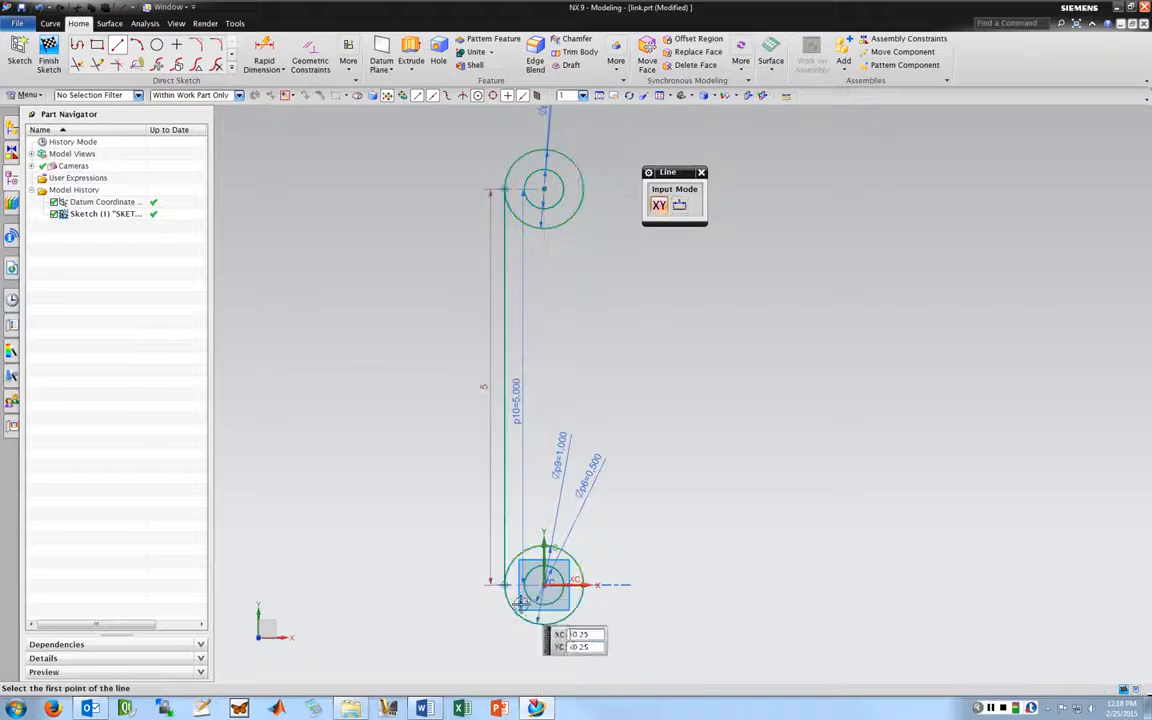
Step: Try a vertical line from the right side of the upper 1 in circle to the lower one, and undo it
left_click(585, 189)
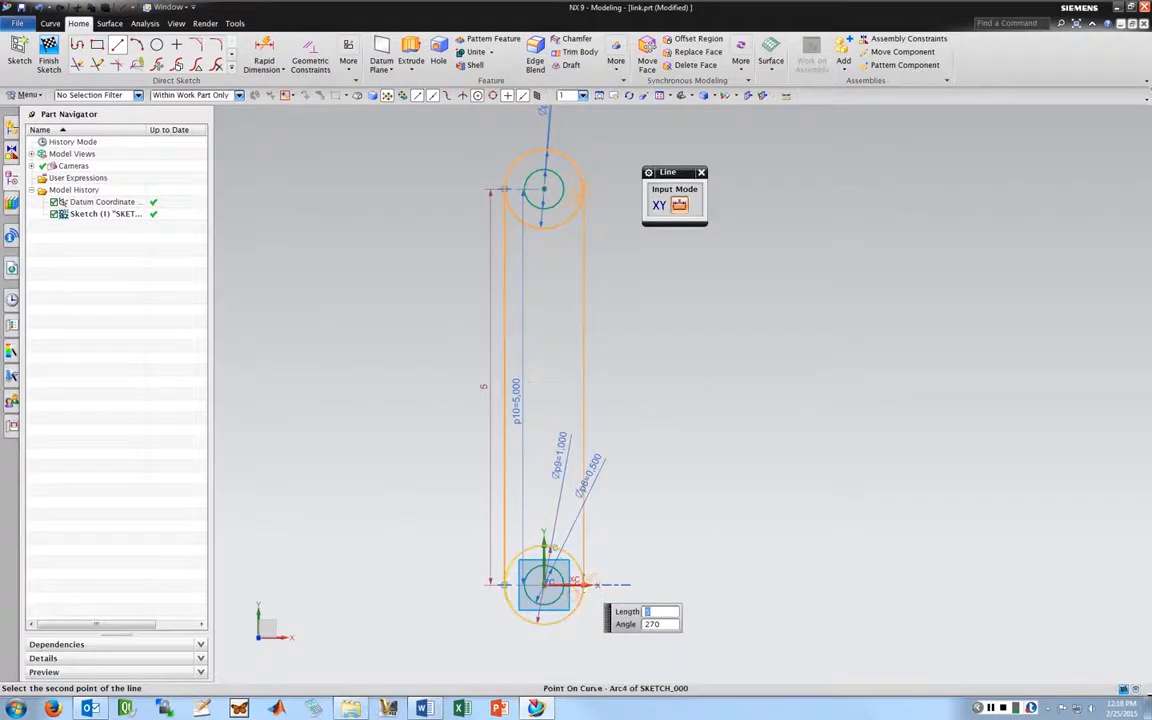
left_click(584, 584)
key("ctrl+z")
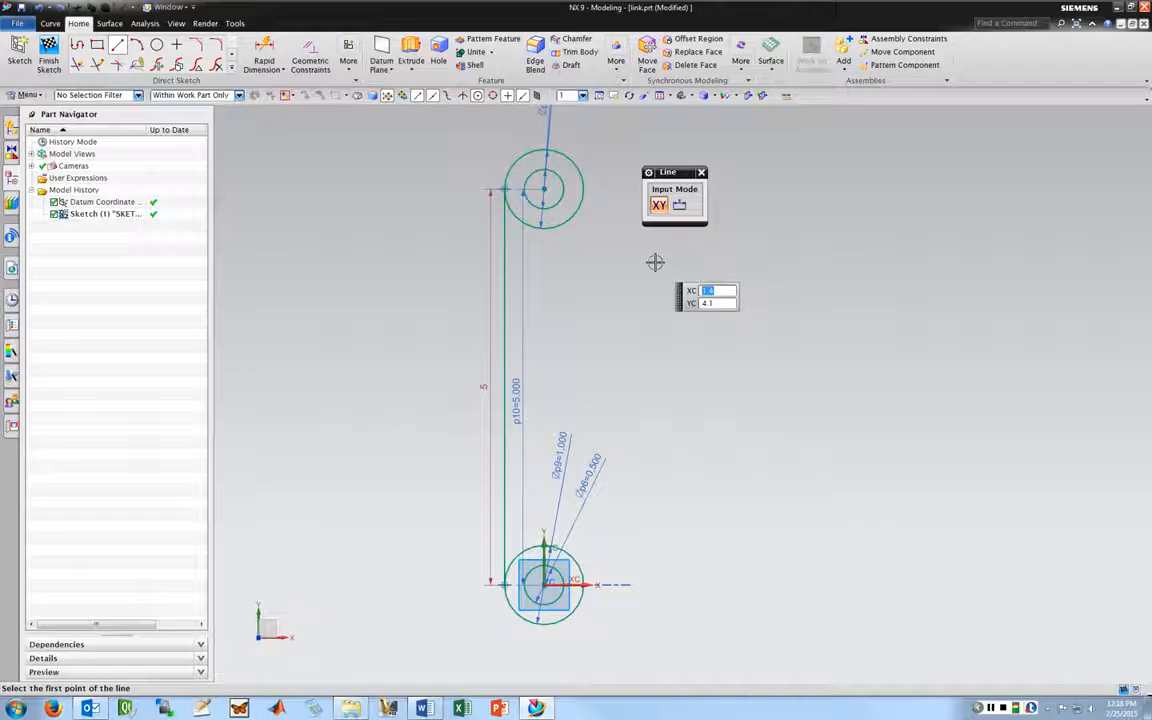
left_click_drag(658, 172, 691, 176)
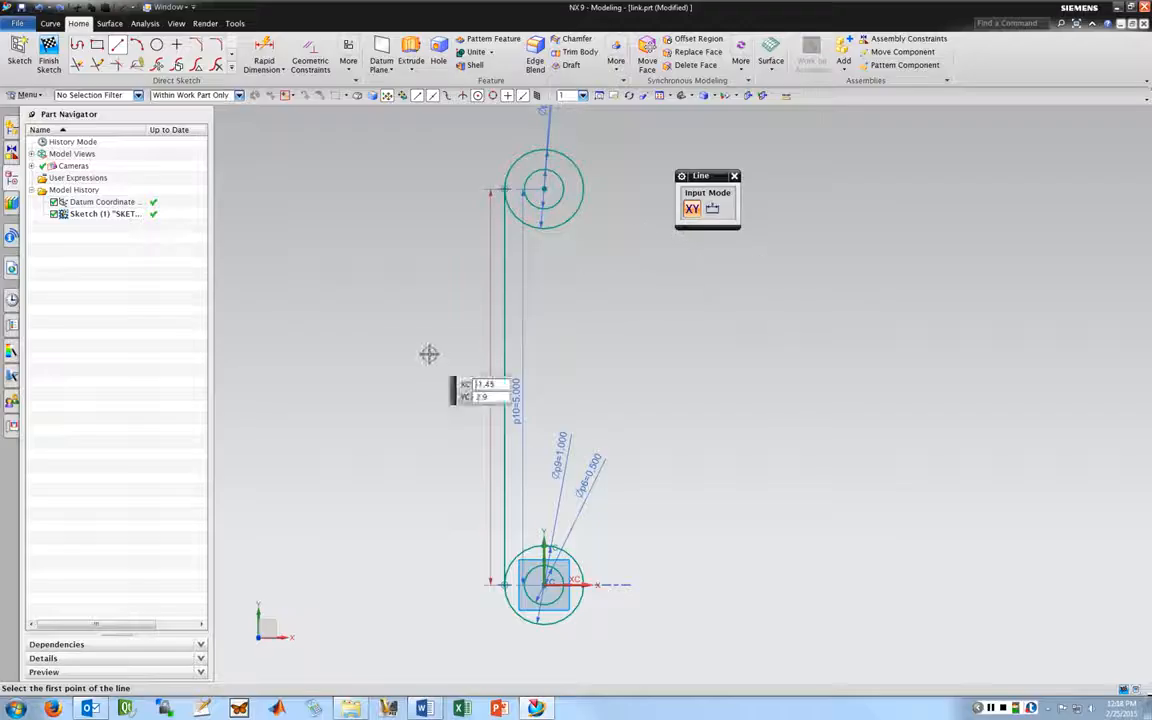
key("Escape")
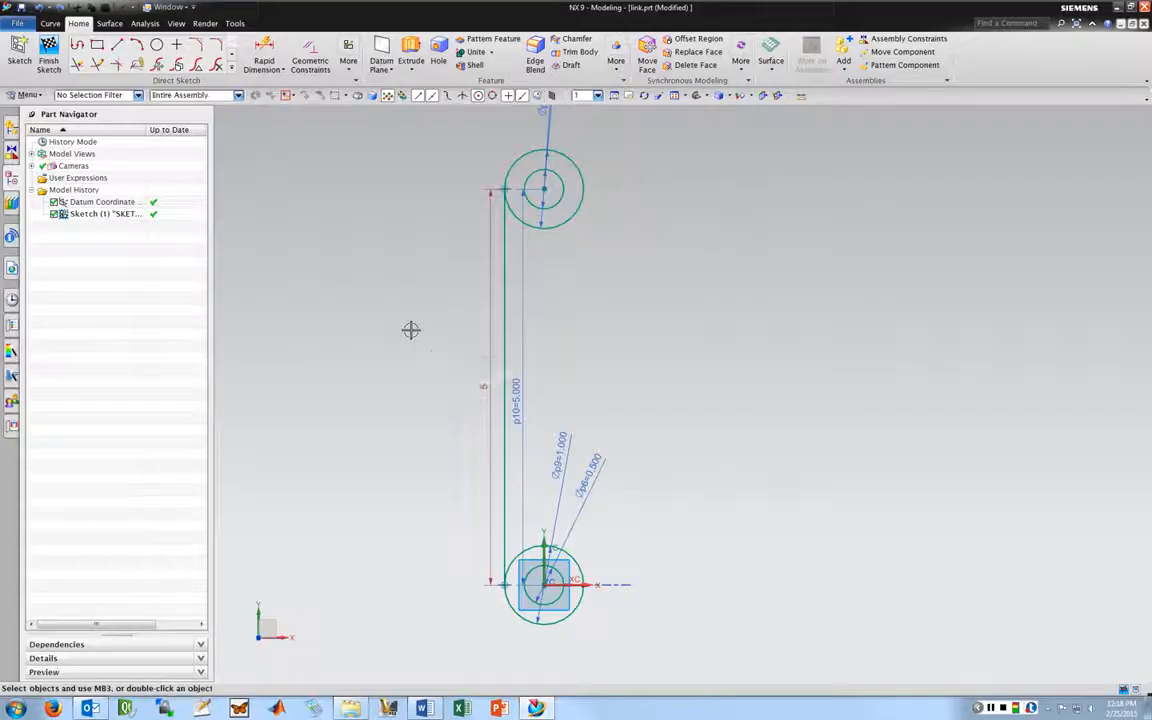
Step: Try to delete the automatic length dimension of the left vertical line
left_click(484, 385)
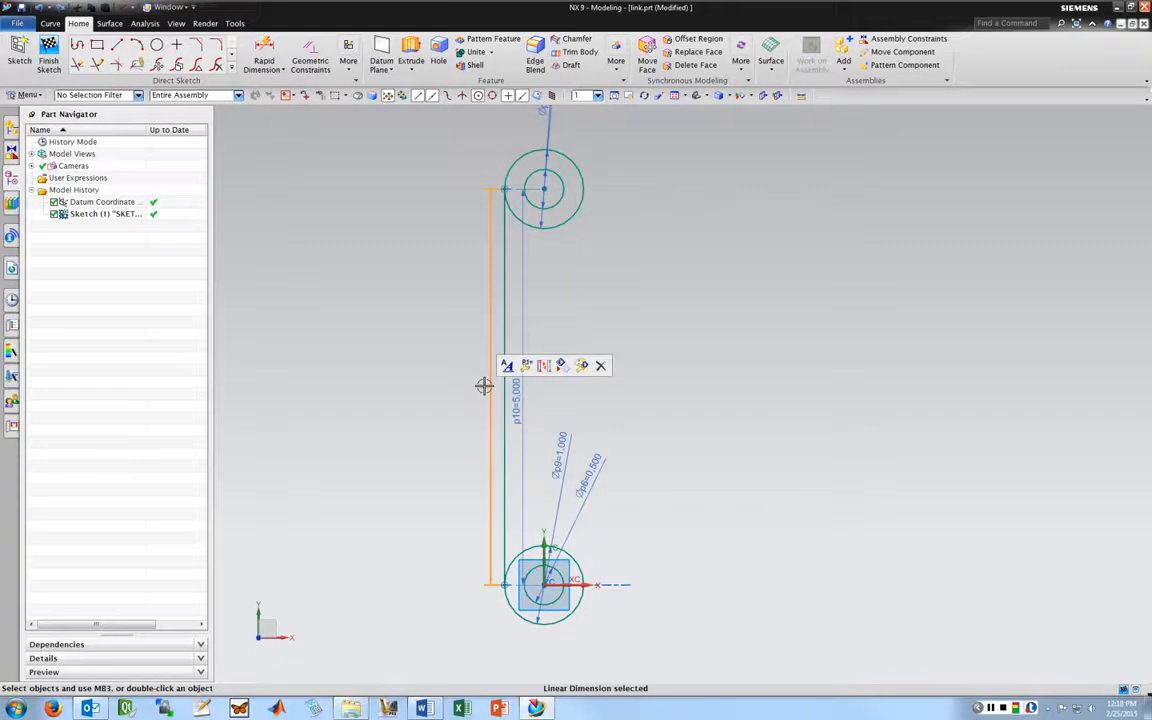
key("Delete")
key("Return")
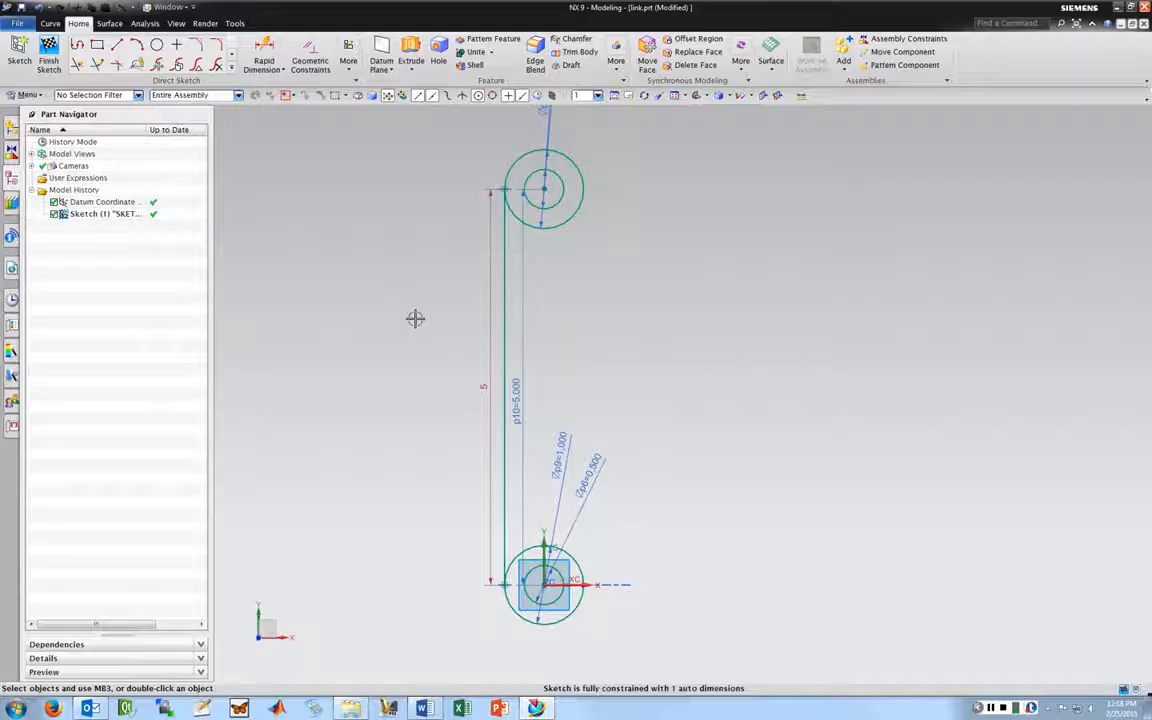
Step: Draw a 5 in vertical line from the right side of the lower 1 in circle to that of the upper one, undoing any slanted line
key("l")
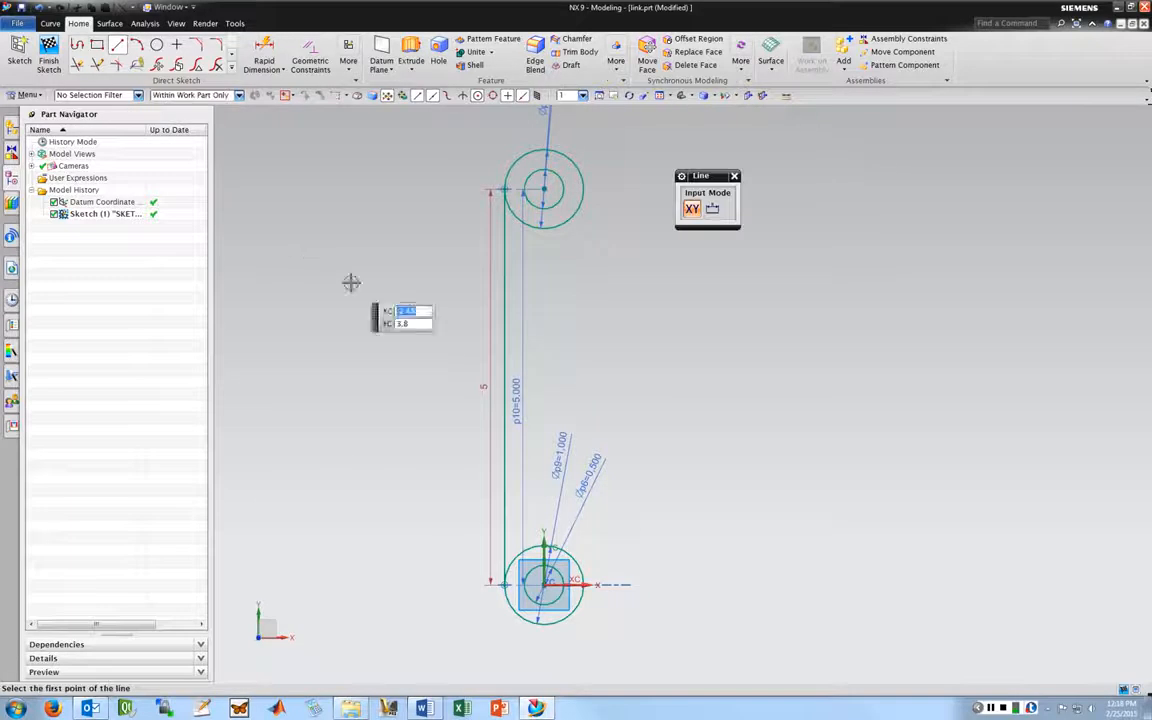
left_click(583, 584)
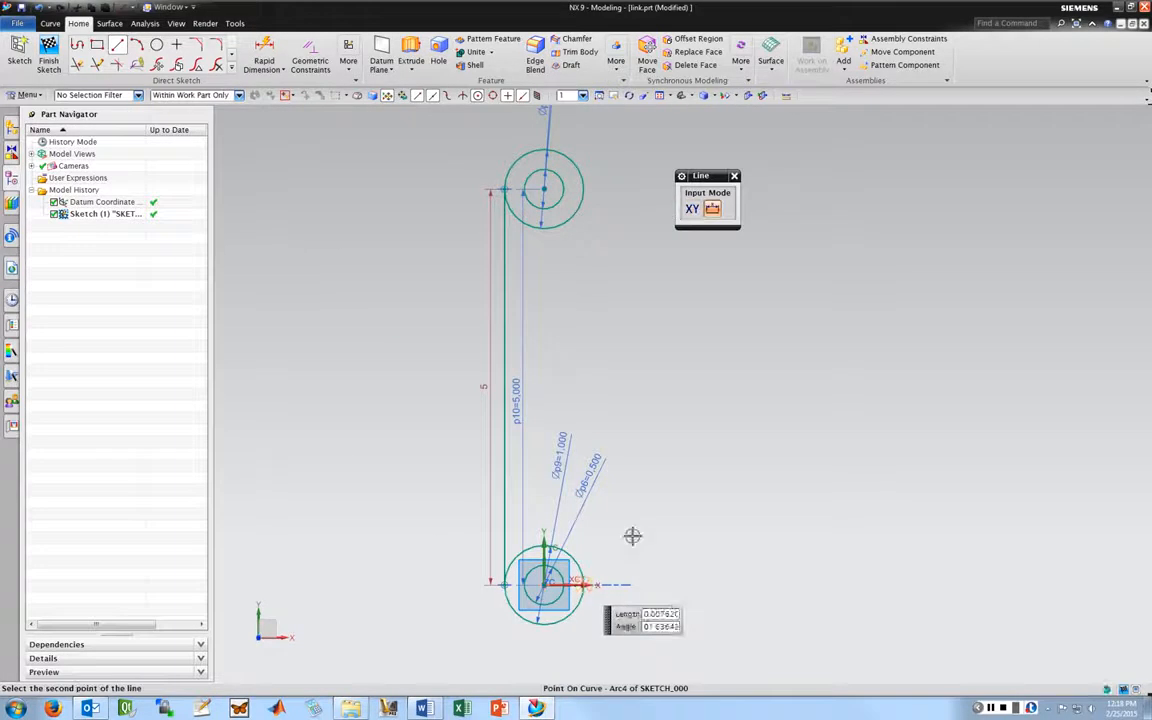
left_click(592, 187)
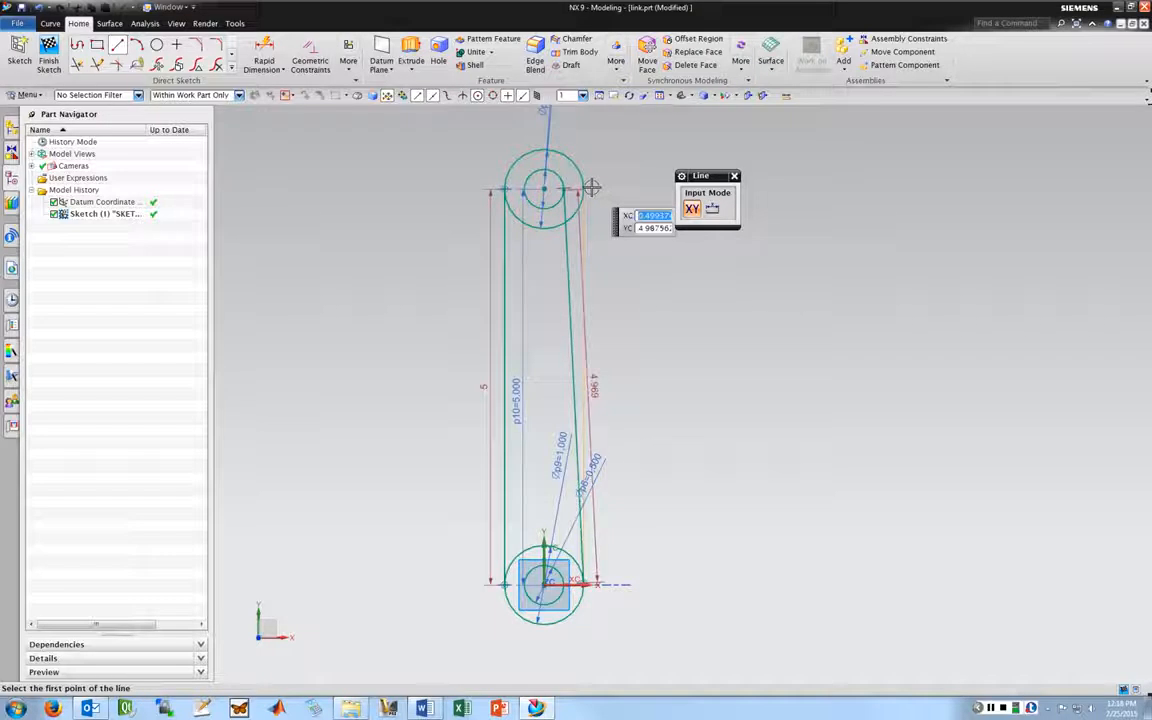
key("ctrl+z")
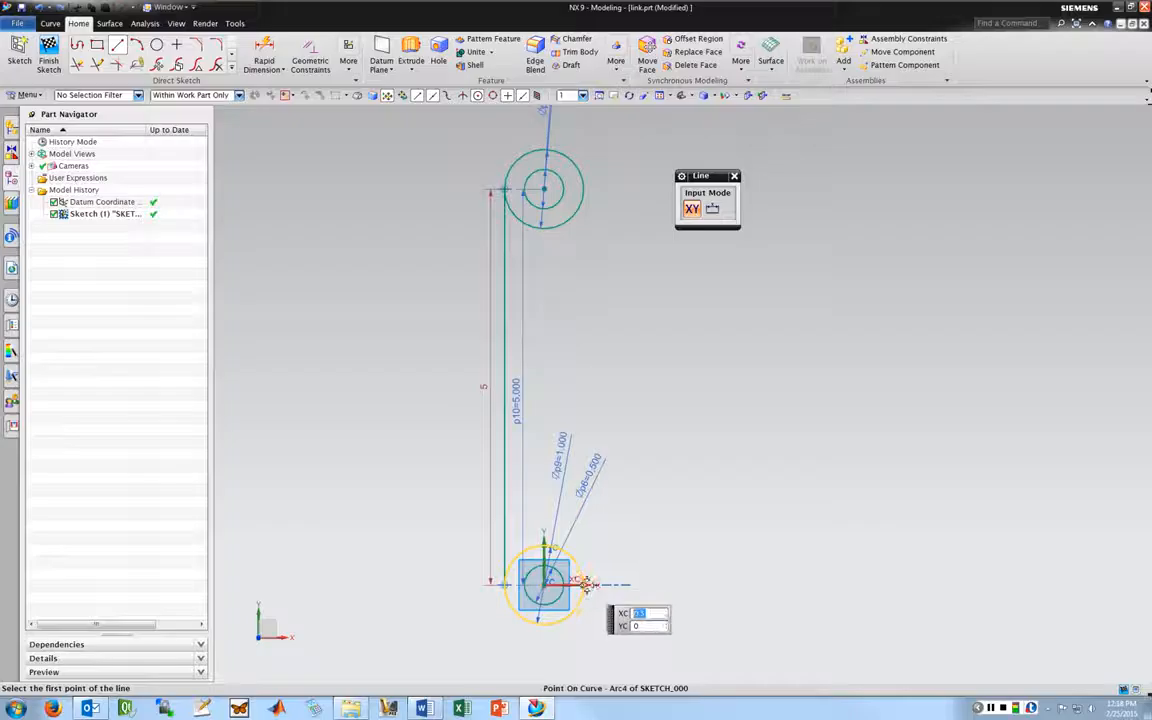
left_click(587, 584)
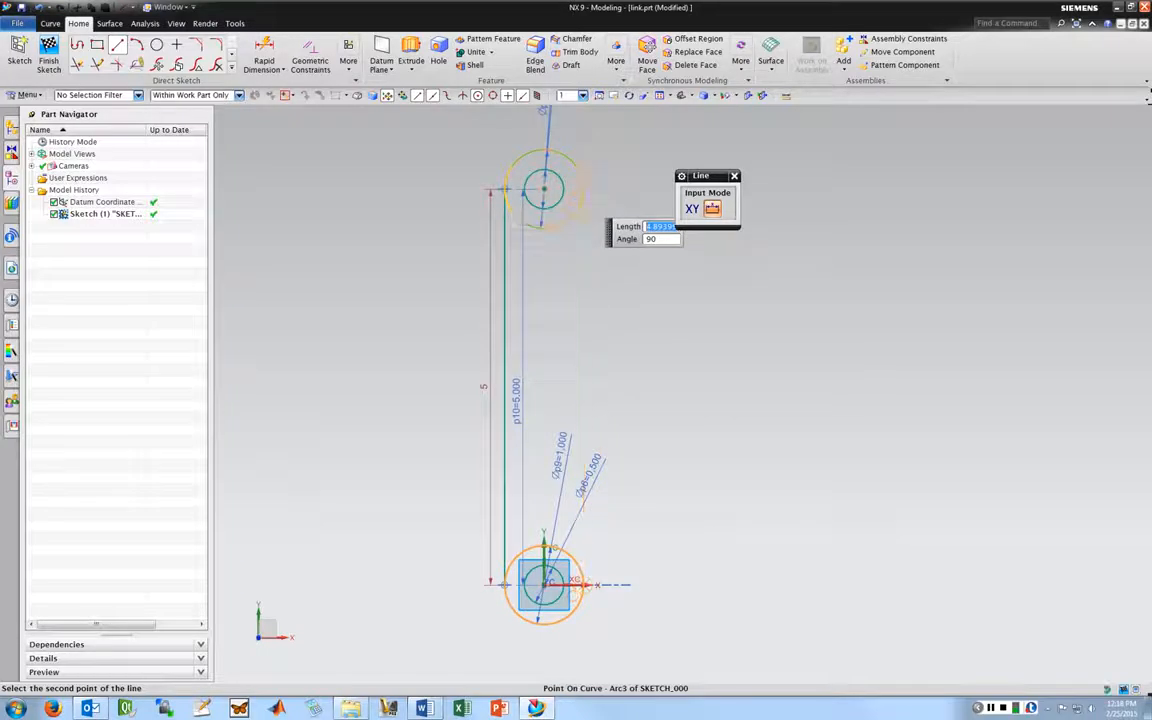
left_click(584, 192)
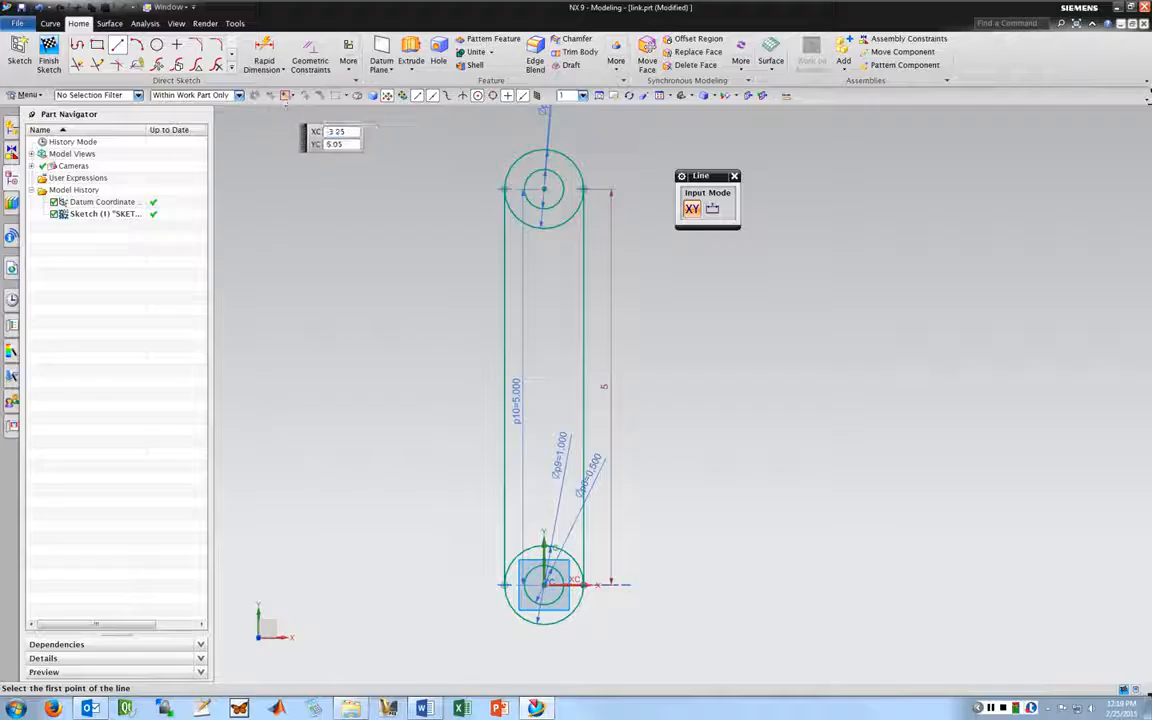
Step: Trim the inner halves of both 1 in circles with Quick Trim to form a slot-shaped outline, and finish the sketch
left_click(231, 55)
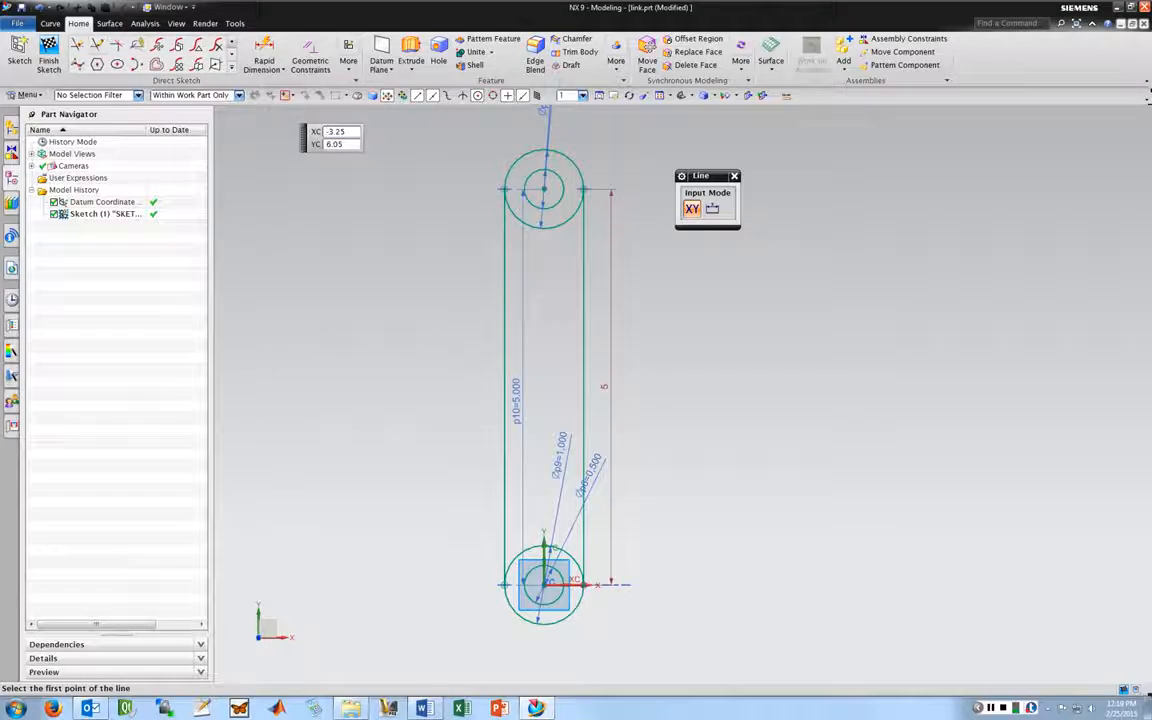
left_click(231, 43)
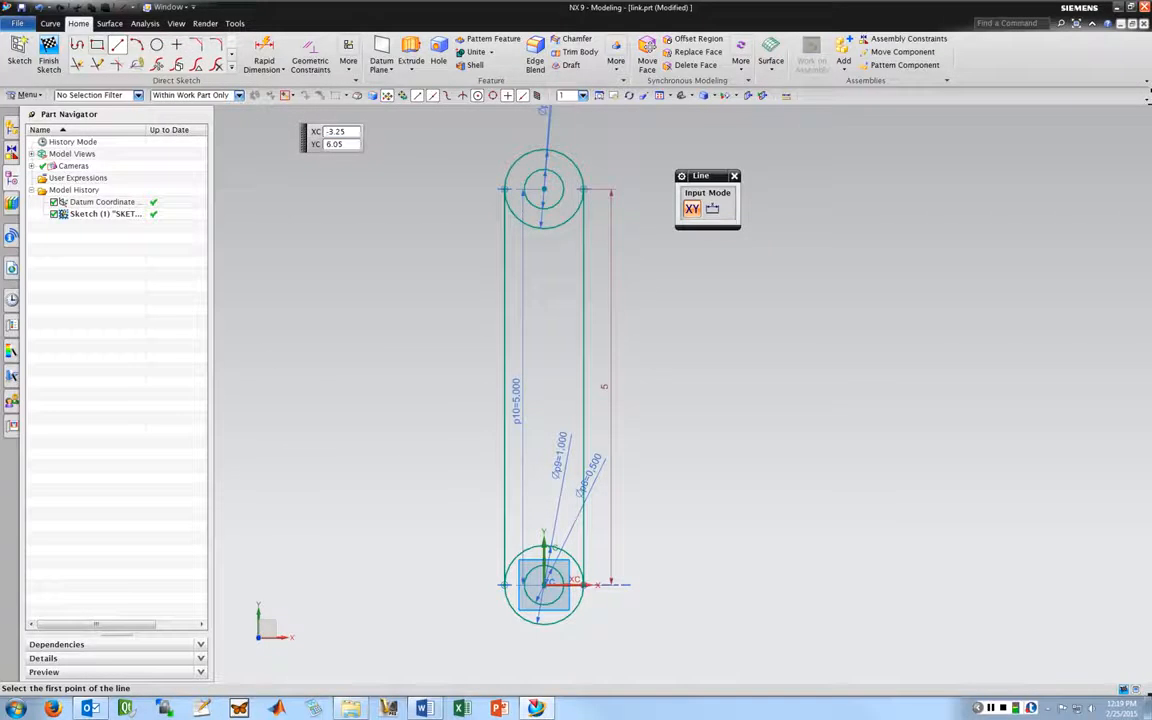
left_click(78, 62)
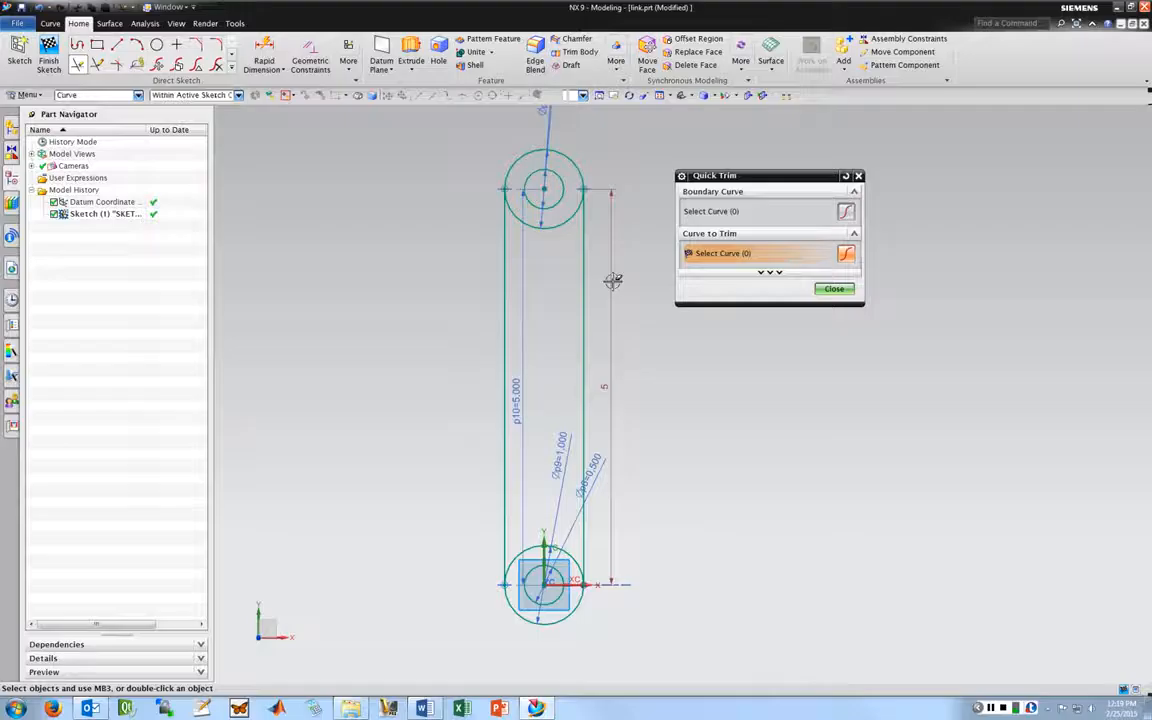
left_click(549, 228)
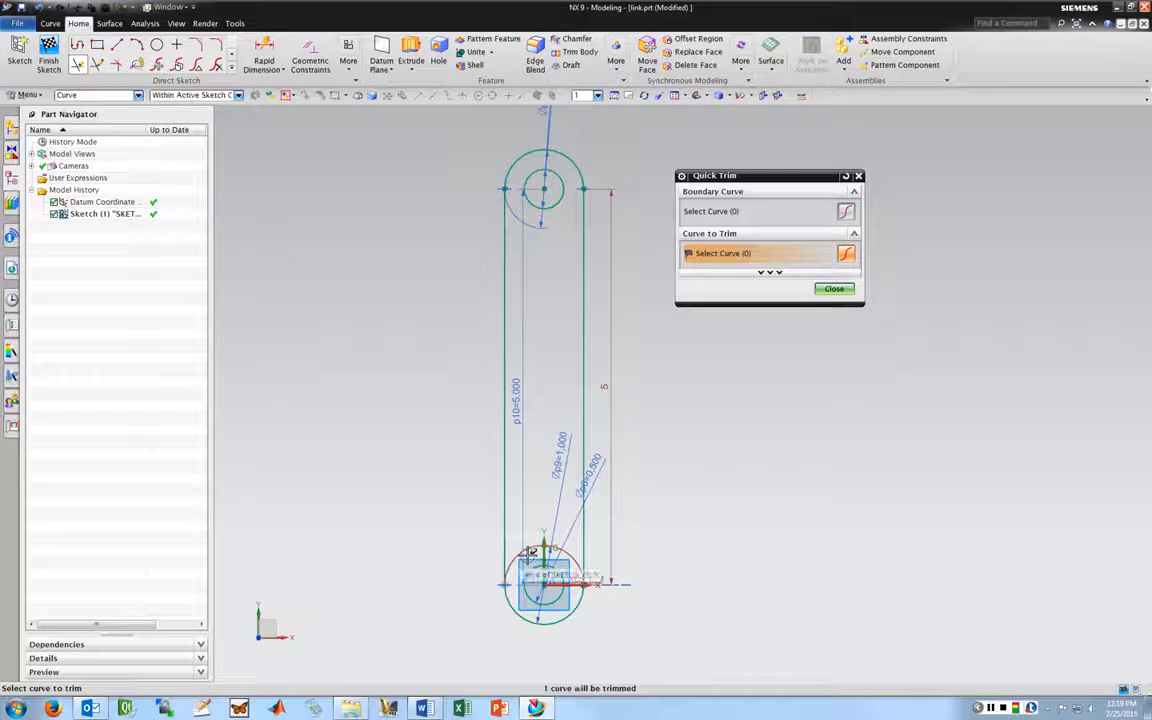
left_click(530, 550)
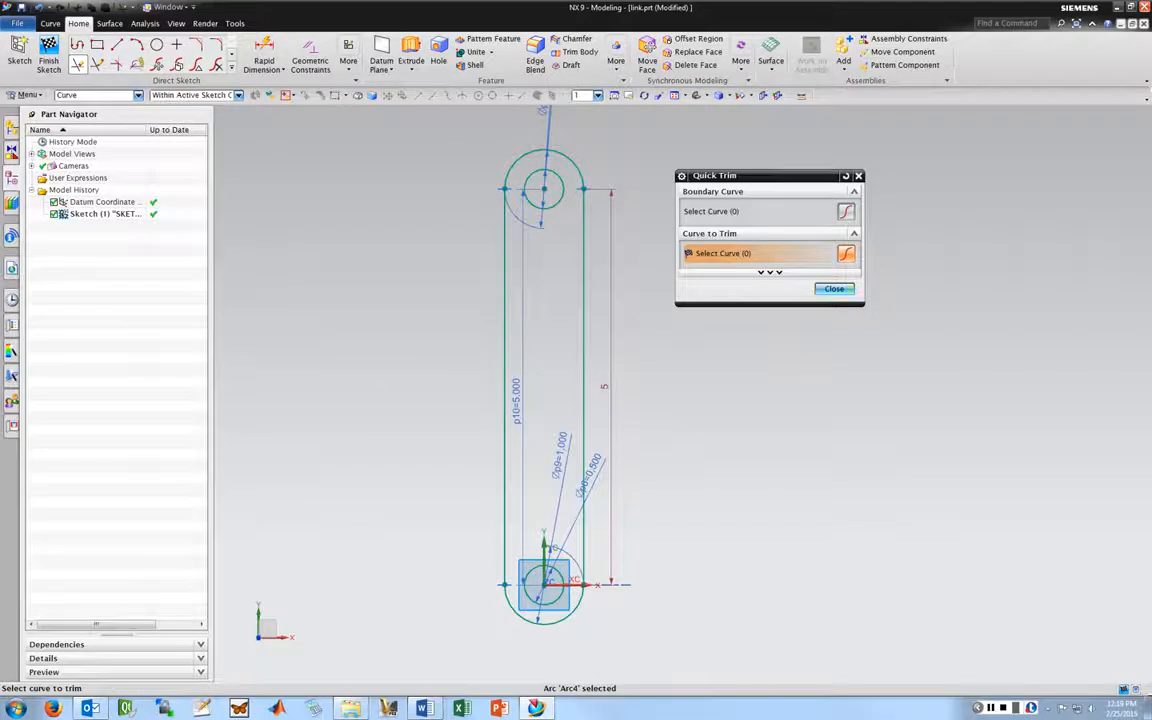
left_click(826, 289)
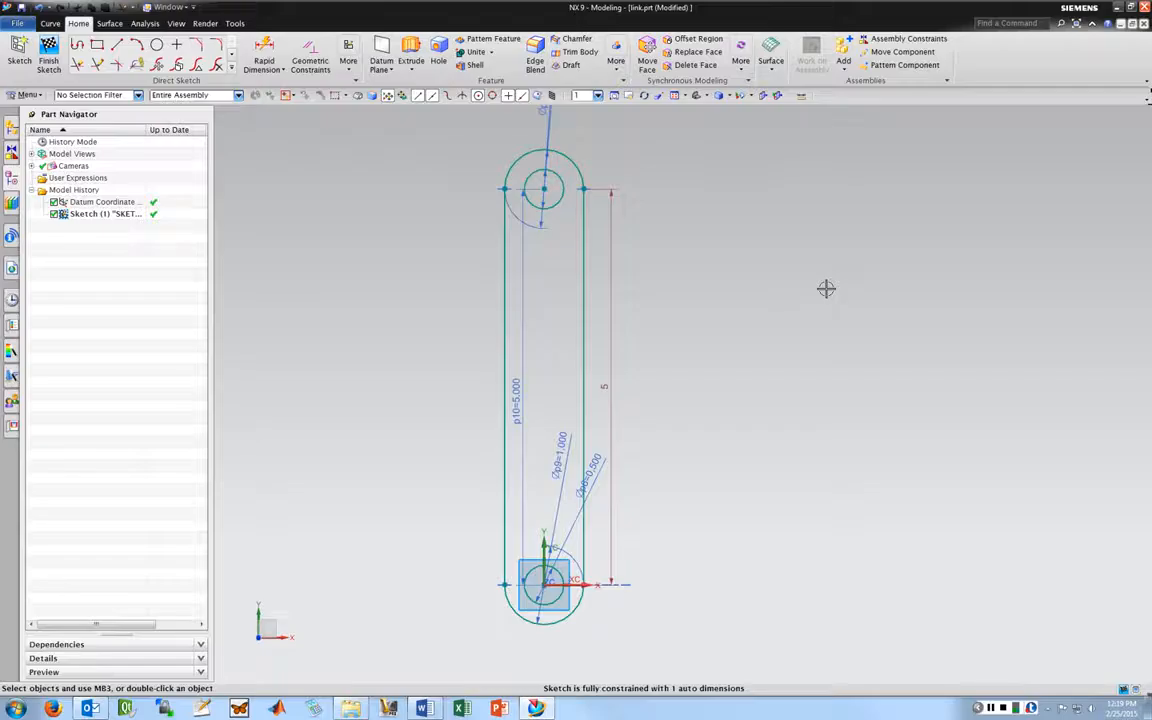
scroll(814, 285, "down", 4)
scroll(832, 278, "up", 3)
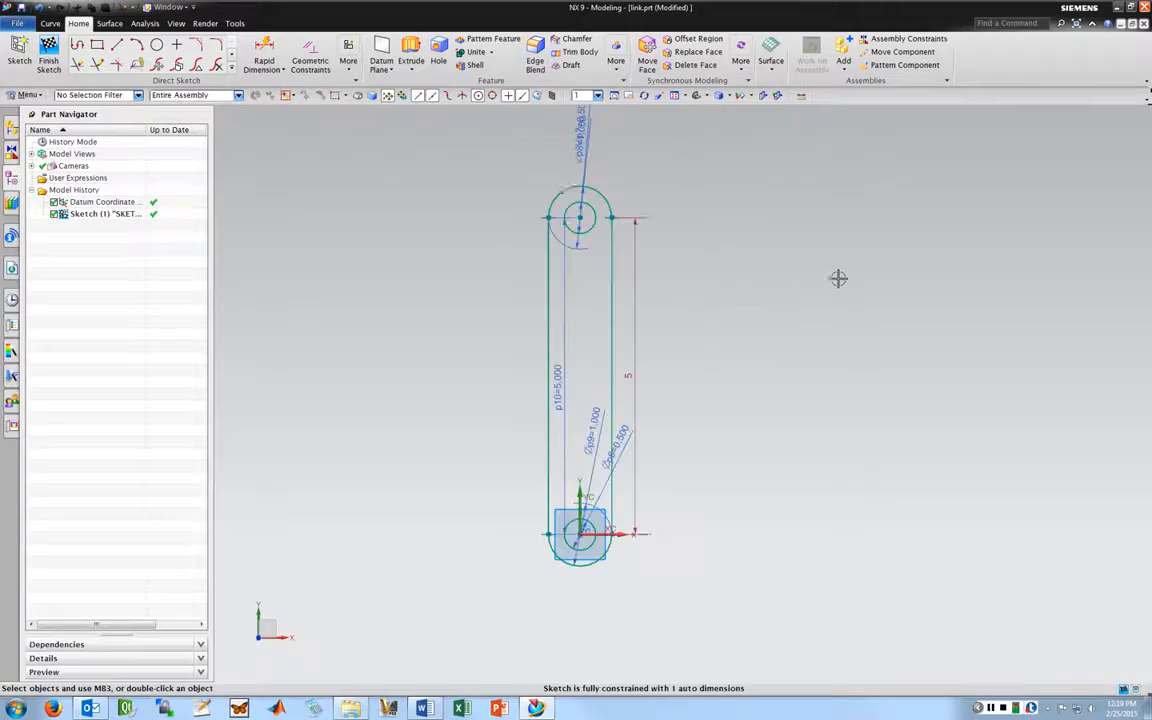
left_click(46, 58)
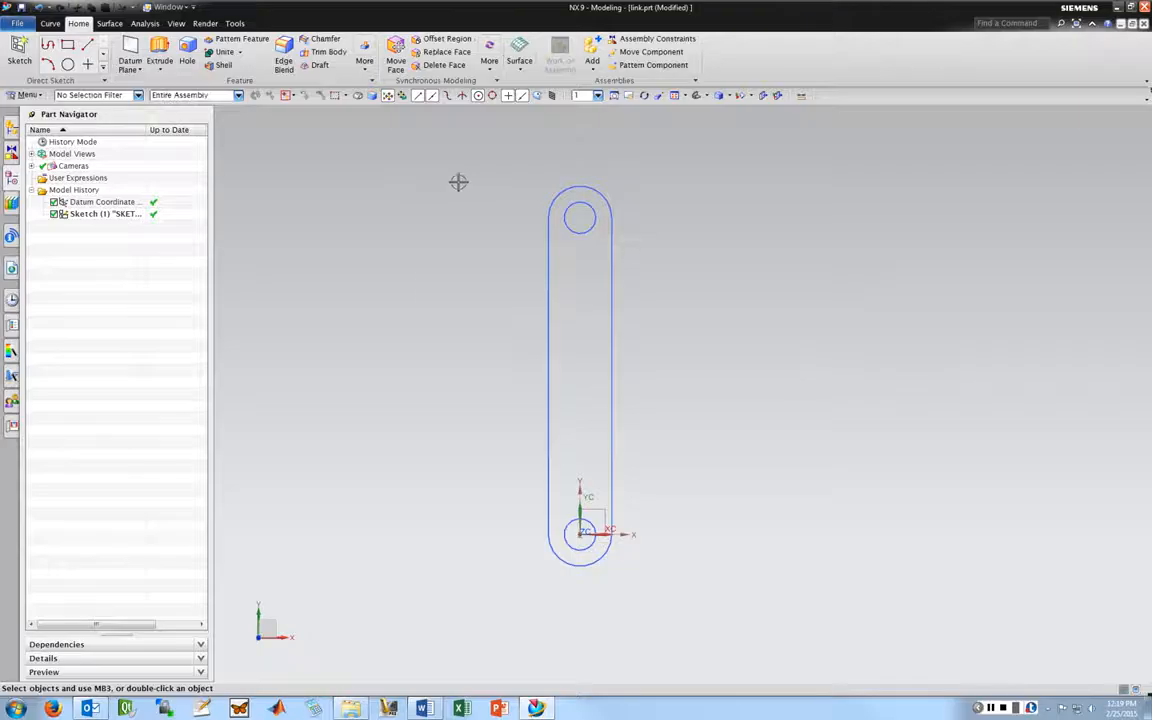
Step: Extrude the link's slot-shaped outline together with both 0.5 in circles, from a start distance of 0.5 in to an end distance of 0
key("x")
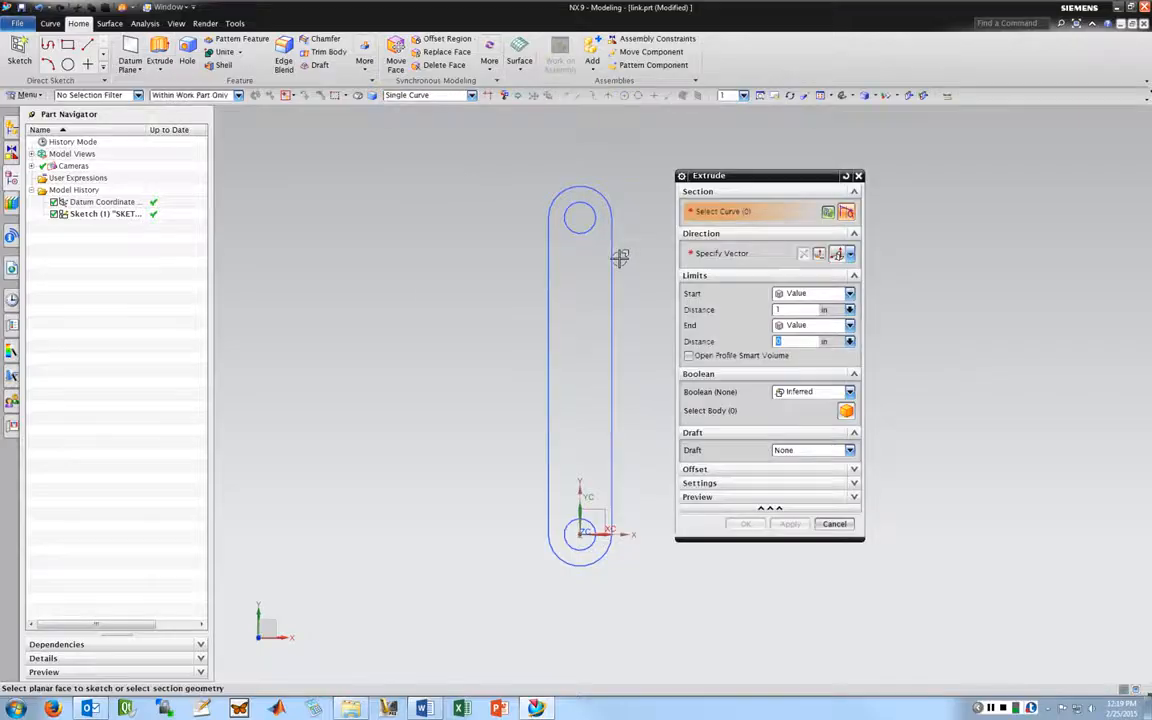
left_click(546, 245)
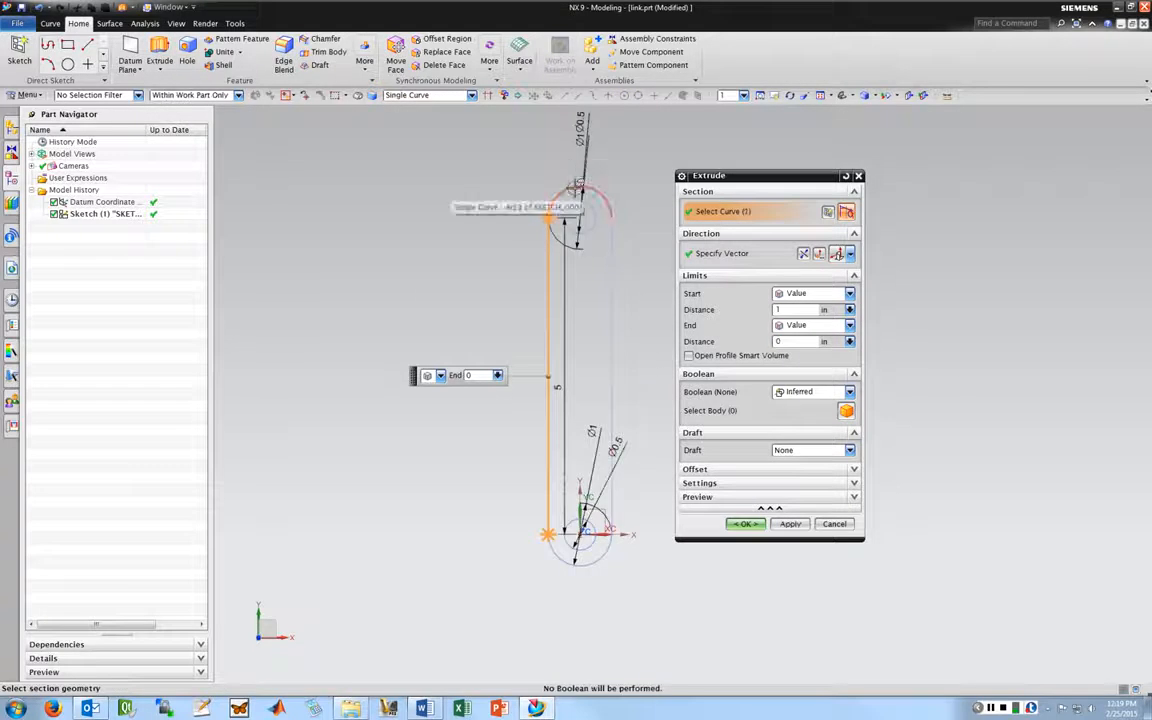
left_click(568, 190)
left_click(614, 263)
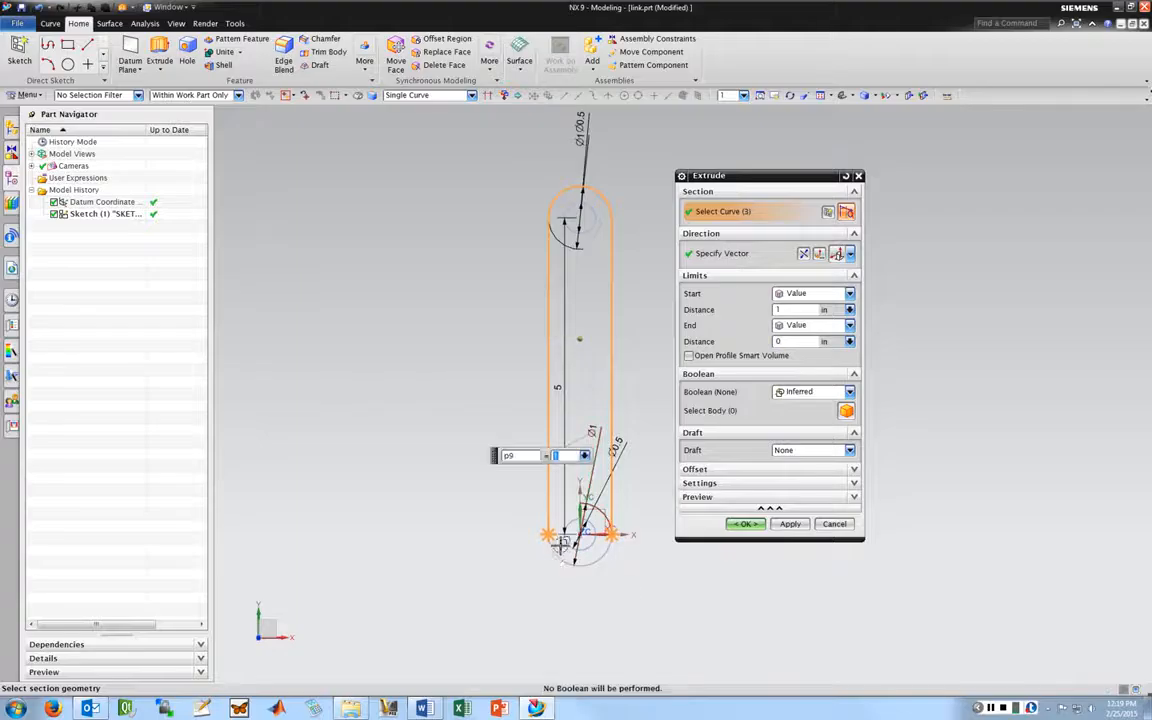
left_click(565, 561)
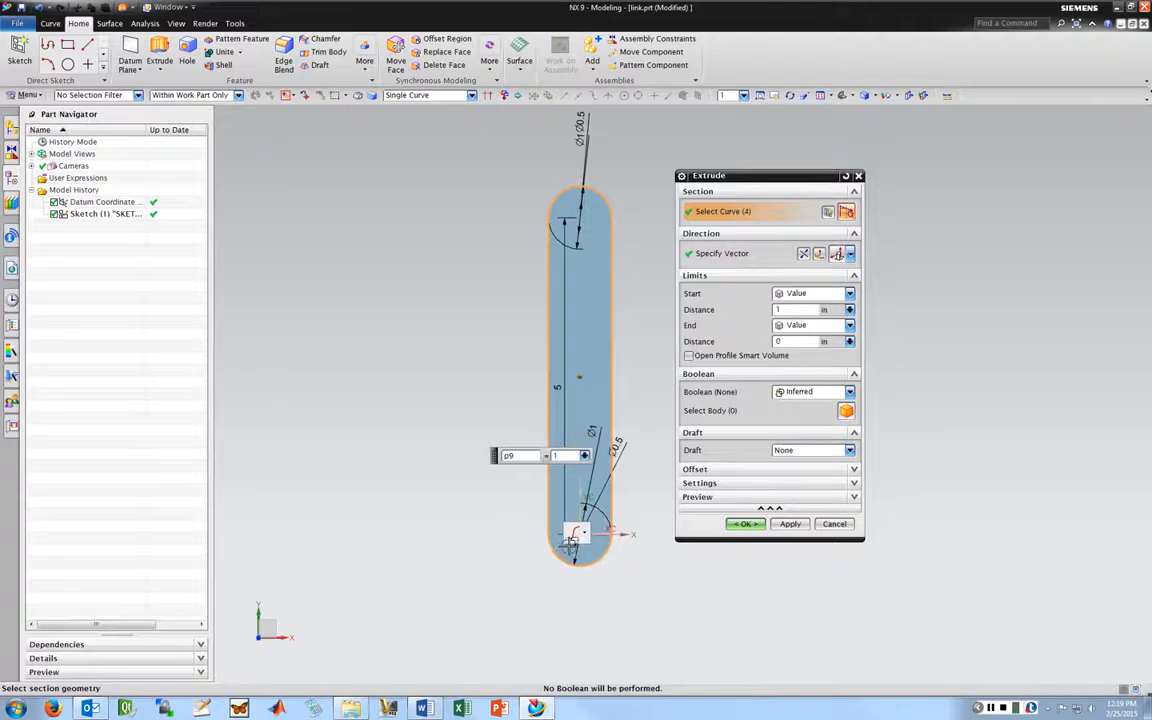
middle_click_drag(654, 331, 509, 330)
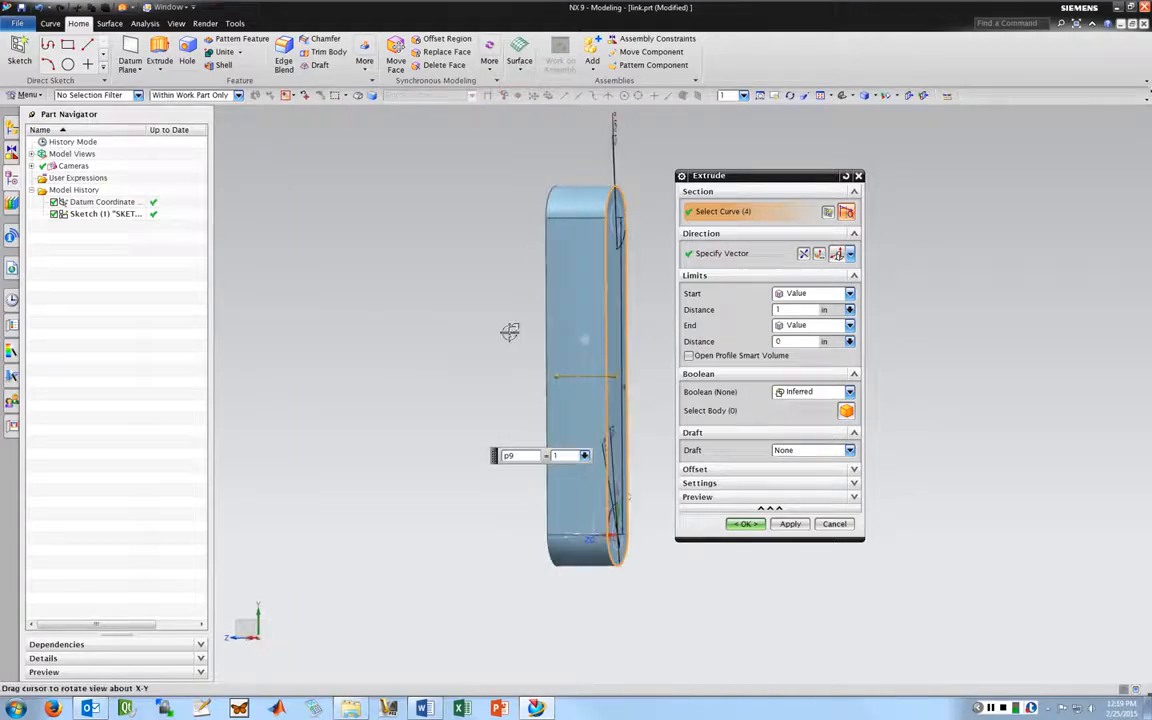
left_click(621, 227)
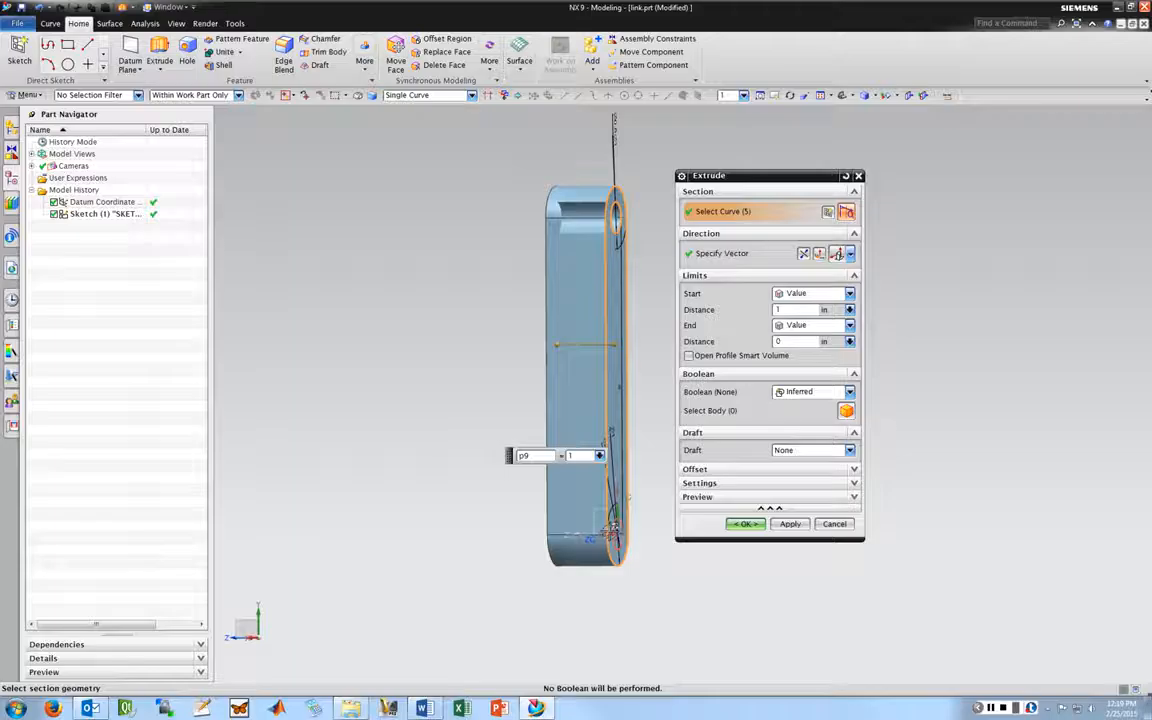
left_click(611, 531)
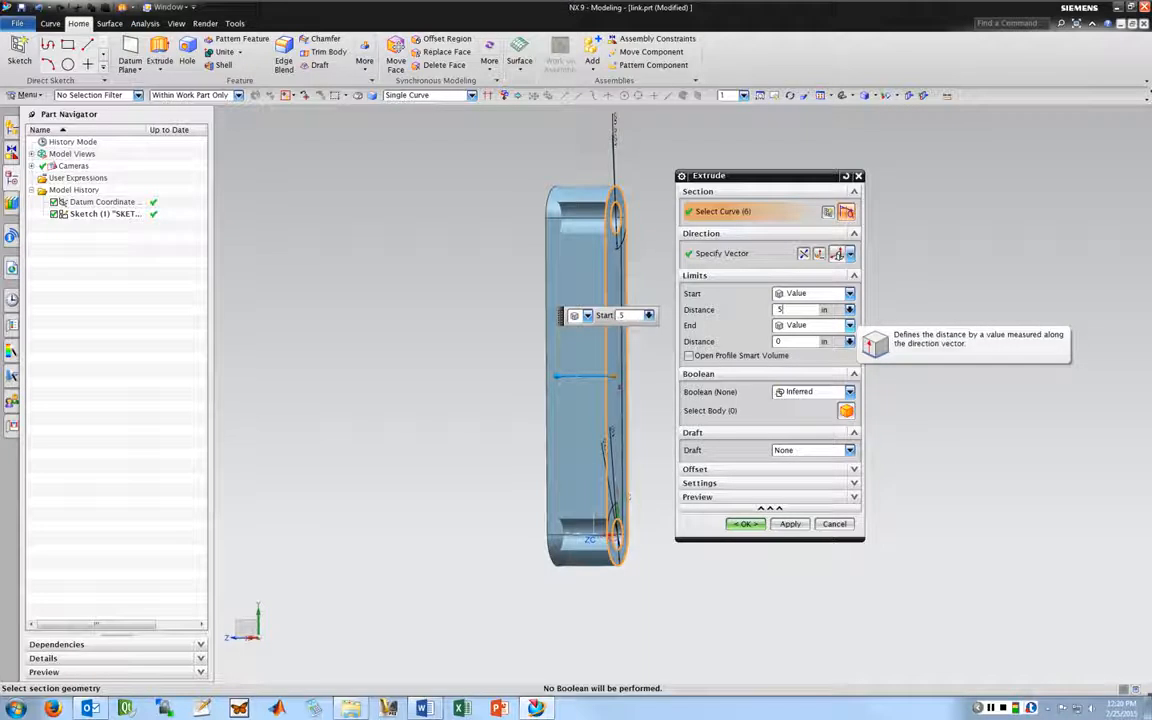
left_click(746, 524)
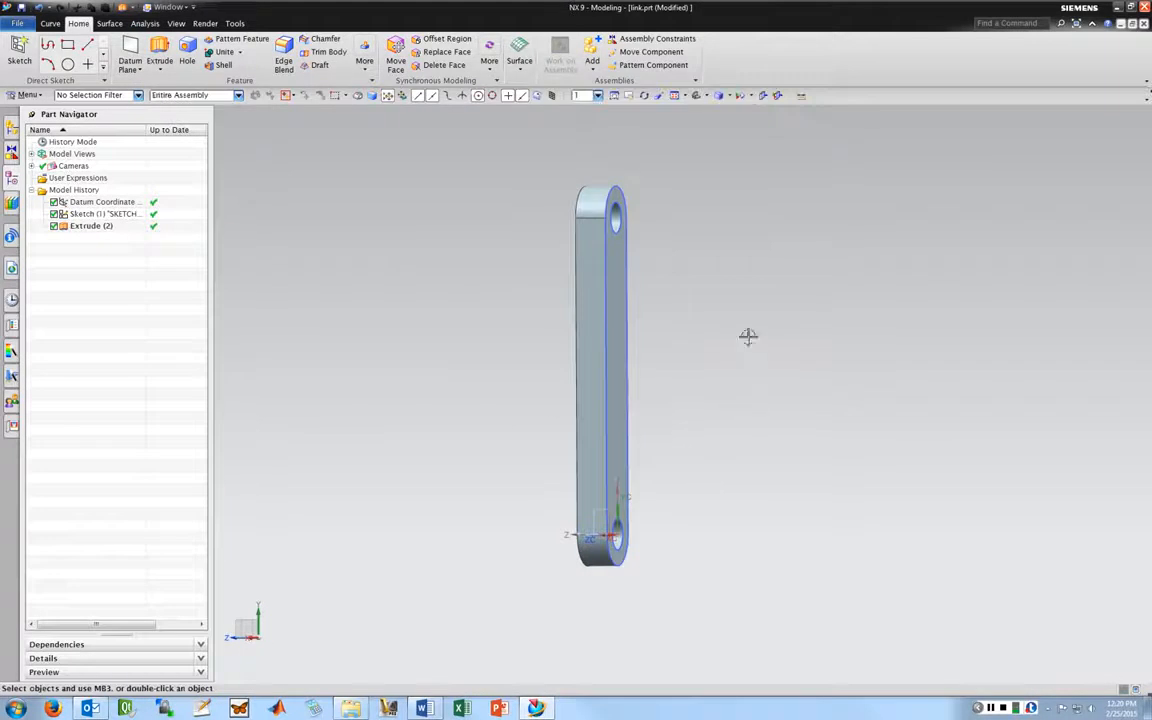
middle_click_drag(743, 331, 560, 337)
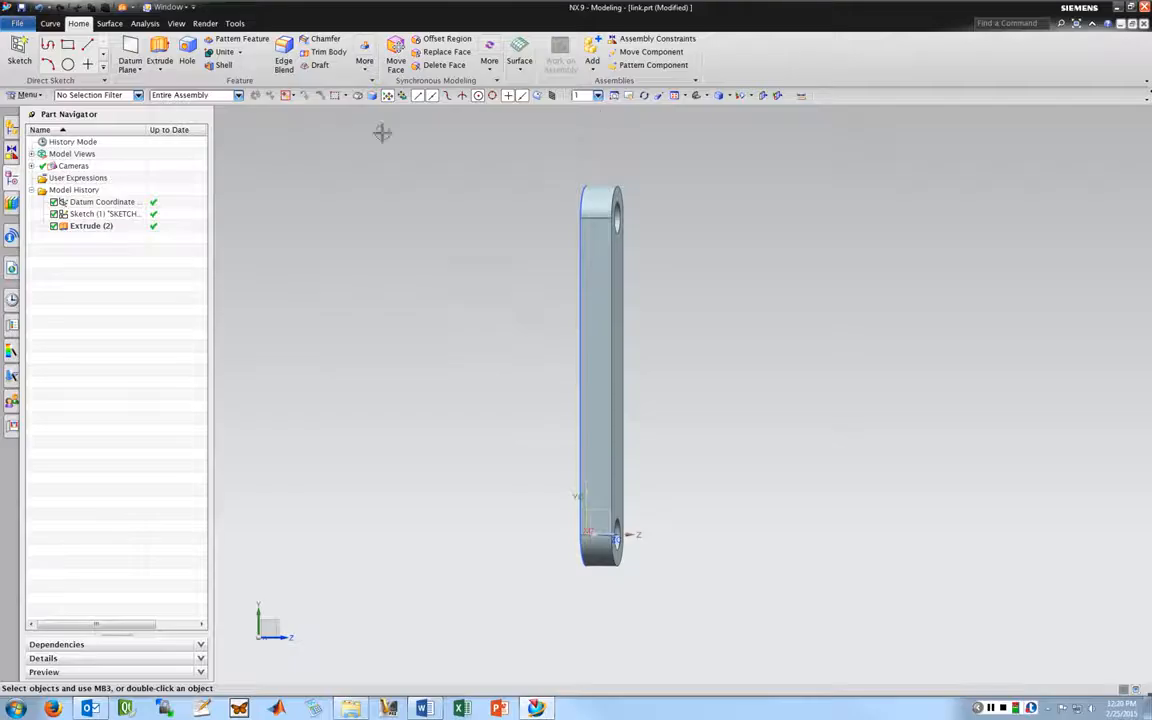
left_click(617, 224)
Step: Create a new inch assembly file named assembly.prt in the Motion folder
left_click(17, 23)
left_click(31, 38)
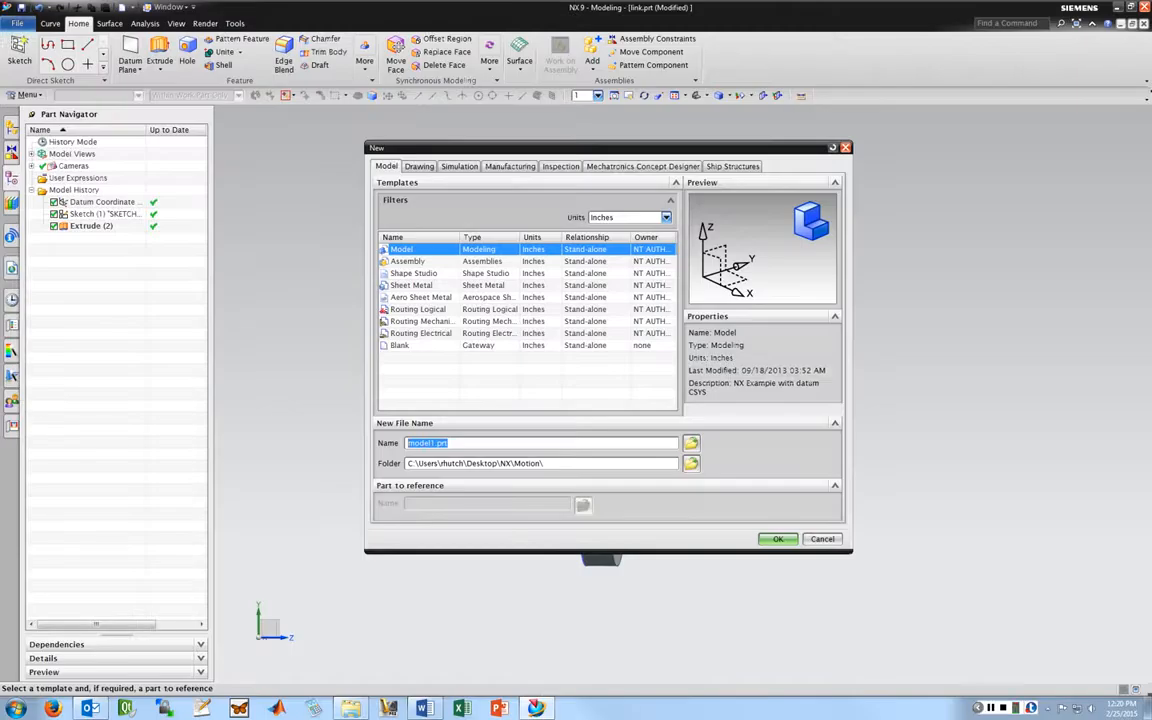
left_click(408, 261)
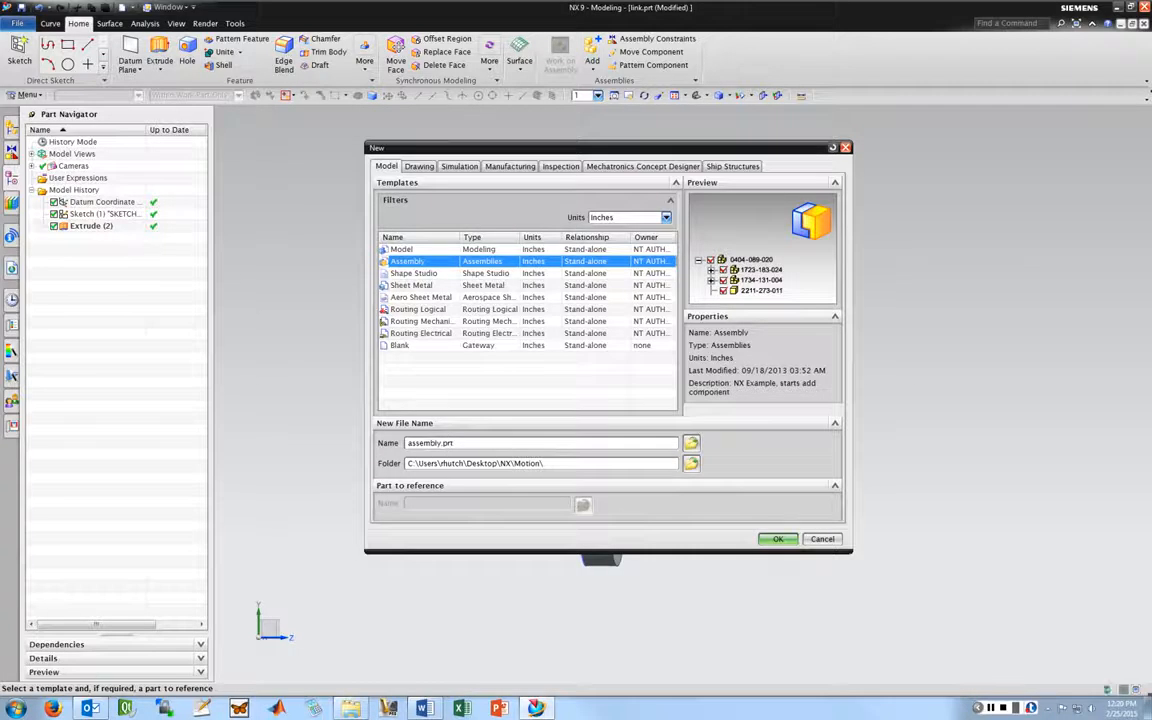
key("Return")
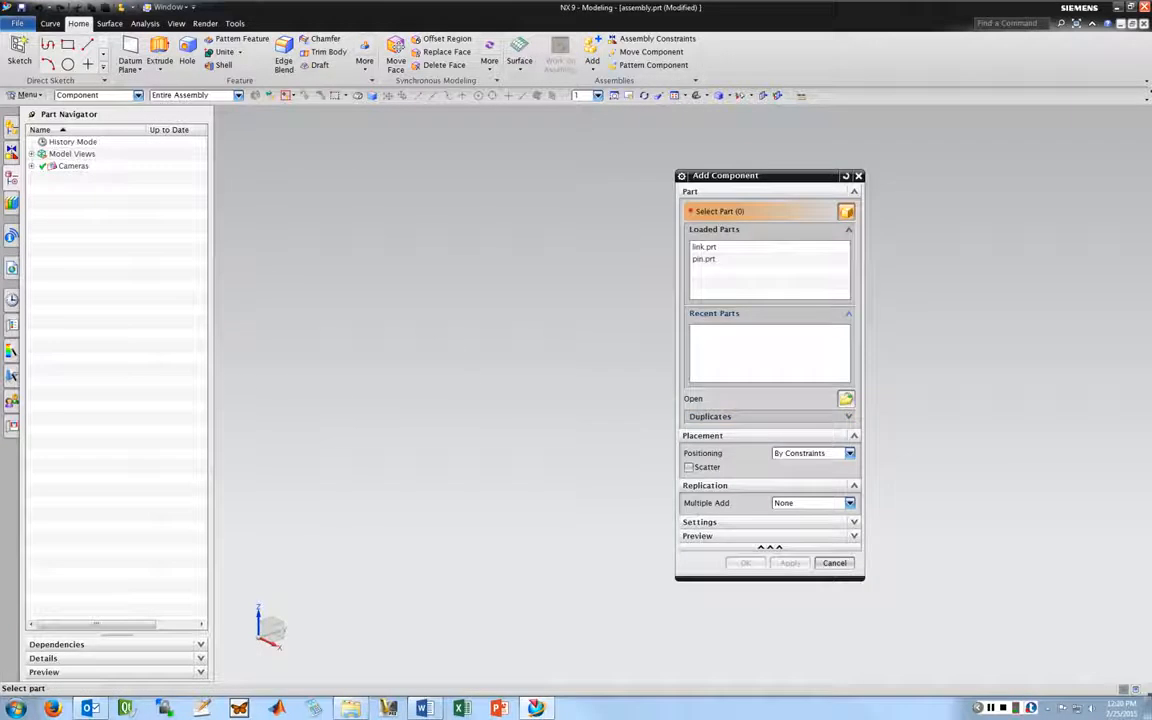
Step: Add link.prt and pin.prt together as components, positioned by constraints, with their origin point at 0, 0, 0
left_click(715, 247)
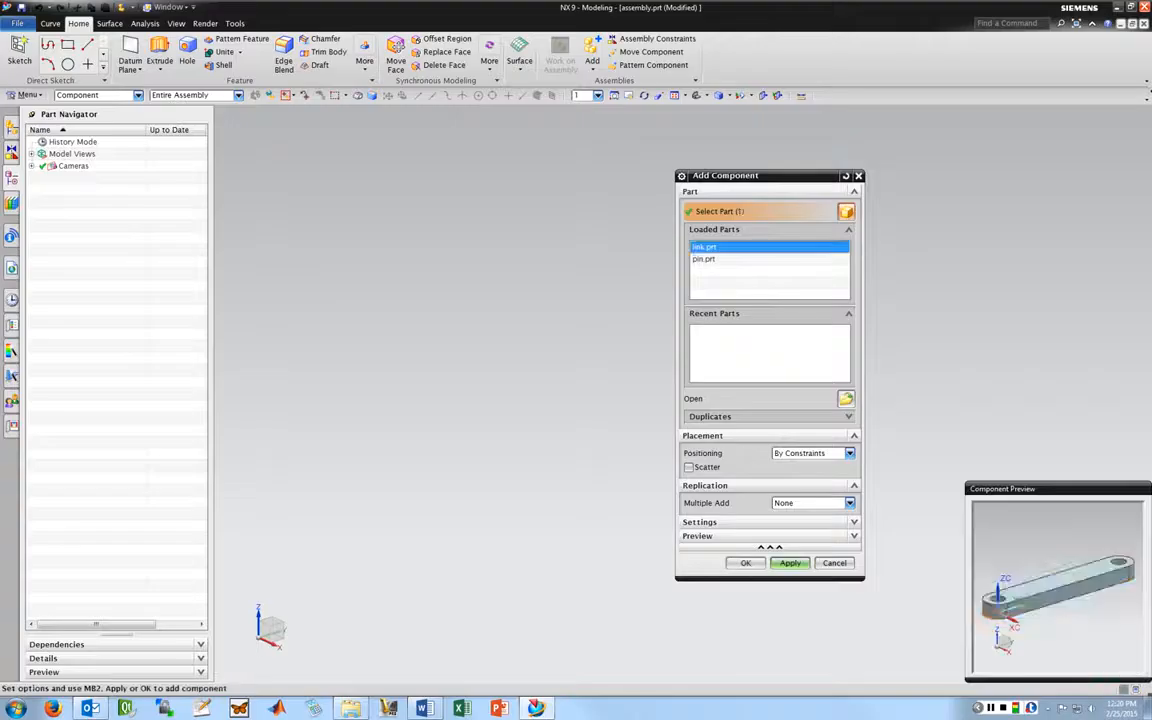
left_click(715, 259, "ctrl")
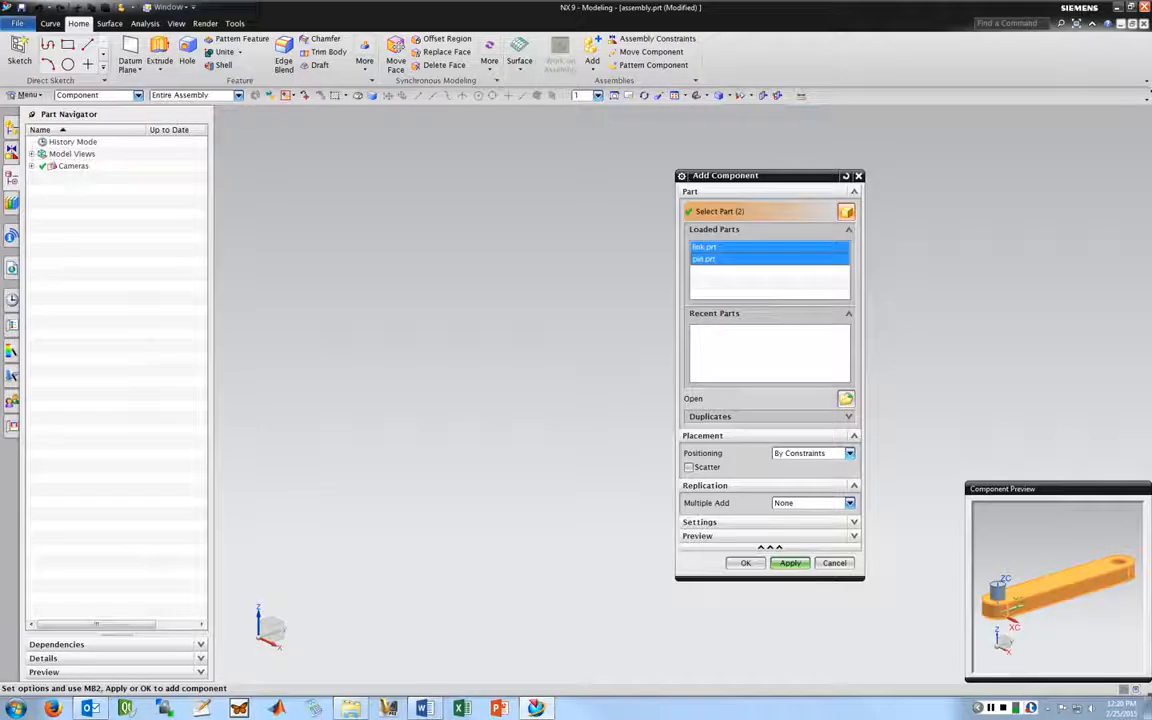
left_click(849, 454)
left_click(805, 486)
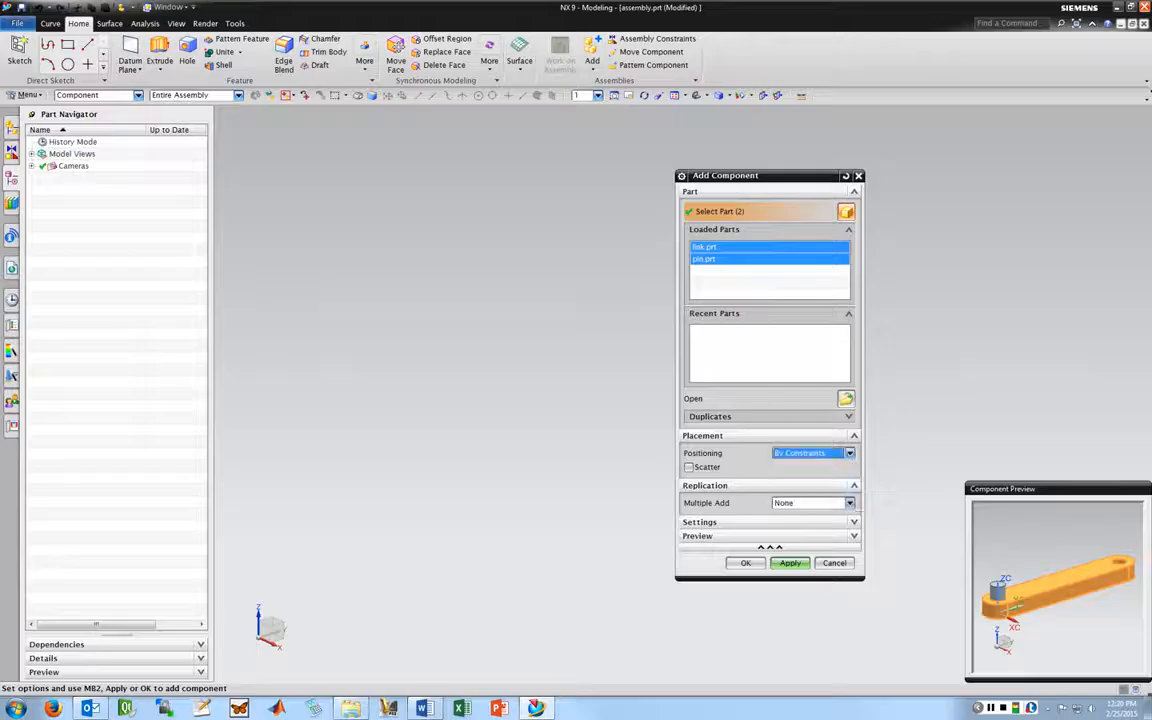
left_click(746, 563)
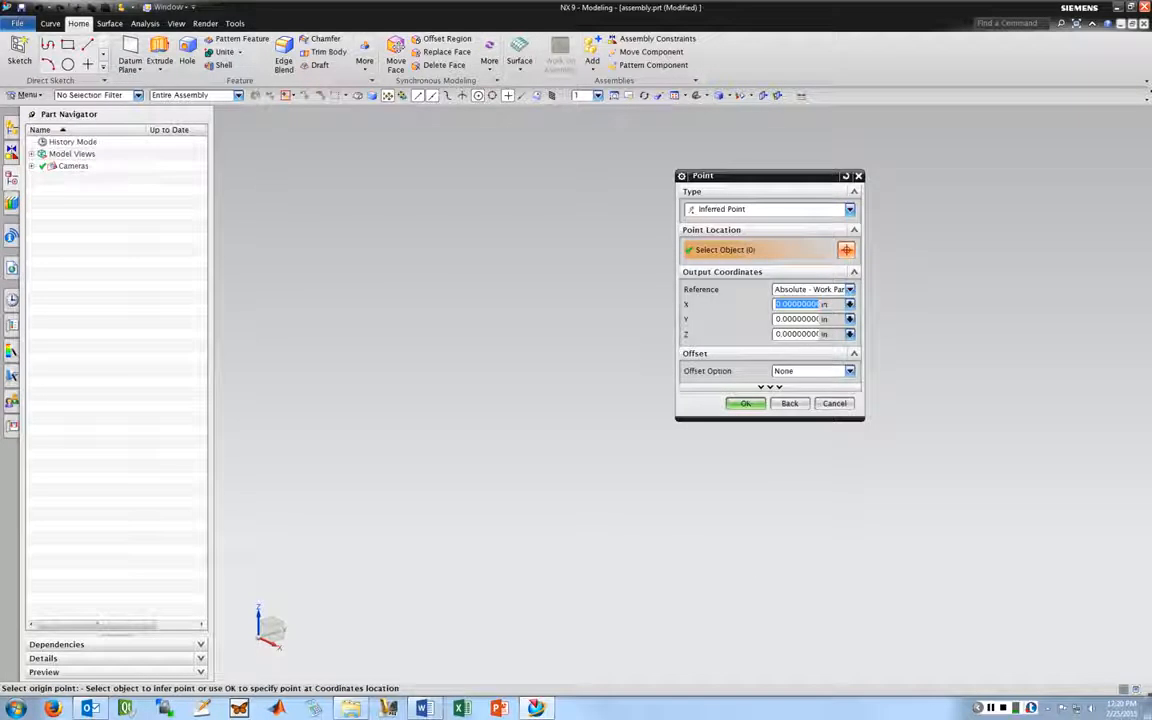
left_click(745, 403)
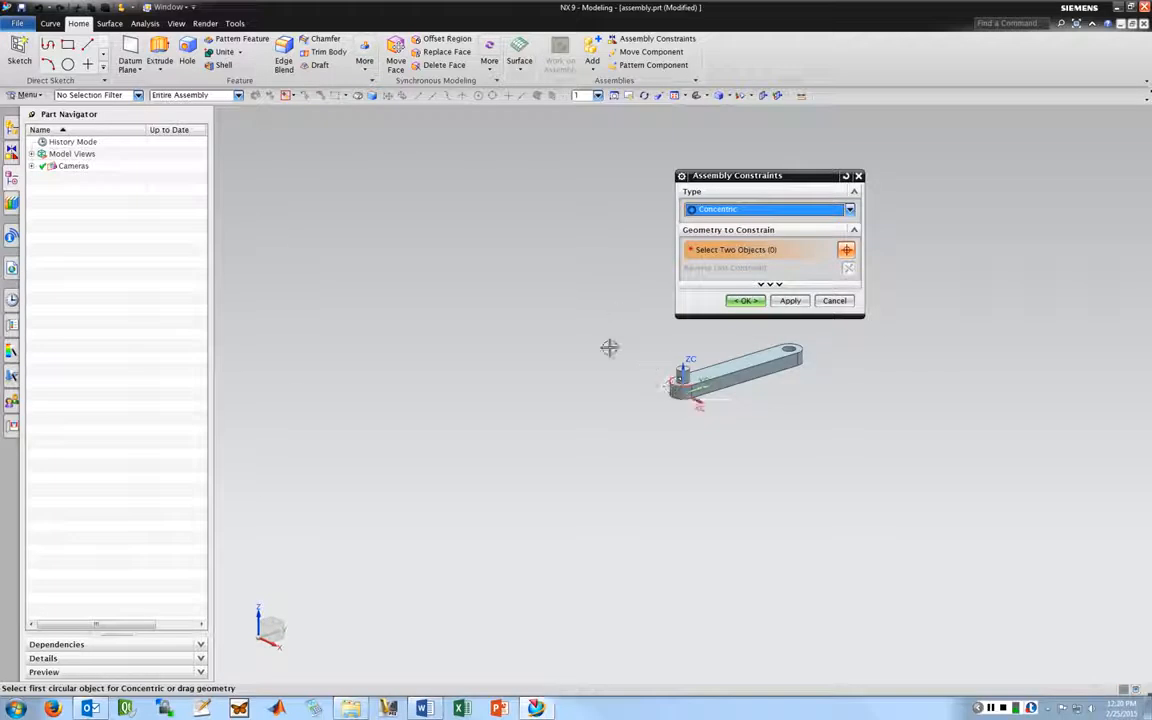
Step: Lock the pin in place with a Fix assembly constraint
mouse_move(635, 342)
middle_mouse_down()
mouse_move(660, 325)
mouse_move(638, 323)
middle_mouse_up()
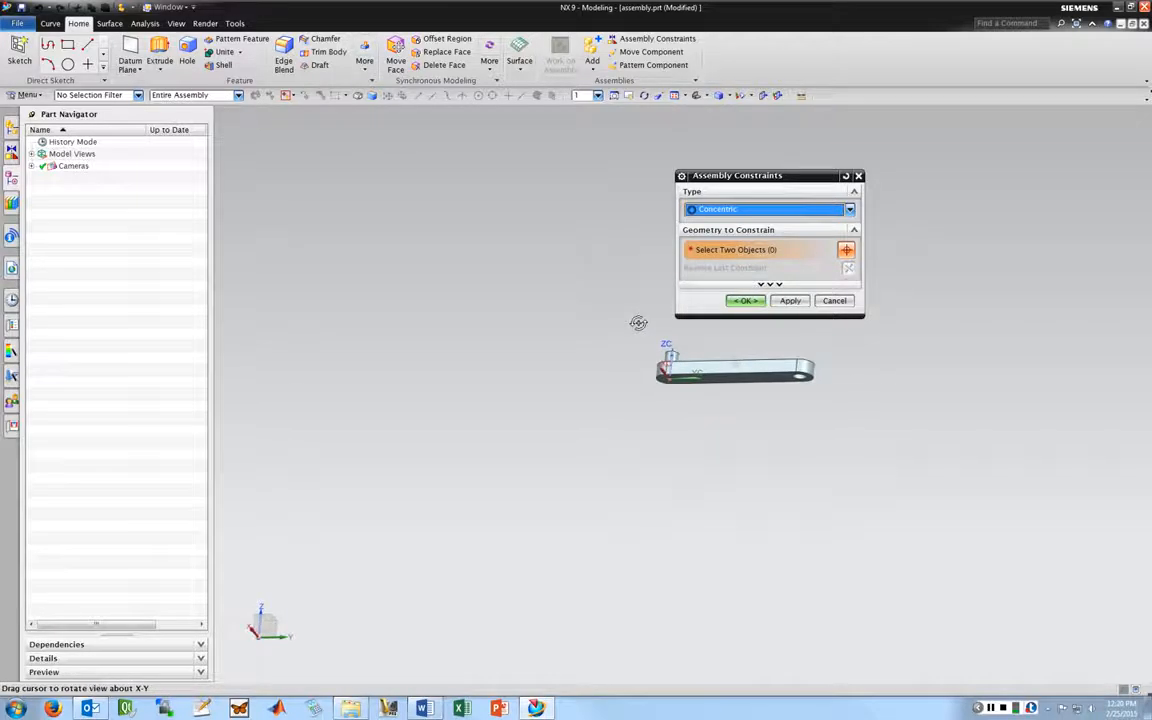
scroll(703, 341, "up", 3)
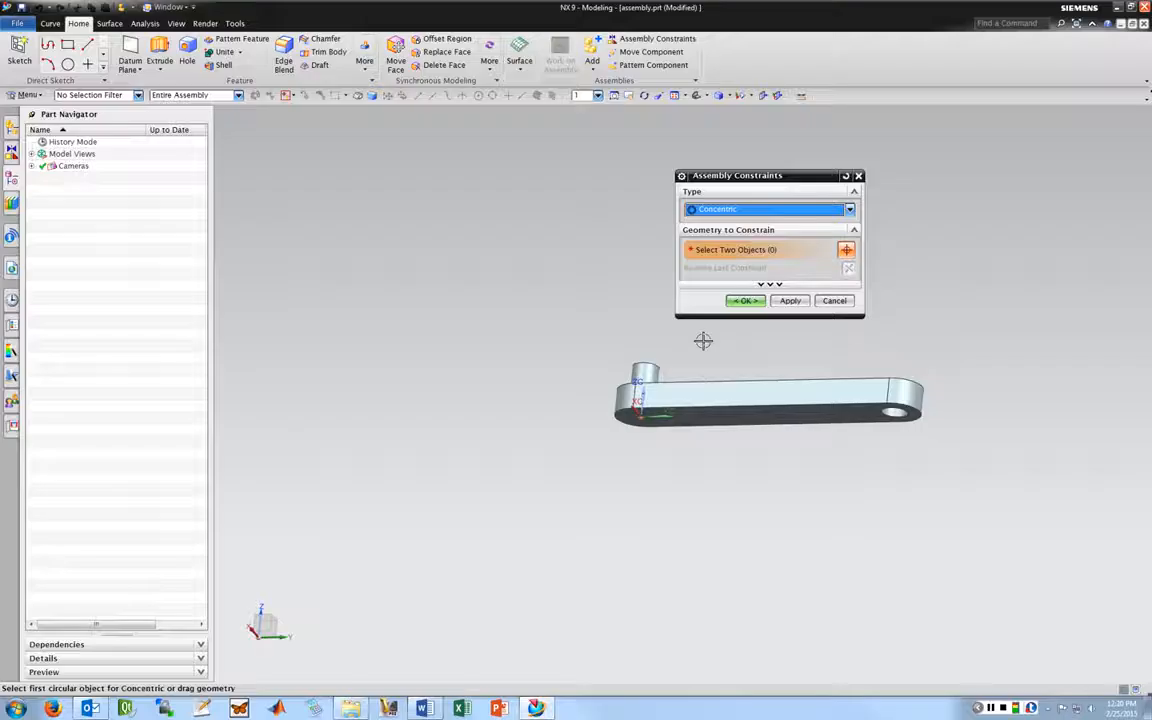
scroll(703, 341, "down", 1)
scroll(731, 353, "up", 1)
scroll(731, 353, "up", 1)
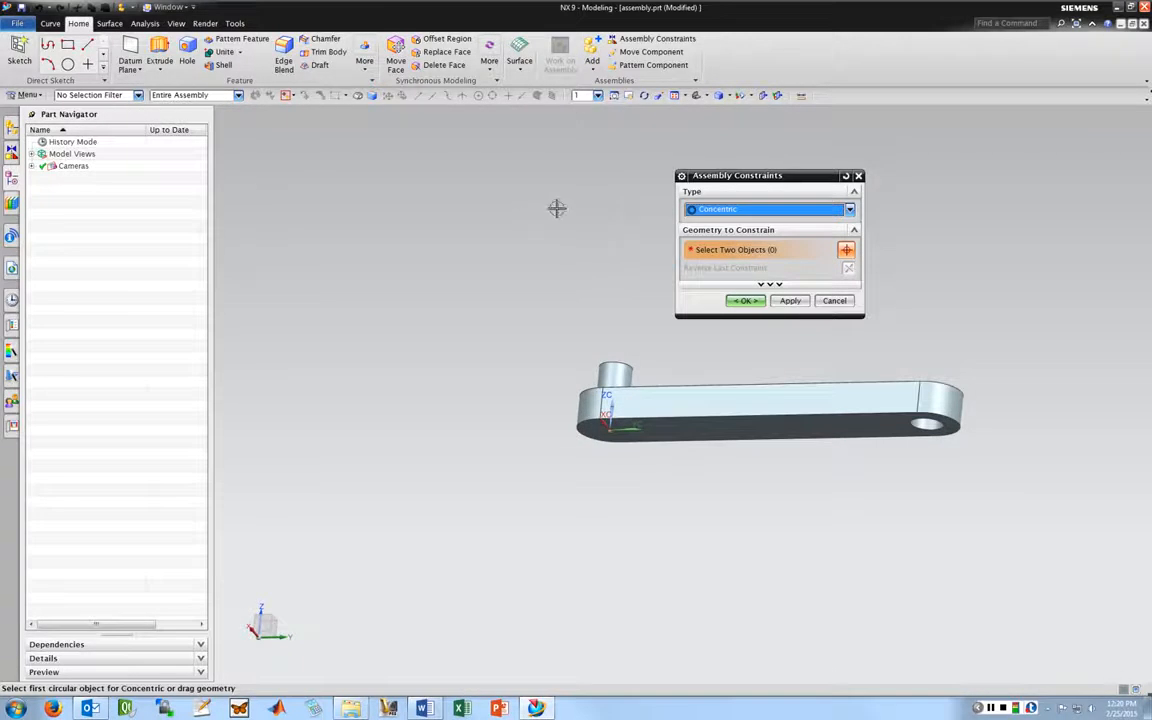
middle_click_drag(555, 206, 573, 269)
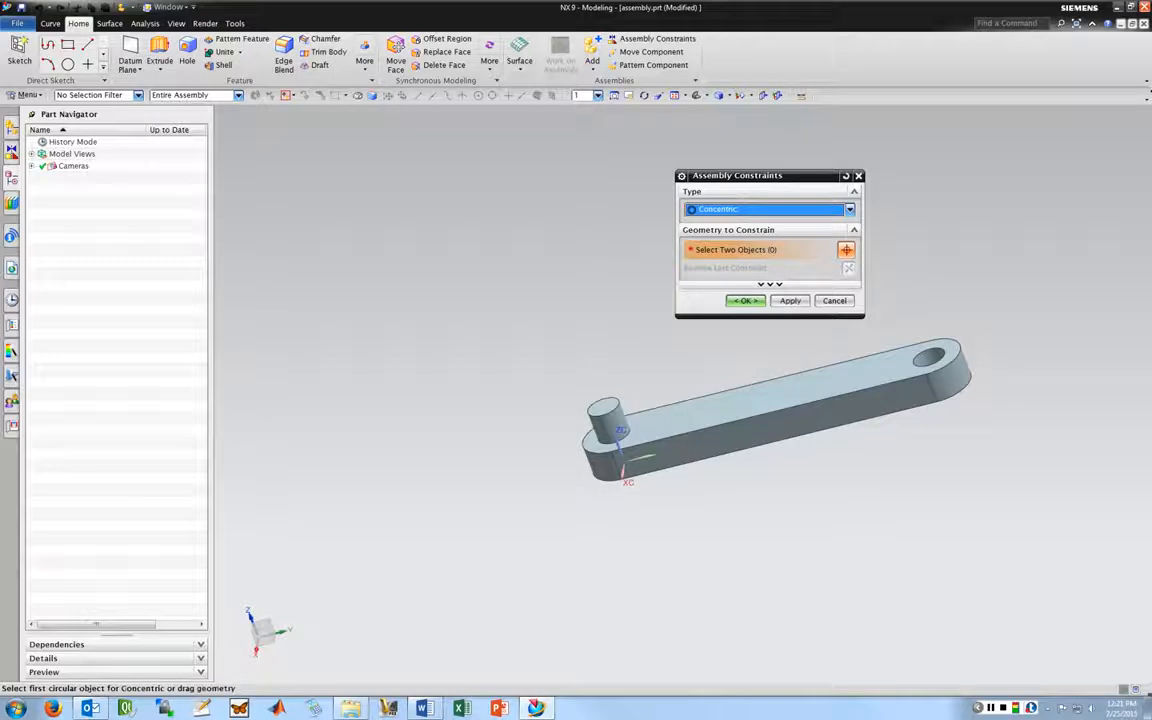
left_click_drag(766, 176, 768, 144)
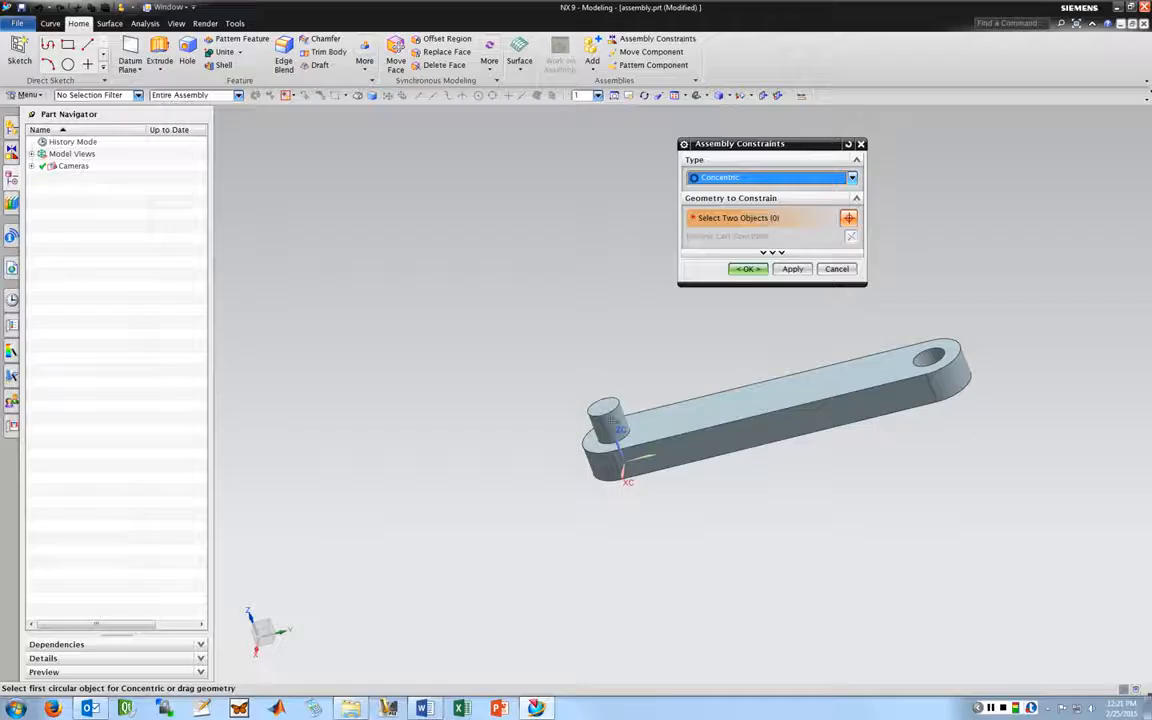
left_click(770, 177)
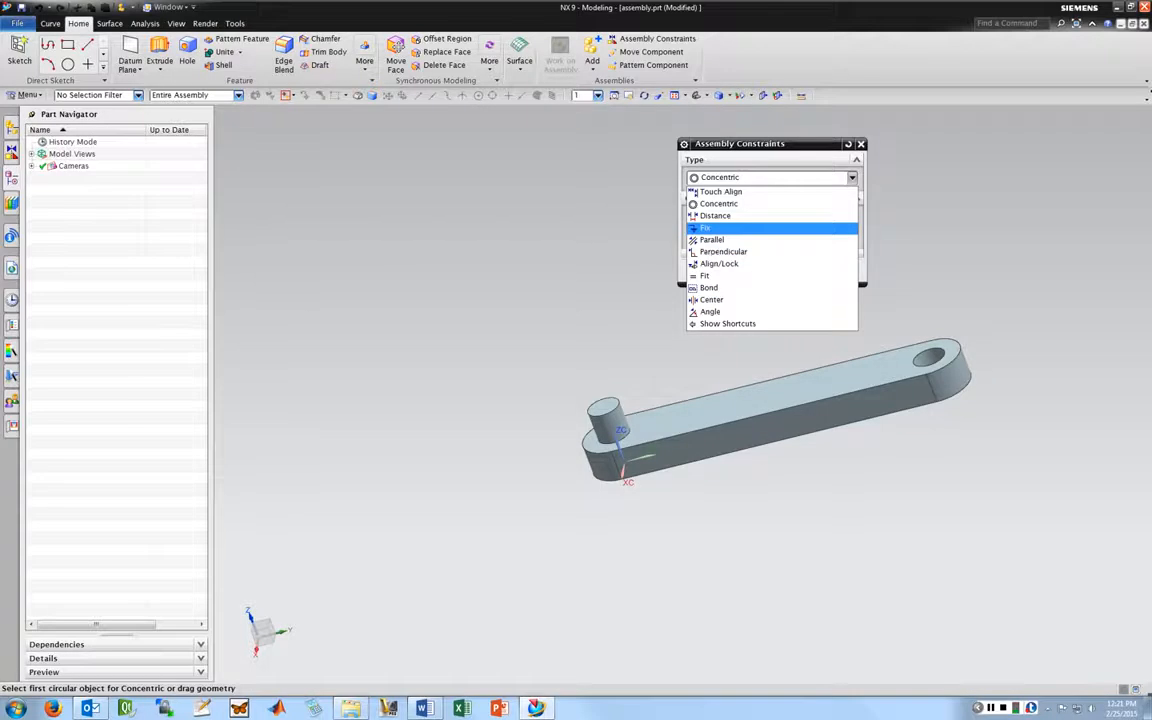
left_click(720, 228)
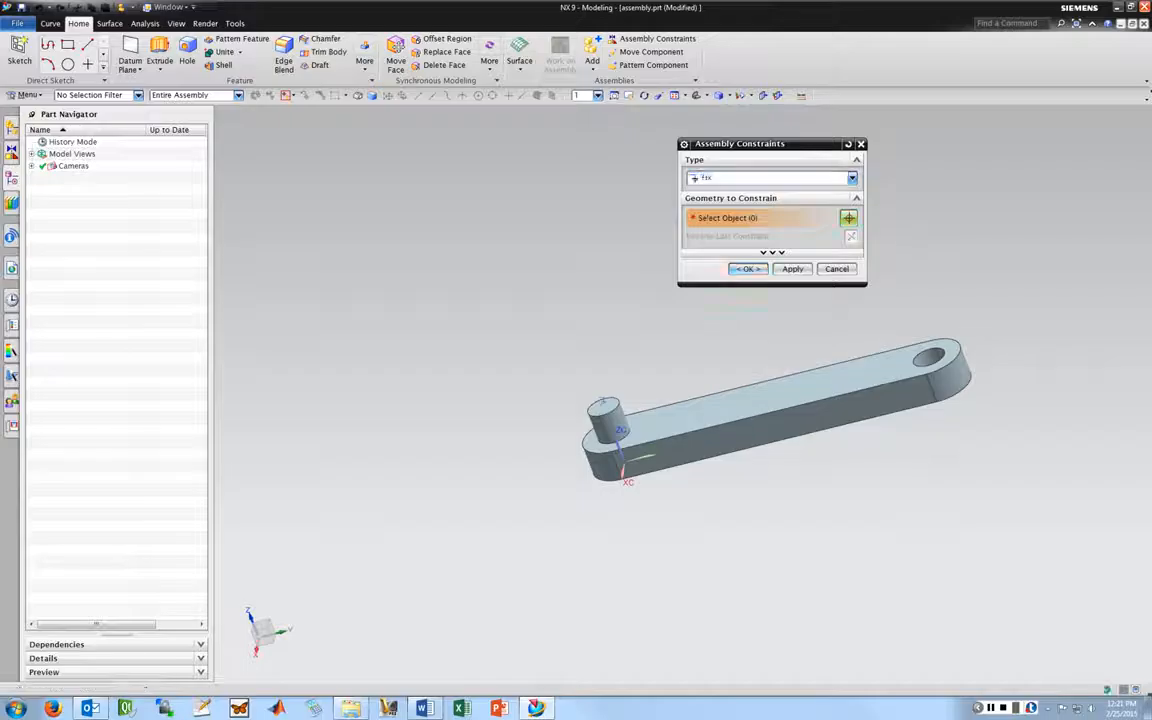
left_click(743, 268)
Step: Apply a Concentric constraint between the pin's circular end edge and the matching edge of the link hole around it
left_click(656, 39)
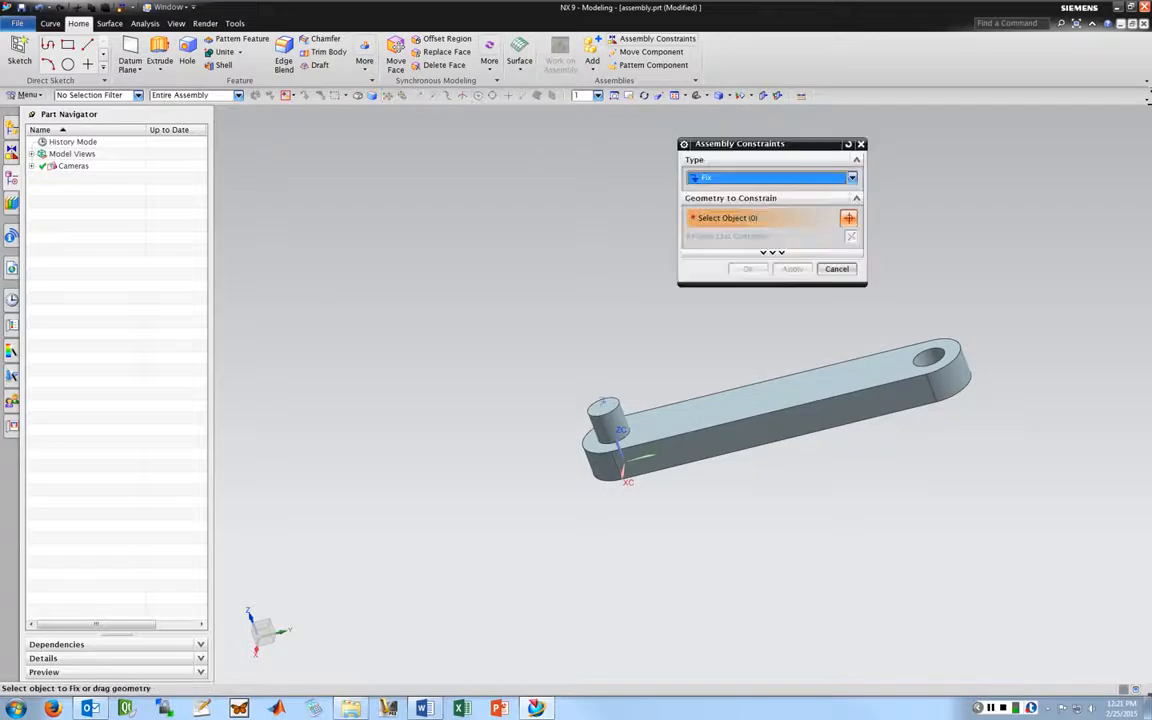
left_click(752, 178)
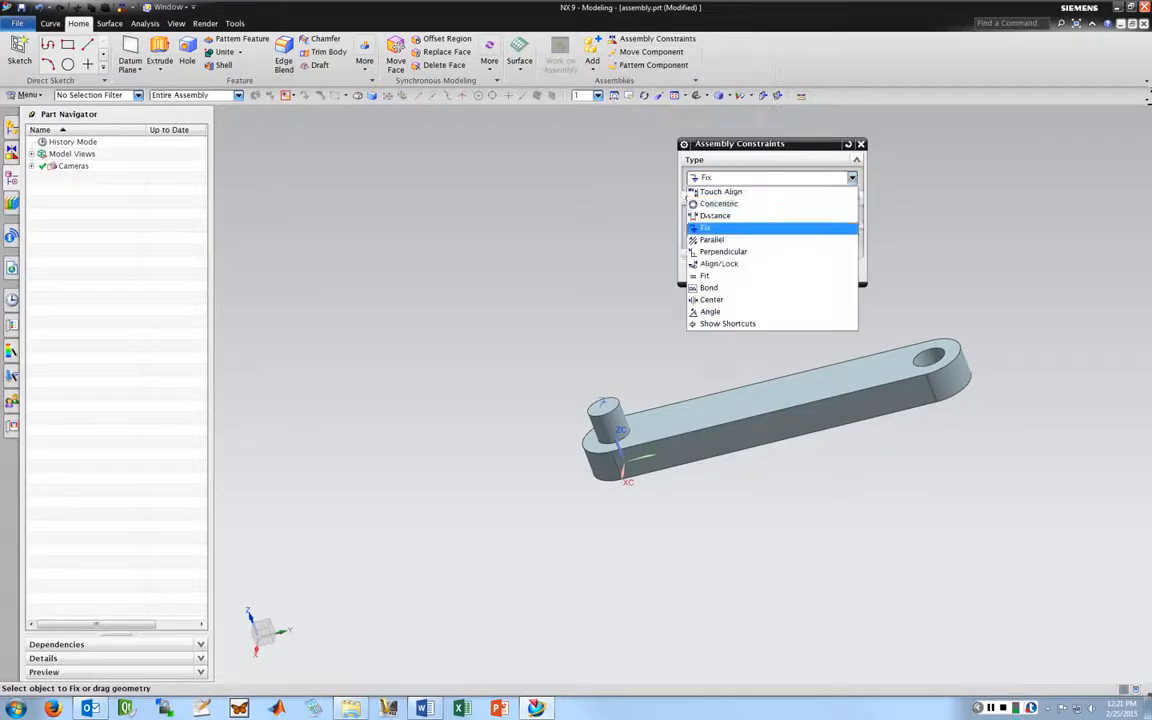
left_click(726, 203)
middle_click_drag(578, 291, 560, 329)
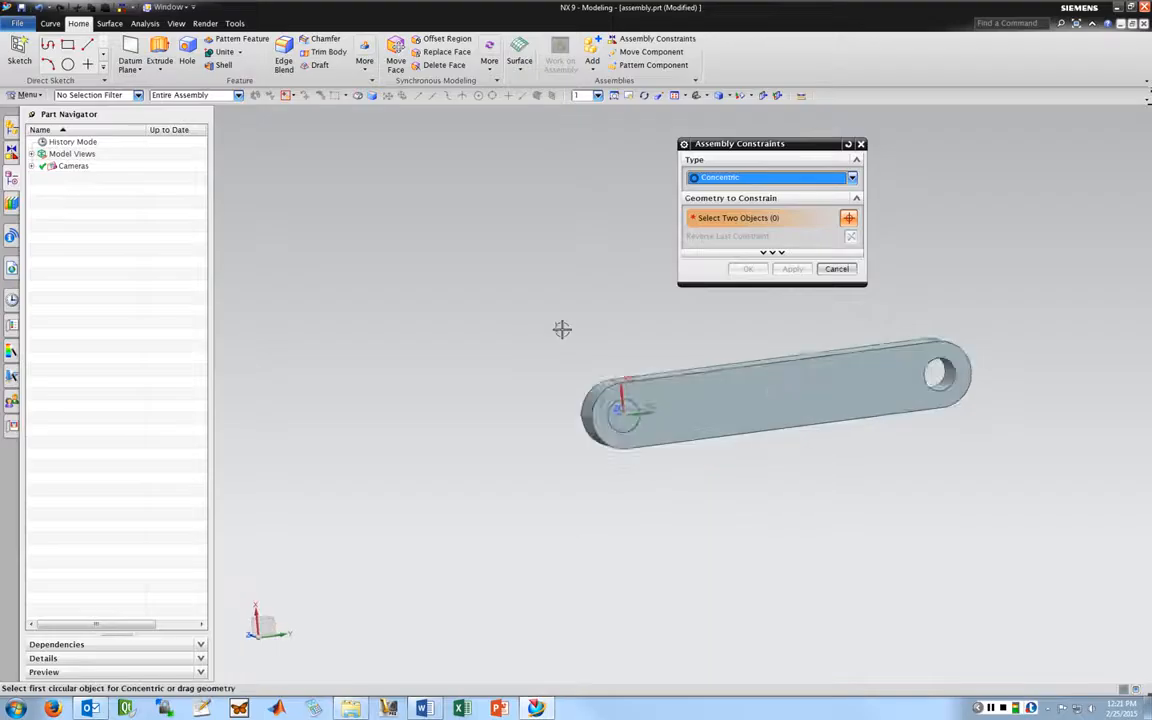
scroll(555, 398, "up", 5)
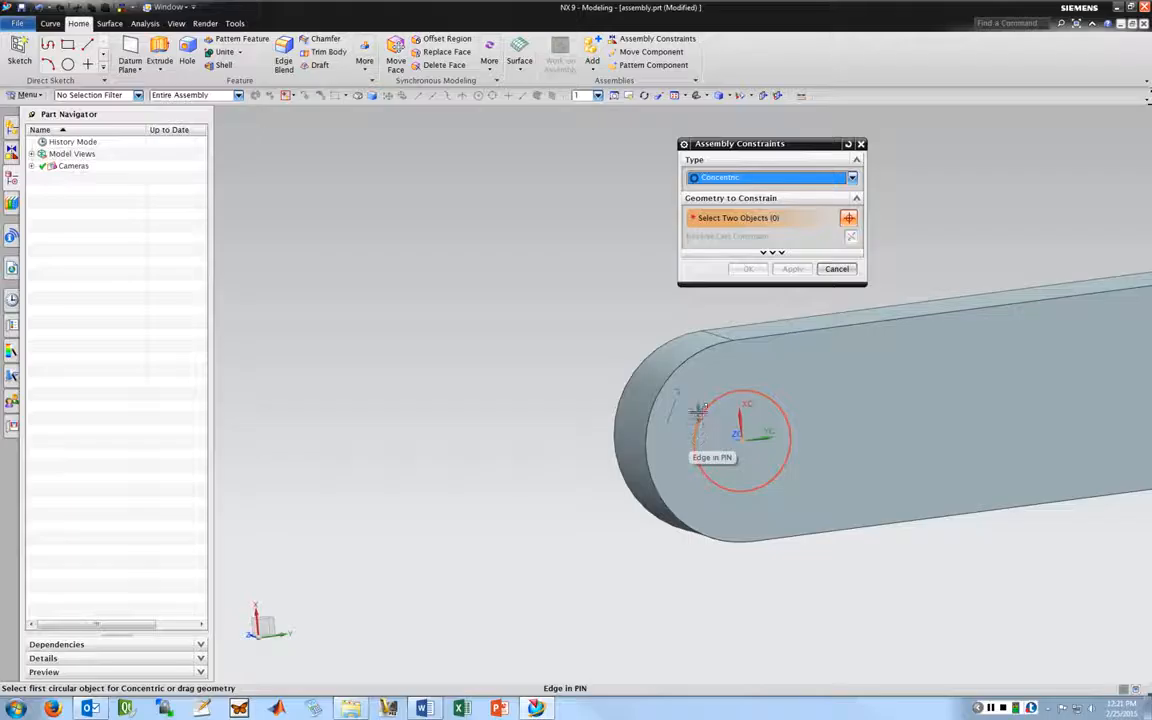
left_click(699, 410)
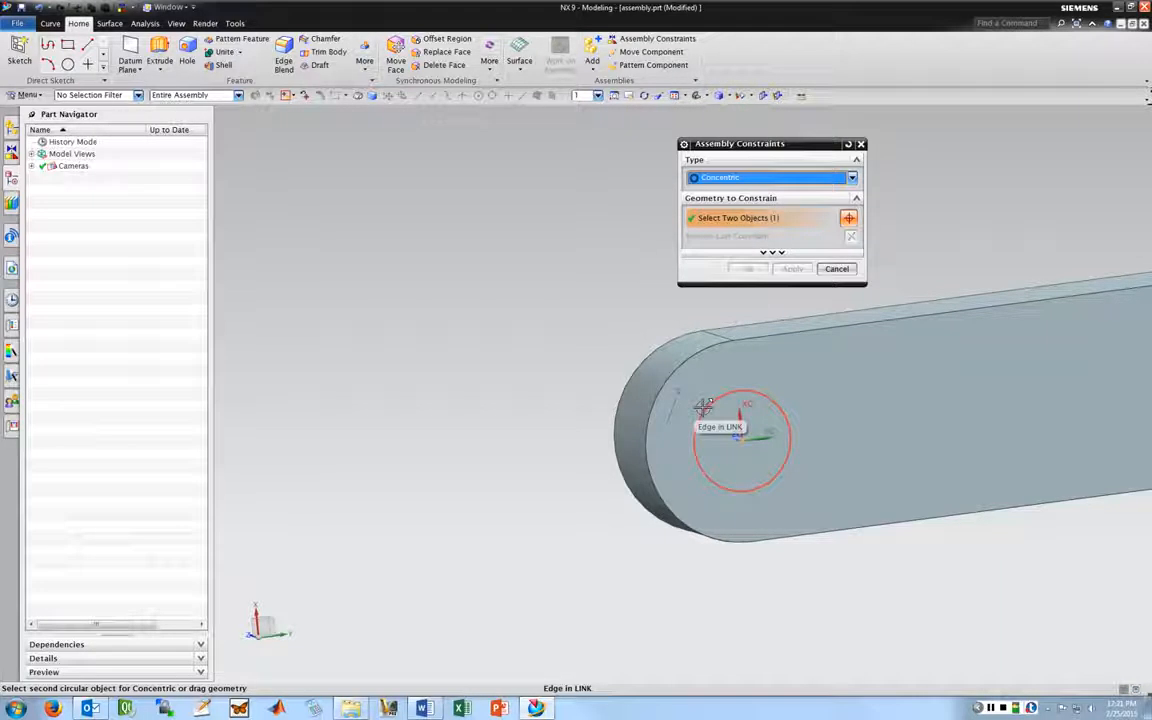
left_click(703, 407)
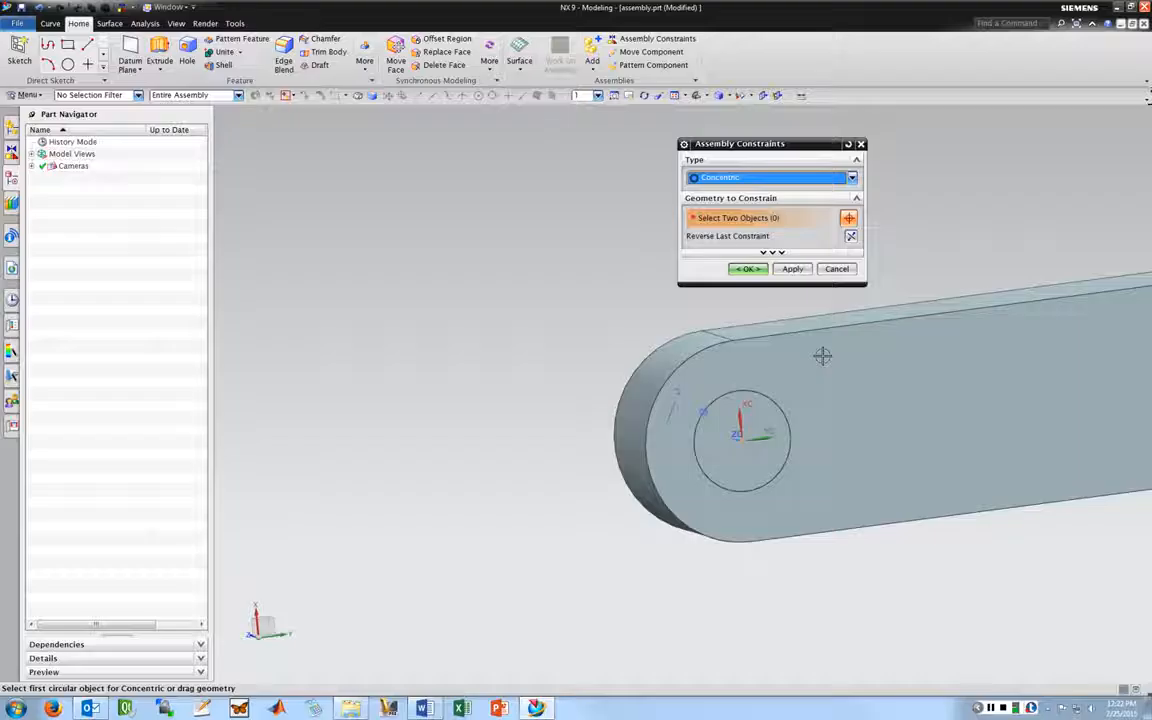
left_click(748, 269)
Step: Try rotating the link about the pin with a dynamic Move Component
scroll(622, 287, "down", 4)
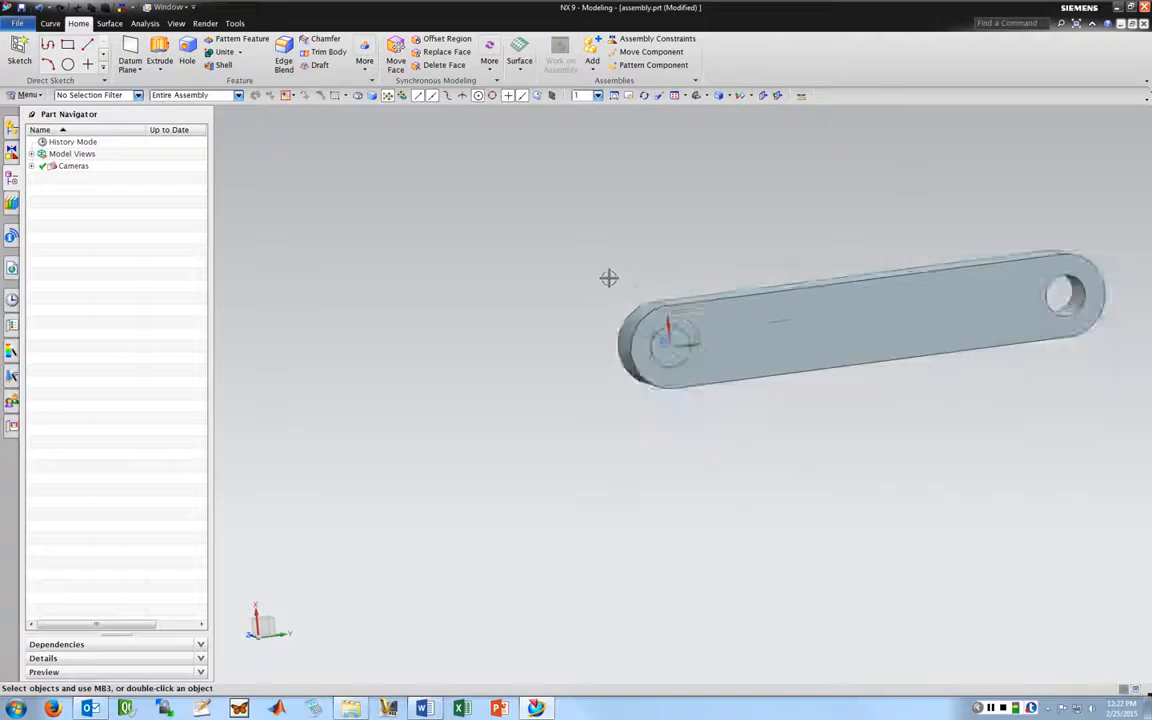
scroll(805, 242, "down", 5)
scroll(806, 242, "up", 3)
scroll(919, 204, "up", 2)
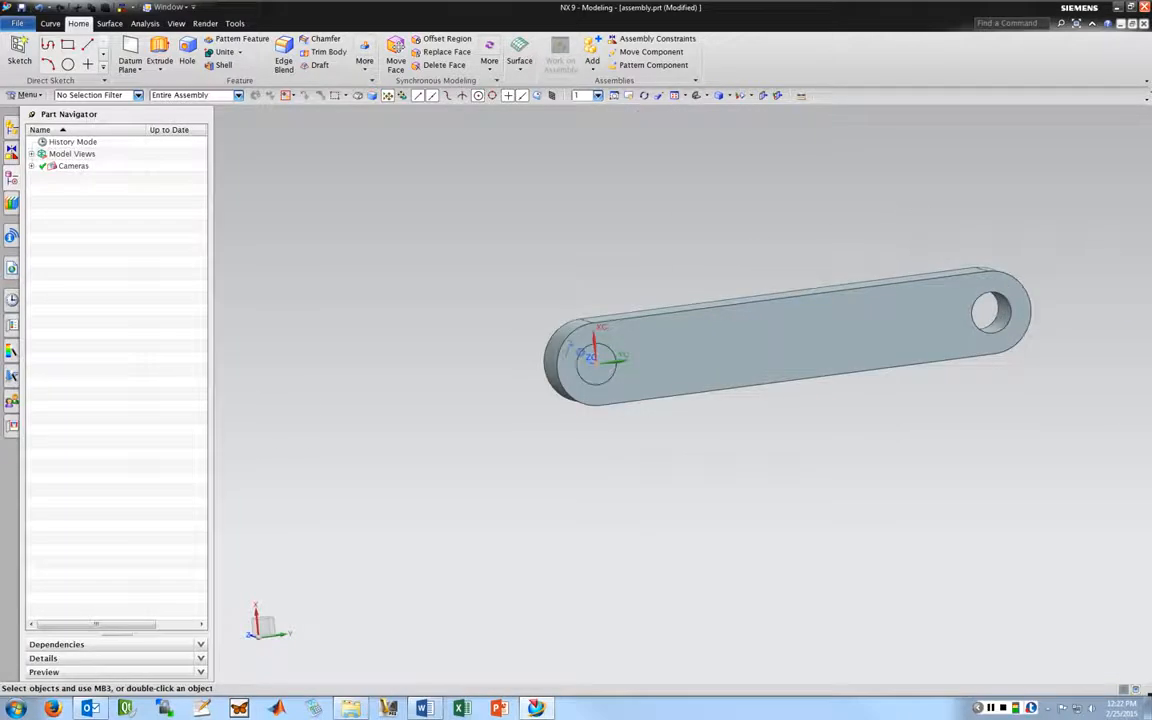
left_click(650, 51)
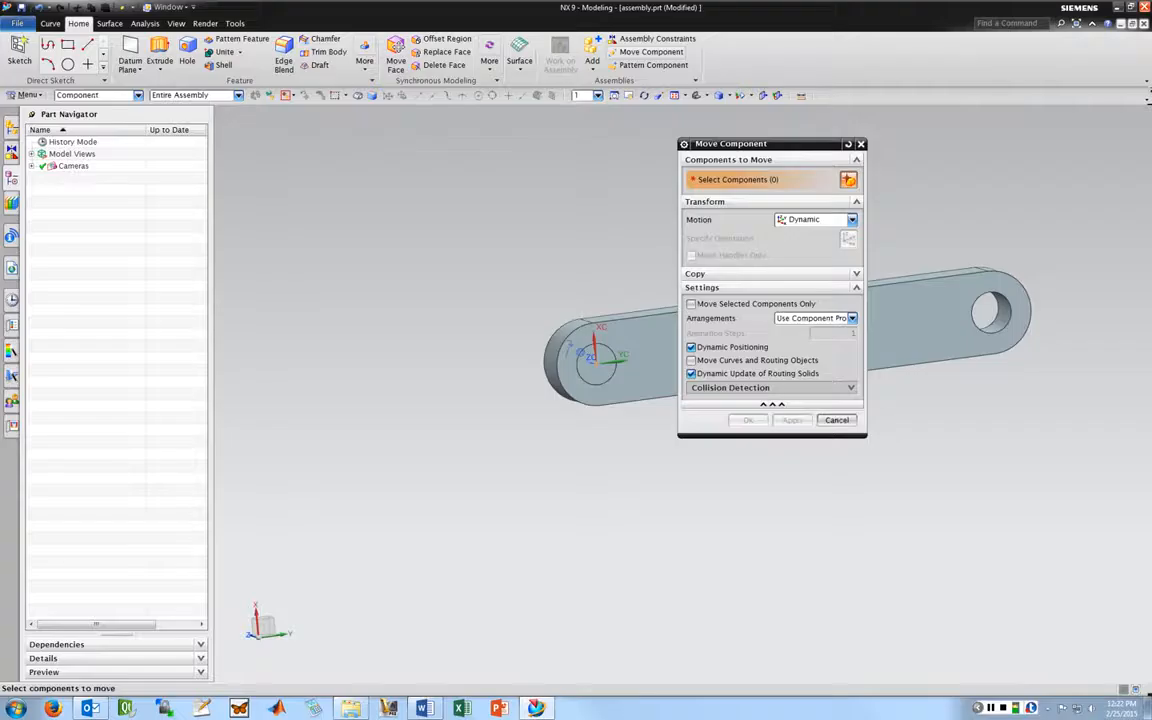
left_click(645, 334)
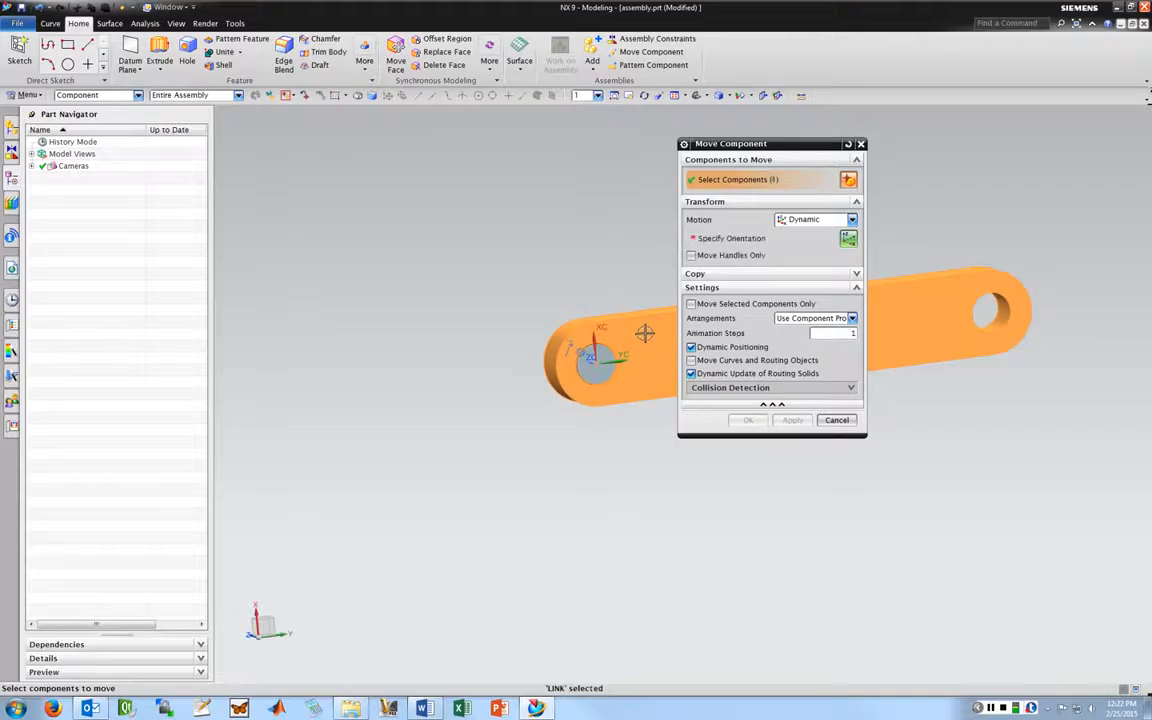
middle_click(637, 334)
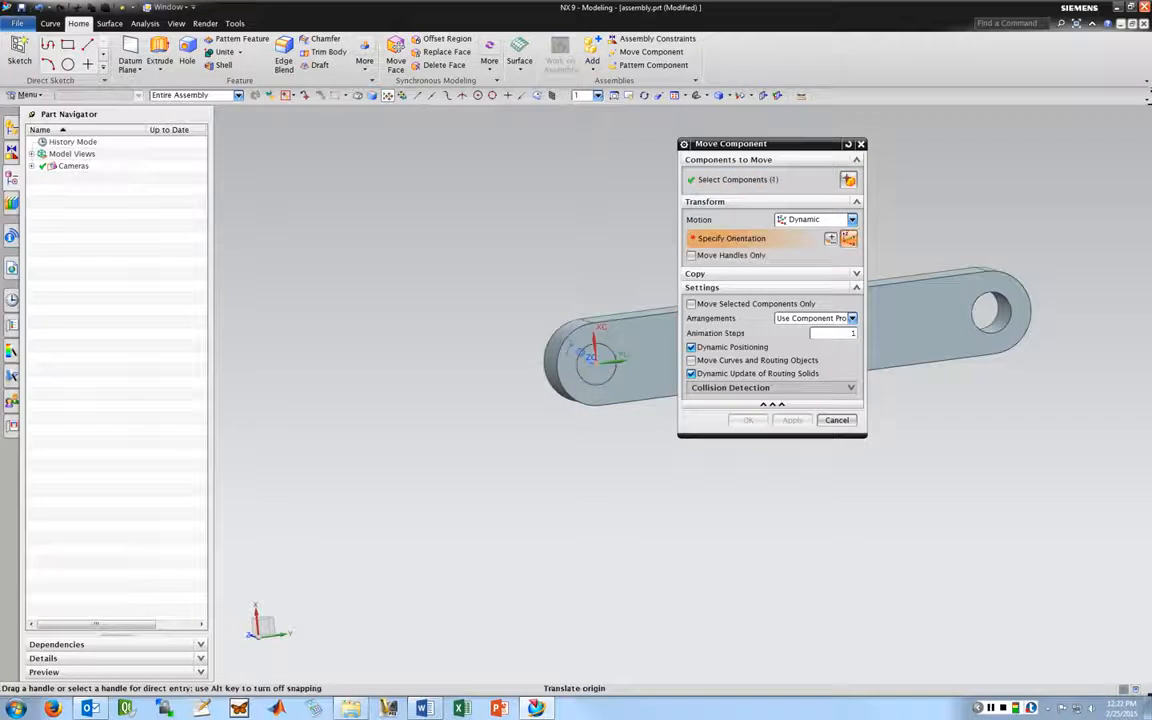
left_click_drag(750, 144, 353, 147)
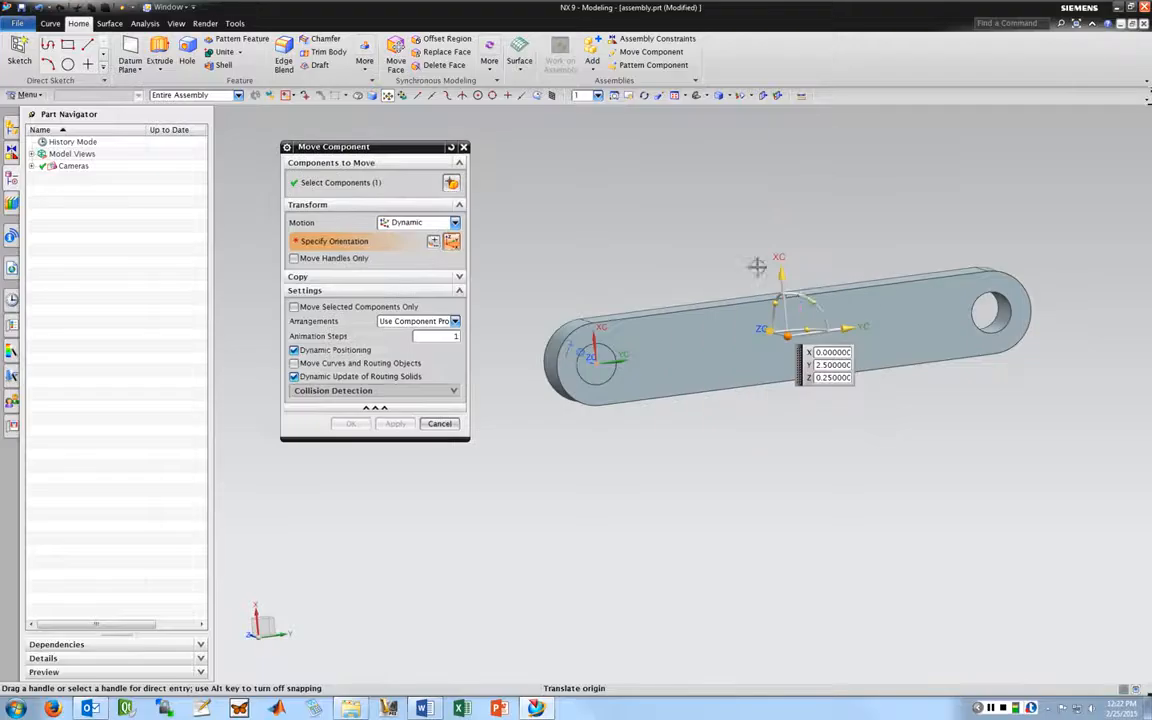
left_click_drag(774, 257, 866, 254)
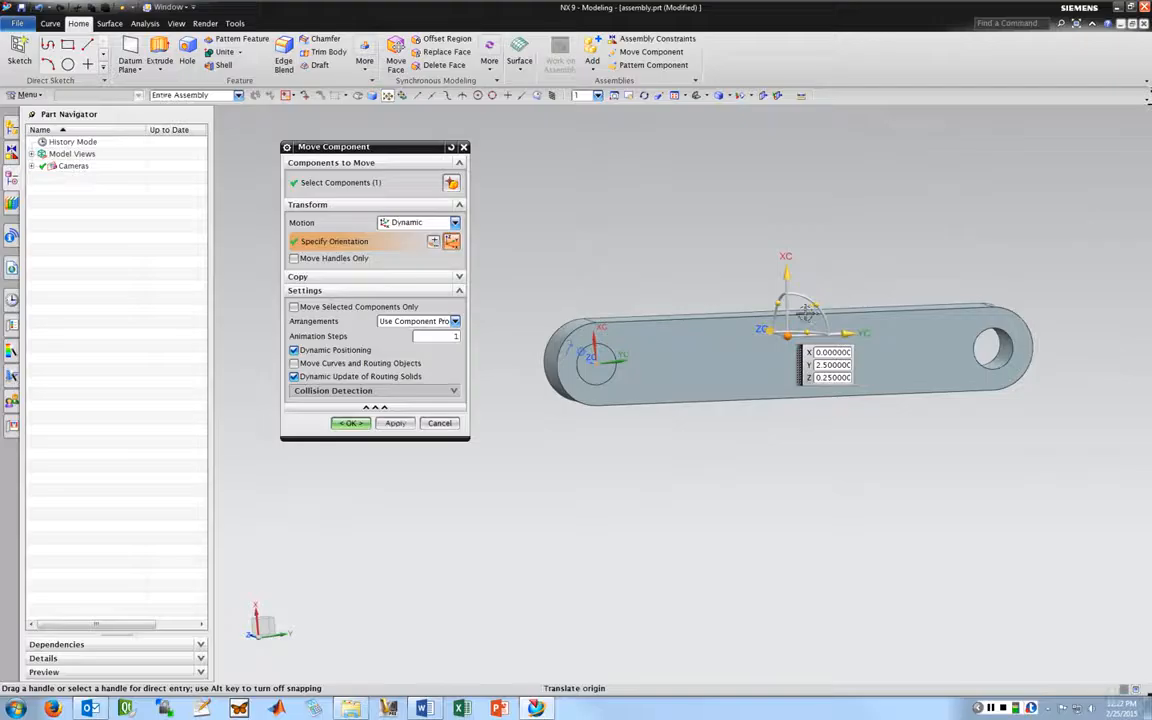
Step: Try sliding the link along the ZC direction, and discard the unapplied component moves
middle_click_drag(645, 231, 724, 311)
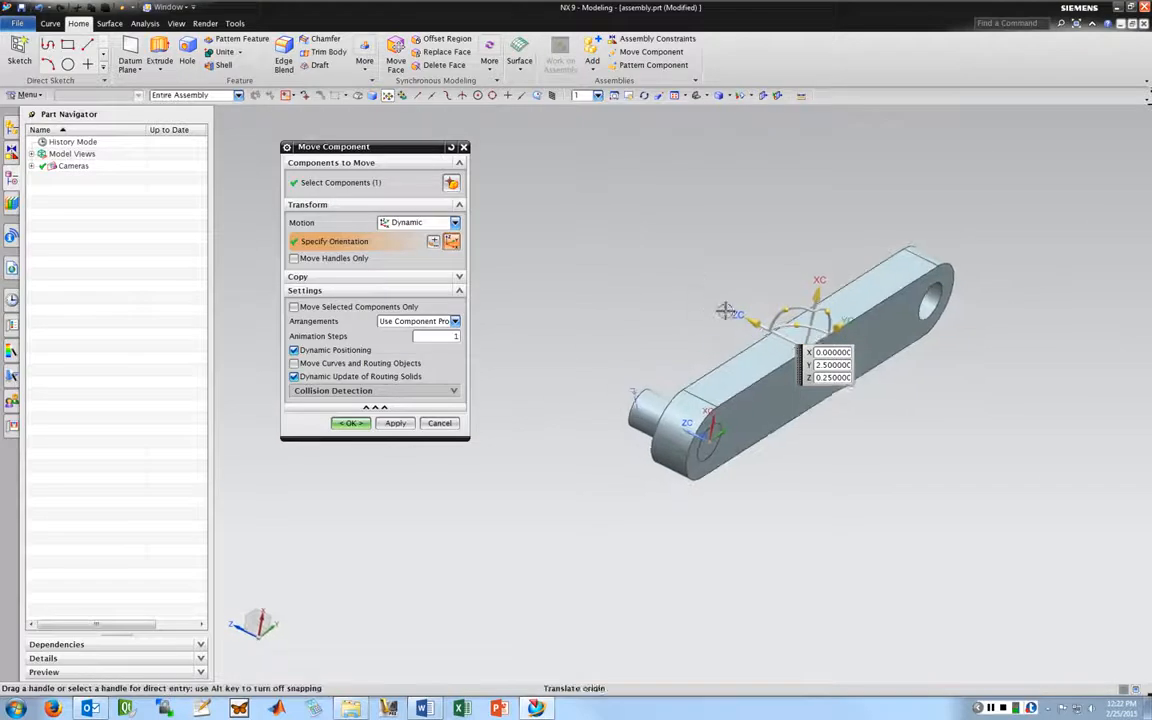
left_click(739, 319)
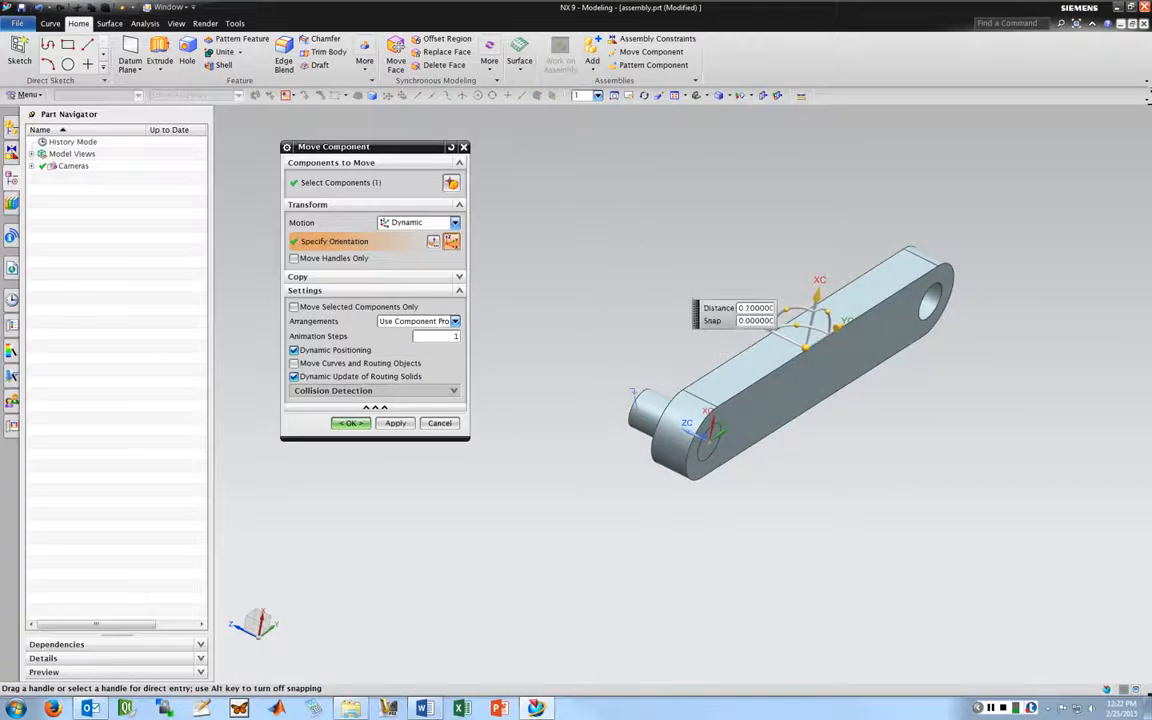
left_click_drag(754, 322, 755, 323)
left_click(439, 423)
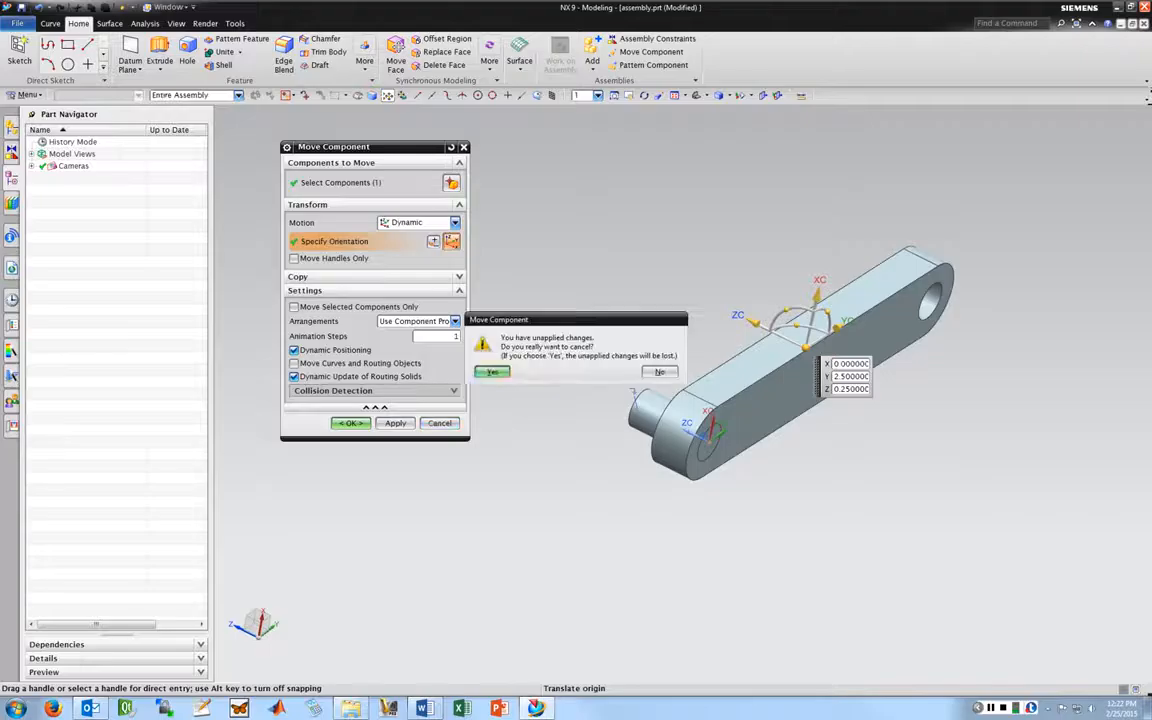
key("Return")
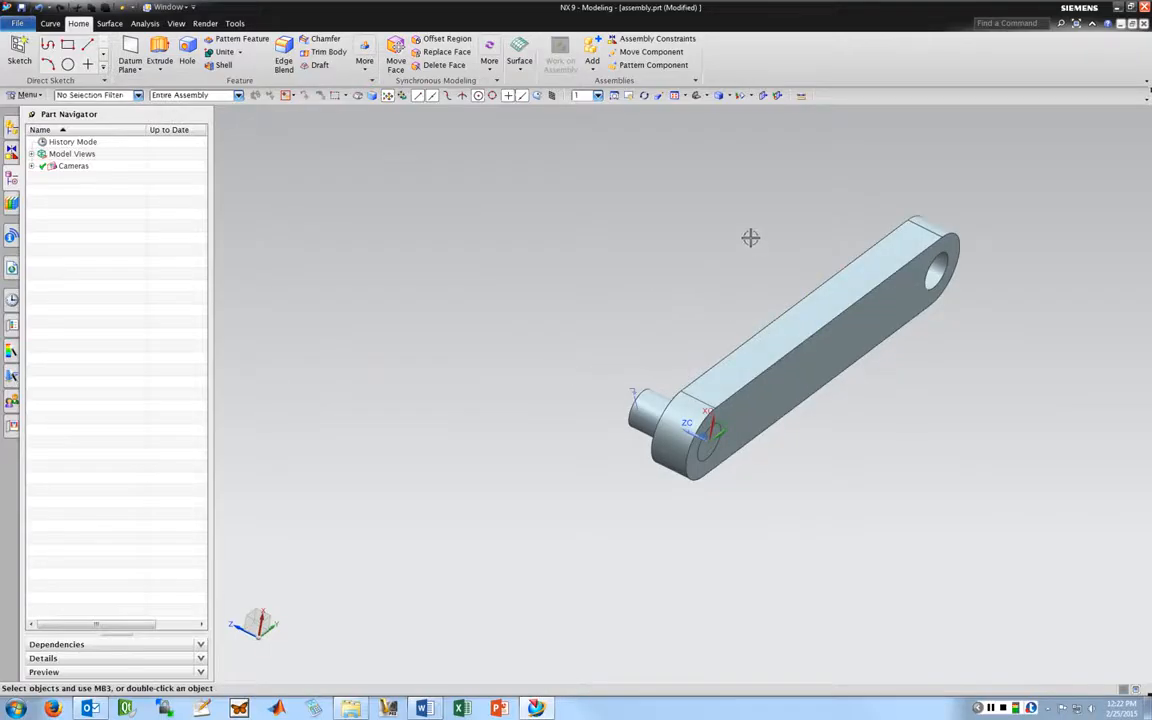
Step: Save the assembly and switch to the Motion Simulation application
middle_click_drag(751, 237, 668, 290)
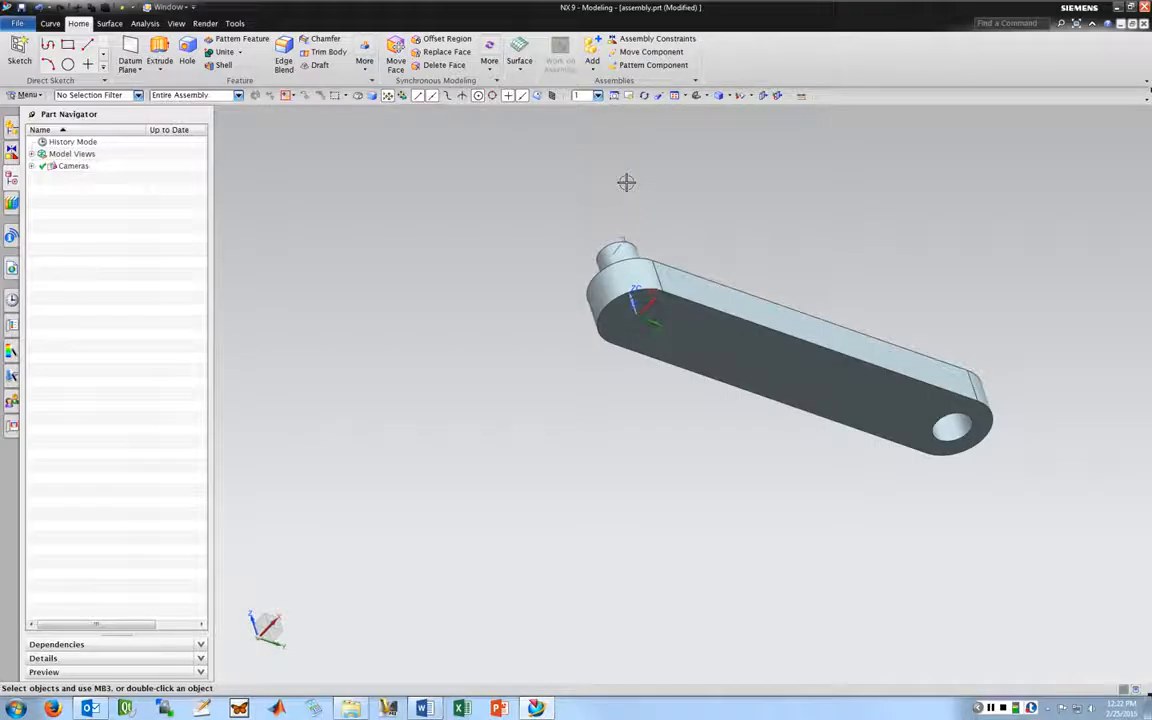
middle_click_drag(626, 182, 957, 226)
left_click(21, 8)
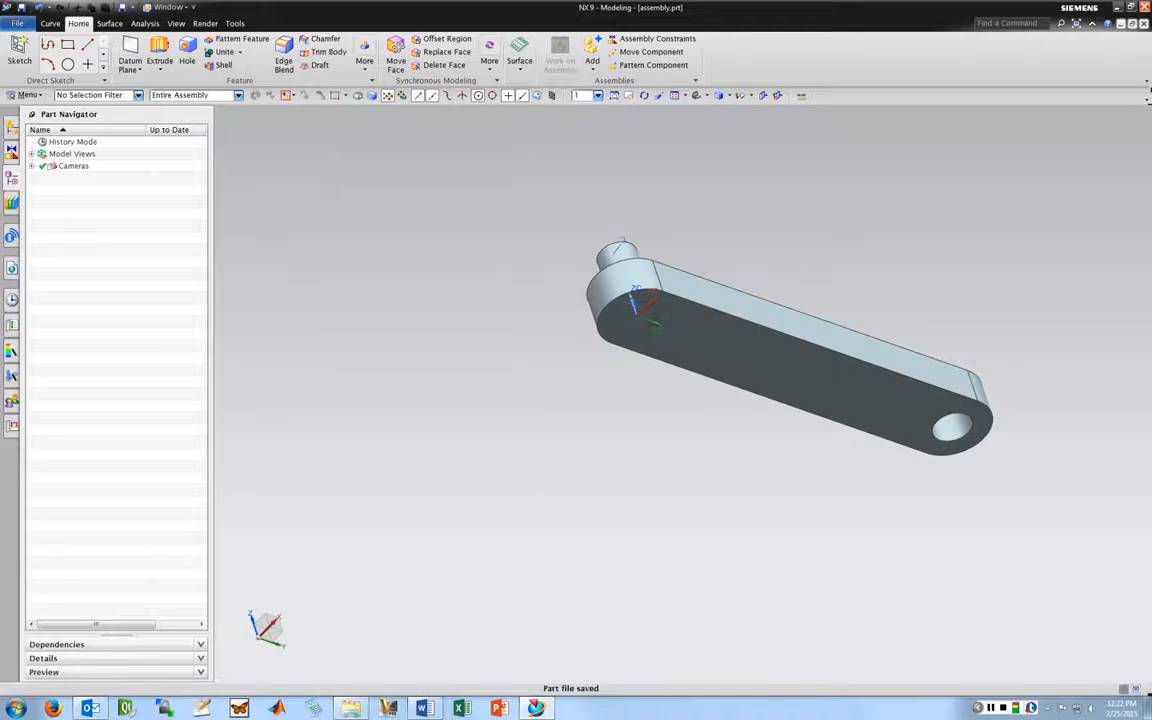
left_click(17, 23)
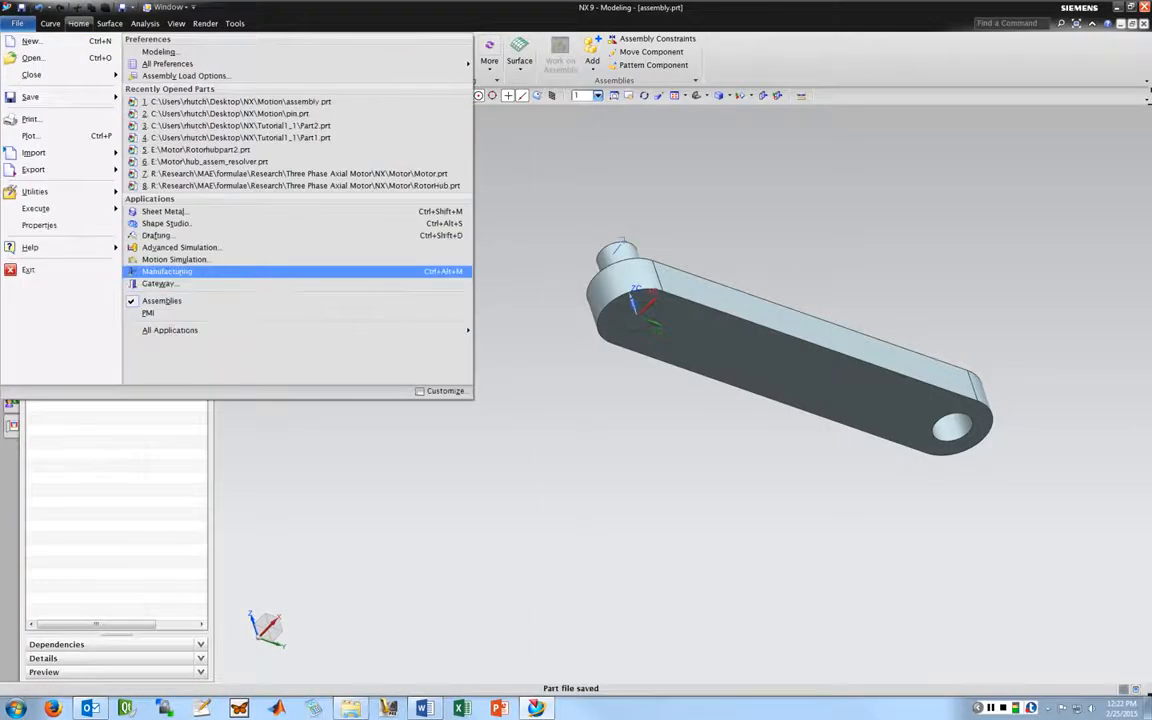
left_click(176, 260)
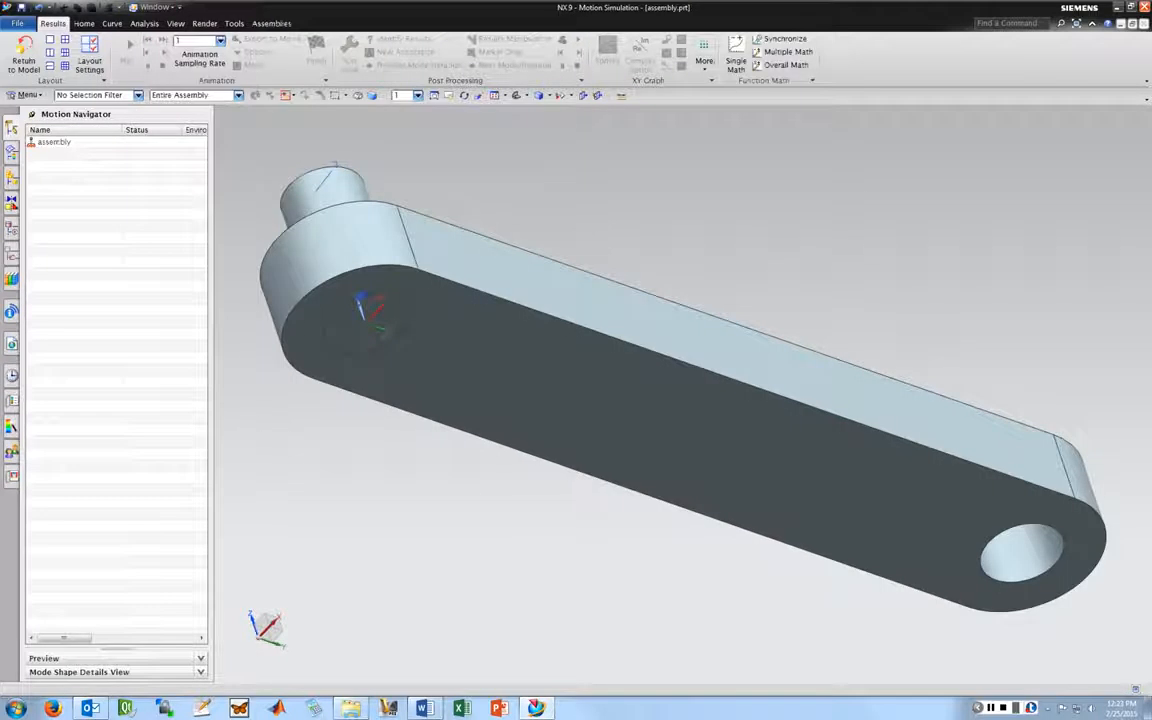
Step: Create a new simulation named motion_1 under the assembly, with Dynamics as the analysis type
scroll(702, 231, "down", 1)
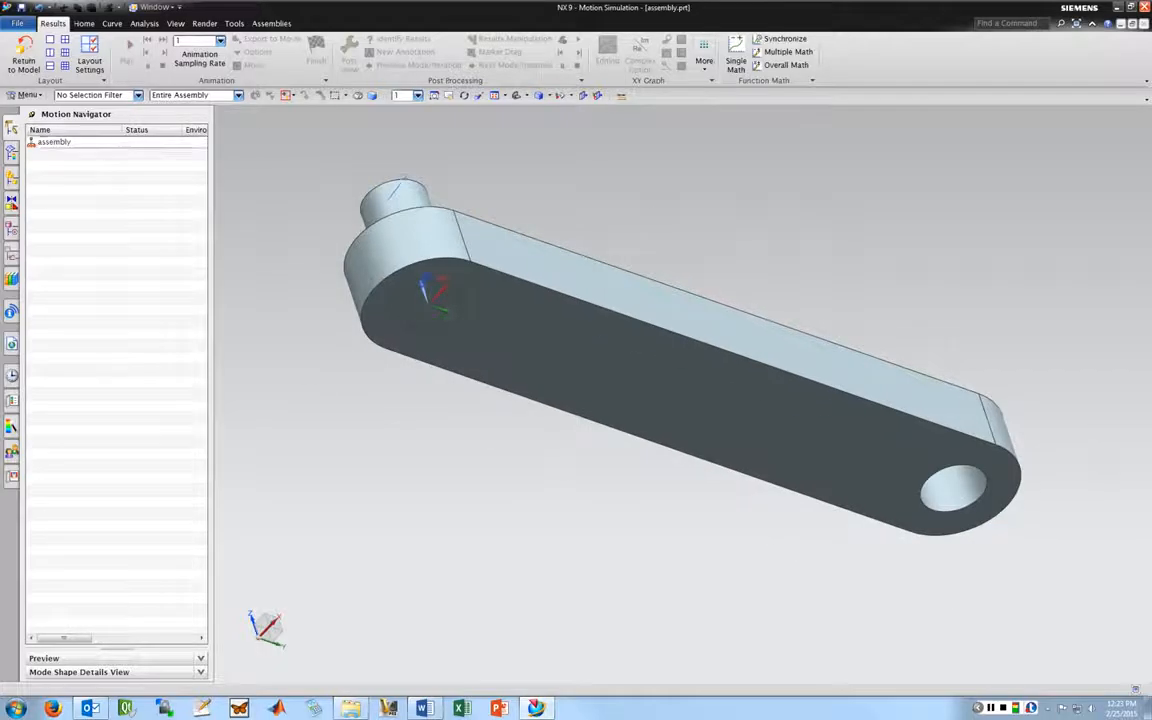
right_click(60, 142)
left_click(113, 151)
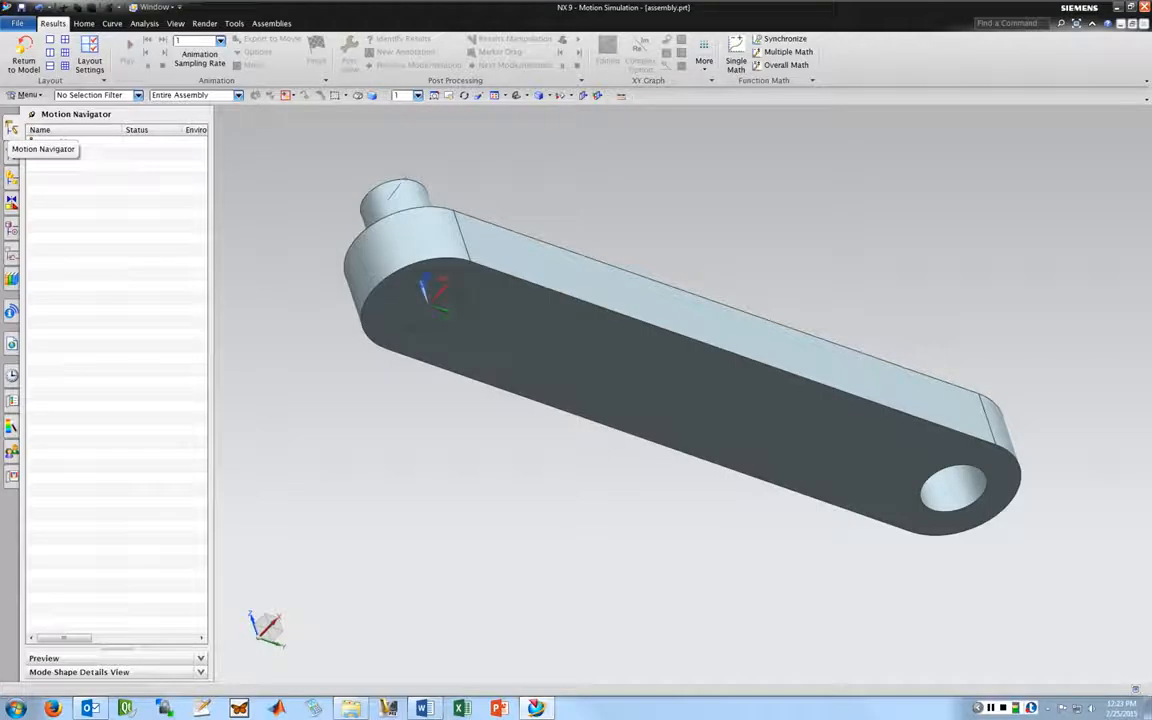
left_click(56, 142)
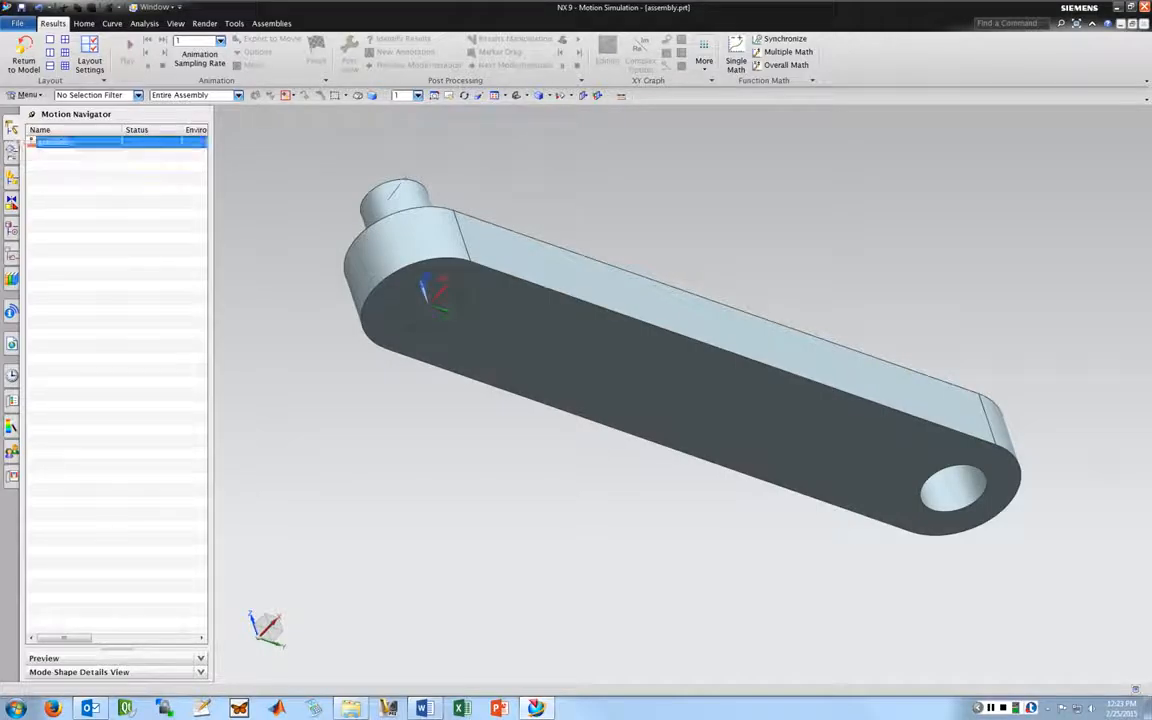
right_click(57, 145)
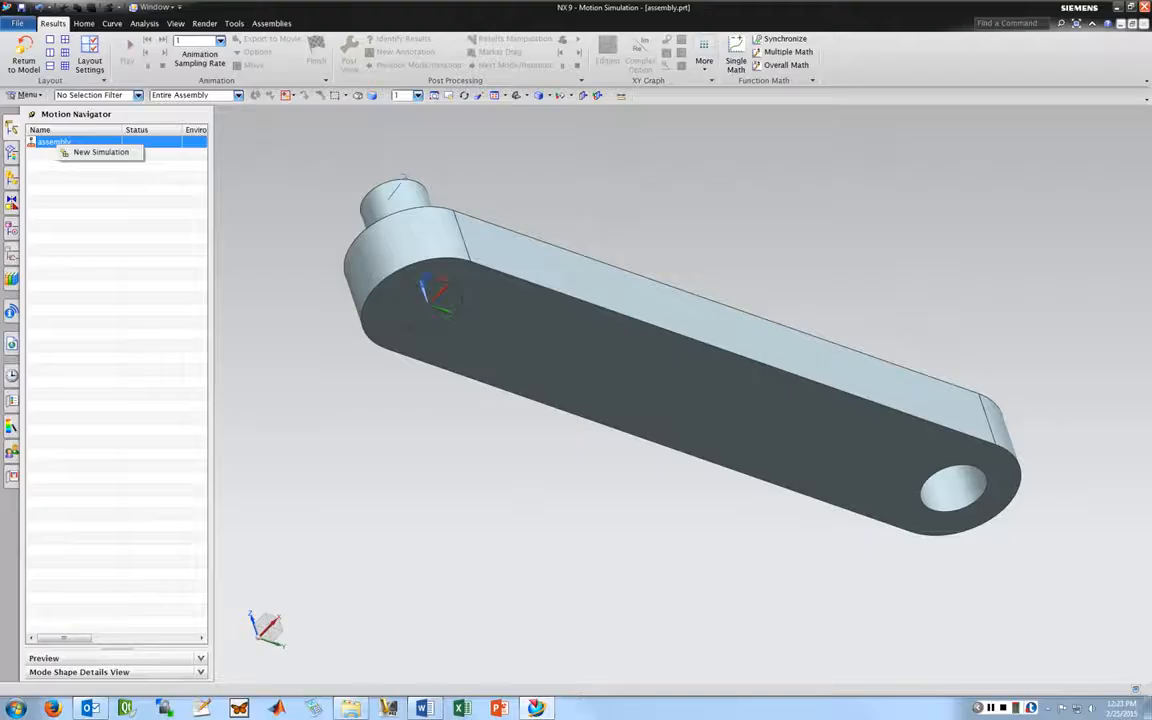
left_click(100, 152)
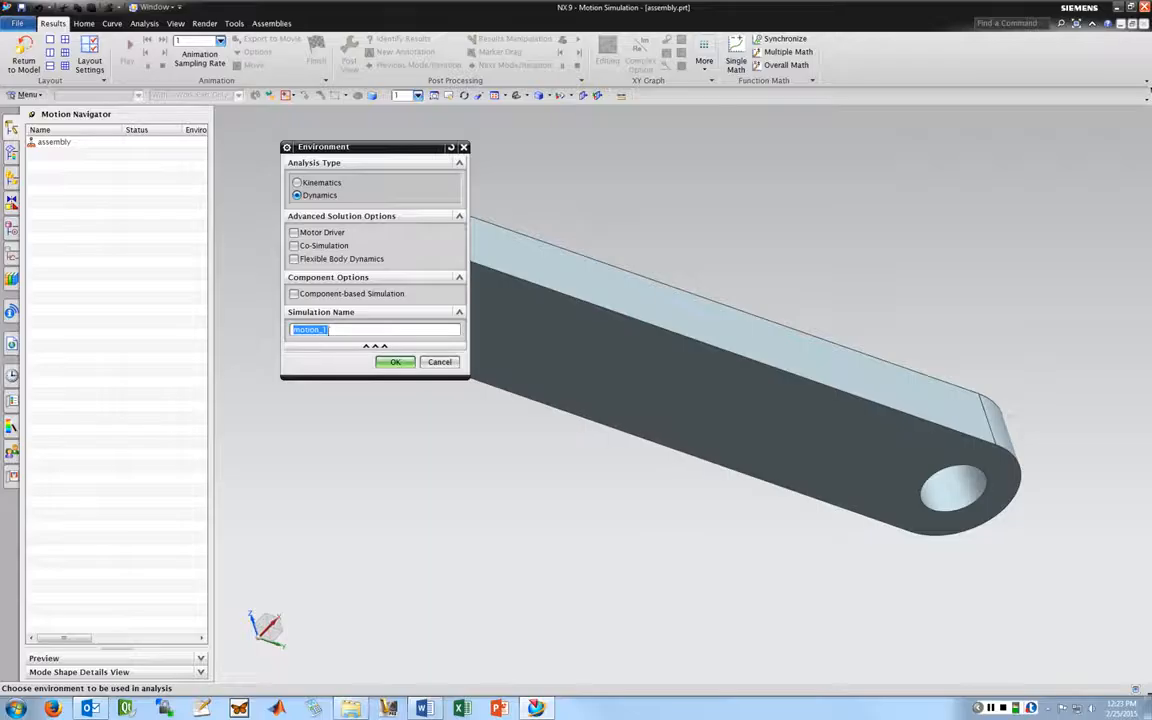
key("Return")
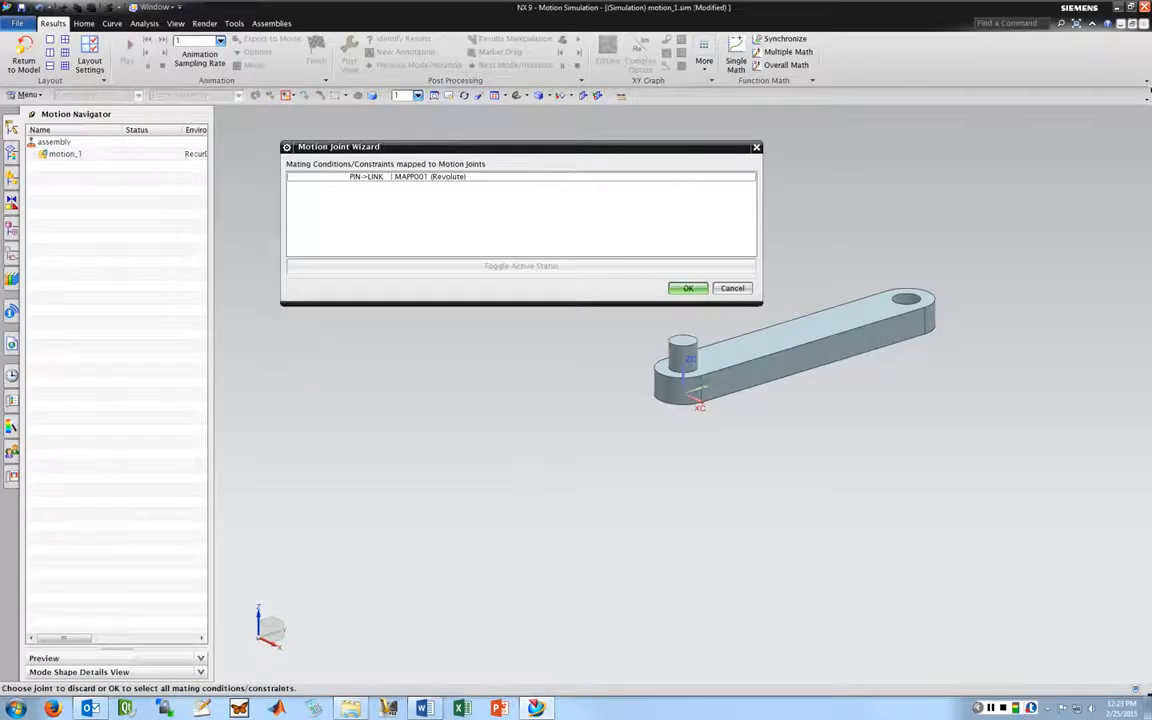
Step: Accept the mapping of the PIN->LINK assembly constraint to a Revolute motion joint
left_click_drag(520, 147, 510, 148)
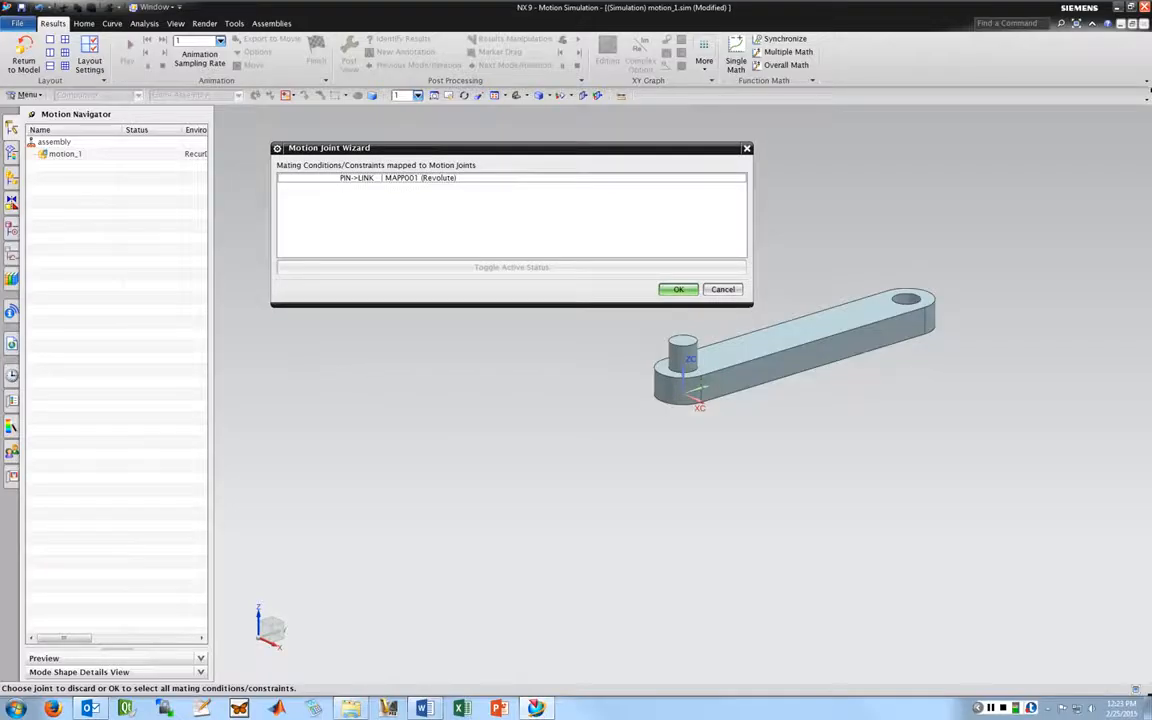
left_click(420, 178)
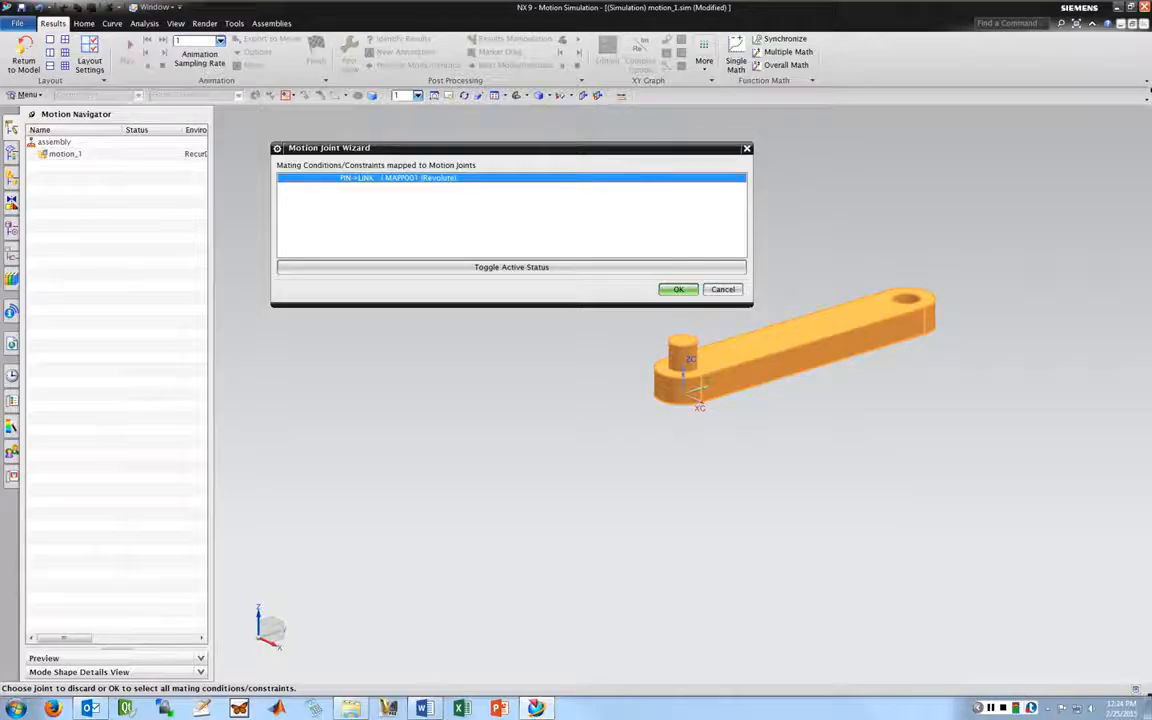
left_click(678, 289)
Step: Examine the joints J001 and J002 of motion_1 to see which joint type each one is
scroll(520, 324, "up", 1)
scroll(520, 324, "down", 3)
middle_click_drag(514, 321, 498, 346)
scroll(498, 346, "up", 1)
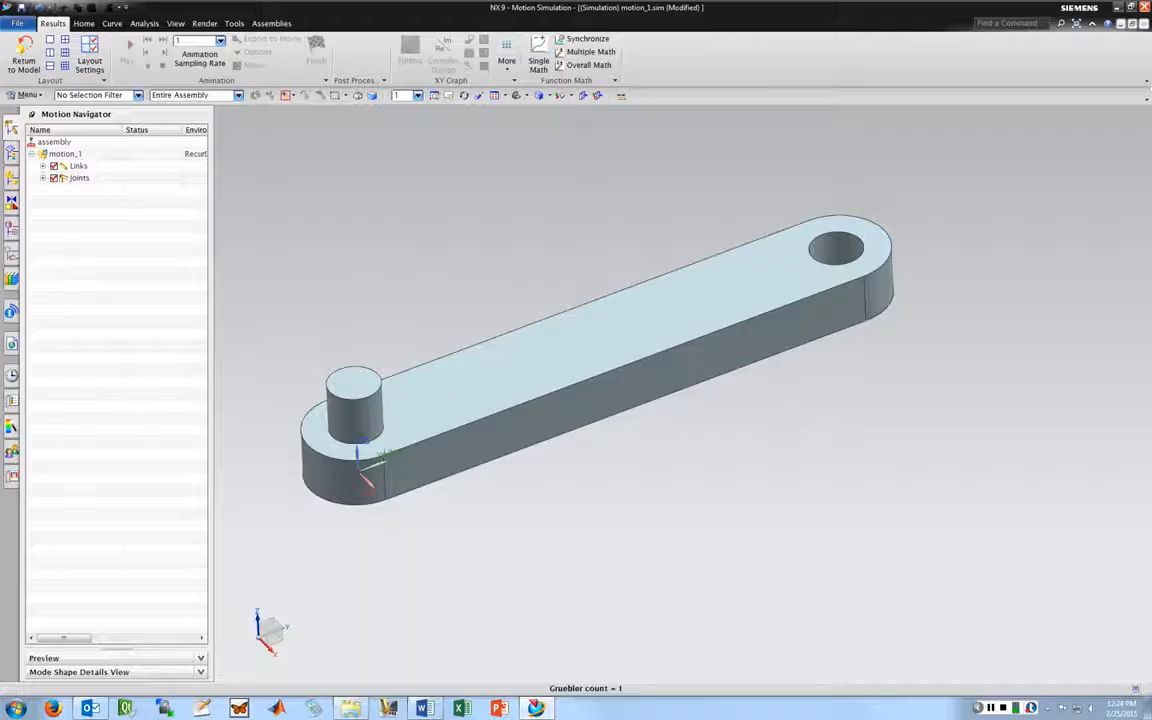
left_click(43, 178)
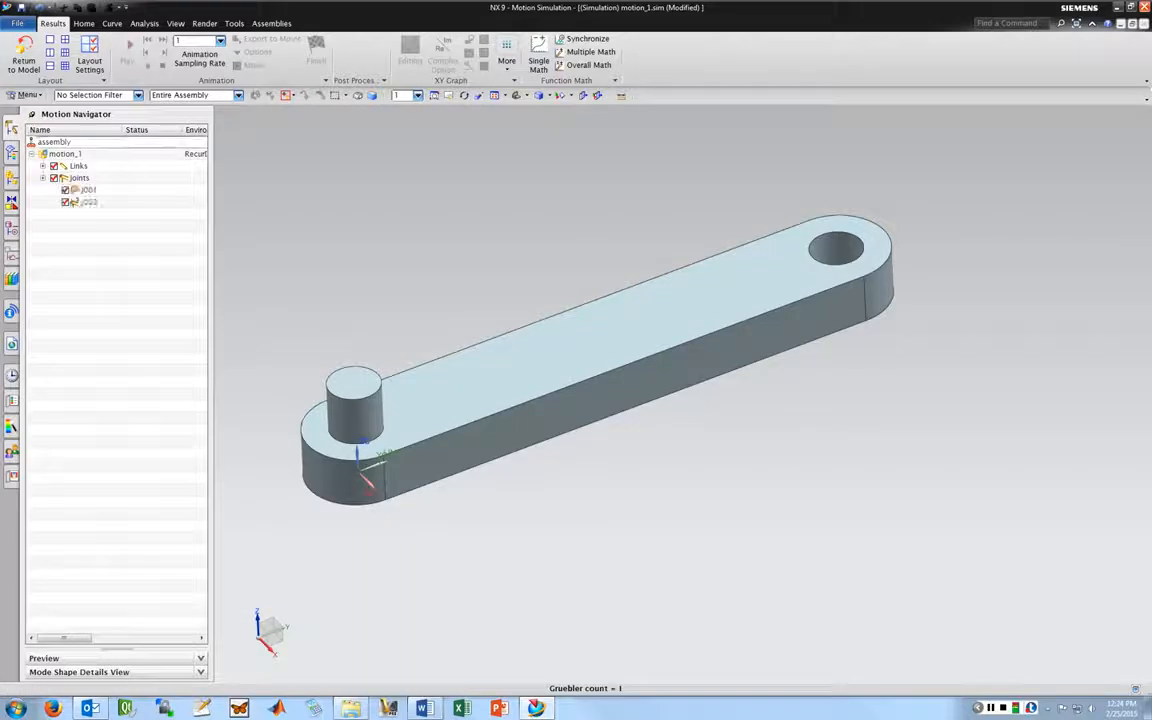
left_click(88, 190)
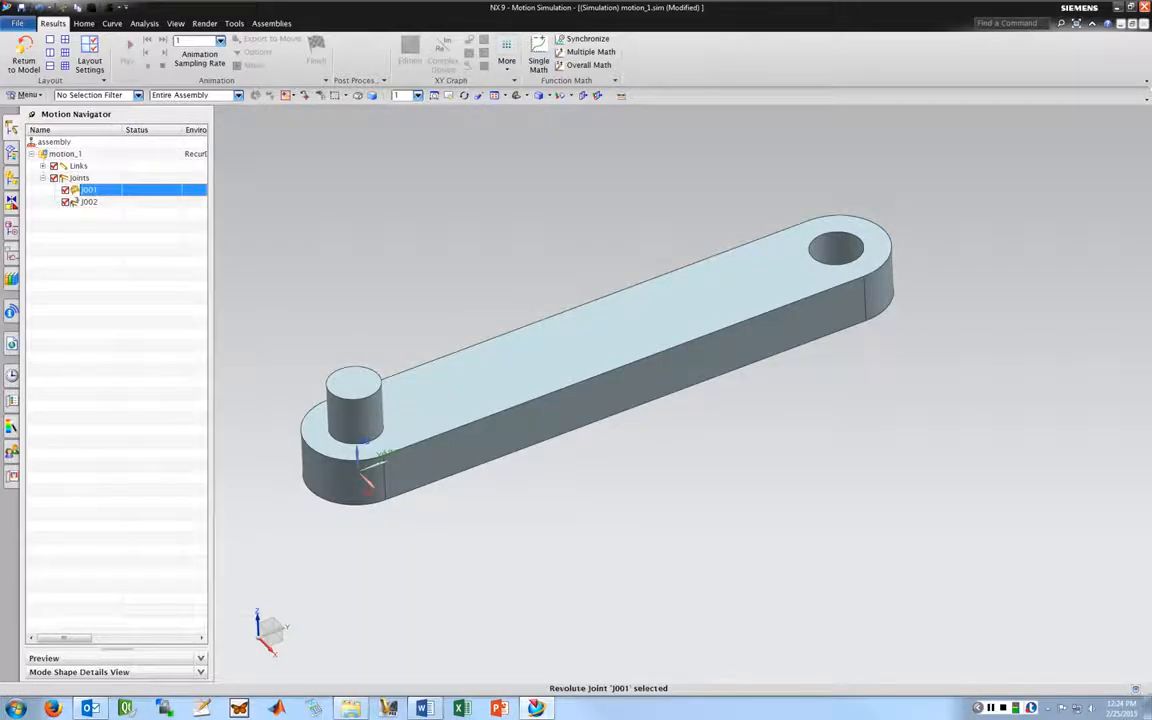
left_click(89, 202)
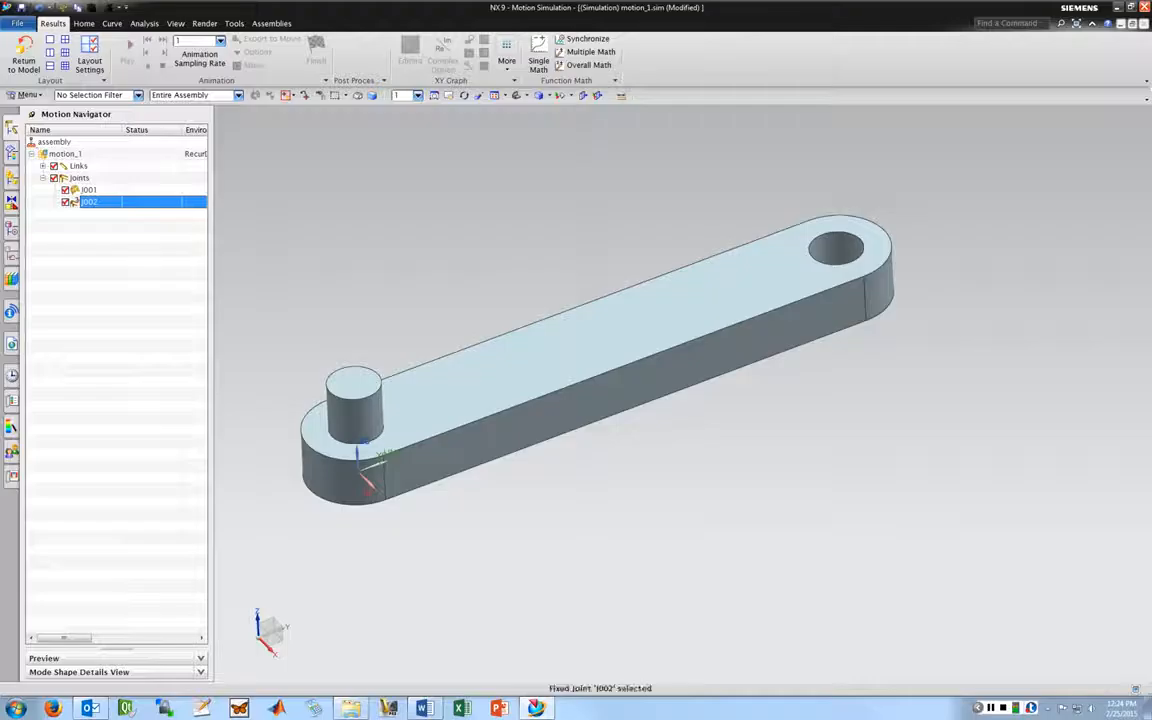
left_click(89, 190)
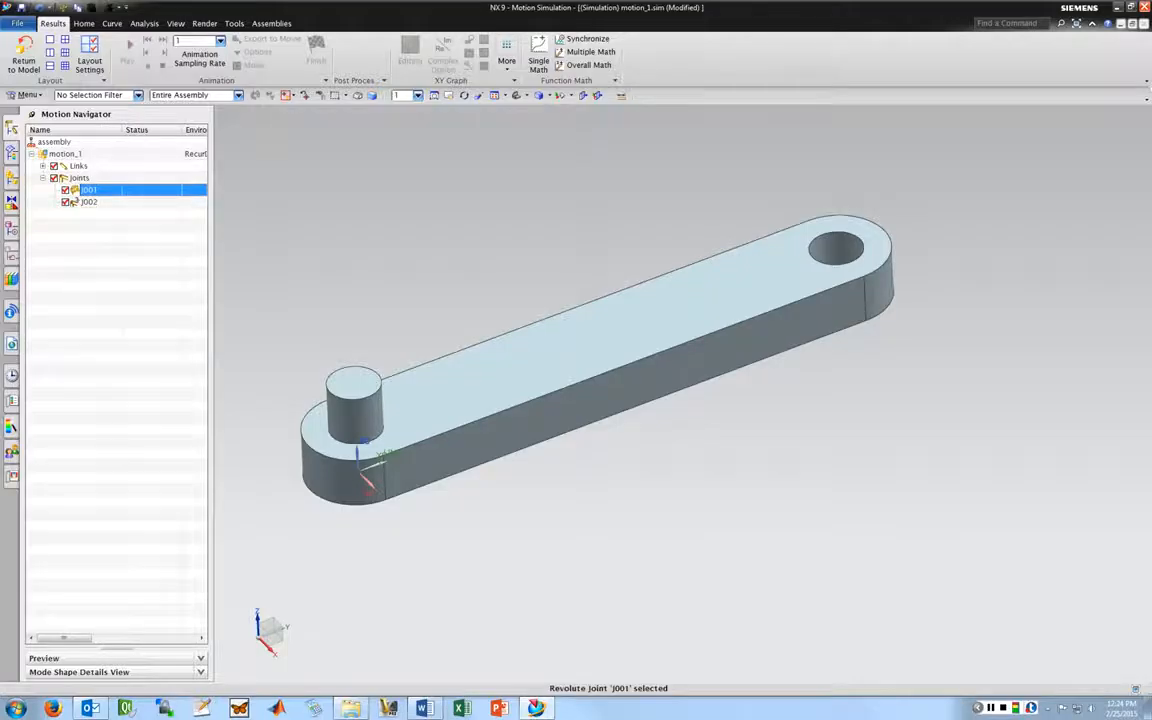
left_click(78, 202)
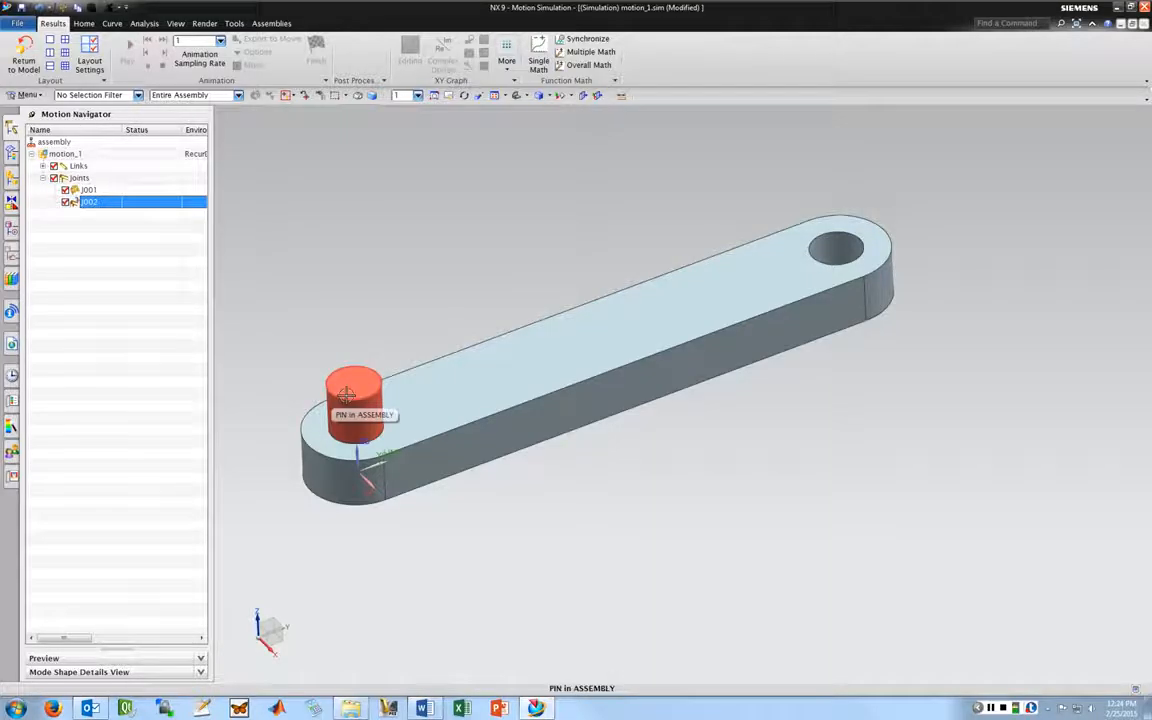
scroll(384, 357, "down", 3)
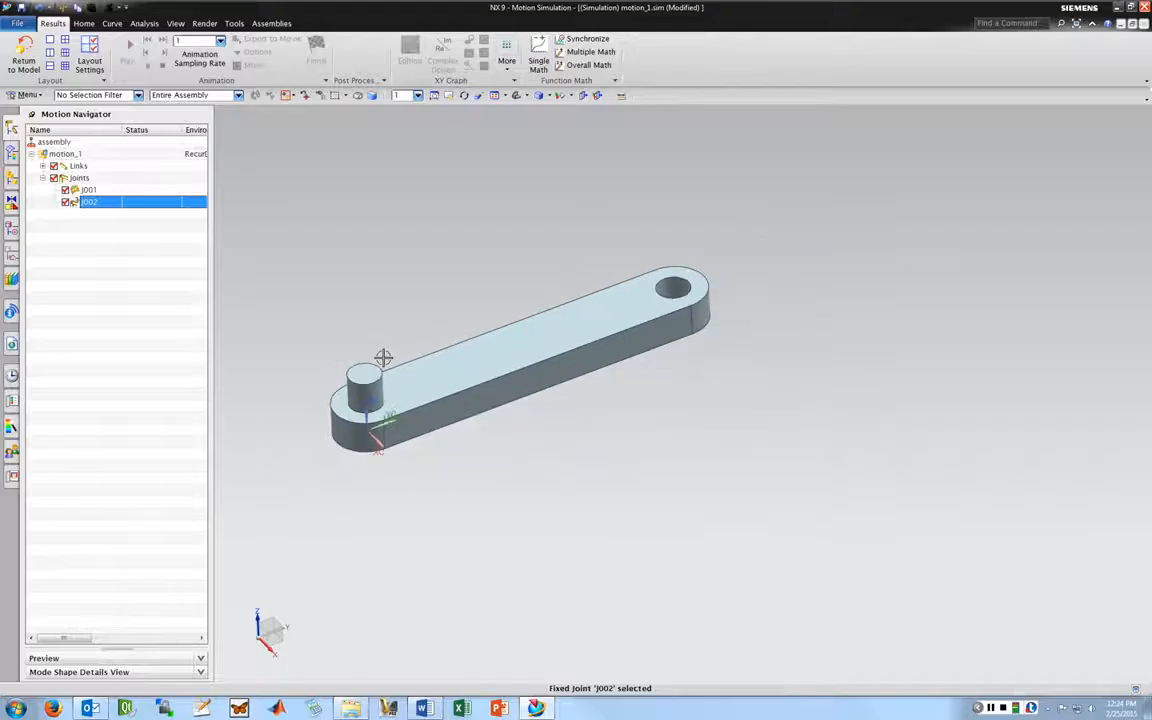
scroll(384, 357, "down", 1)
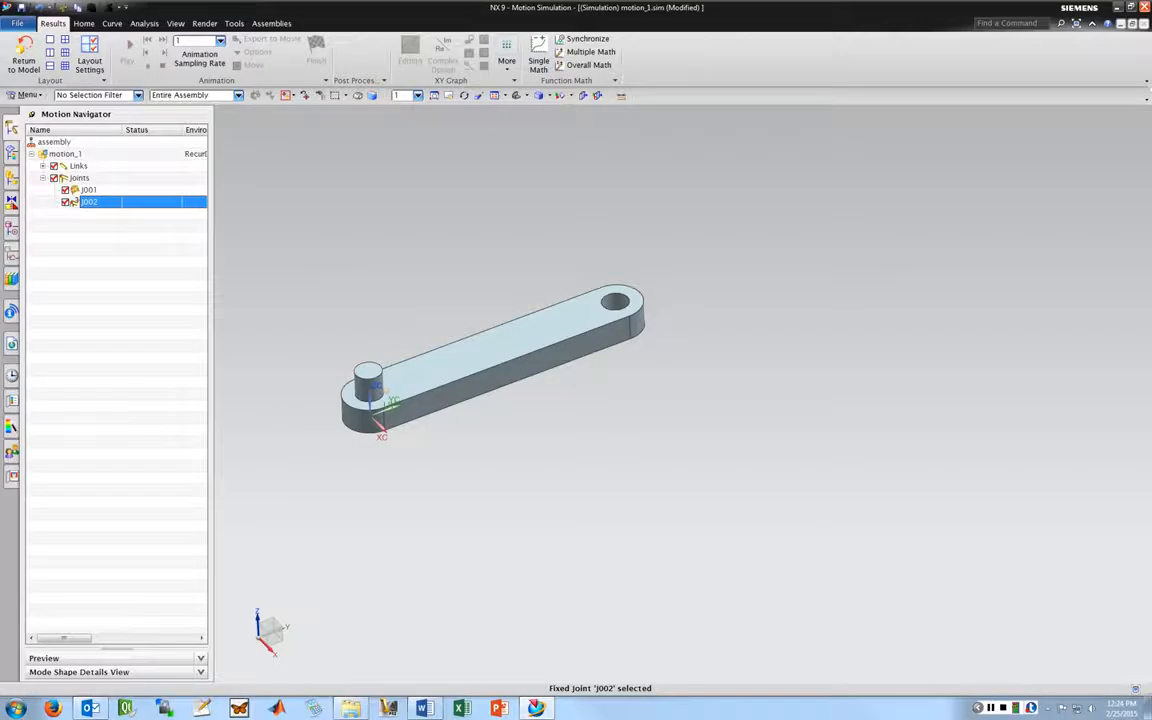
left_click(84, 23)
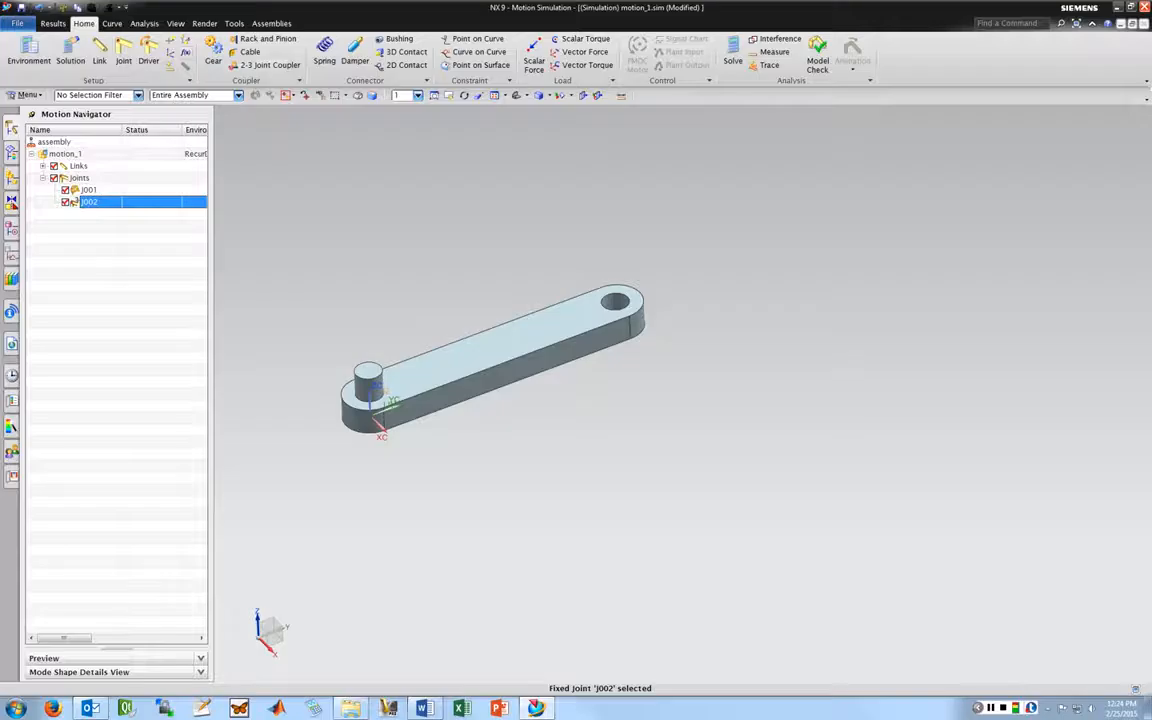
left_click(99, 50)
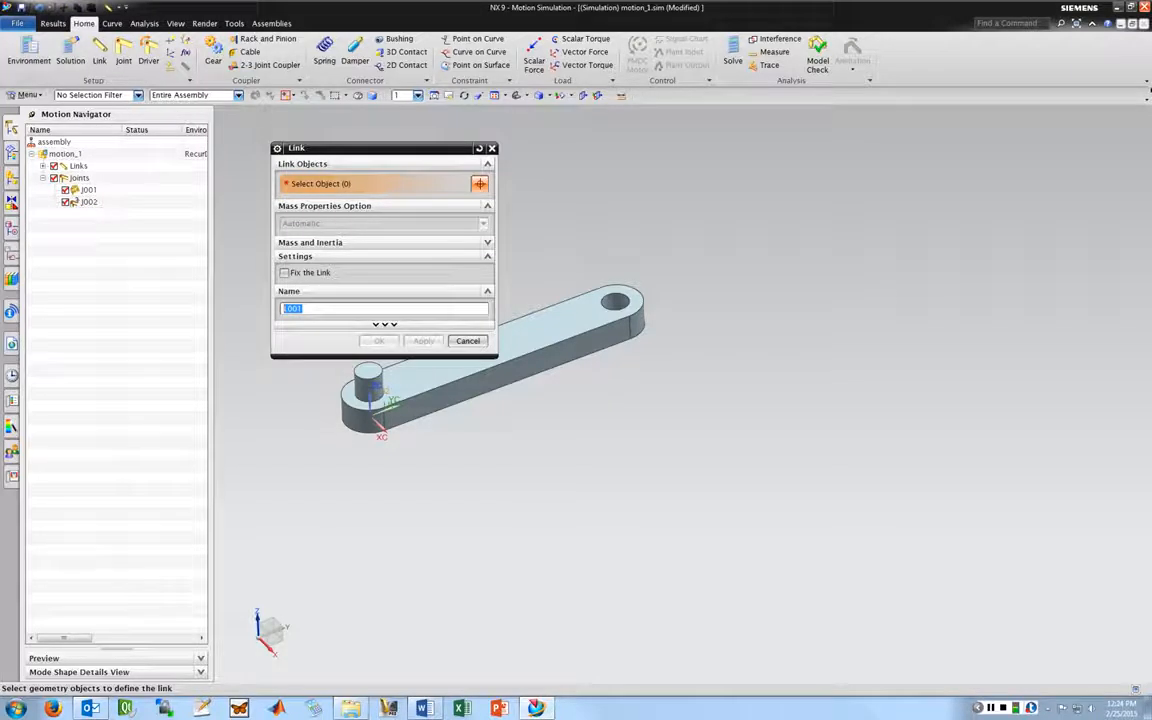
left_click_drag(342, 148, 319, 128)
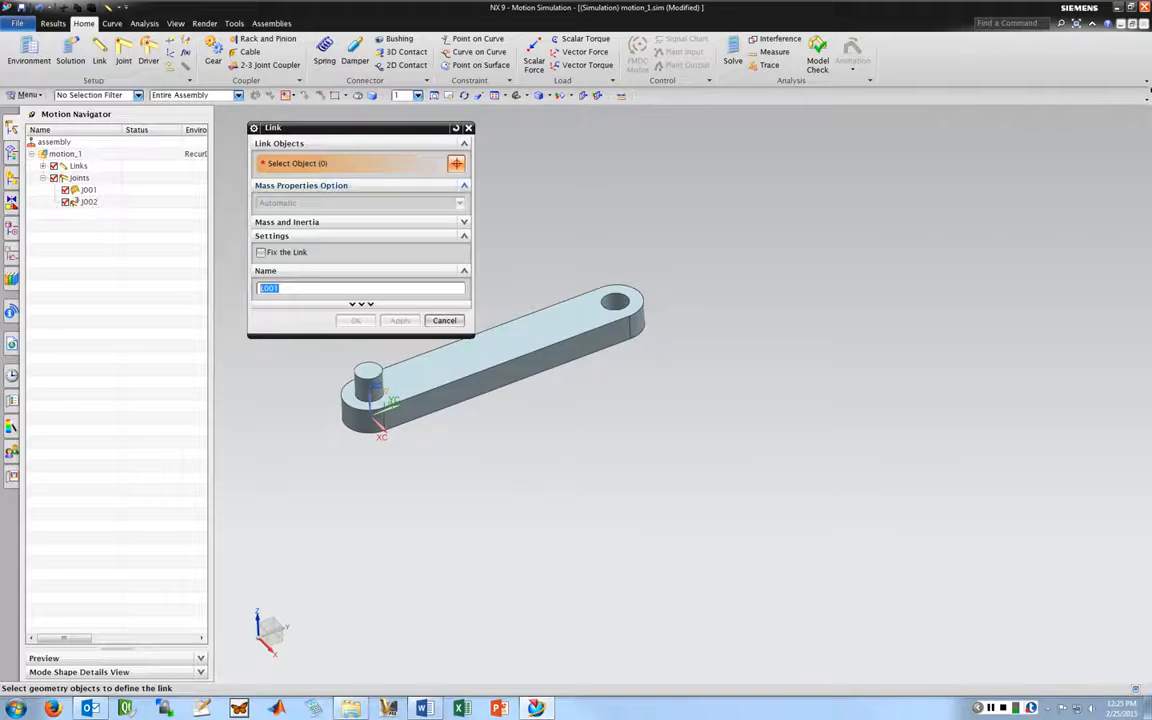
left_click(444, 320)
Step: Look through the joint types available for a new motion joint, from Revolute to Perpendicular, without creating a joint
left_click(124, 51)
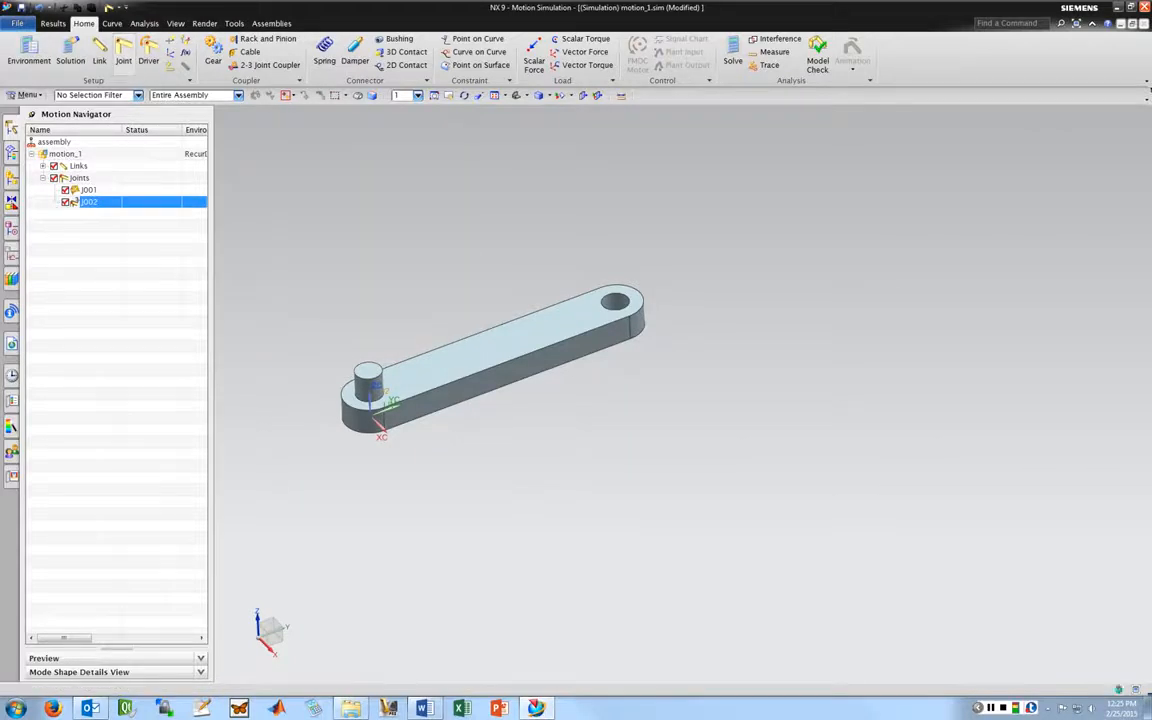
left_click(461, 180)
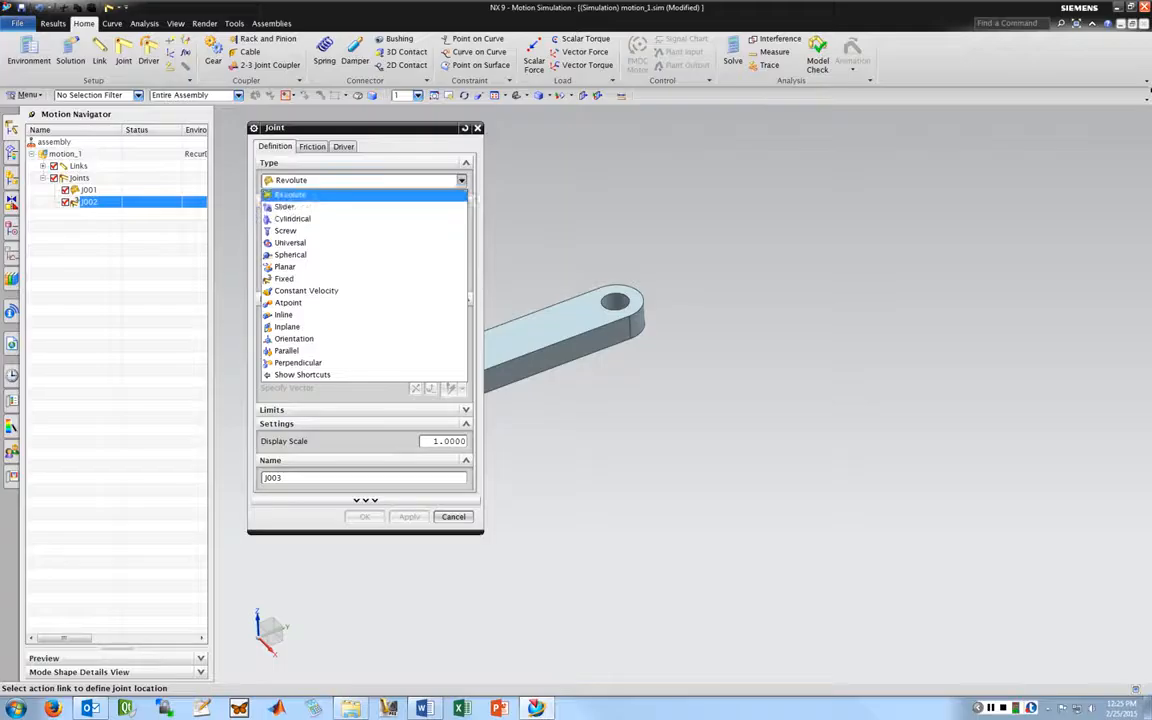
left_click(290, 194)
left_click(461, 181)
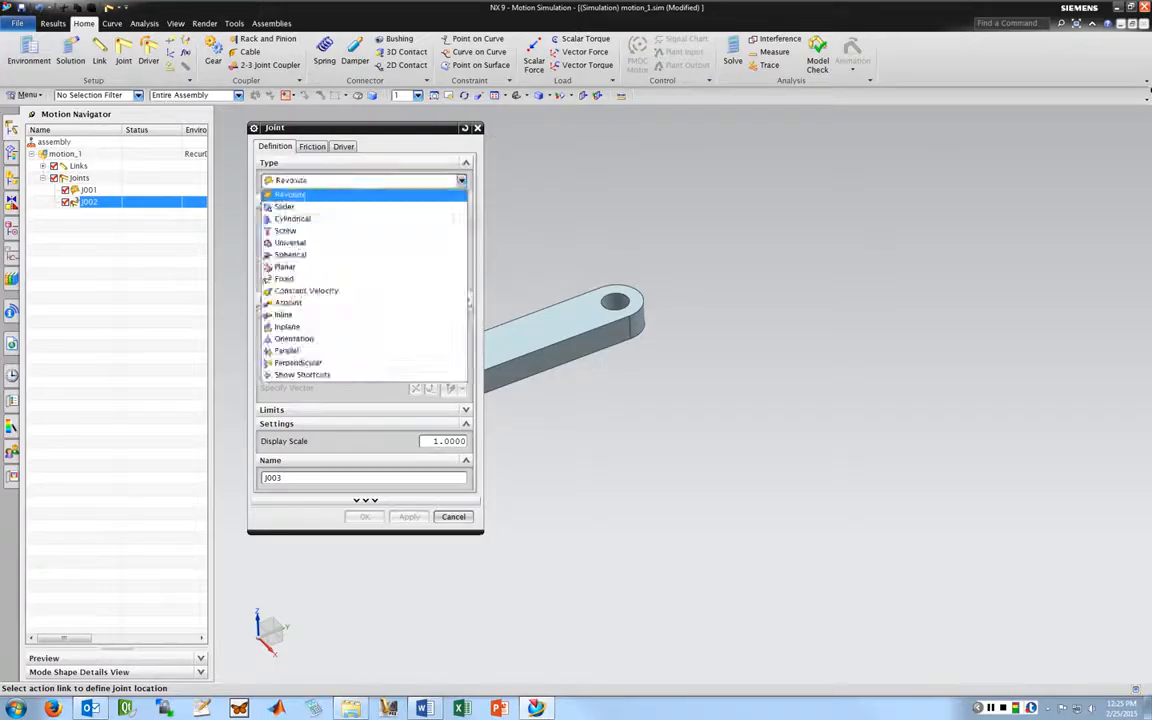
left_click(585, 128)
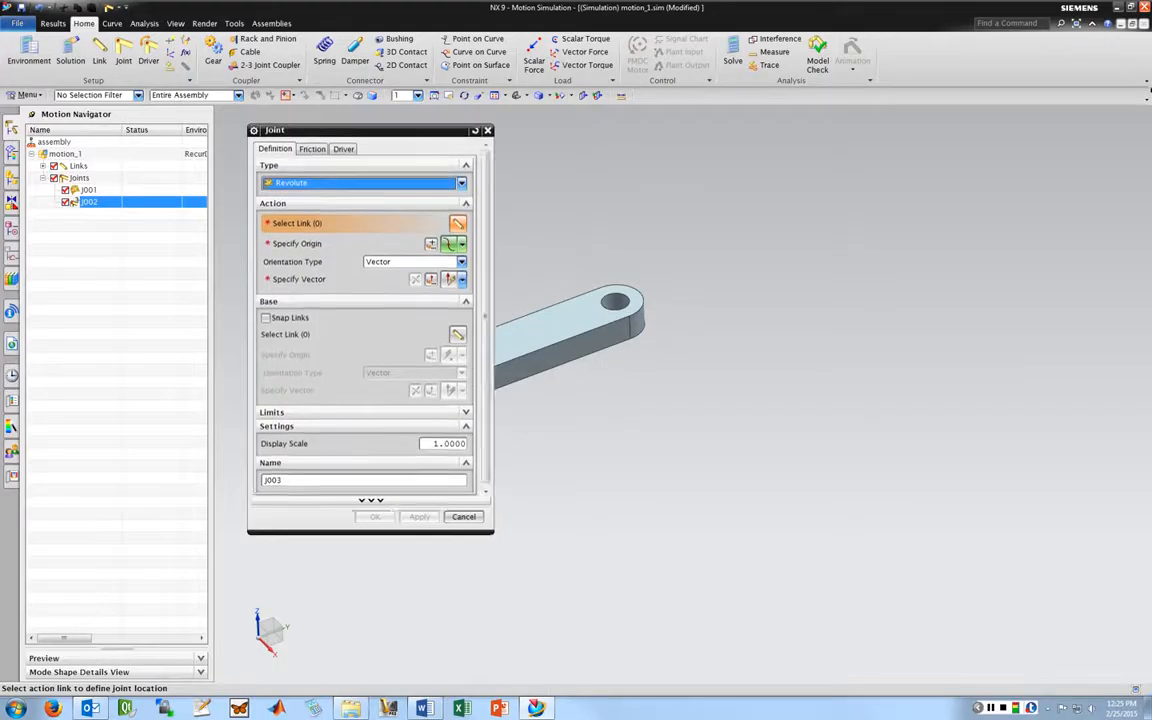
left_click_drag(380, 128, 816, 163)
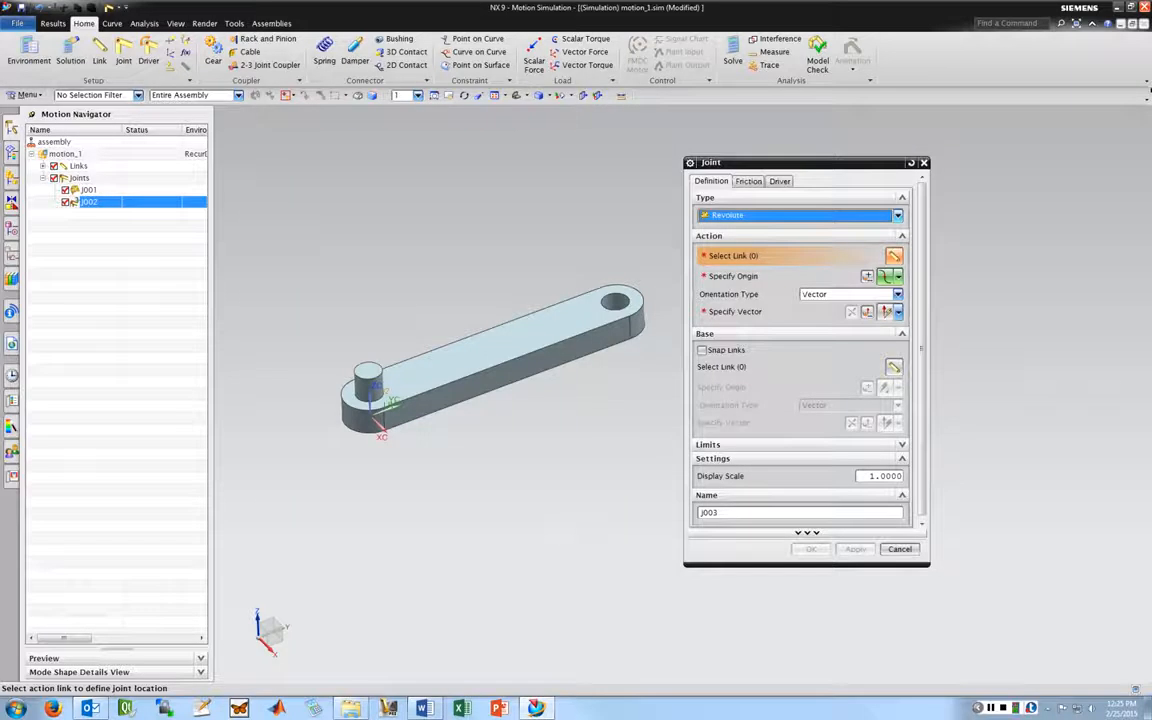
left_click(818, 215)
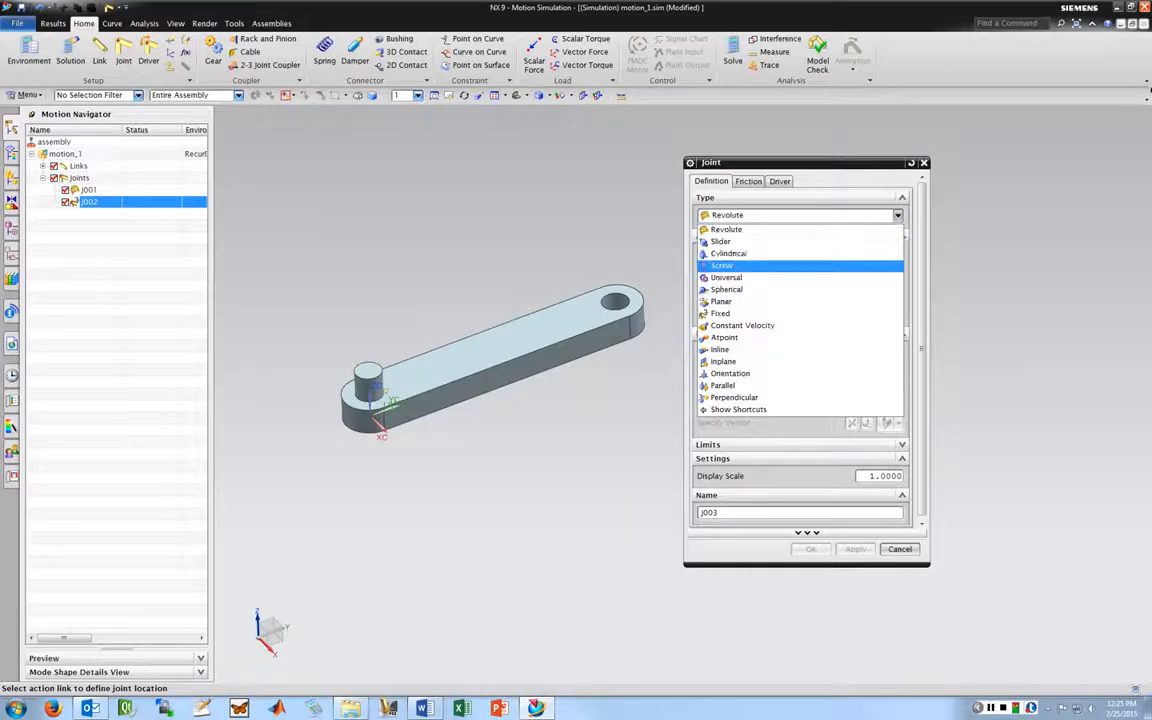
left_click(760, 230)
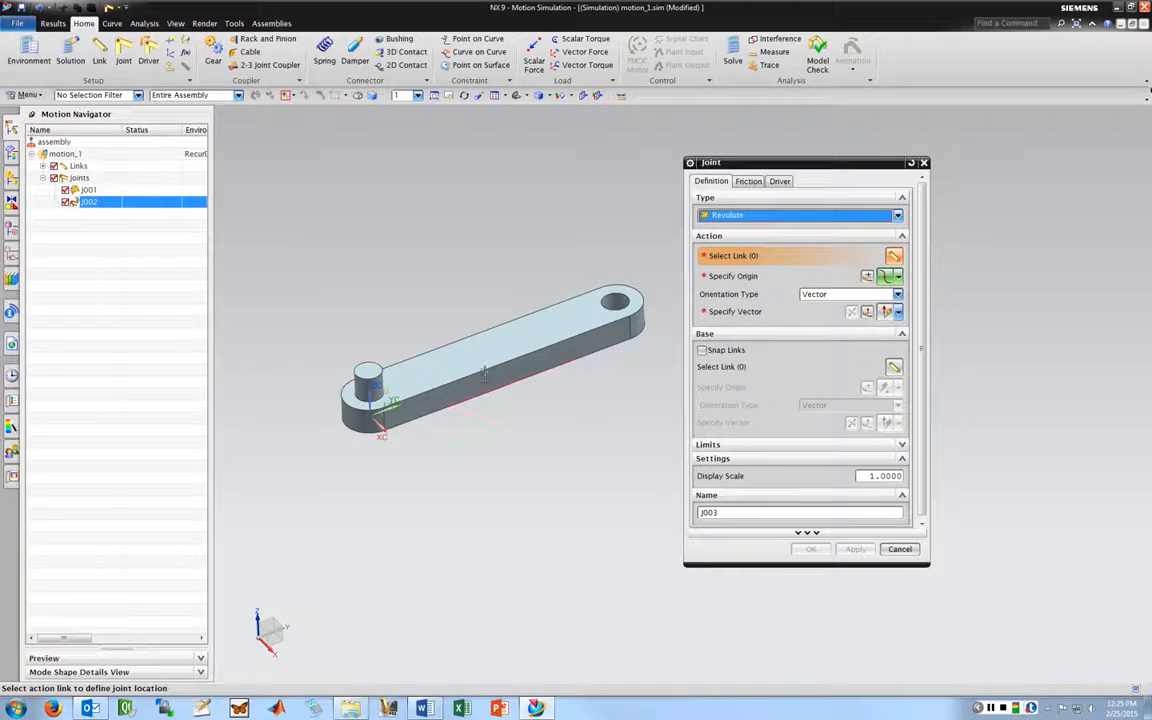
left_click(897, 215)
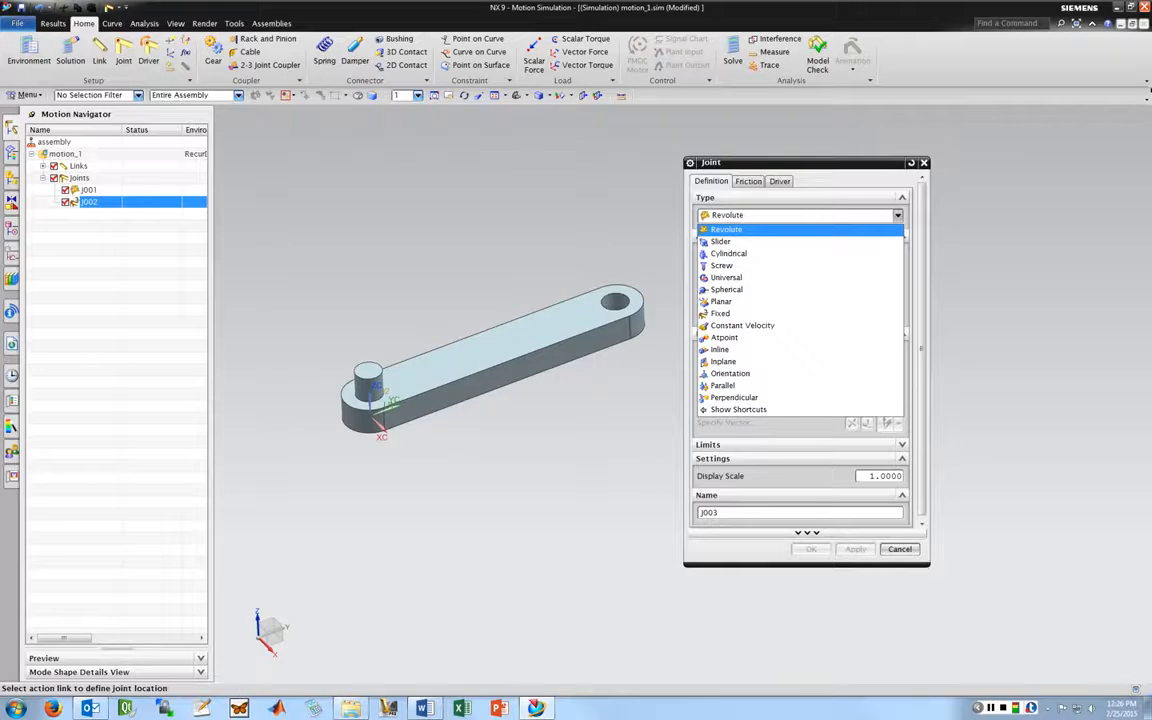
left_click(900, 549)
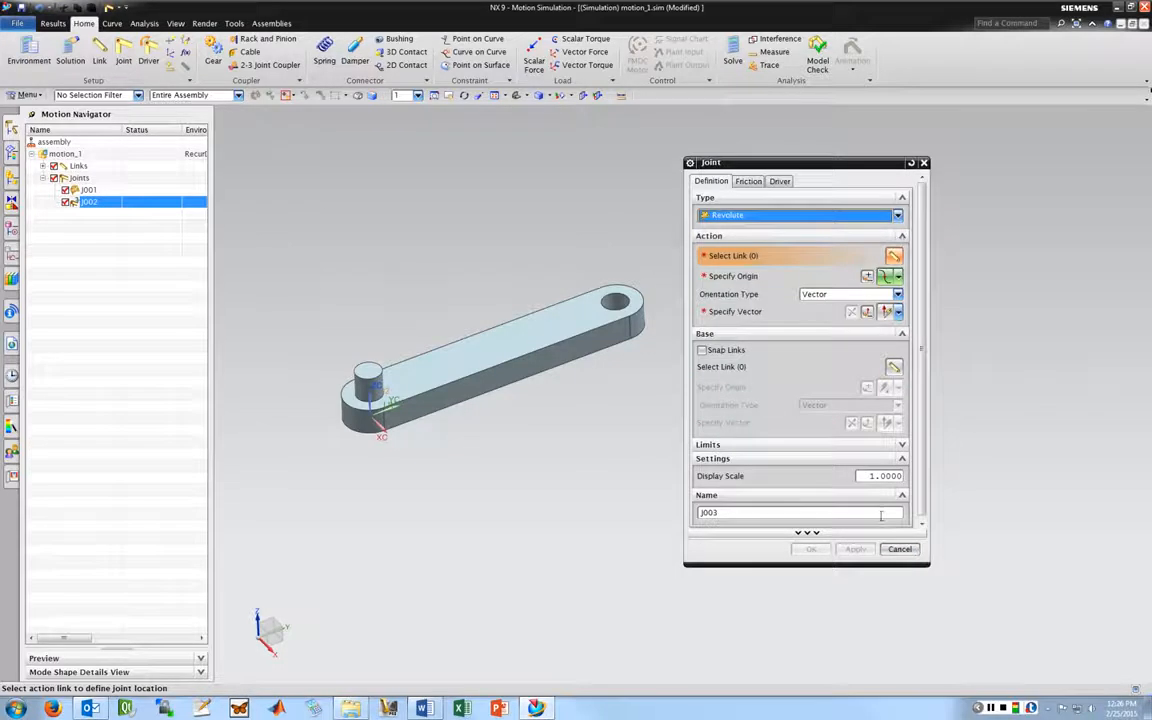
key("Escape")
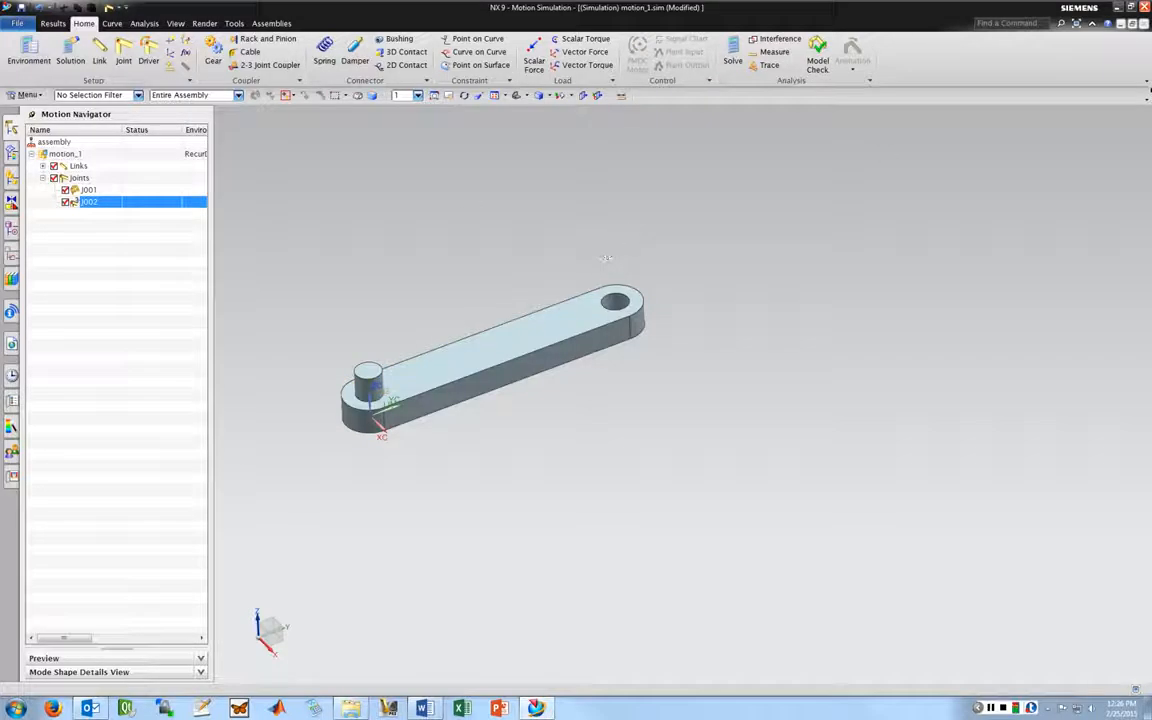
Step: Try to solve motion_1 and begin defining a new solution for it
left_click(733, 55)
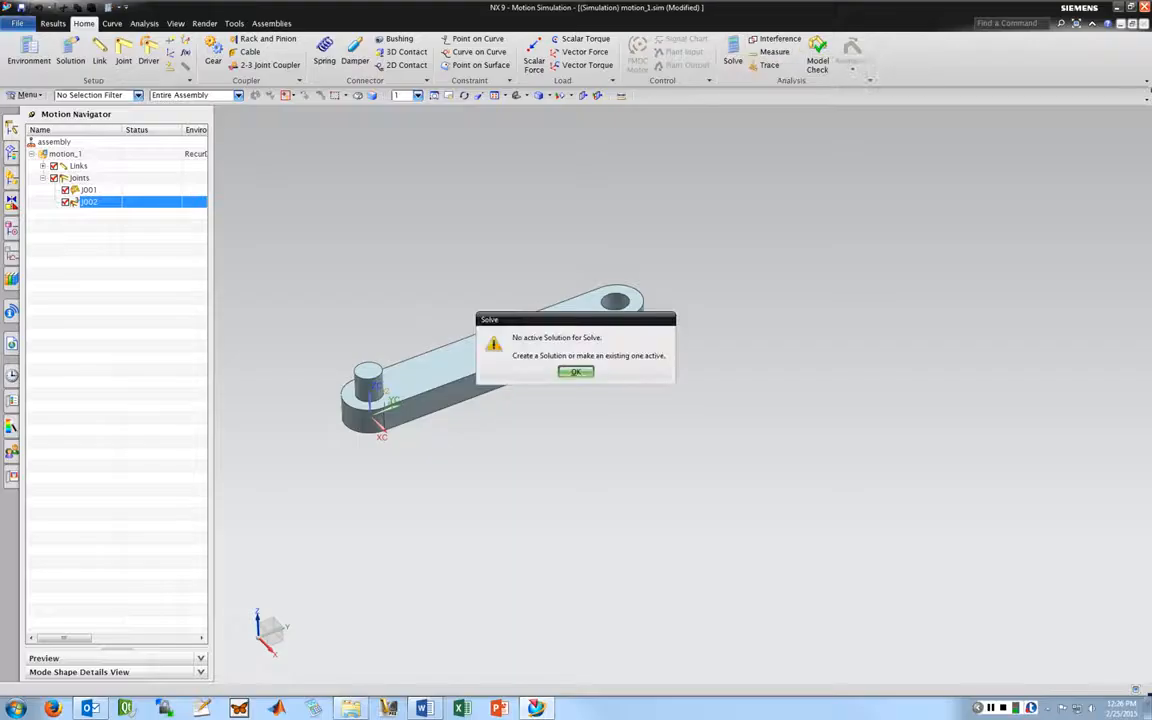
left_click(575, 371)
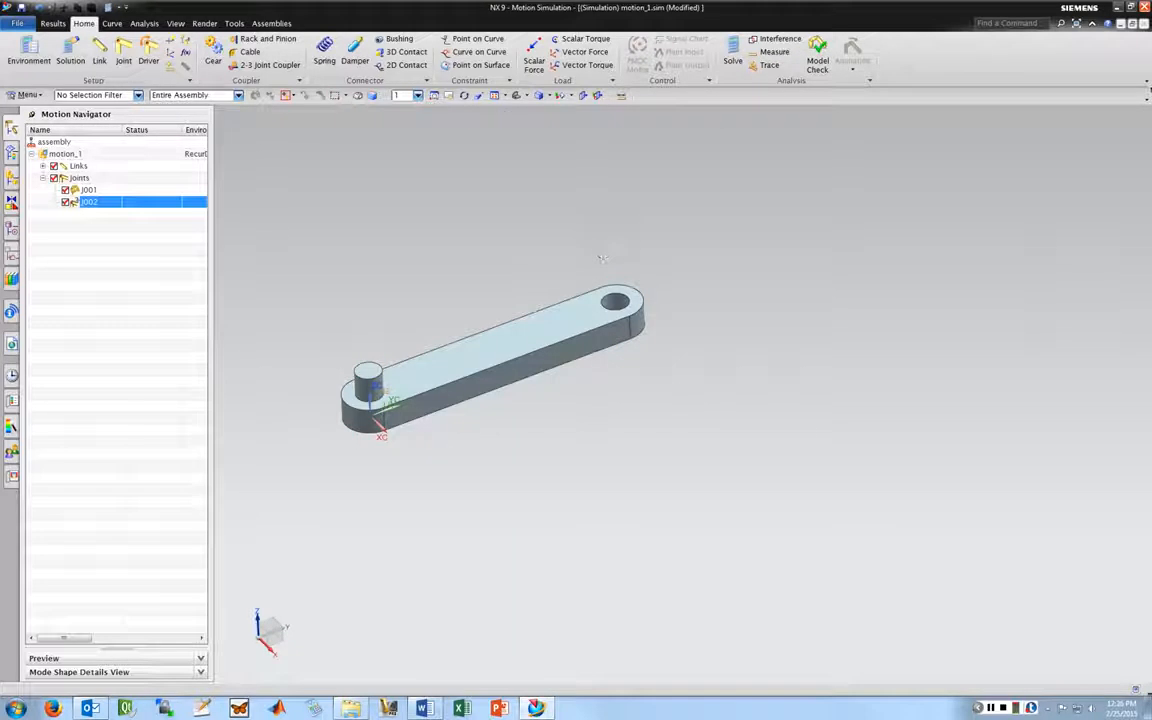
right_click(72, 155)
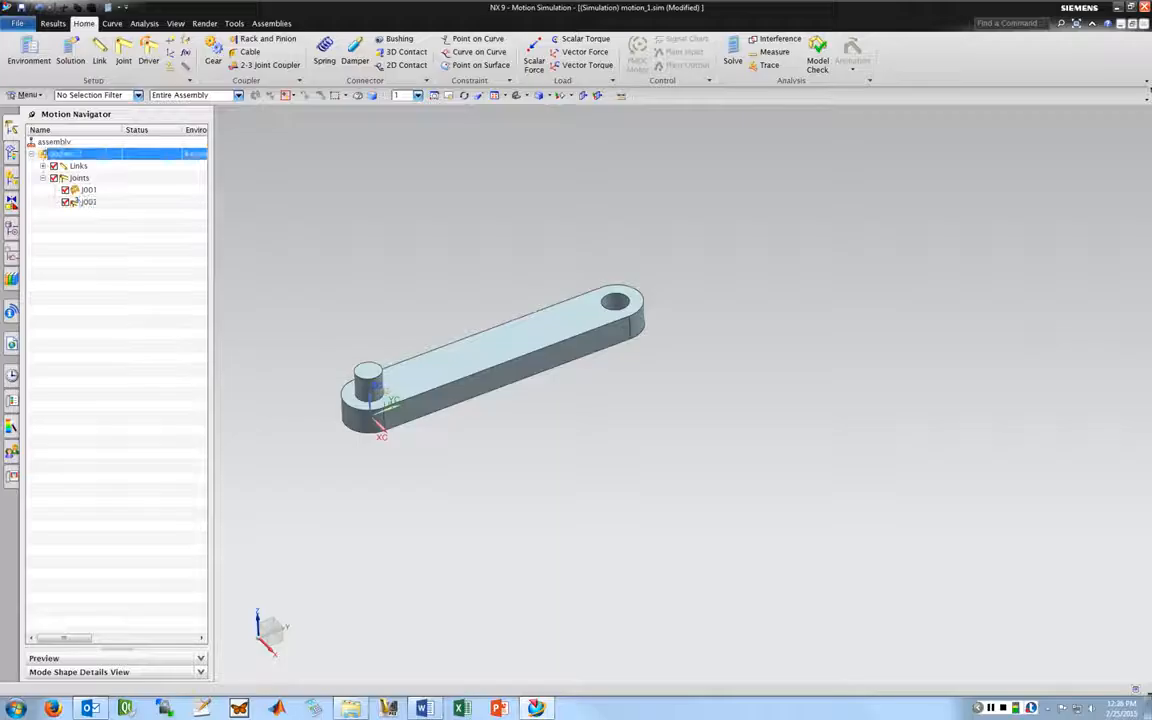
right_click(62, 155)
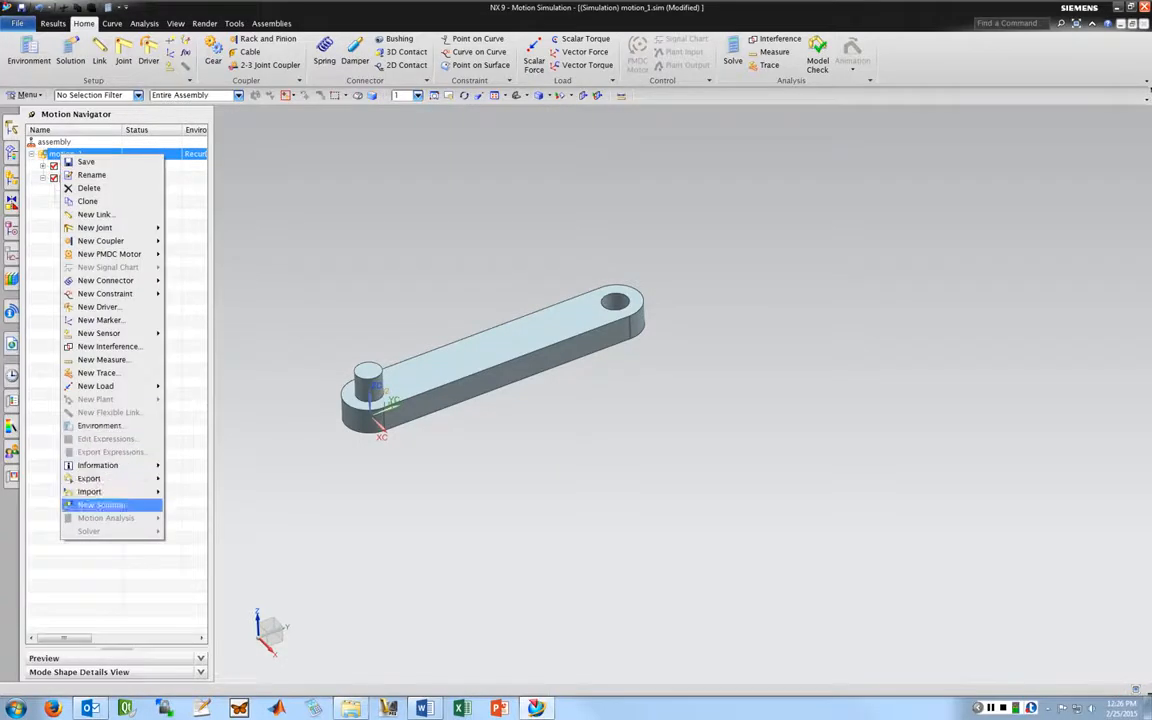
left_click(100, 505)
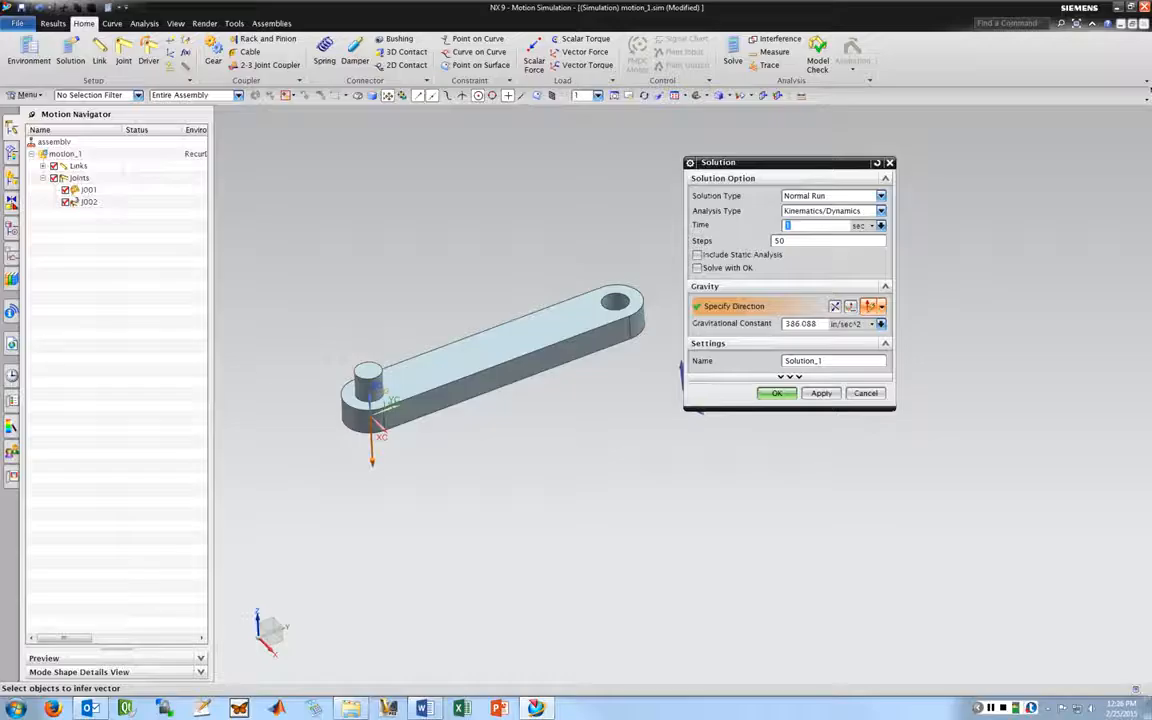
Step: Choose Normal Run as the solution type and Kinematics/Dynamics as the analysis type for the new solution
left_click(832, 196)
left_click(830, 208)
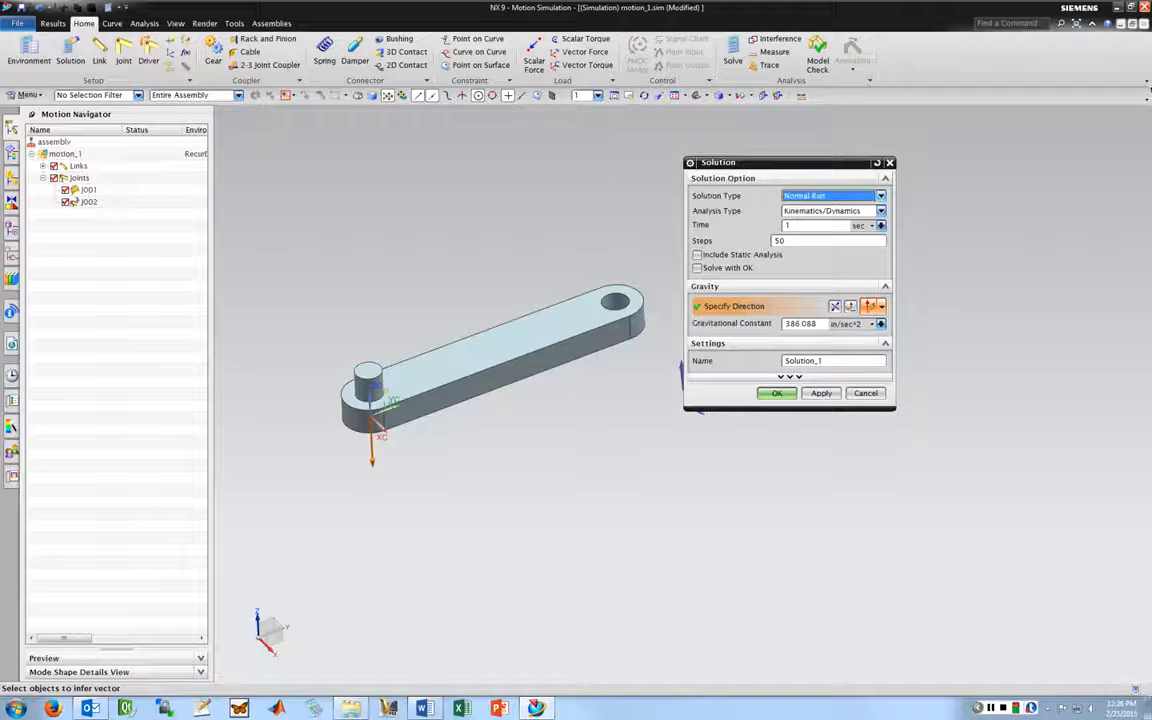
left_click(834, 196)
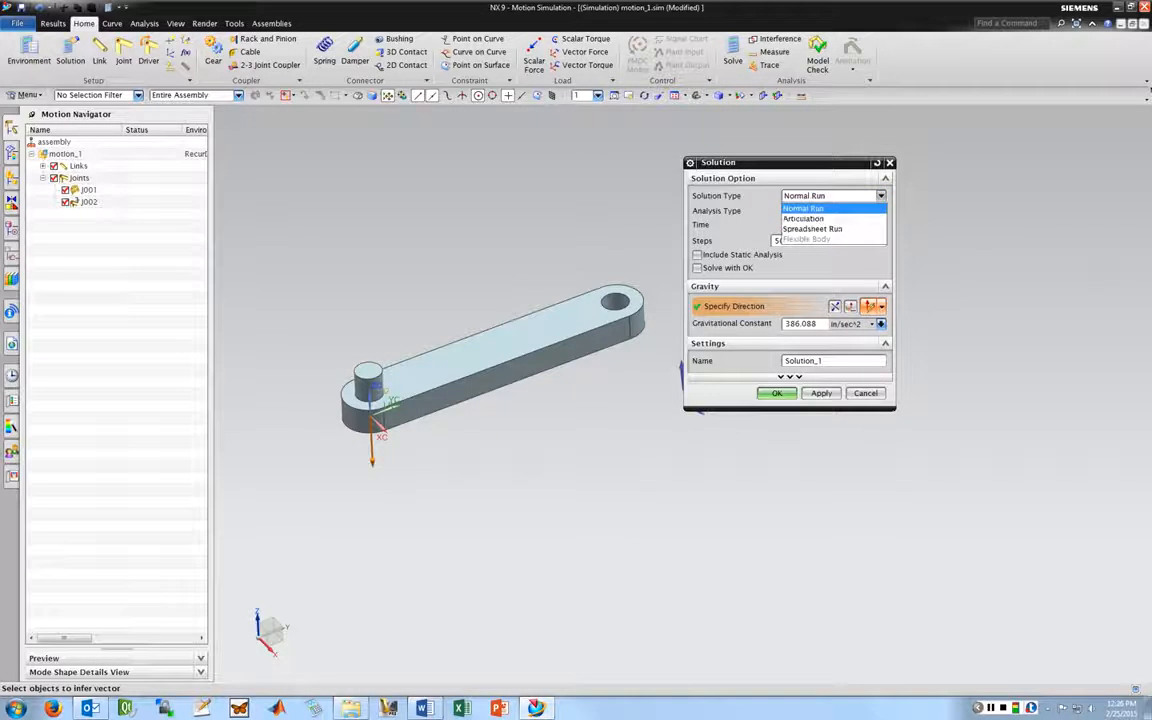
left_click(805, 208)
left_click(832, 211)
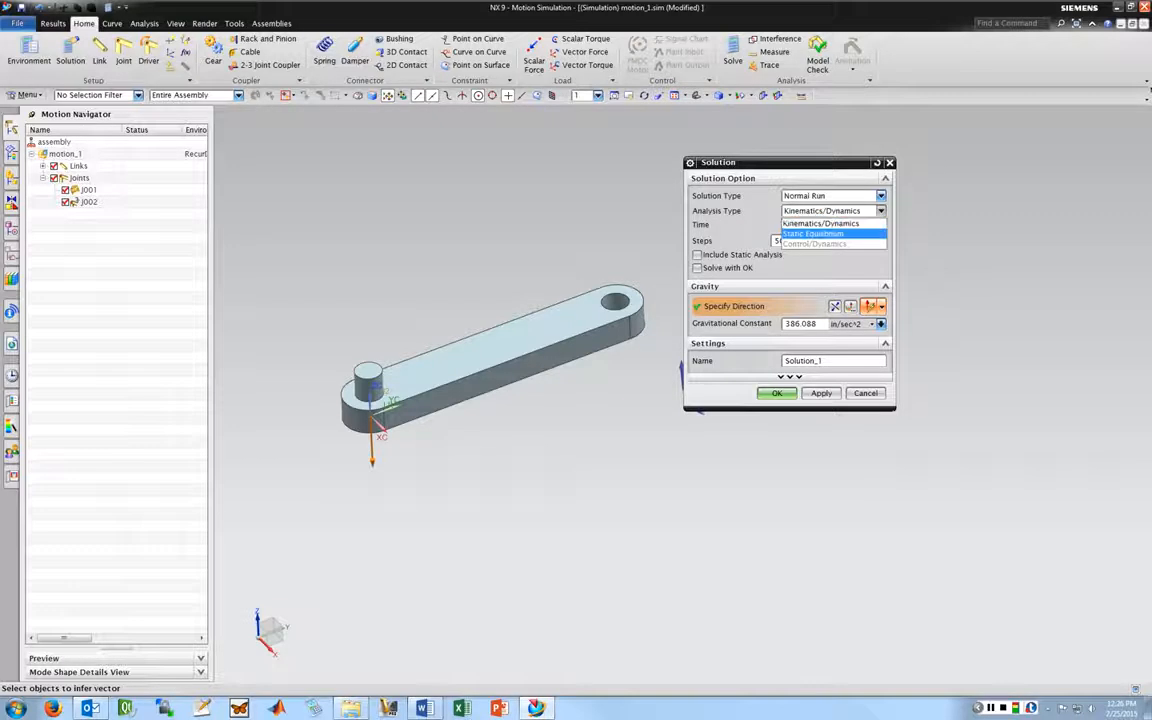
left_click(807, 224)
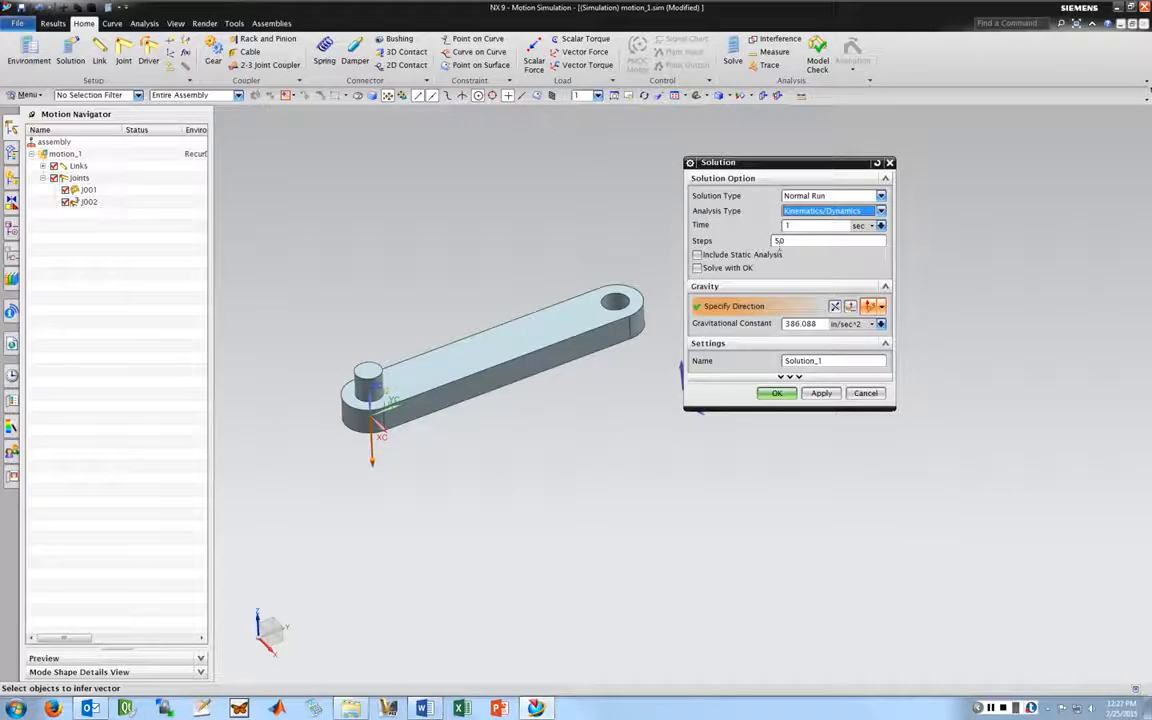
Step: Point the solution's gravity along the positive X axis and create the solution
left_click(791, 377)
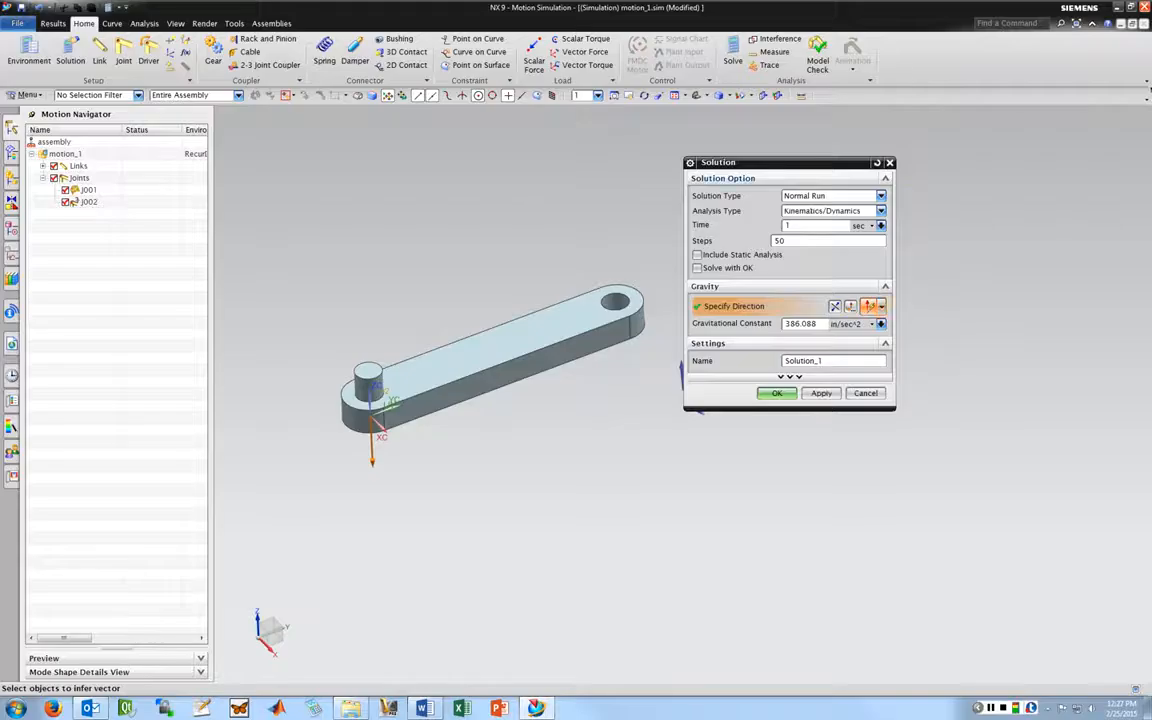
middle_click_drag(518, 318, 580, 355)
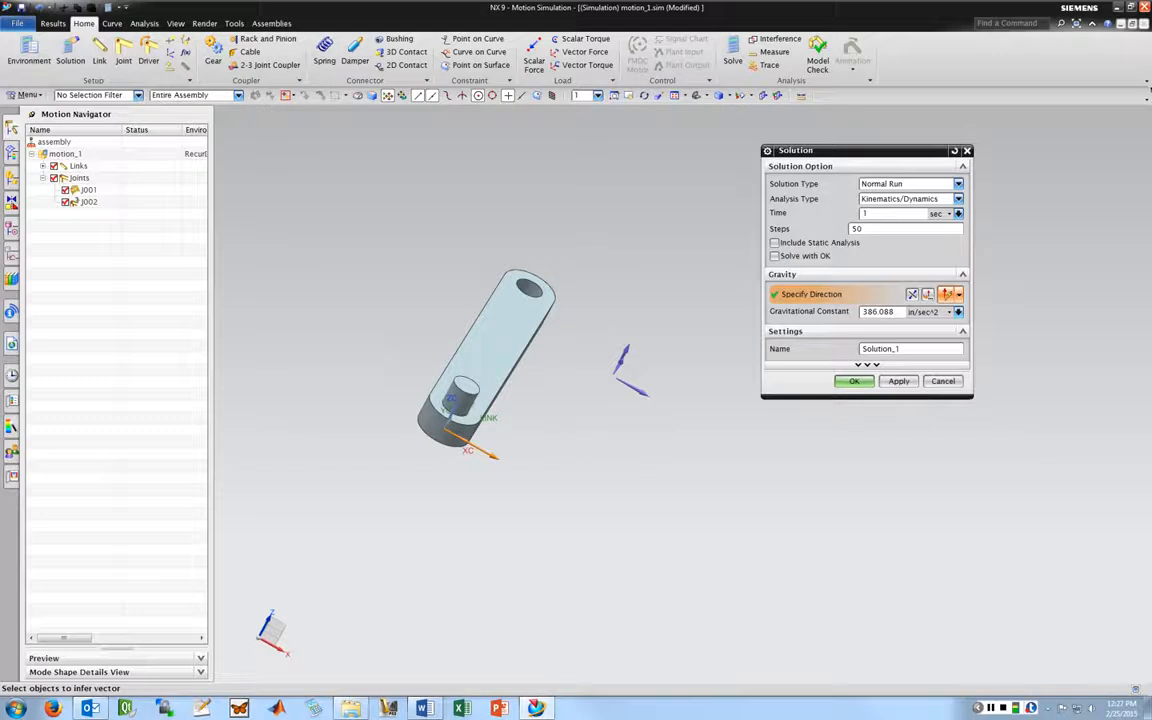
left_click(958, 312)
left_click(958, 312)
left_click(854, 381)
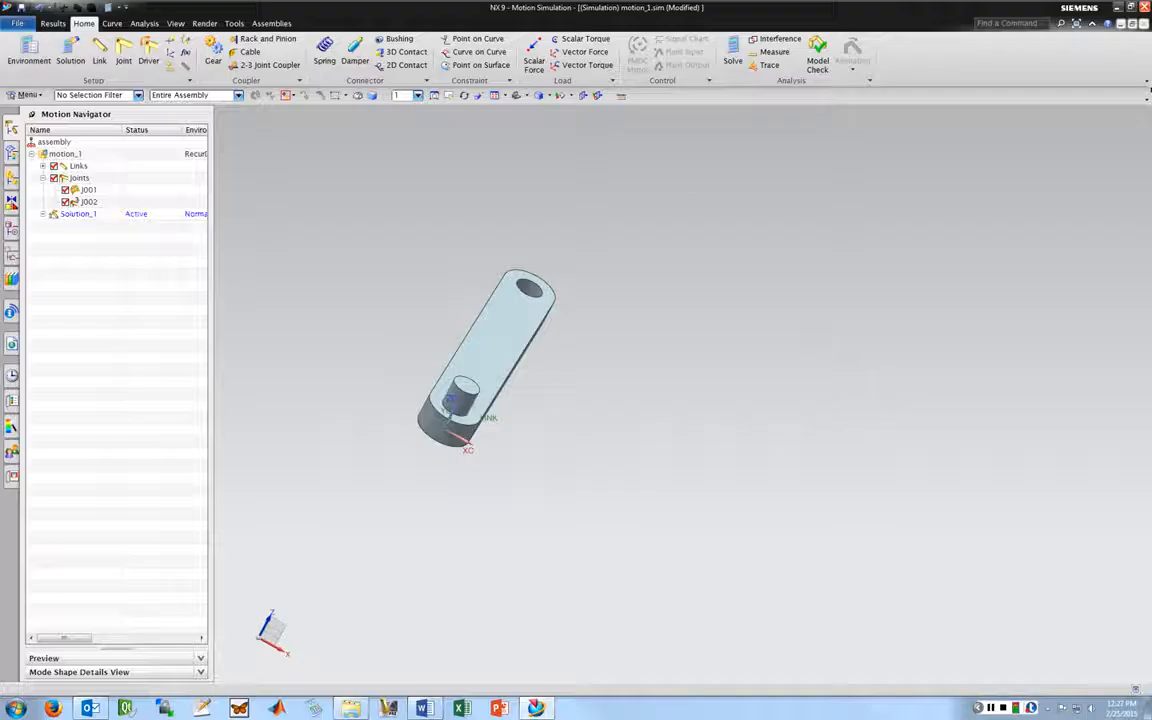
Step: Solve Solution_1 and play the animation of the link swinging on the pin
left_click(733, 55)
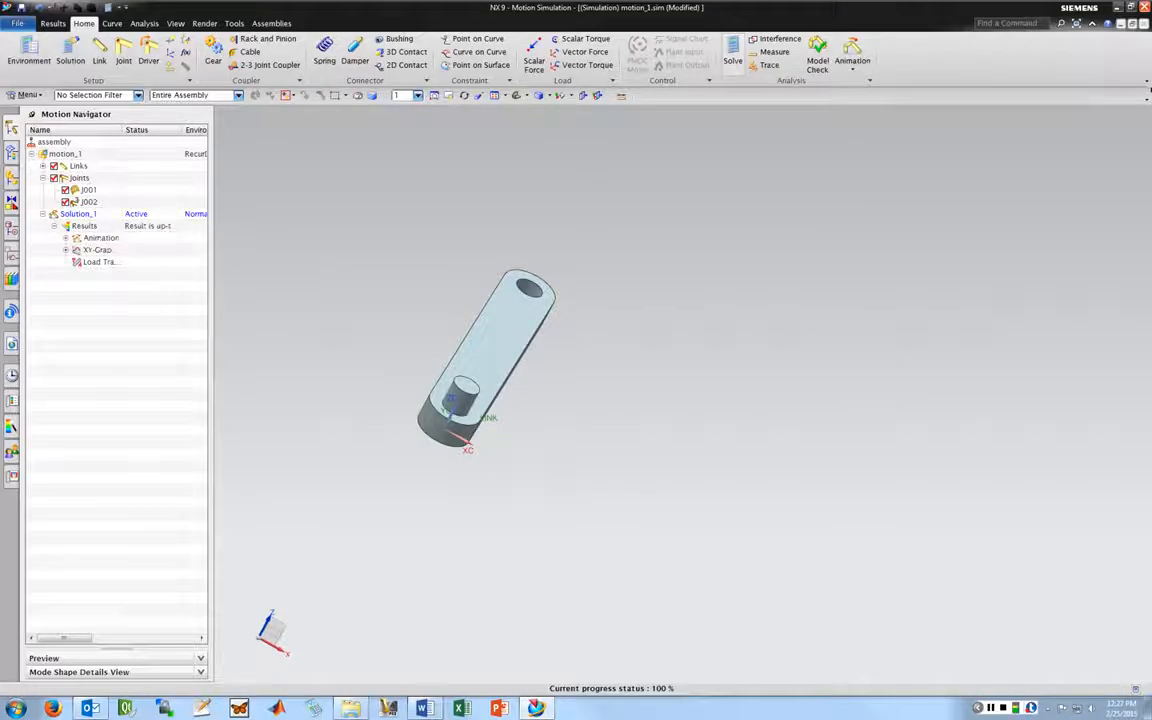
middle_click_drag(651, 260, 566, 242)
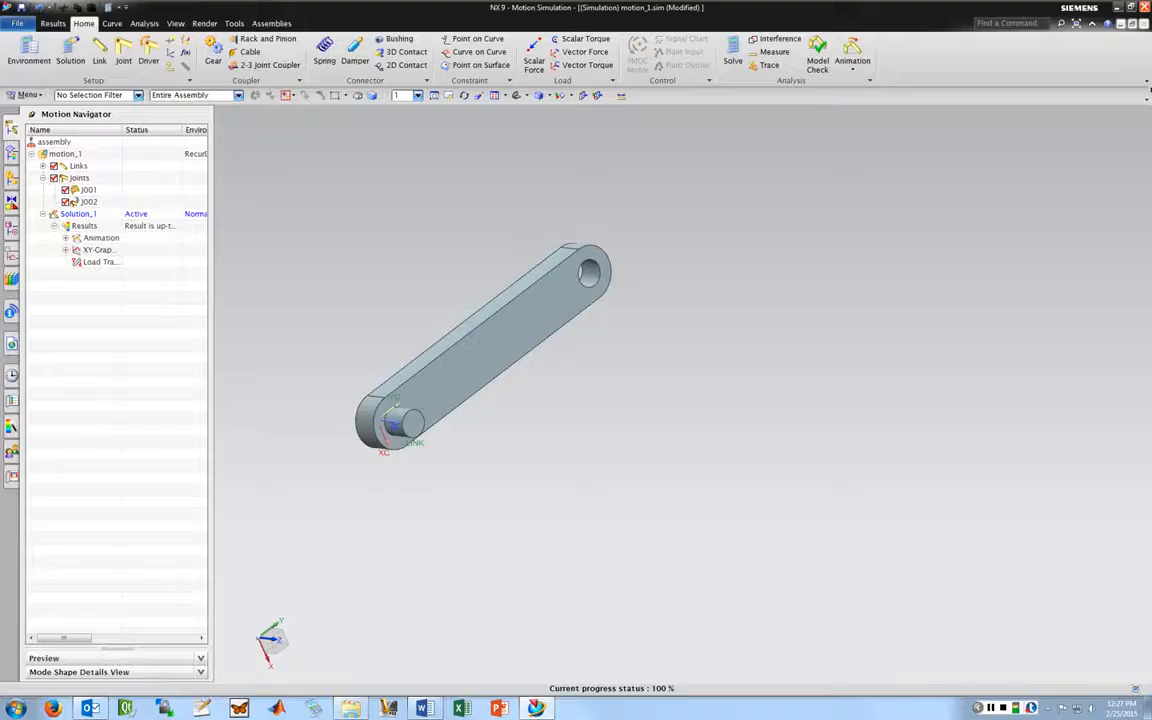
left_click(852, 52)
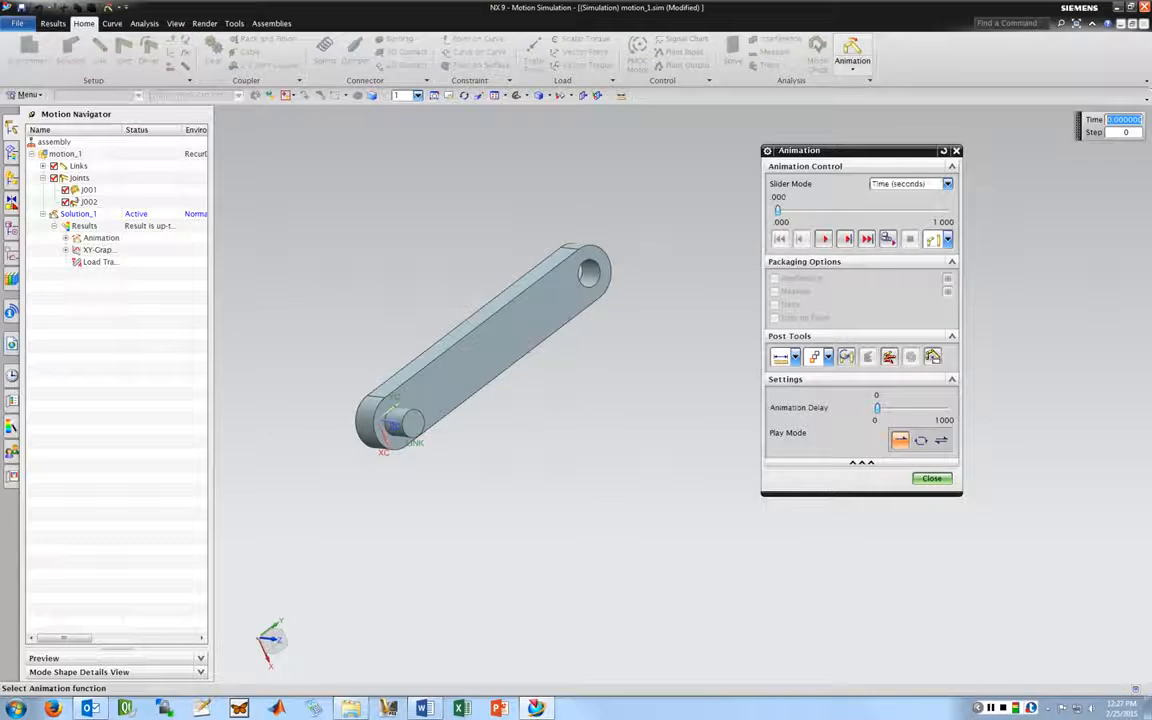
left_click_drag(855, 151, 821, 149)
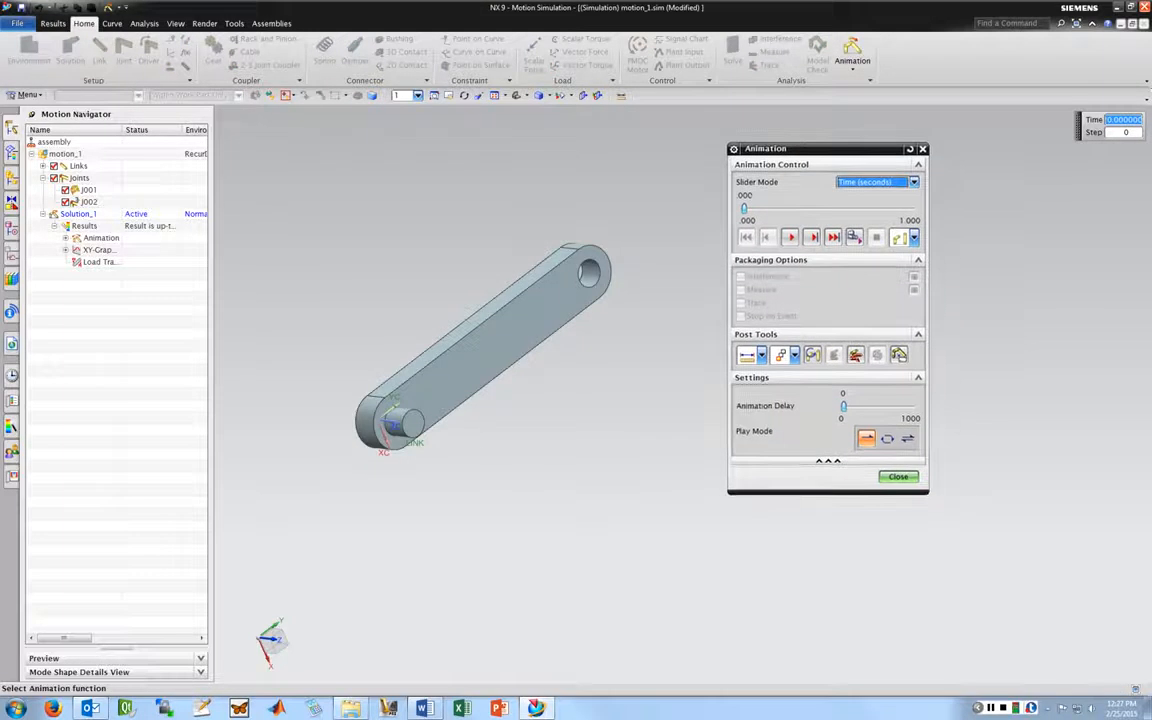
left_click(789, 237)
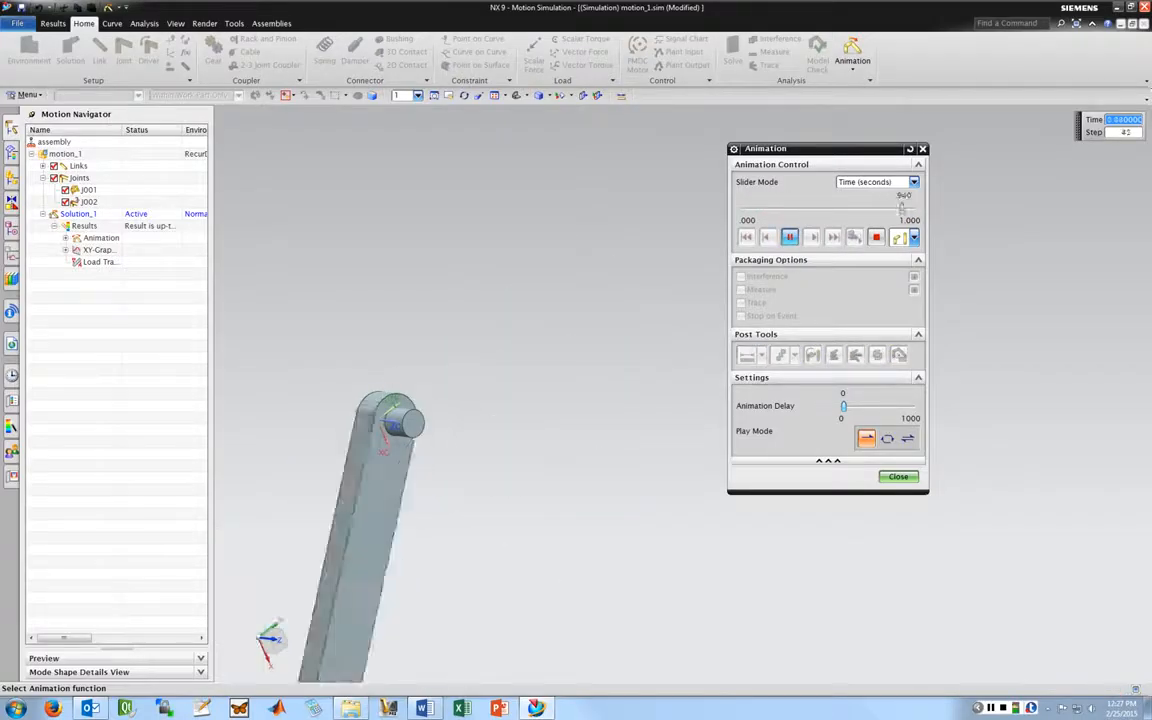
left_click(789, 237)
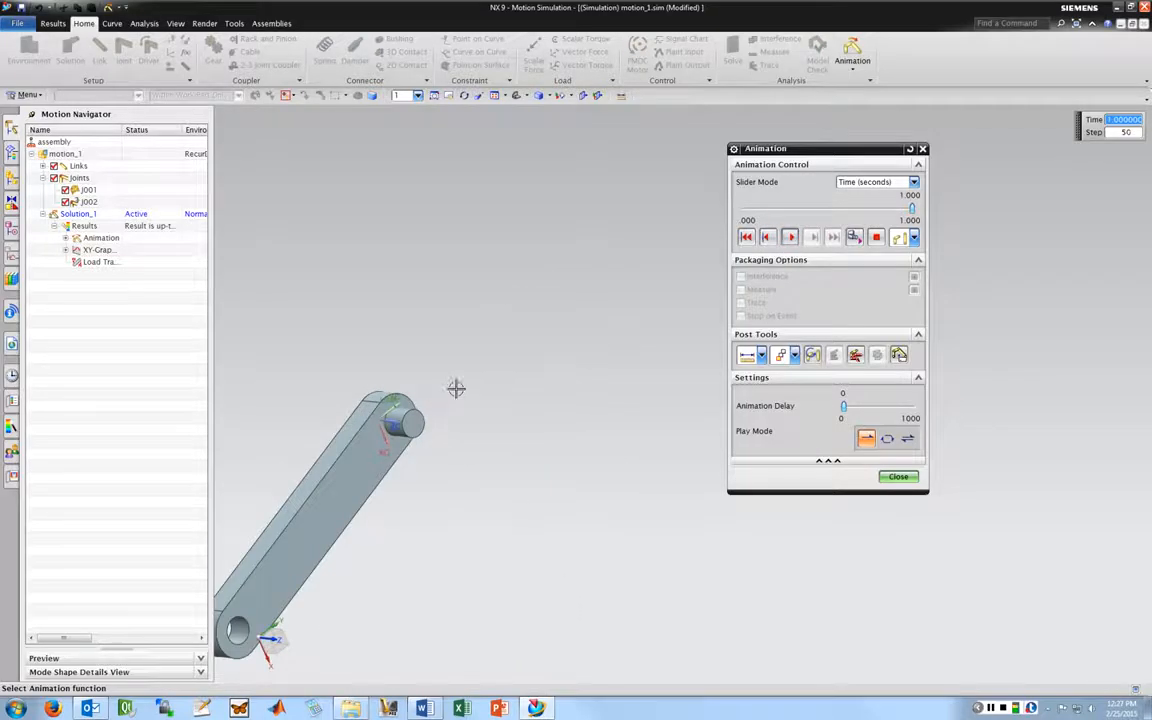
left_click(922, 149)
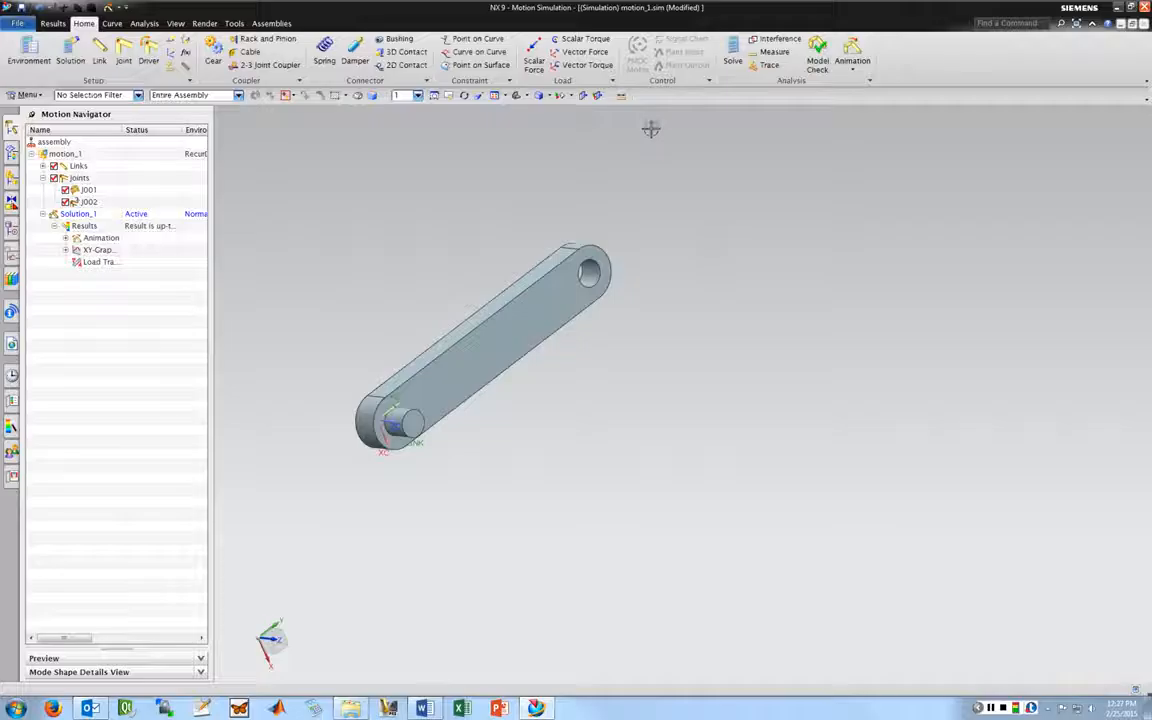
Step: Start a new XY graph in the Solution_1 results and select joint J001 as the object to plot
left_click(108, 250)
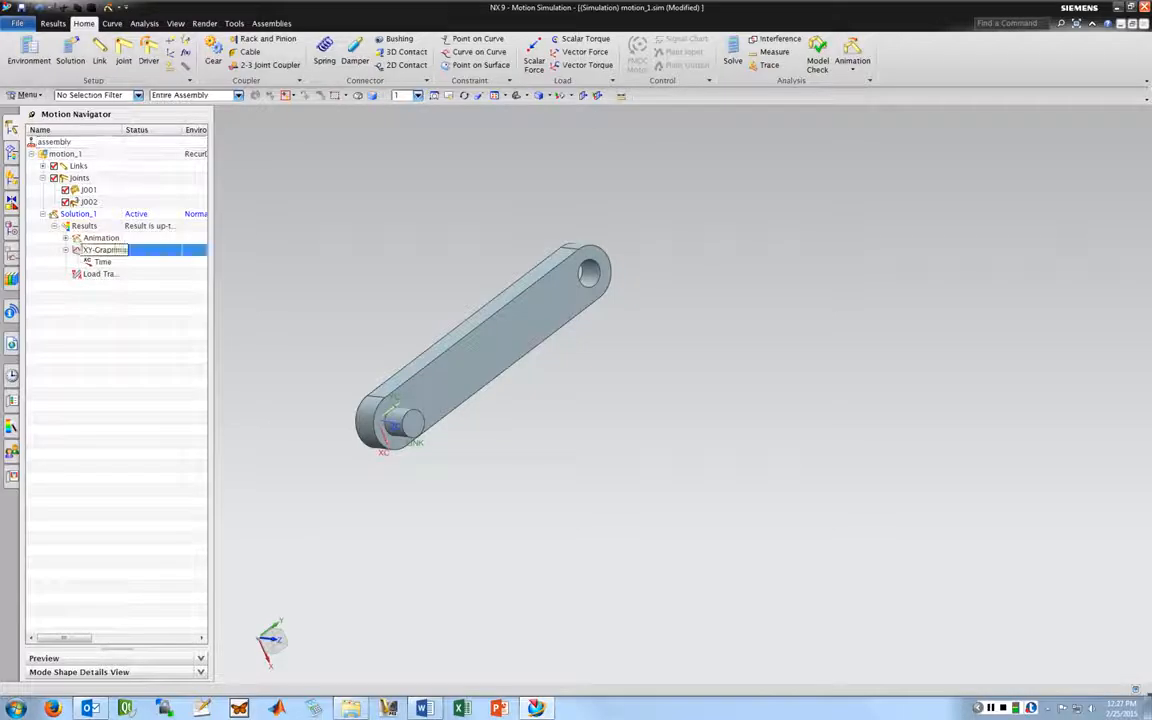
right_click(97, 251)
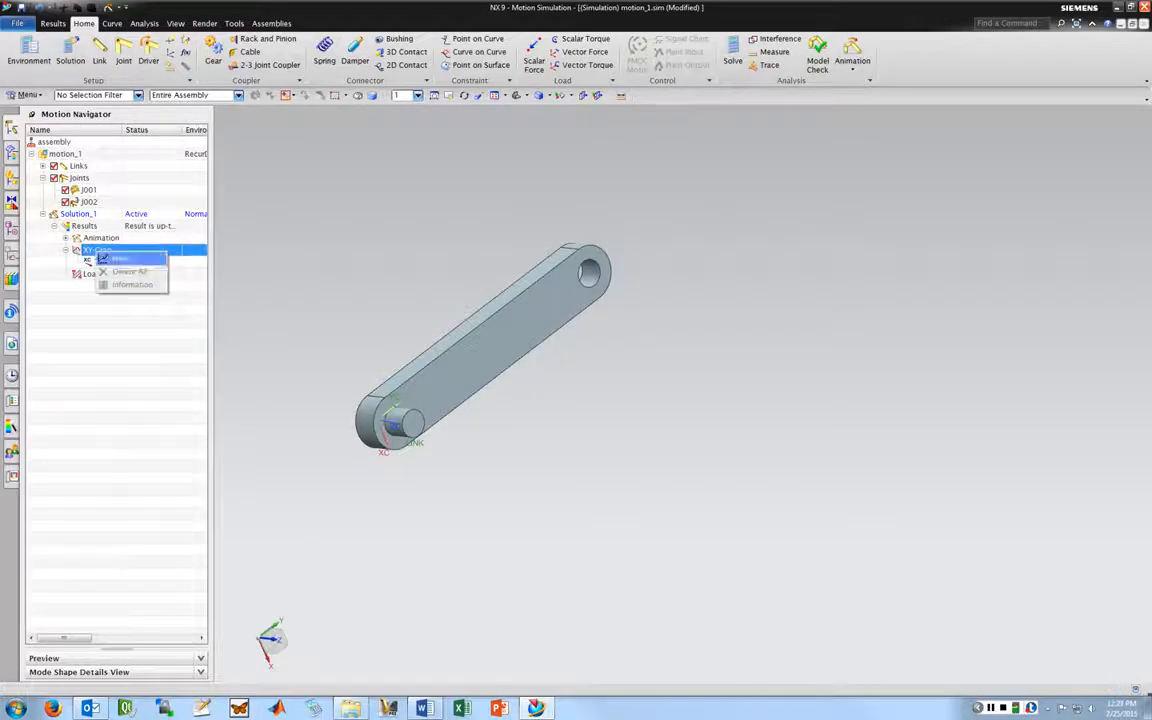
left_click(92, 250)
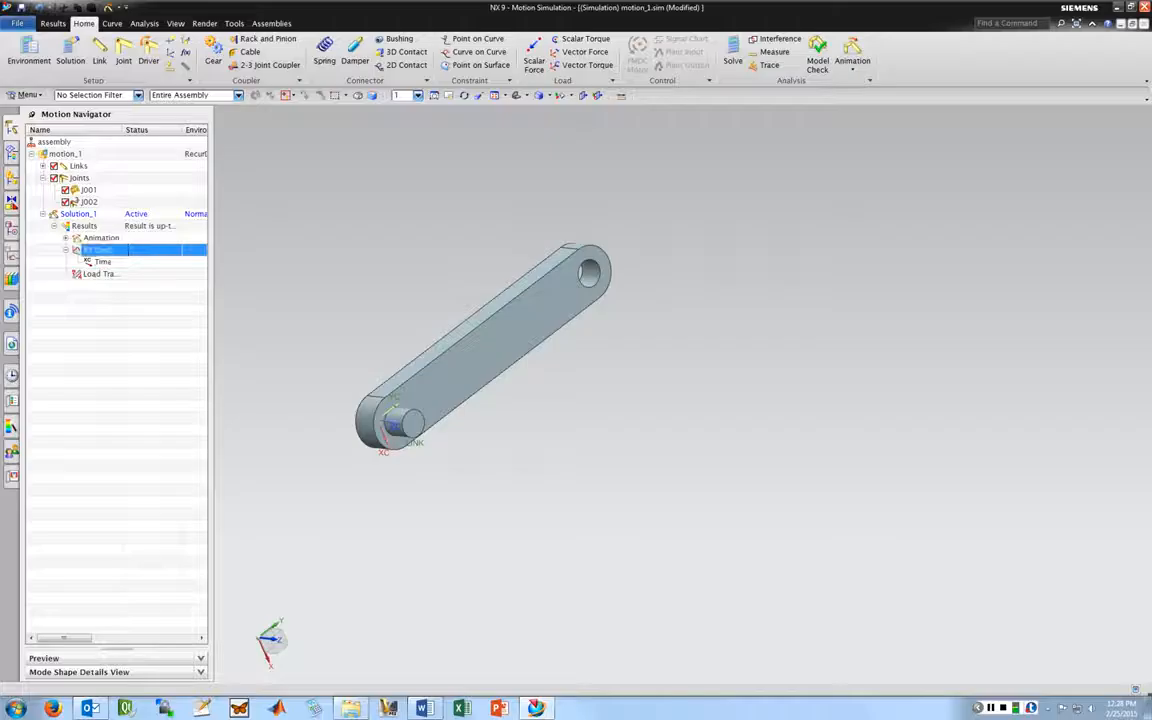
right_click(91, 250)
left_click(112, 257)
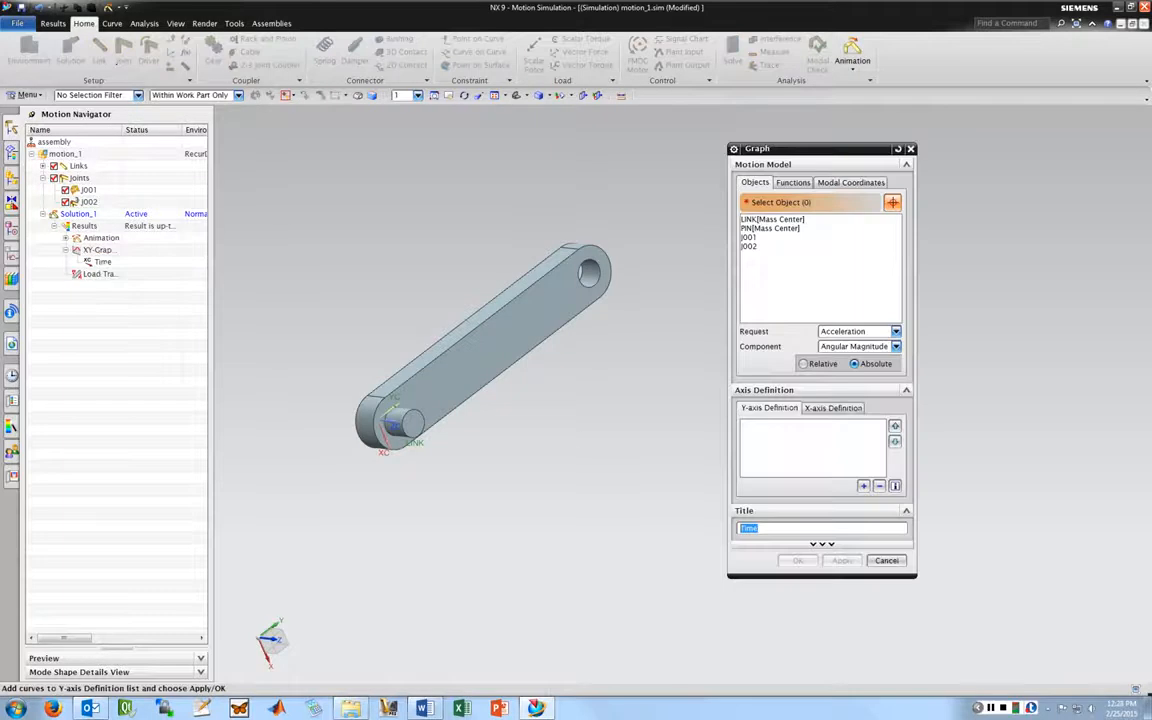
left_click_drag(812, 146, 800, 145)
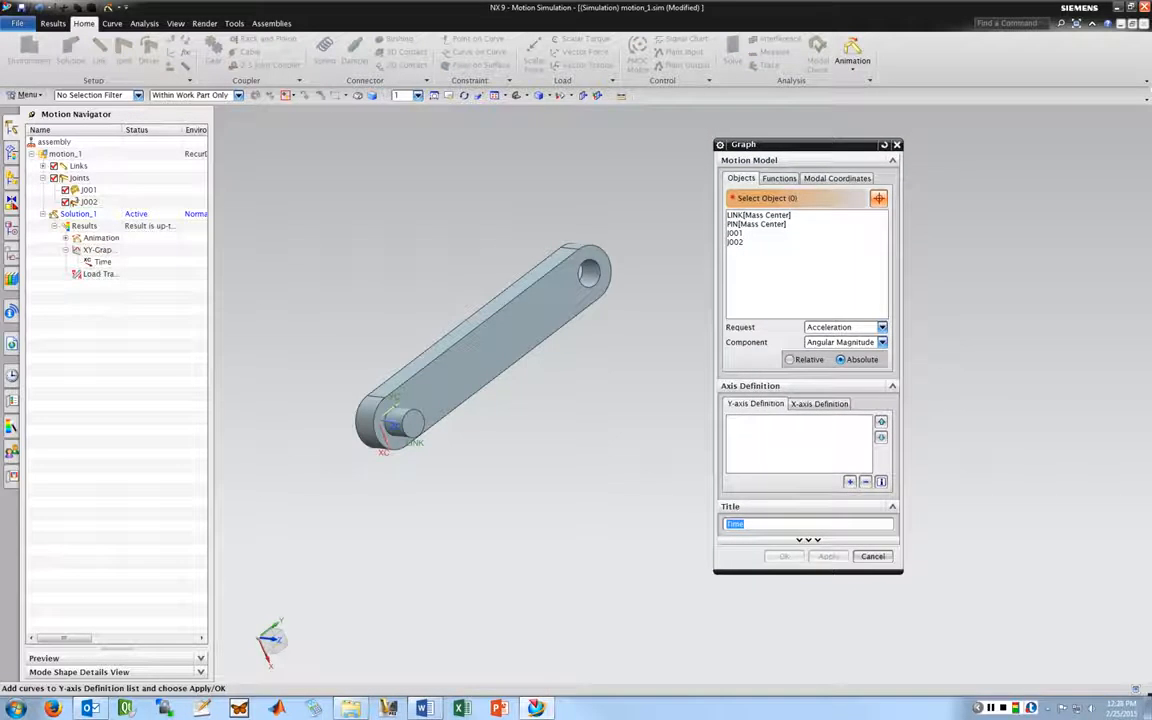
left_click(756, 224)
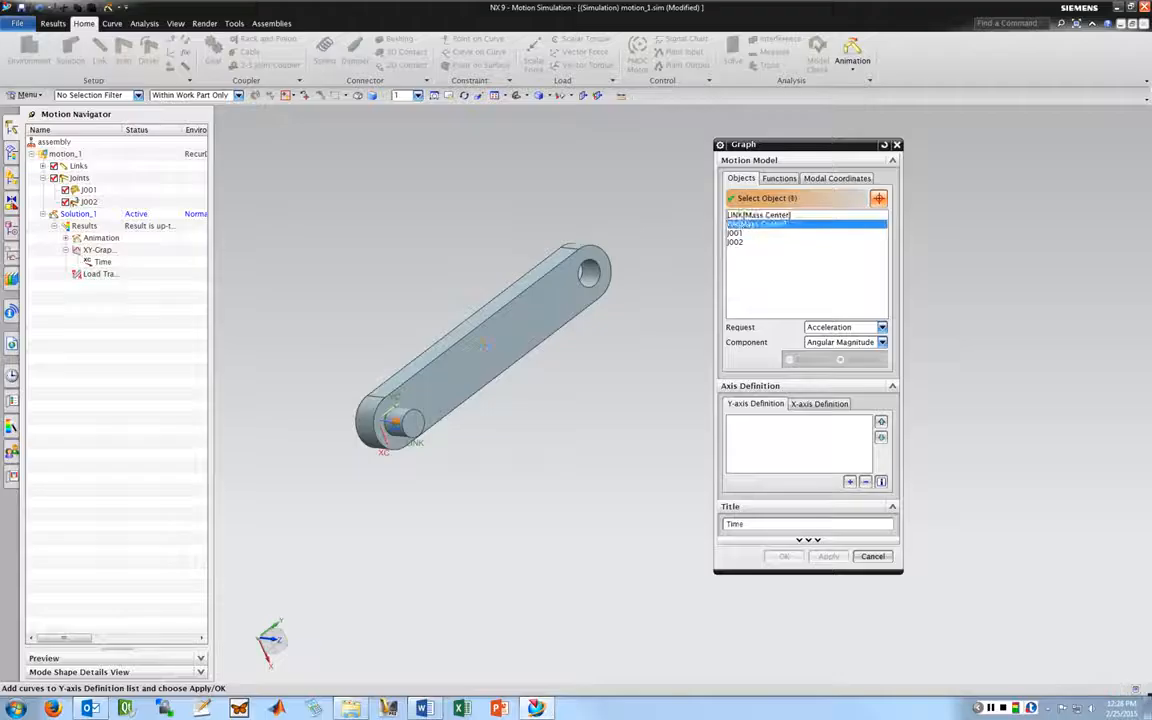
left_click(757, 215)
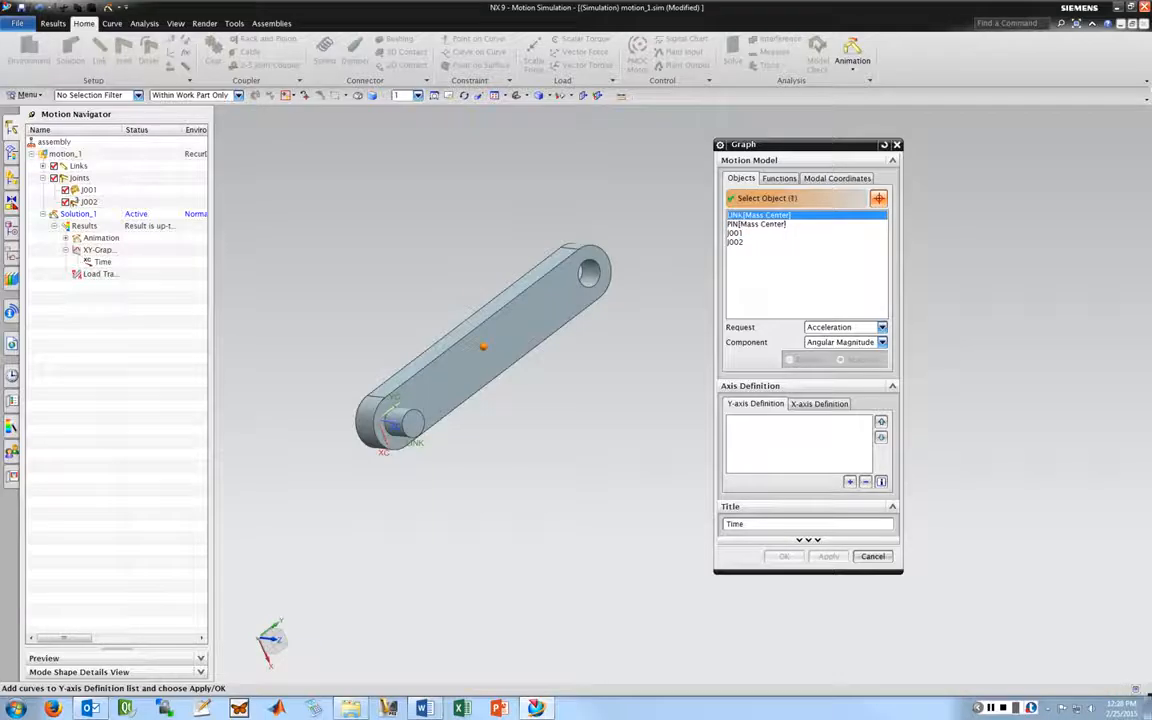
left_click(736, 242)
left_click(736, 233)
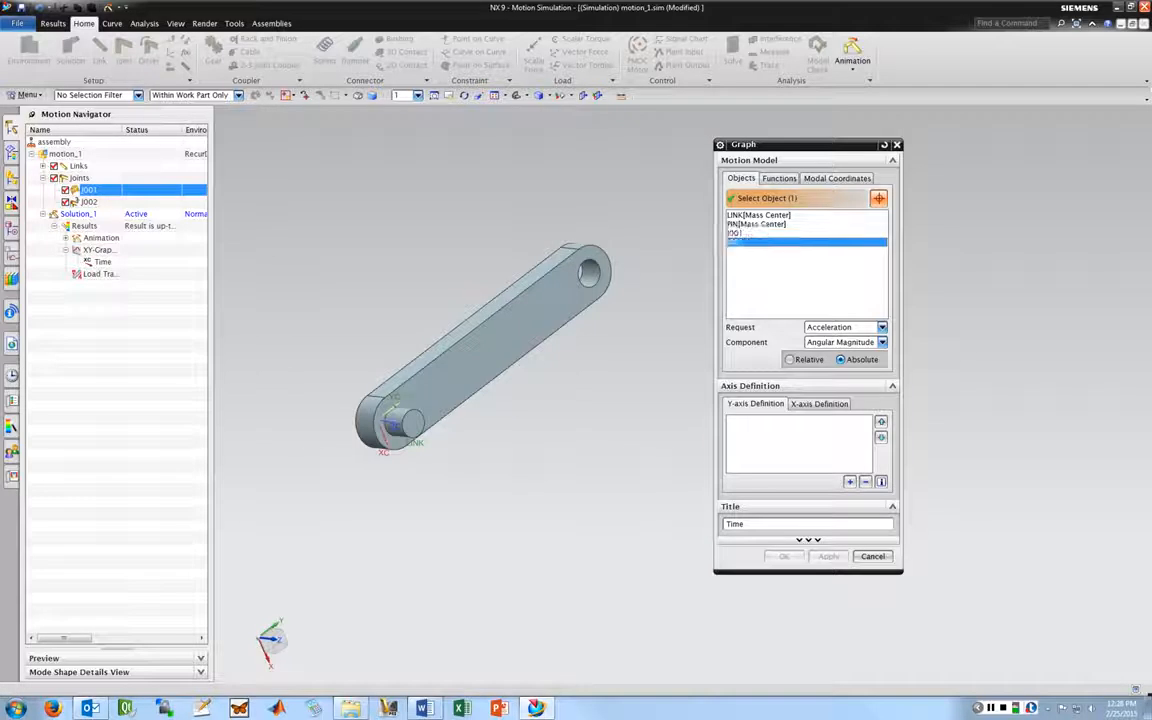
left_click(740, 242)
left_click(740, 233)
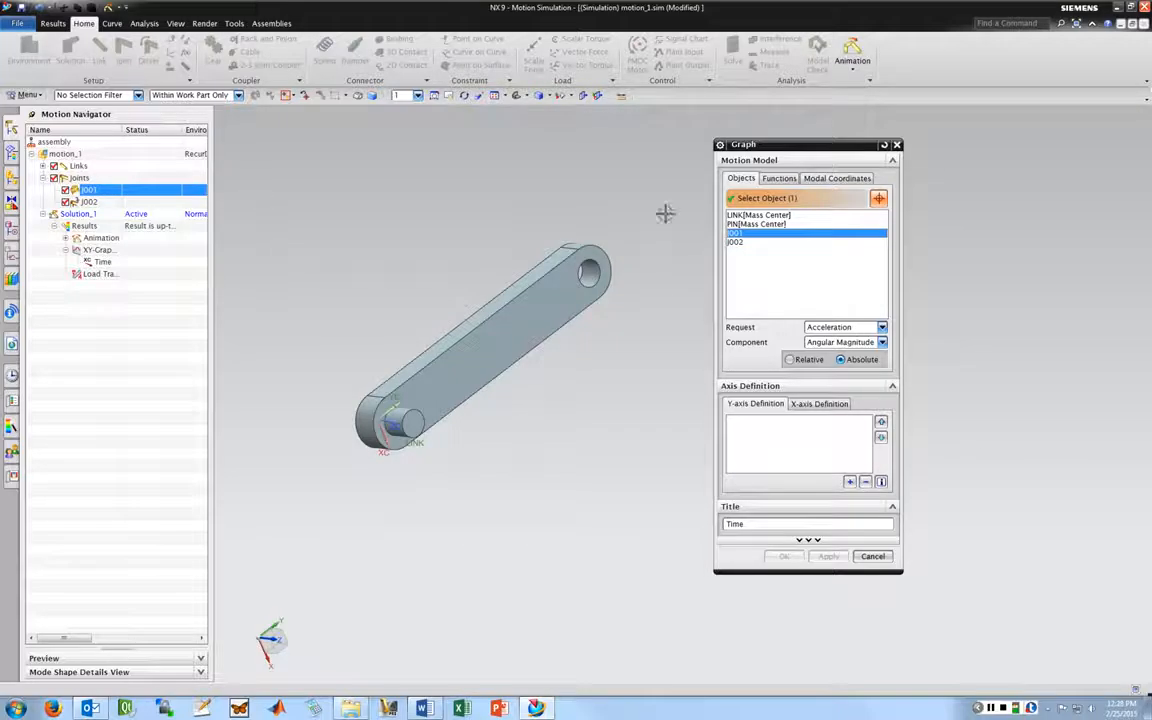
left_click(742, 242)
left_click(742, 233)
Step: Request the absolute velocity of J001 with the Angular Magnitude component and add it to the graph's Y-axis definition
left_click(882, 327)
left_click(824, 349)
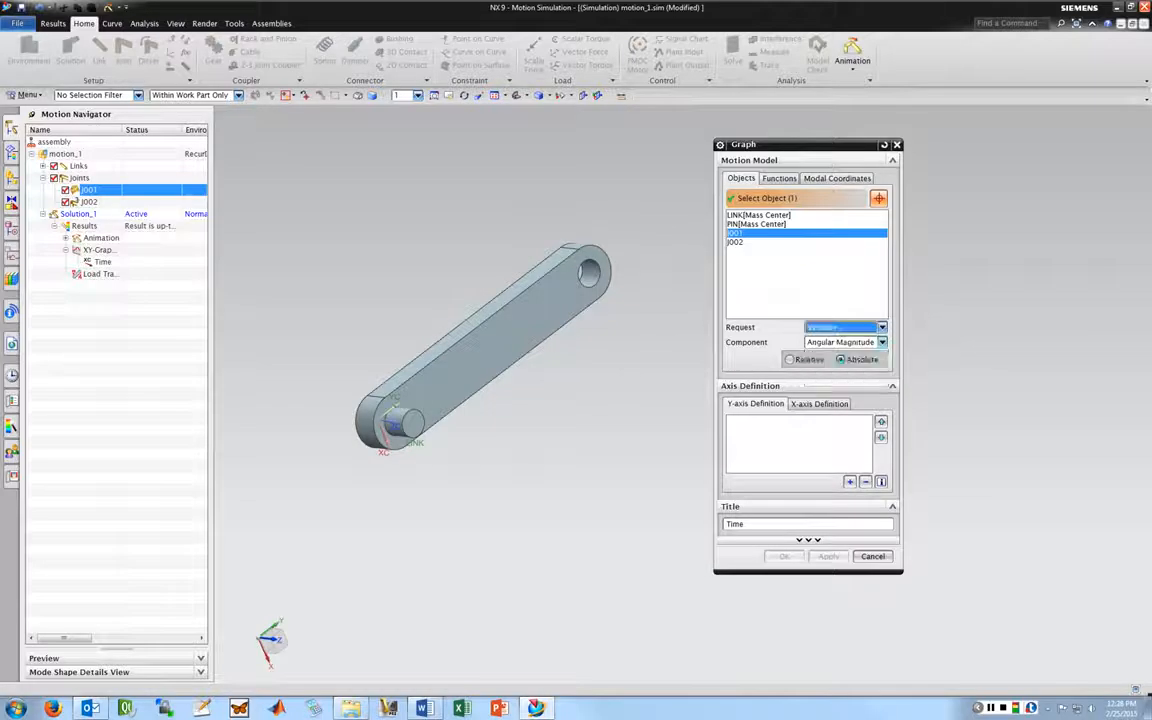
left_click(882, 342)
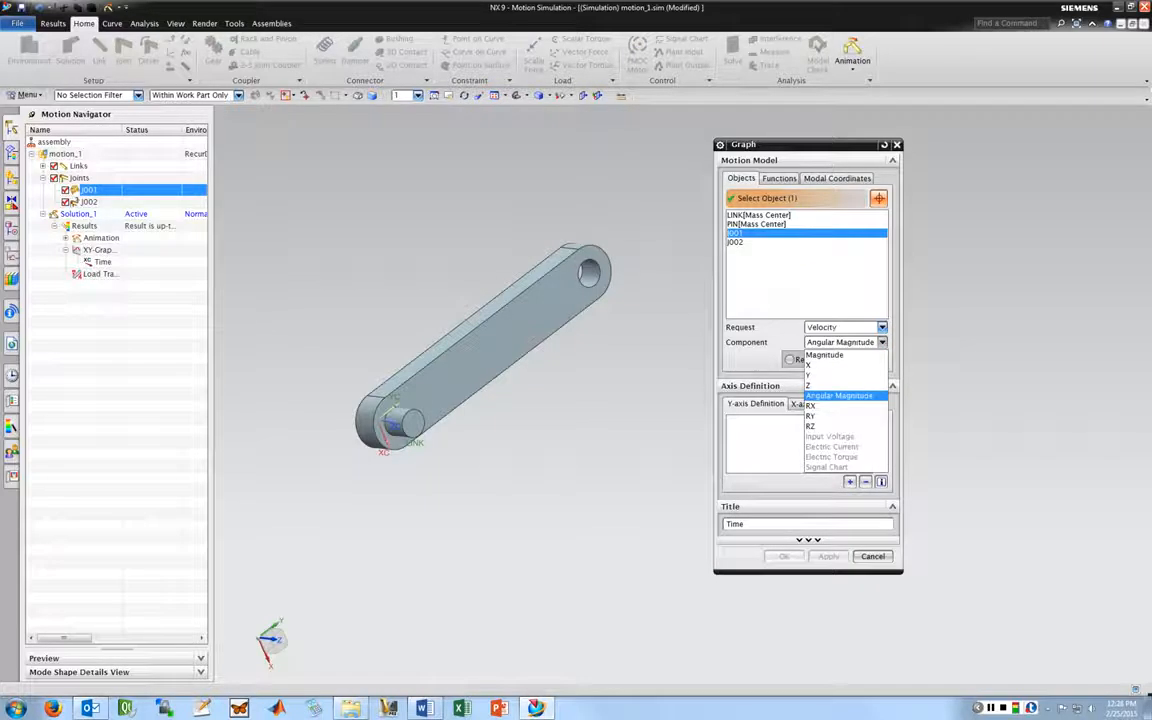
left_click(839, 396)
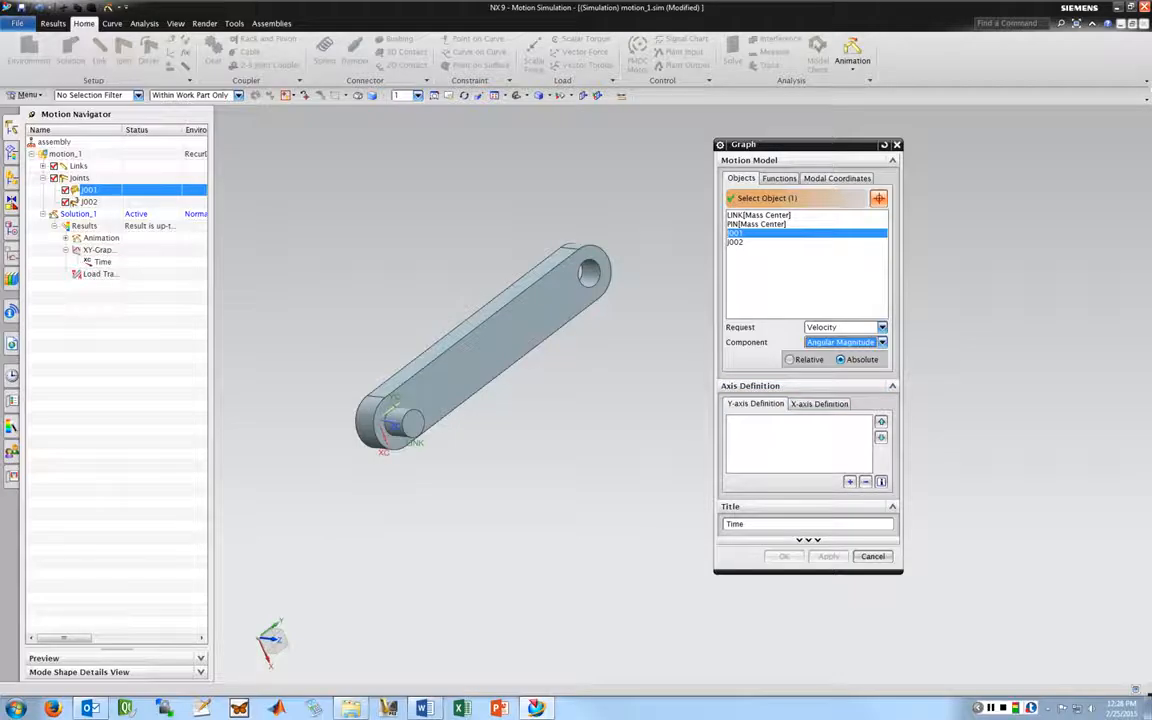
left_click(881, 342)
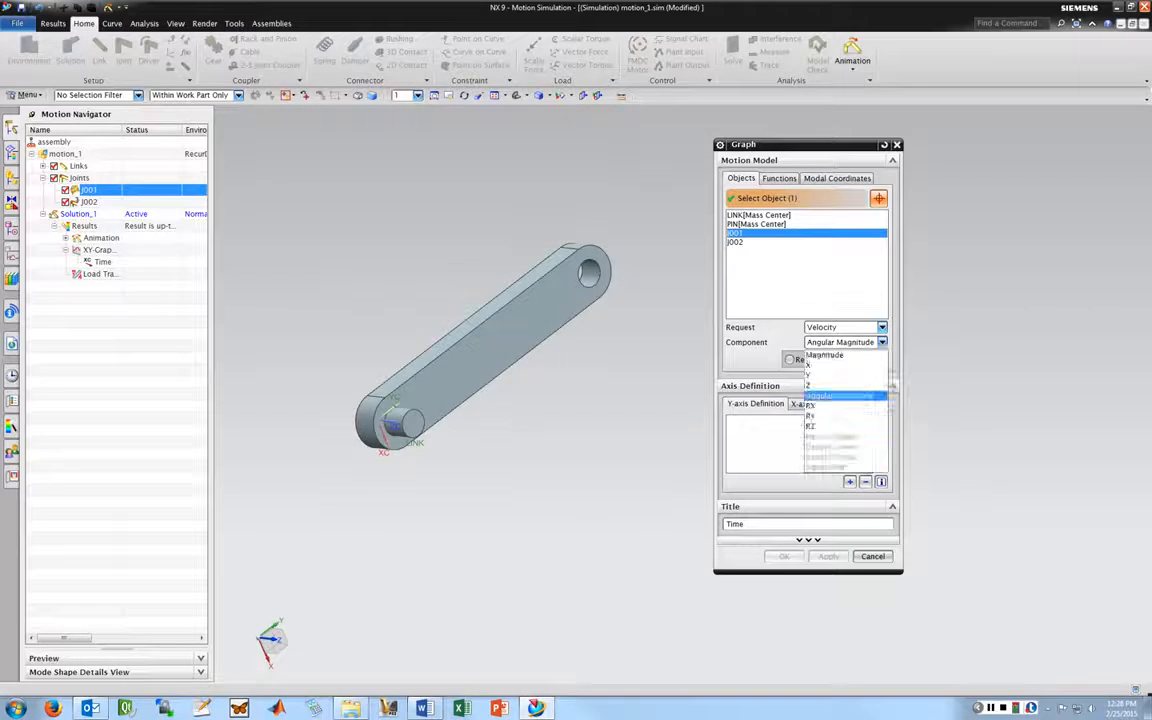
left_click(839, 396)
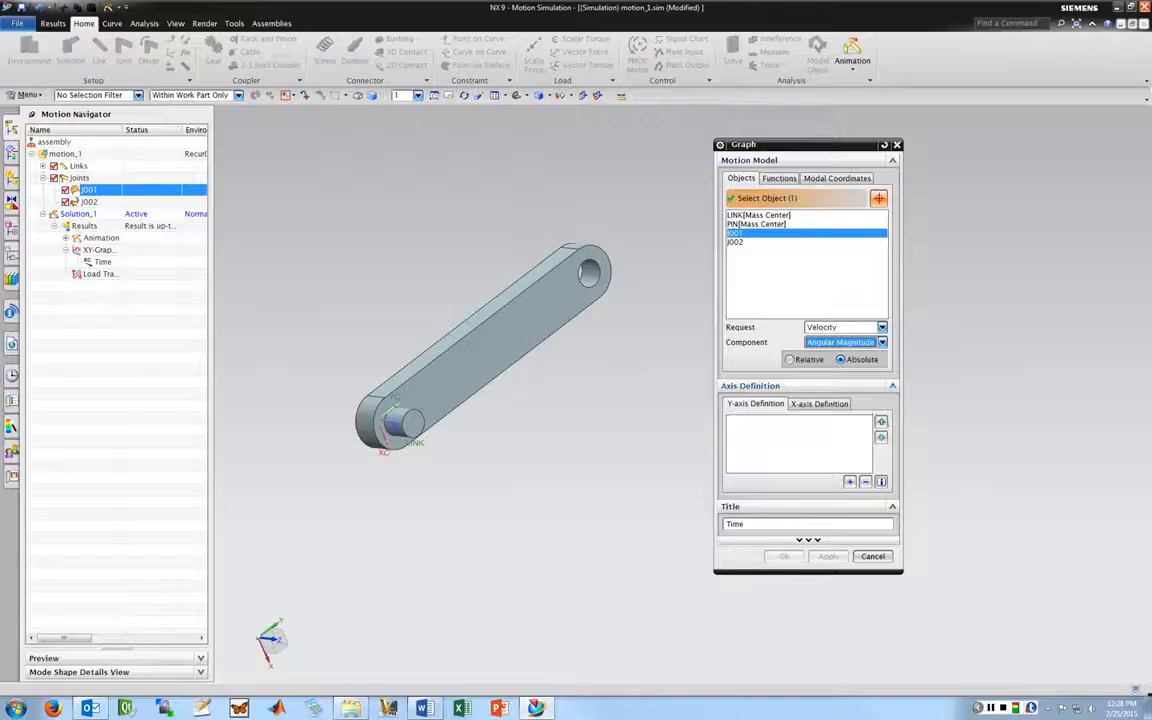
left_click_drag(795, 145, 741, 135)
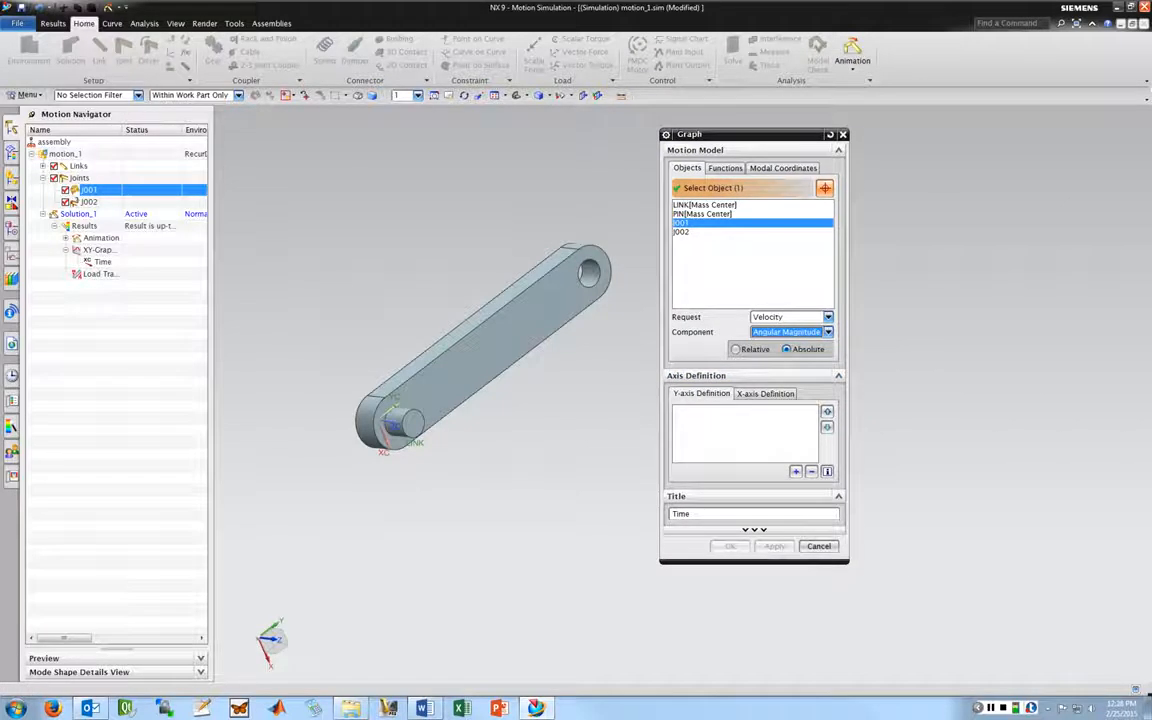
left_click(796, 471)
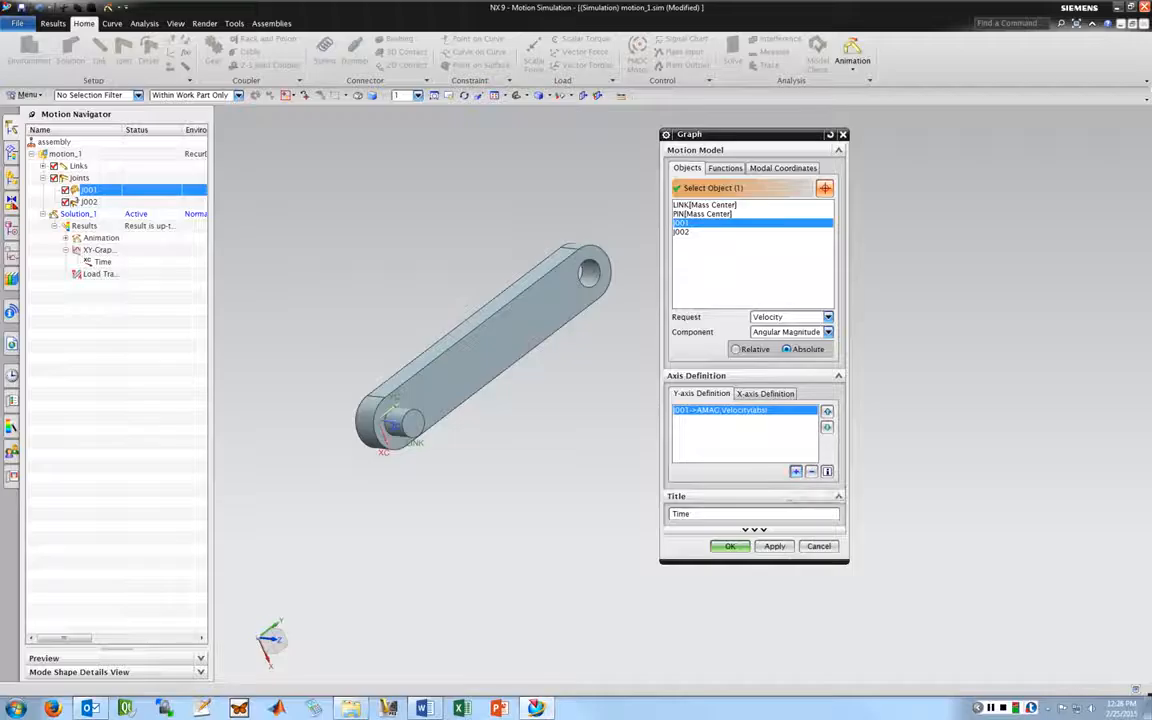
Step: Plot the J001 angular velocity curve against time in a new graph window, and close the window after viewing it
left_click(765, 393)
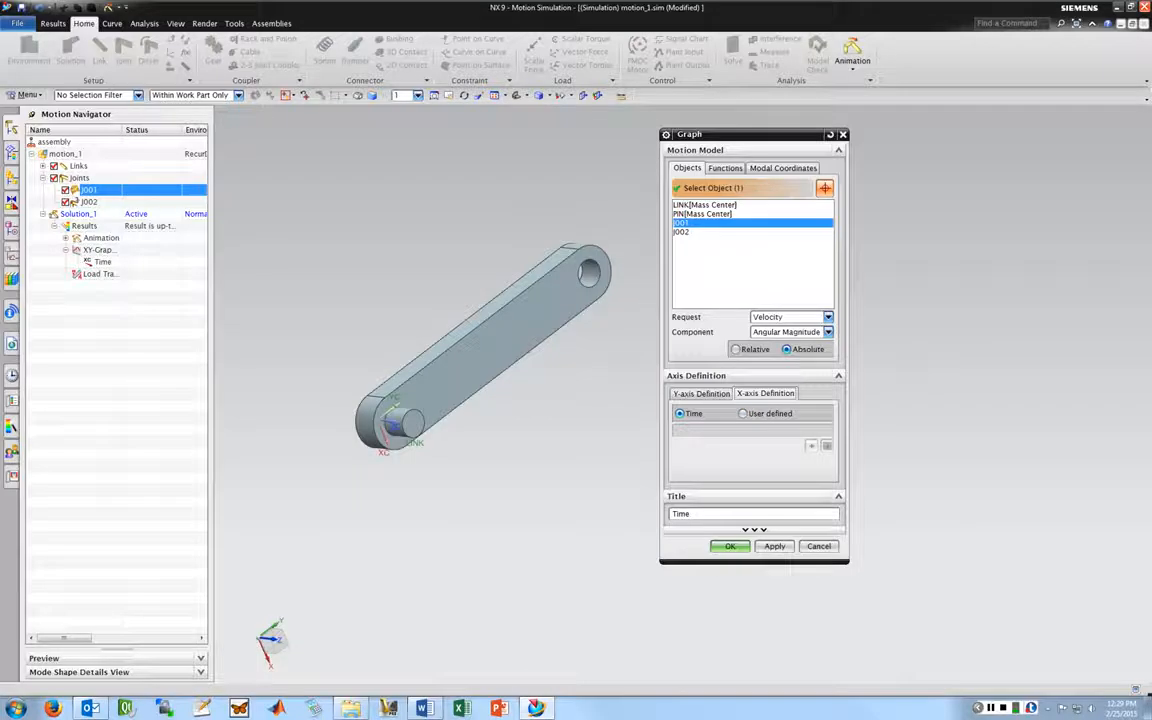
left_click(701, 394)
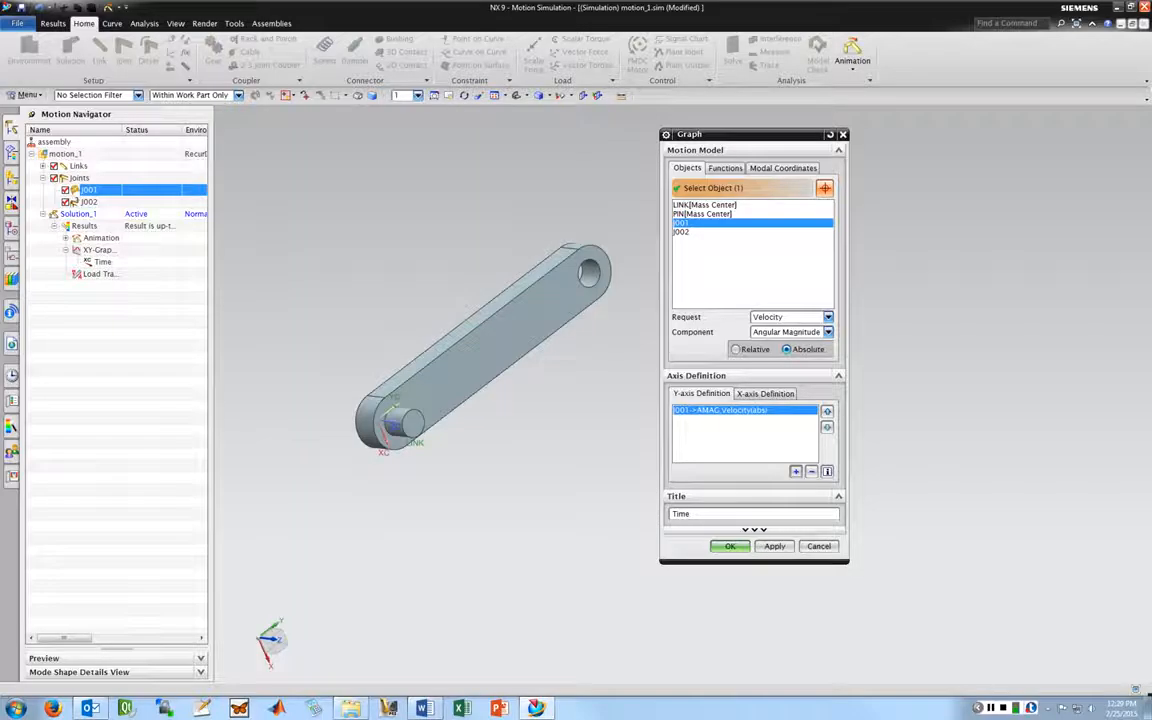
left_click(730, 546)
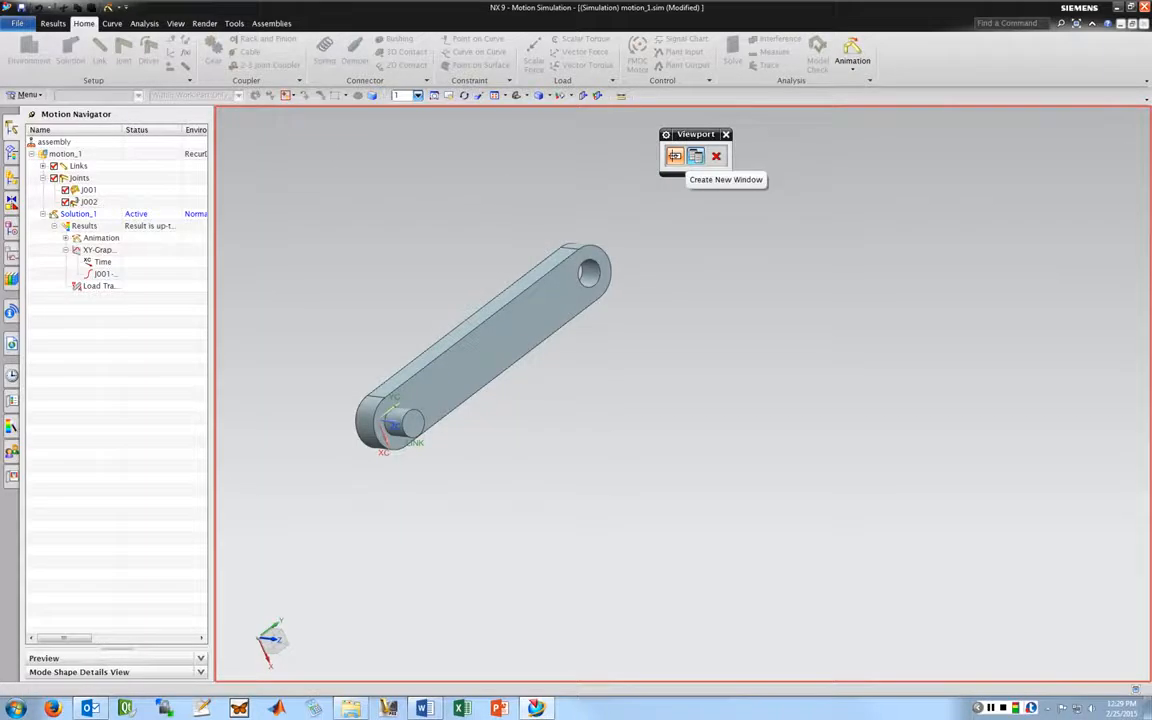
left_click(696, 156)
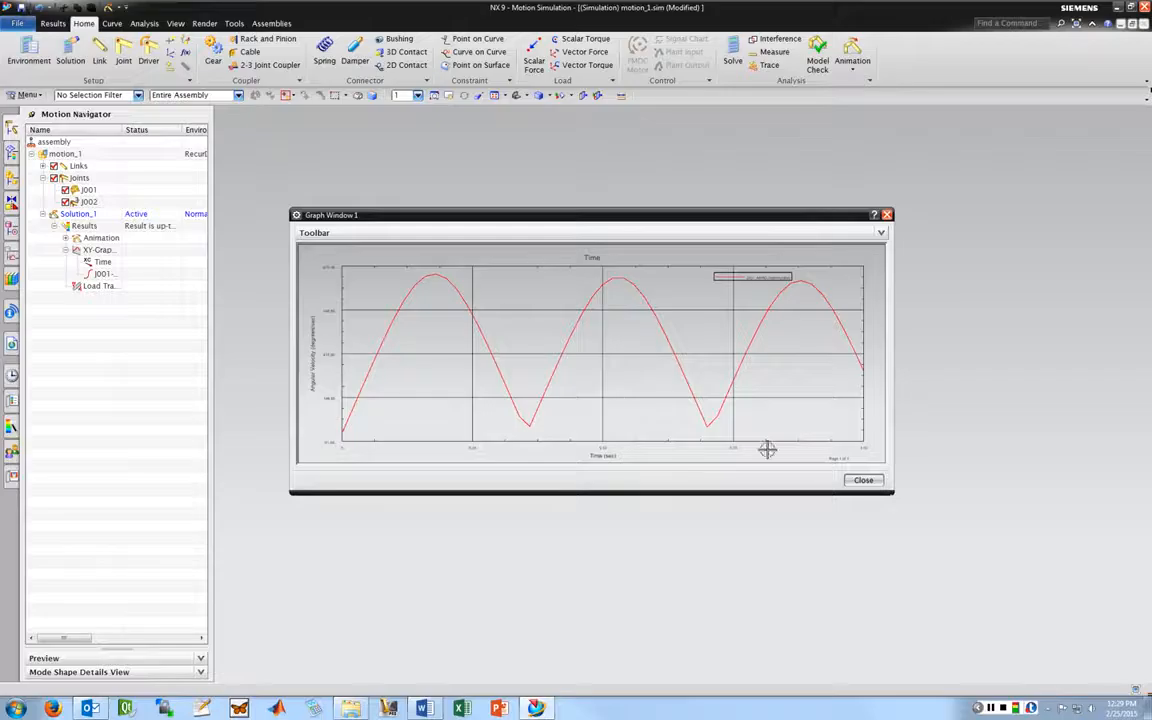
left_click(863, 480)
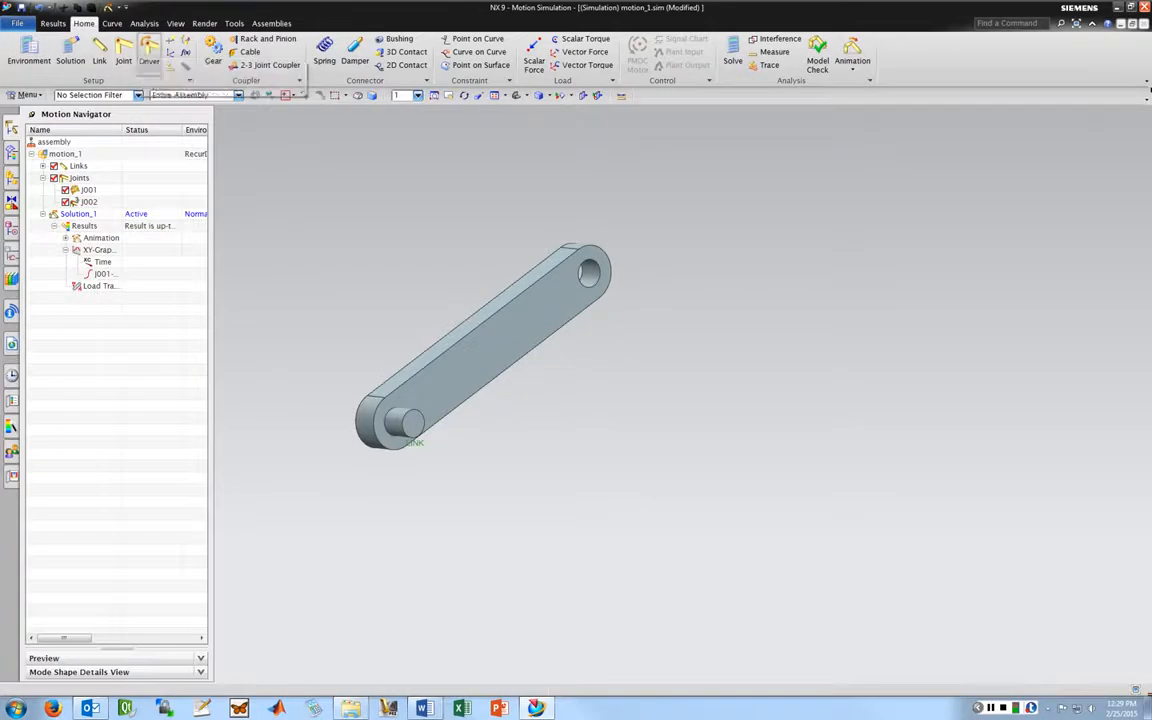
Step: Create a driver on joint J001 with Constant rotation, initial displacement 0 deg, initial velocity 0 degrees/sec and acceleration 10 degrees/sec^2
left_click(148, 55)
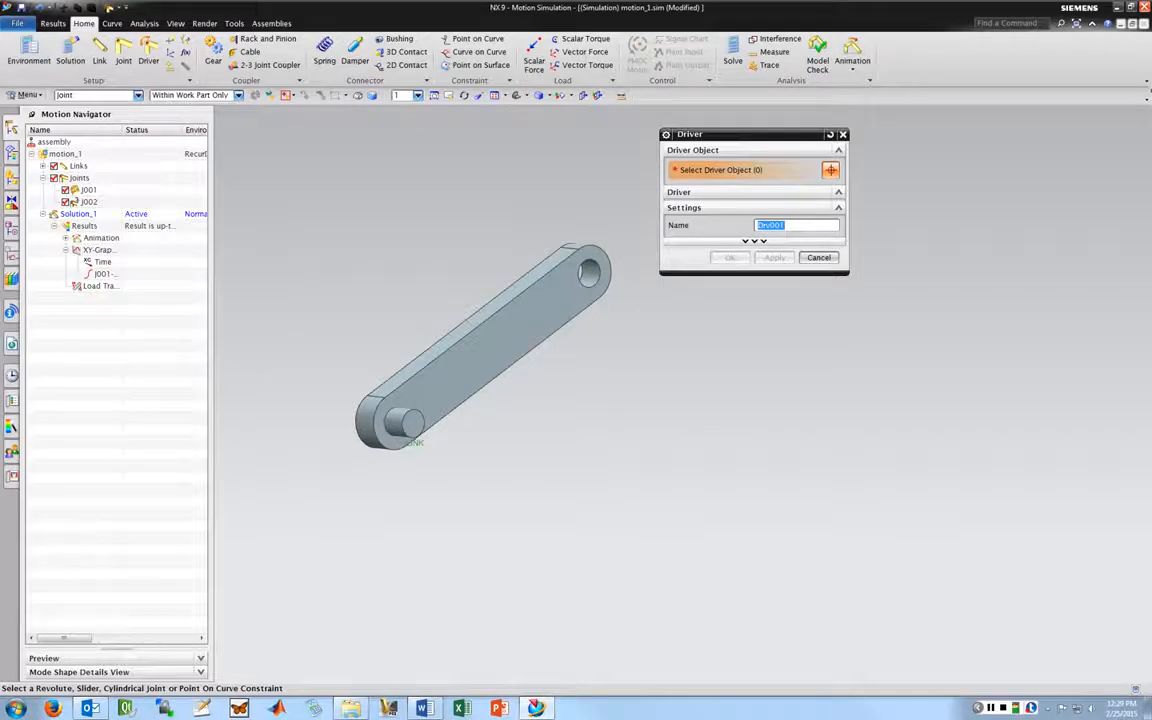
left_click(88, 190)
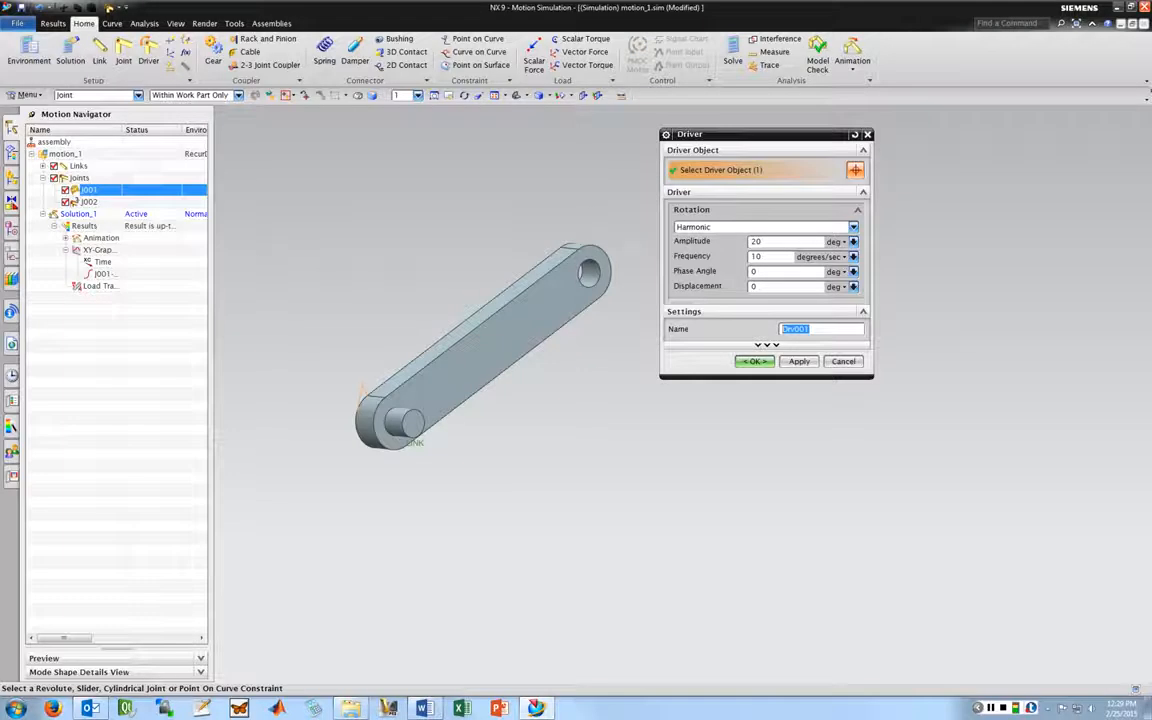
left_click(853, 227)
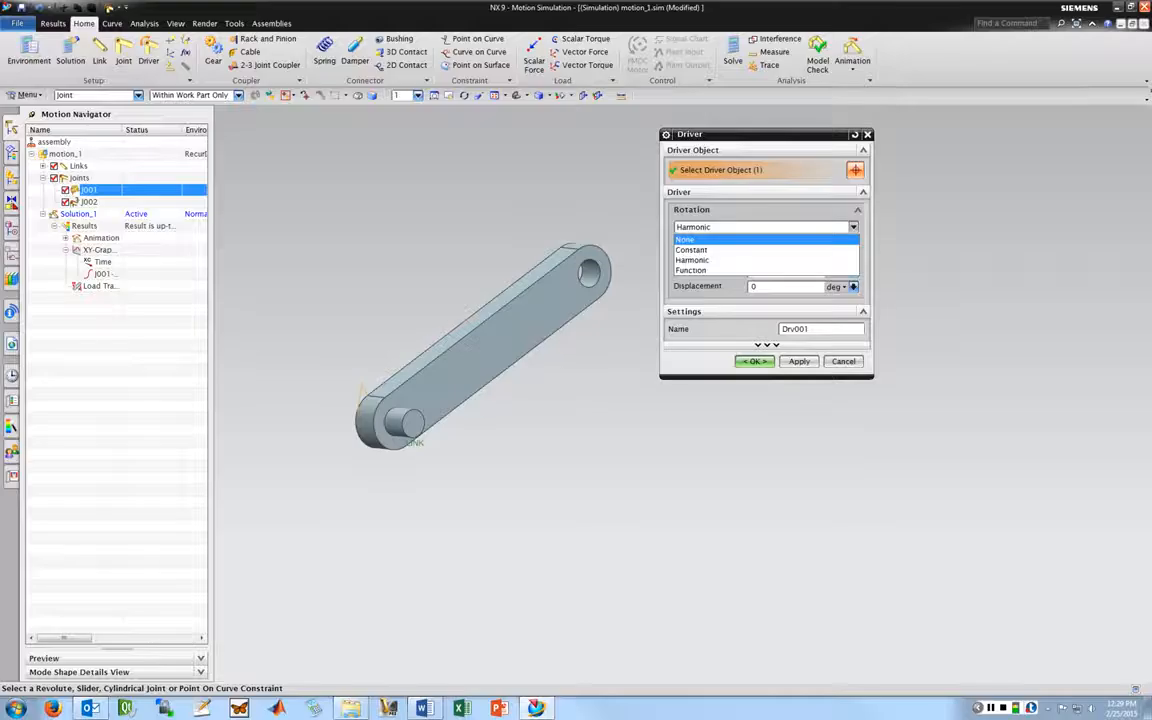
left_click(692, 250)
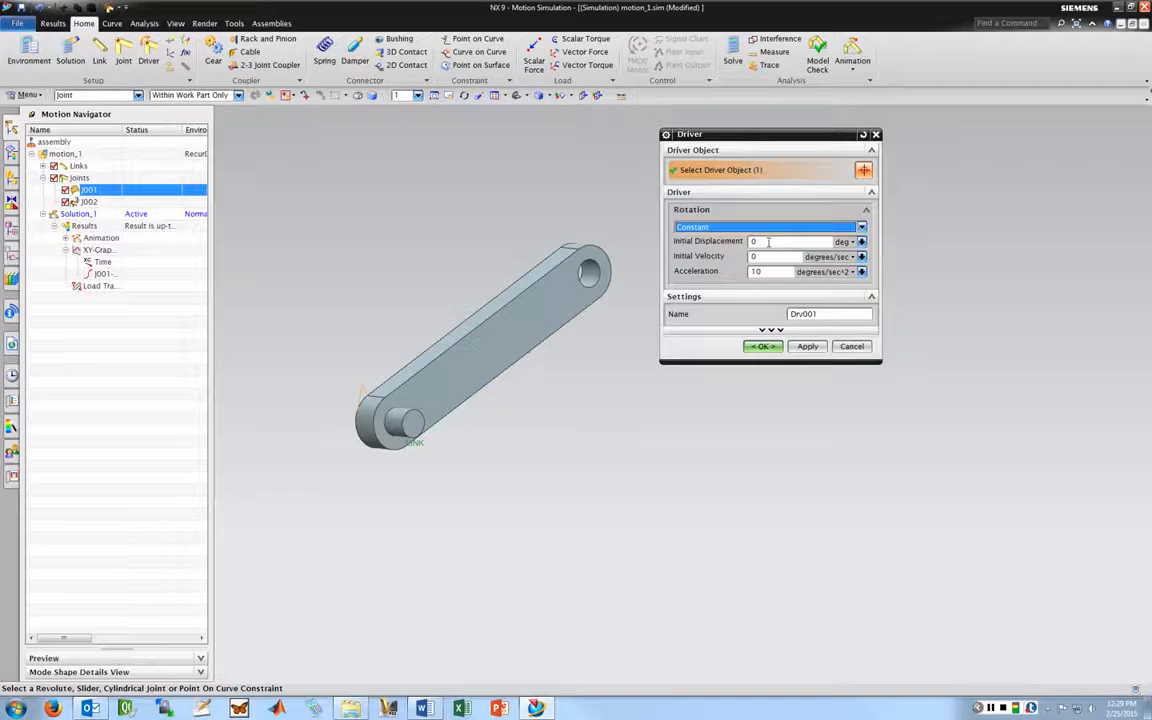
middle_click_drag(505, 236, 565, 403)
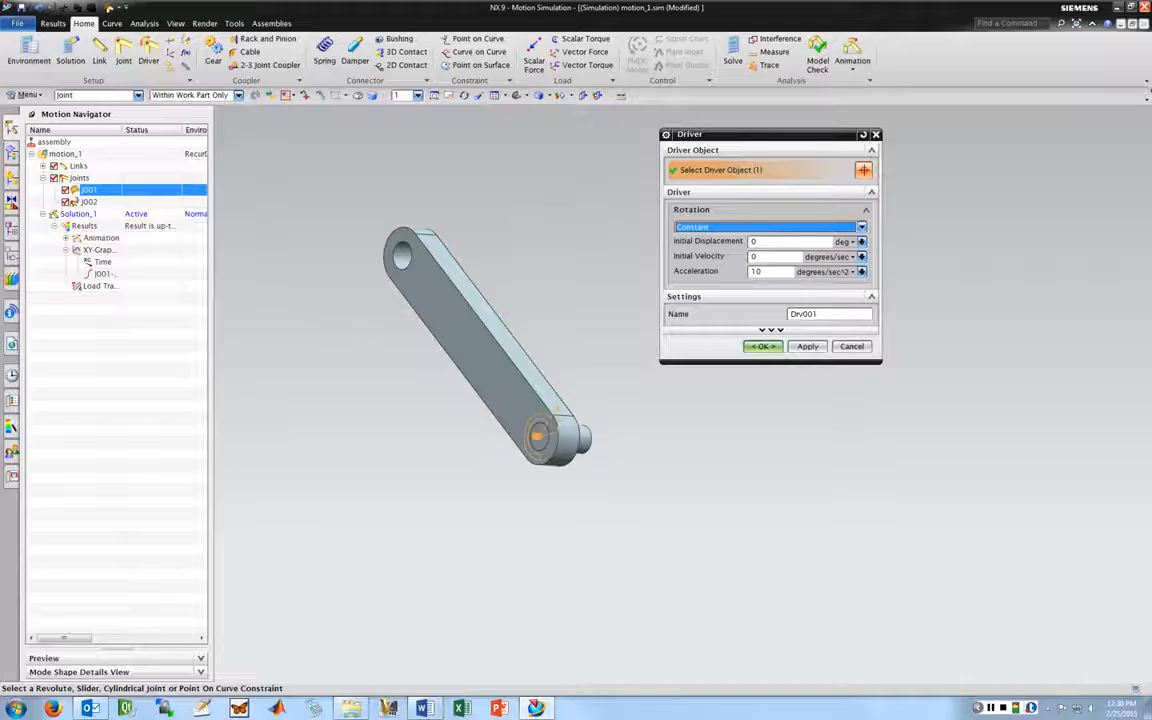
left_click(760, 346)
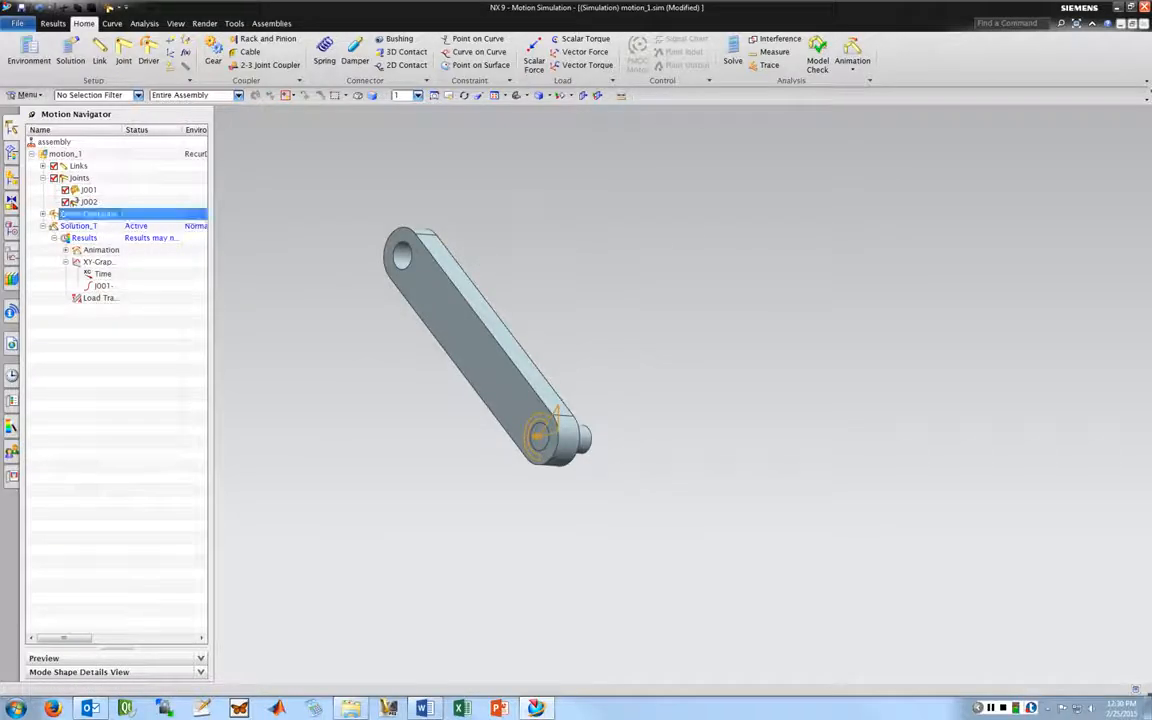
left_click(84, 226)
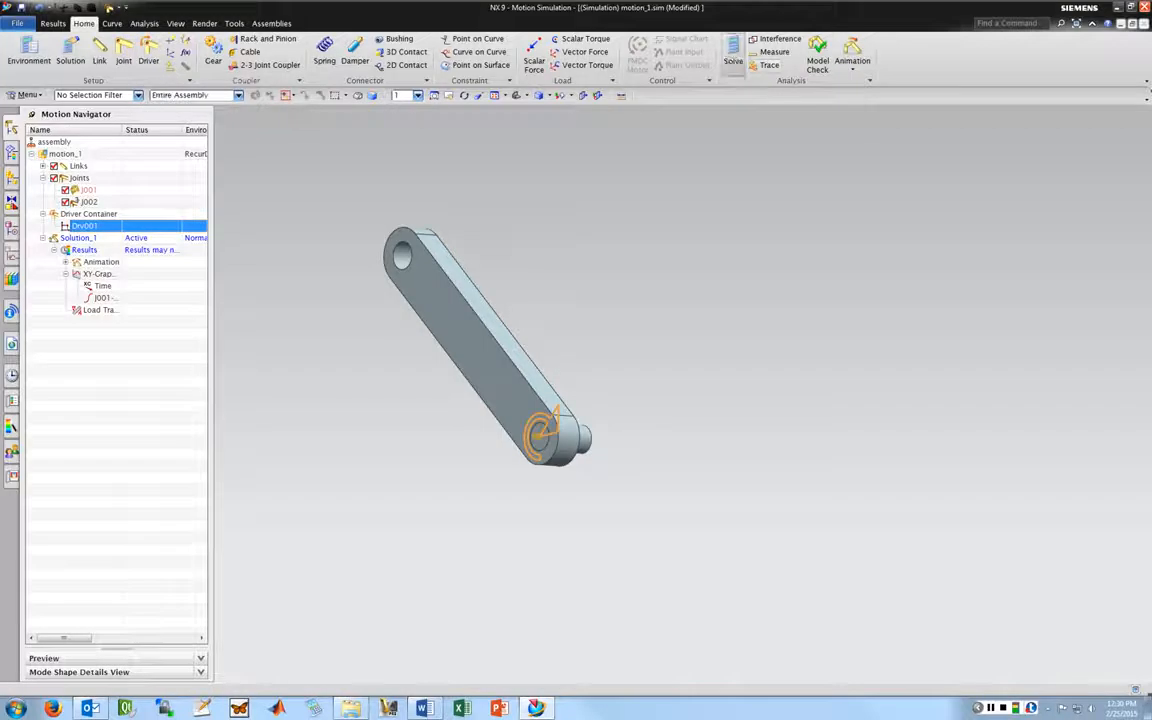
Step: Solve Solution_1 with the J001 driver and play the animation of the driven link
left_click(733, 54)
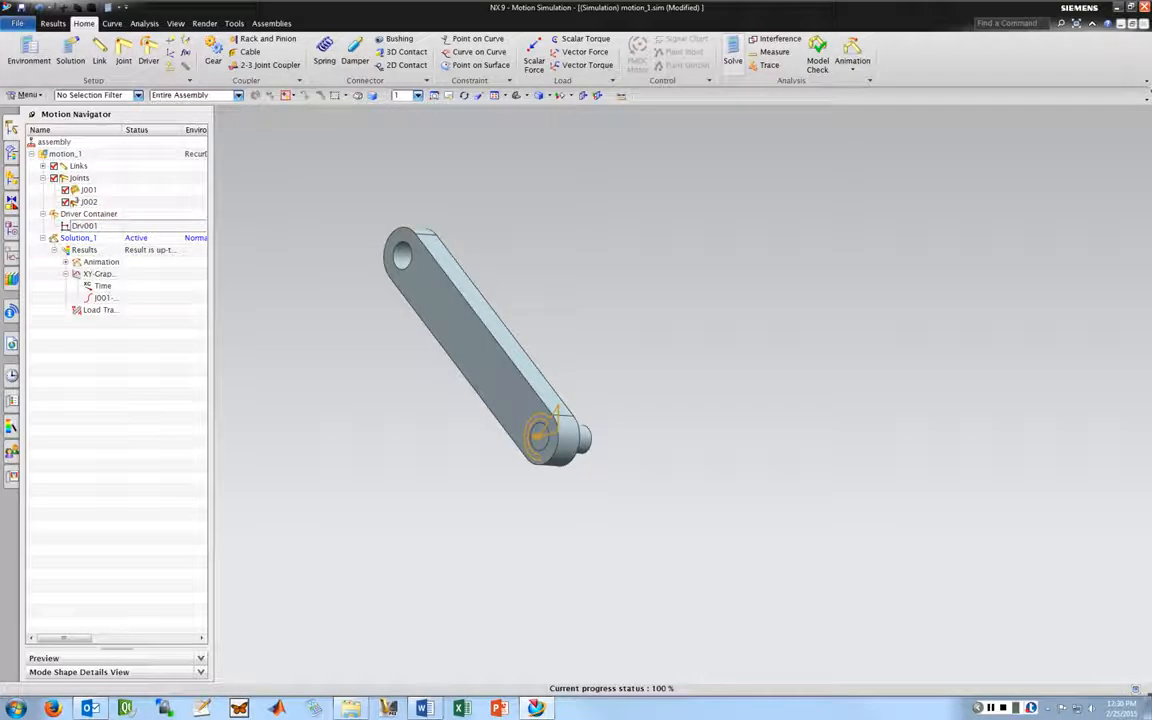
left_click(852, 55)
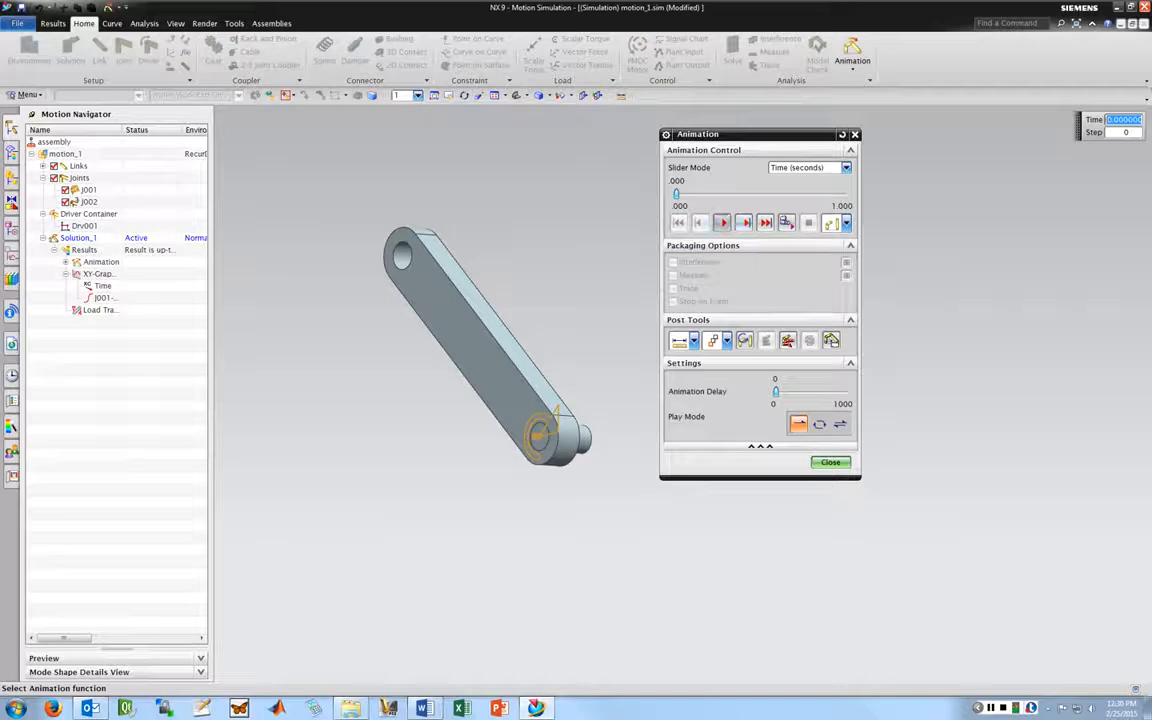
left_click(722, 222)
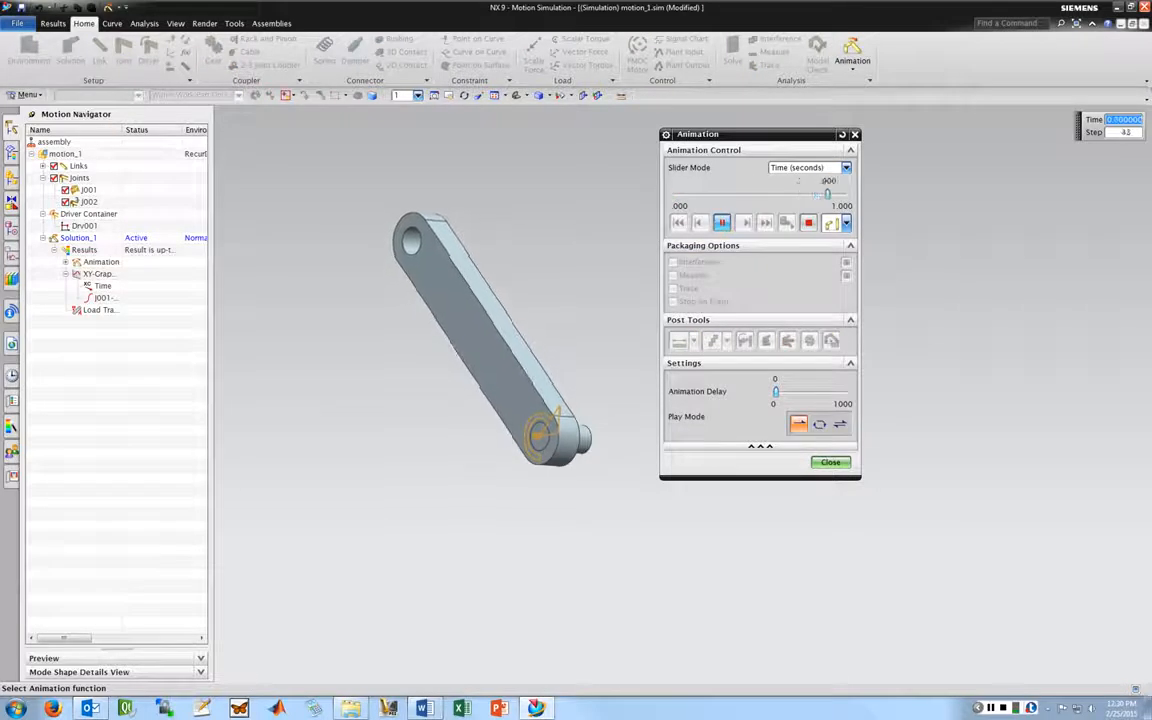
left_click(722, 222)
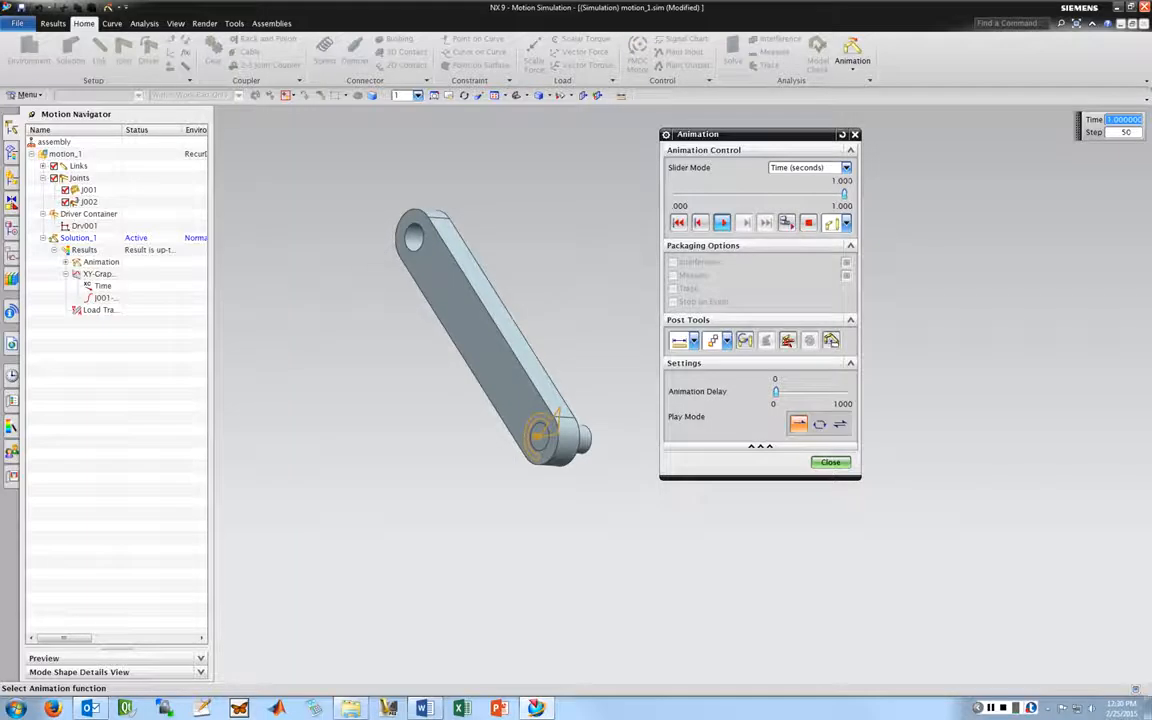
left_click(722, 222)
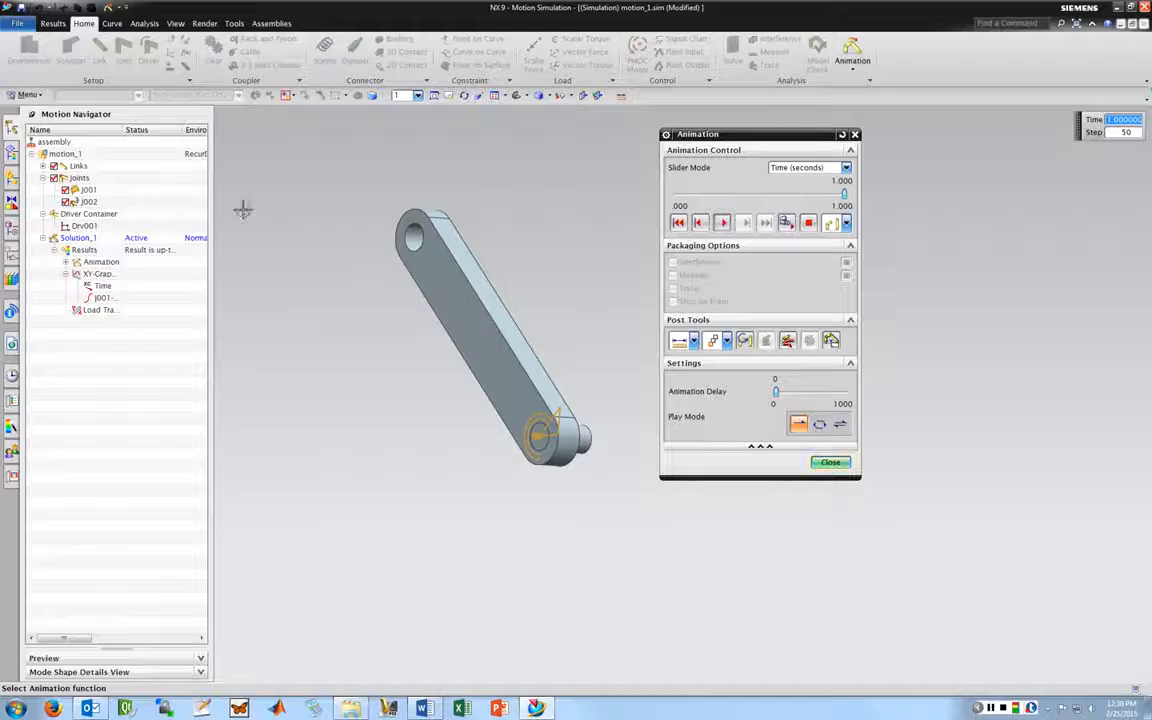
left_click(830, 462)
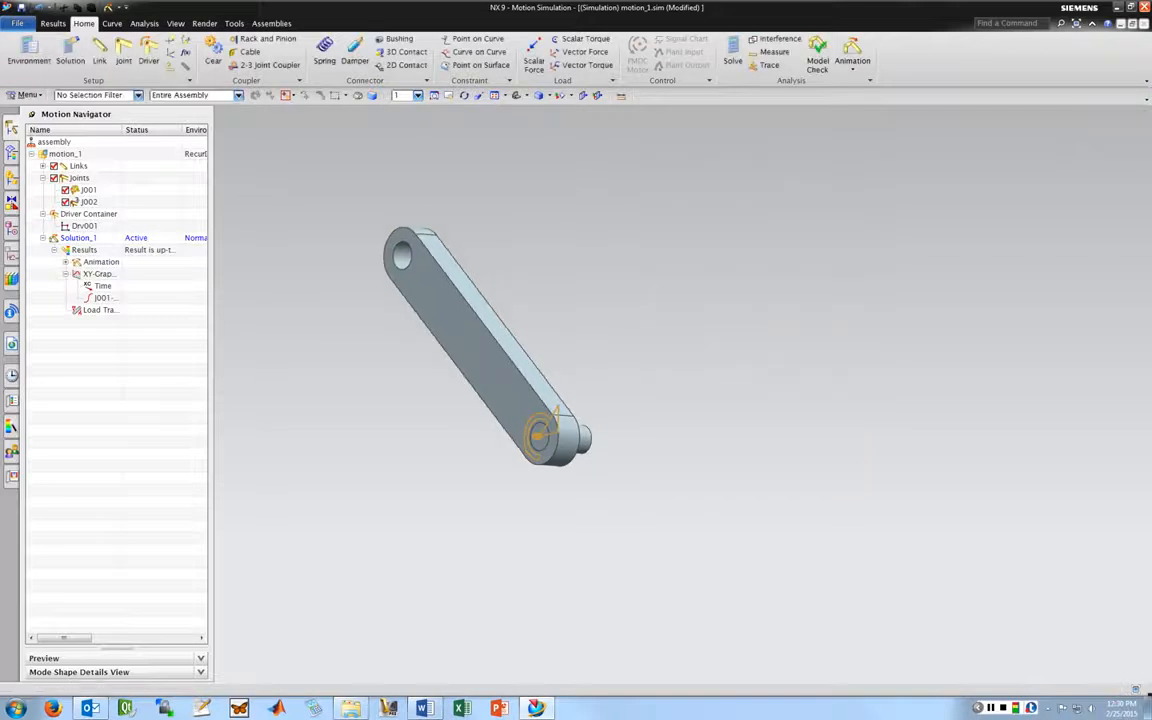
Step: Create a new XY graph and add joint J002's absolute Force request with the Force Magnitude component to its Y-axis definition
left_click(88, 190)
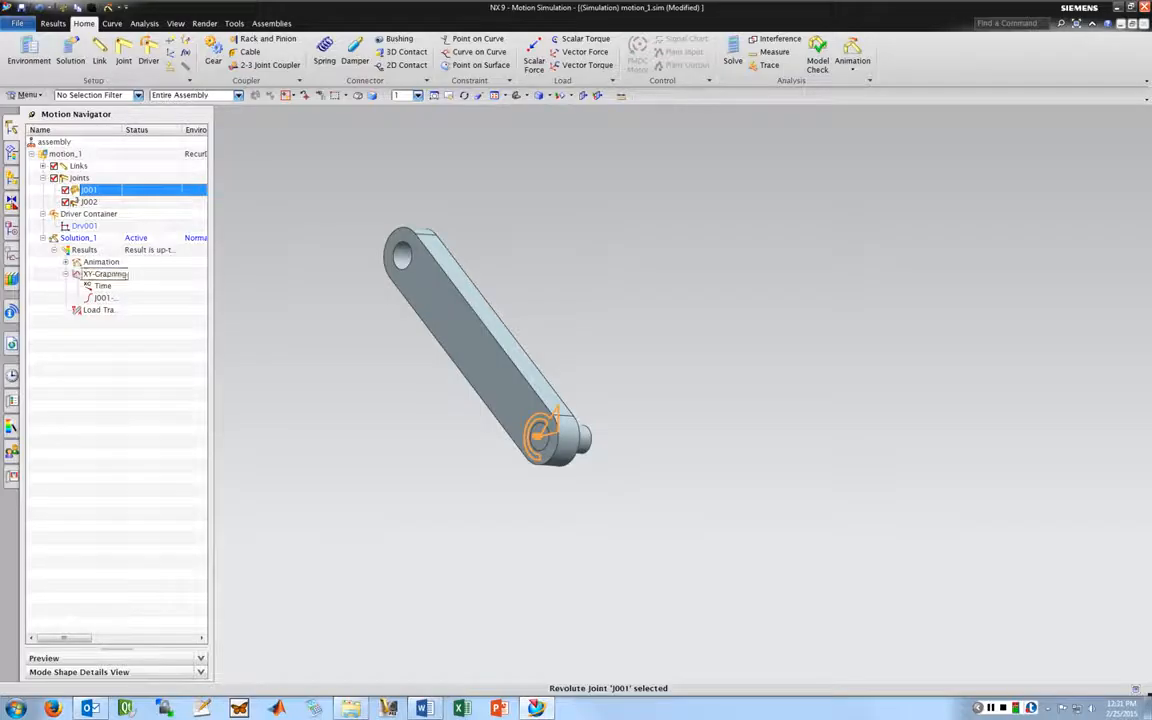
left_click(100, 274)
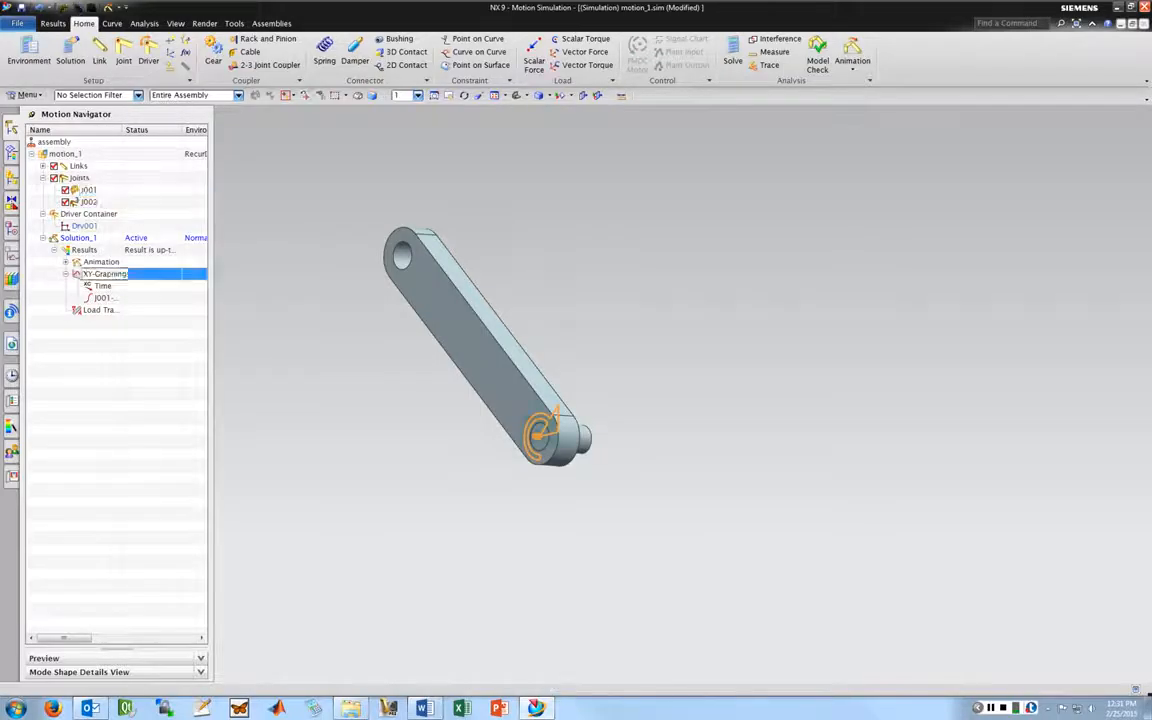
right_click(100, 274)
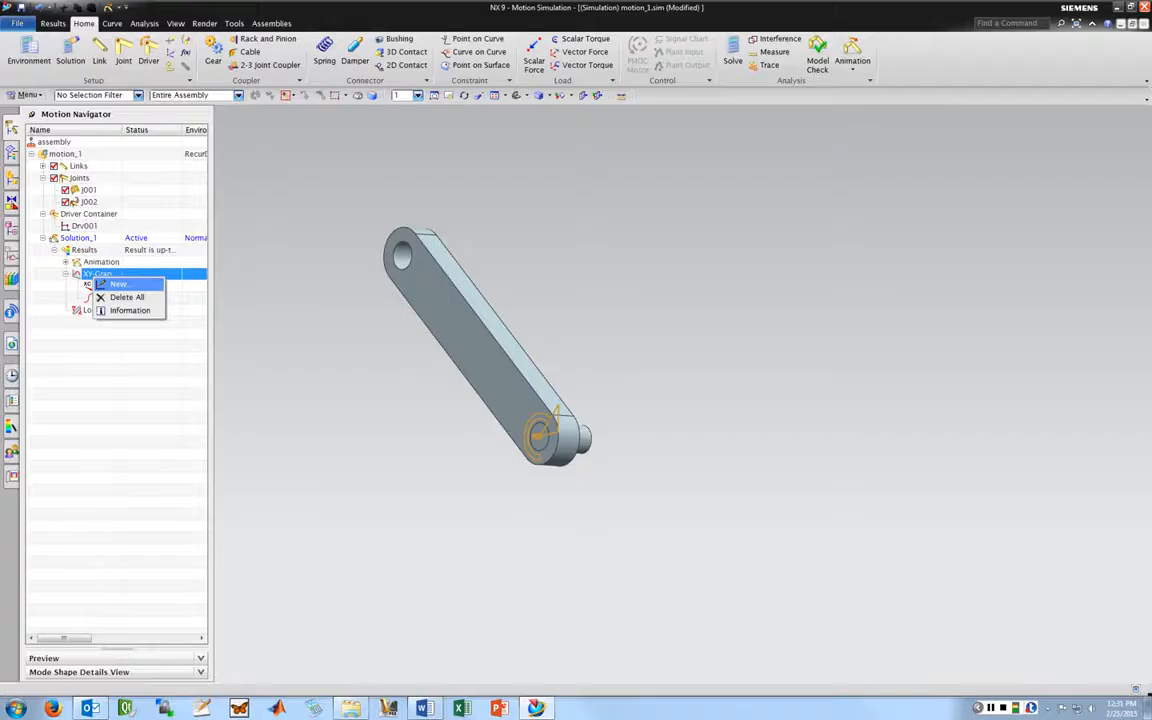
left_click(115, 285)
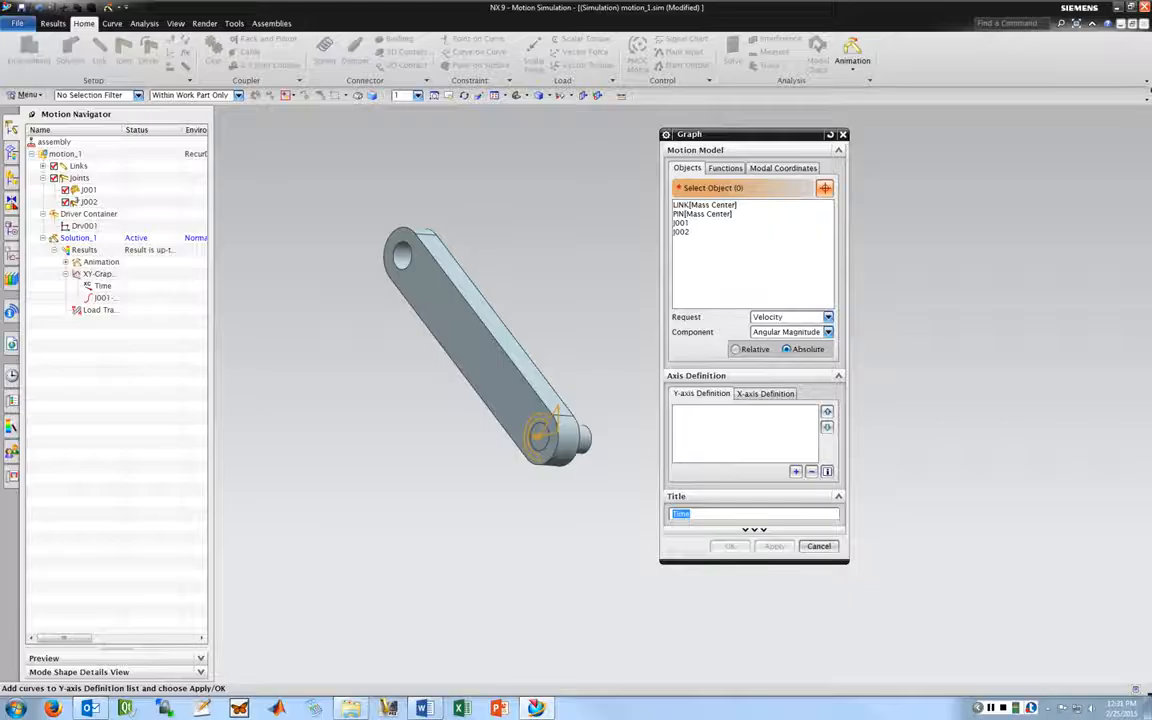
left_click(682, 223)
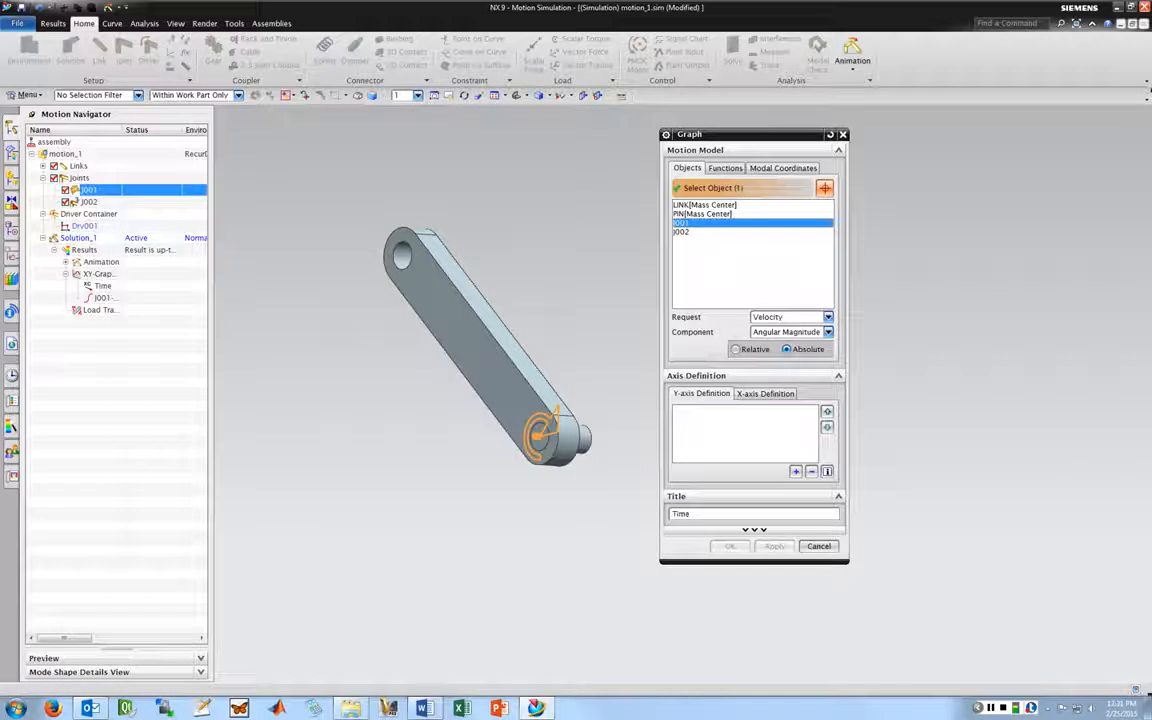
left_click(682, 232)
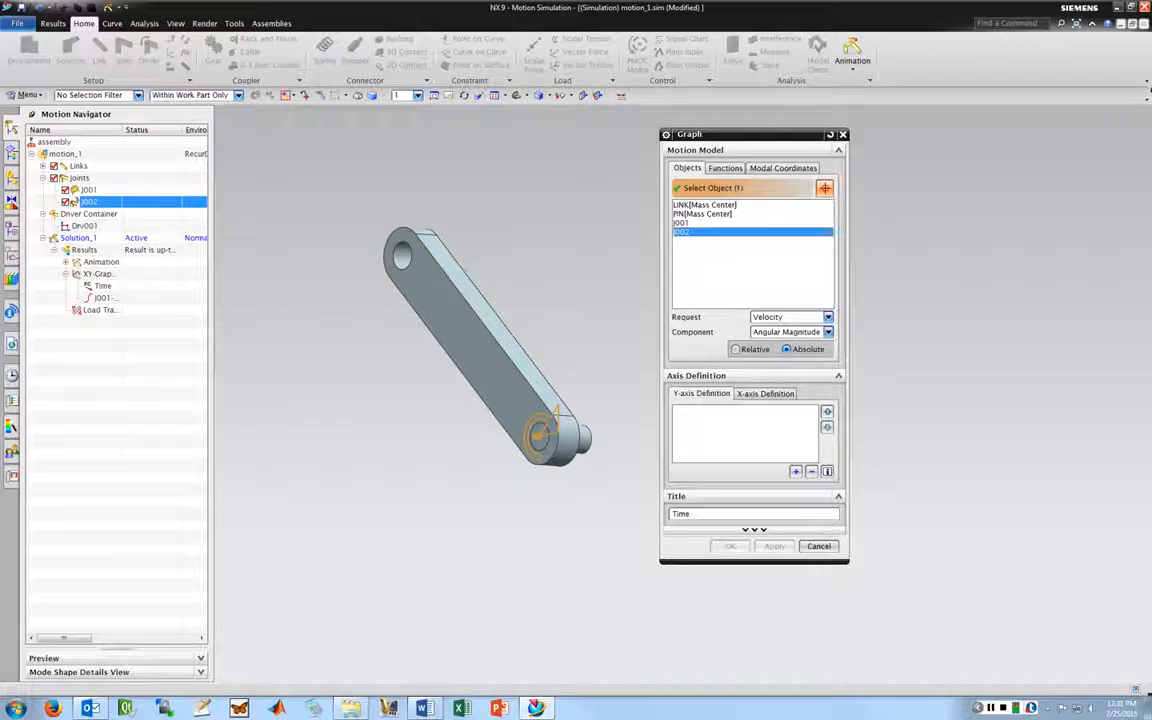
left_click(790, 316)
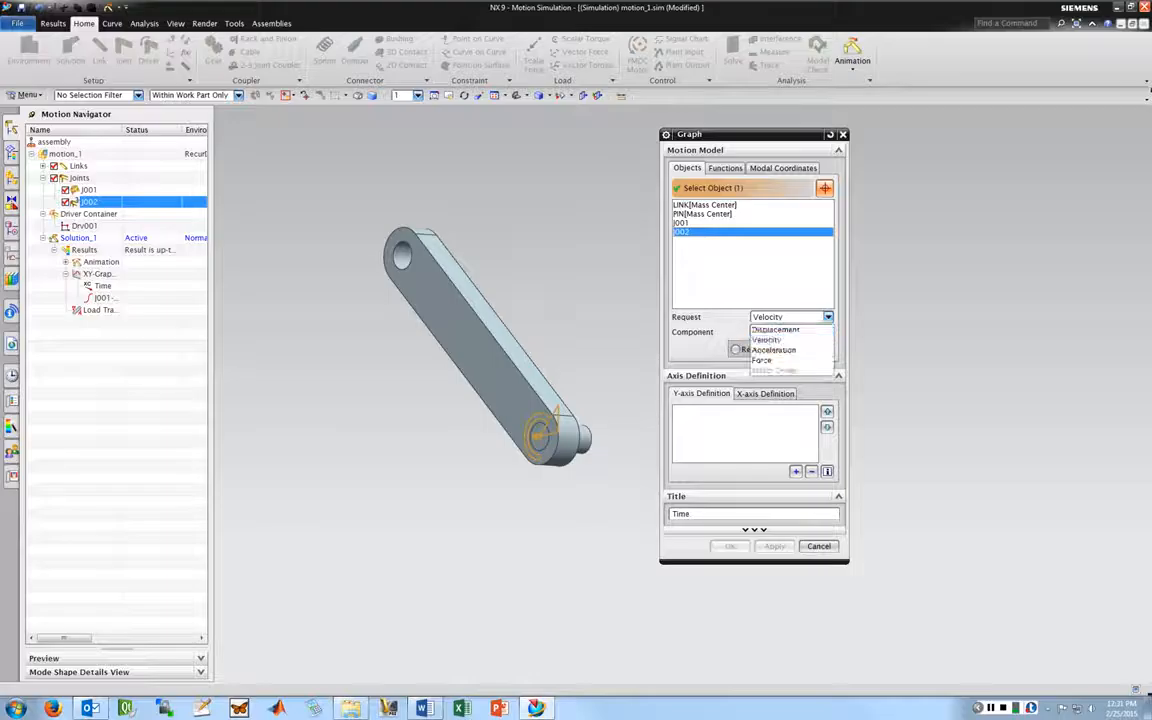
left_click(770, 358)
left_click(828, 331)
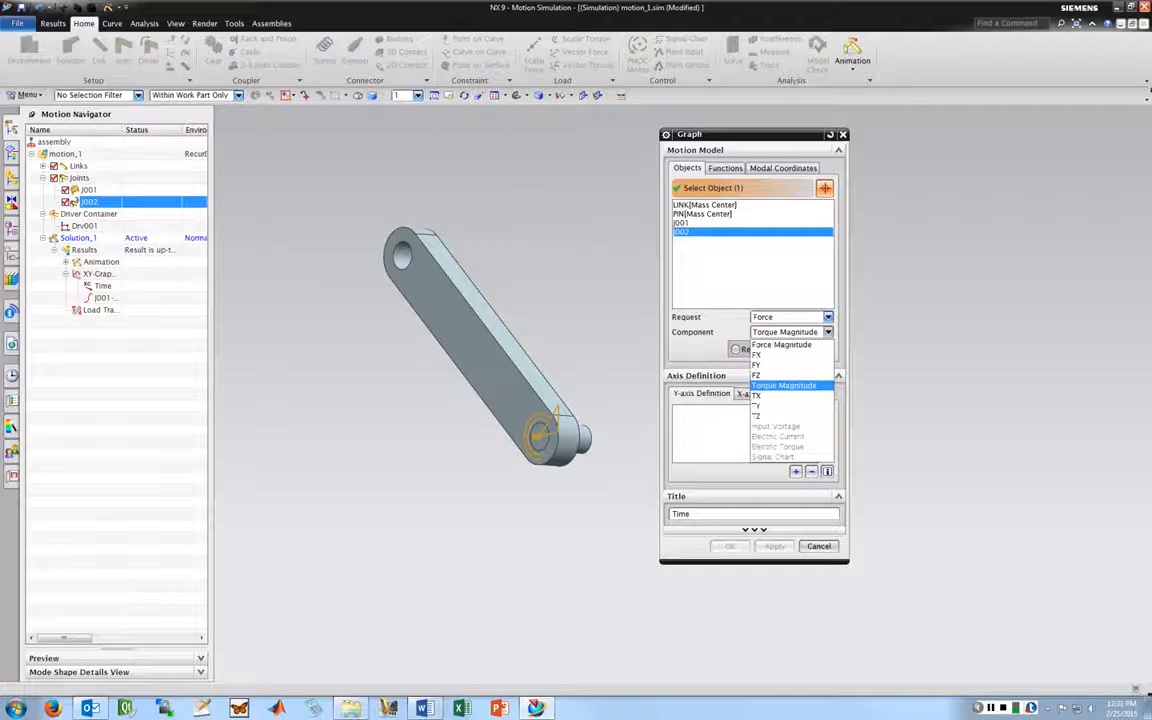
left_click(781, 344)
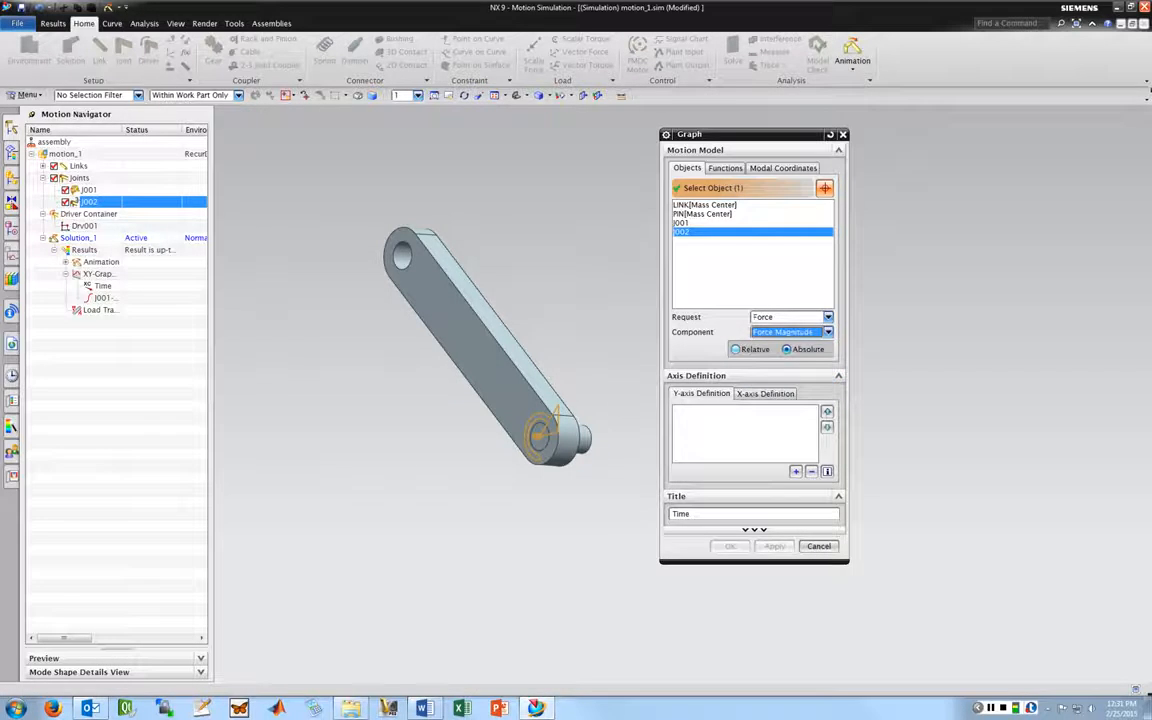
left_click(796, 471)
Step: Plot the J002 force magnitude curve against time in a new graph window, enlarge the window to view it, and close it
left_click(730, 546)
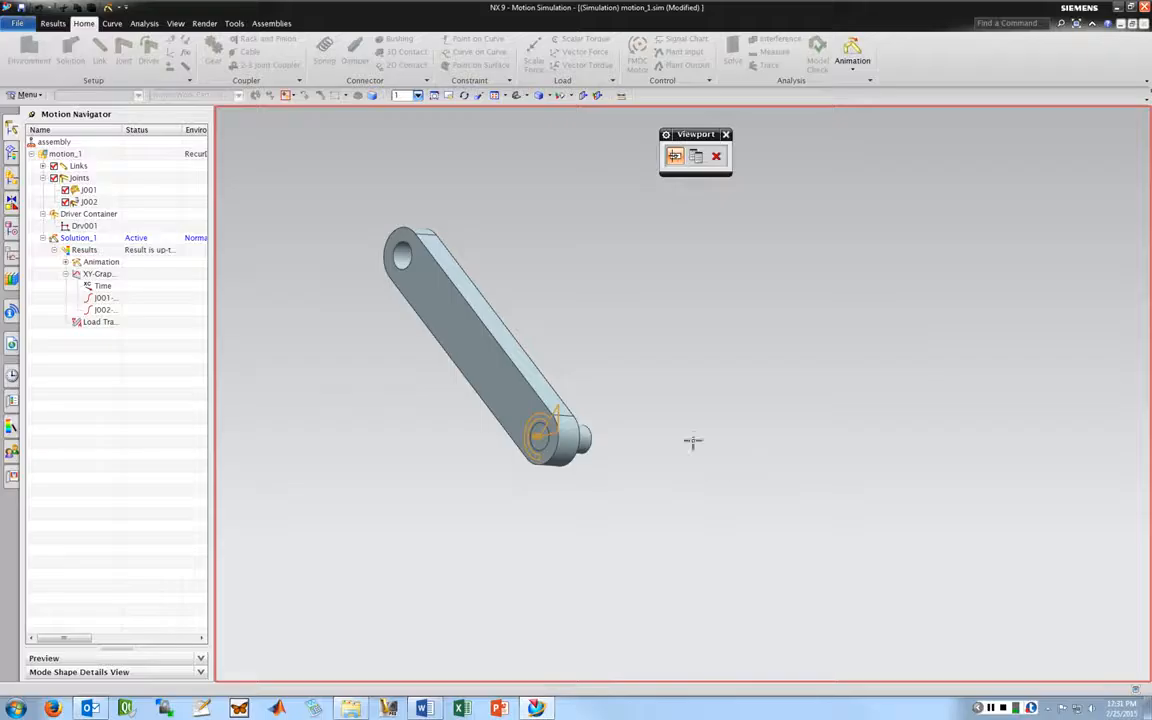
left_click(695, 156)
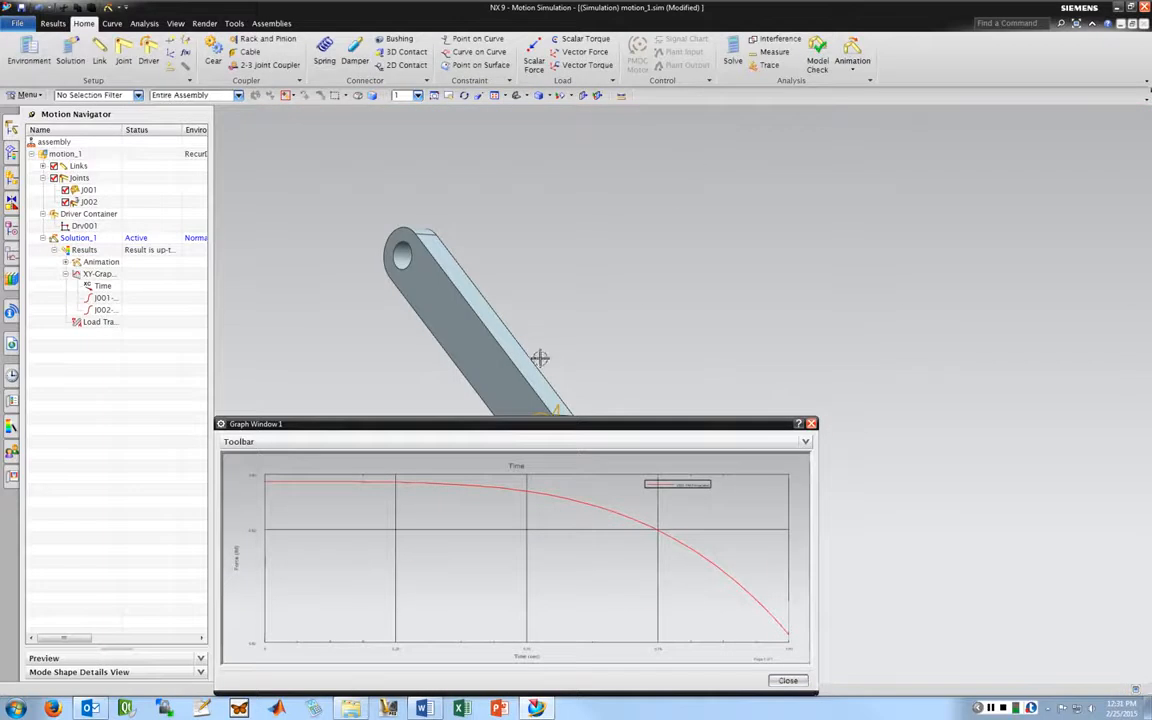
left_click_drag(510, 424, 518, 161)
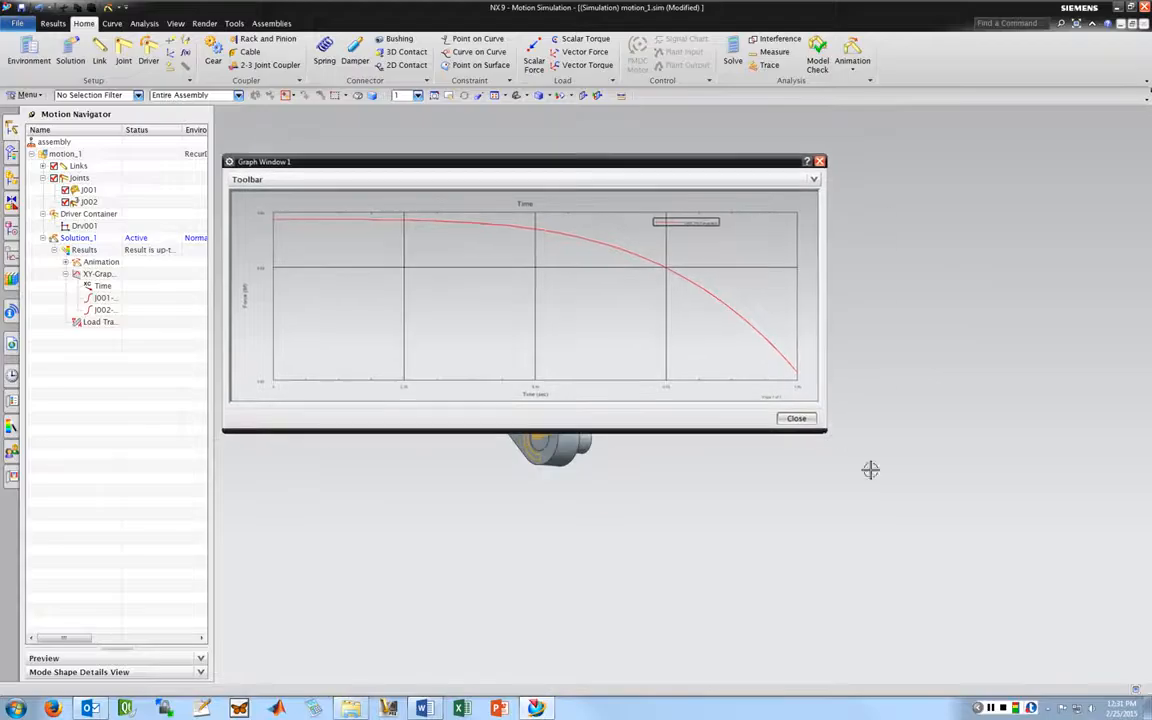
left_click_drag(828, 431, 951, 595)
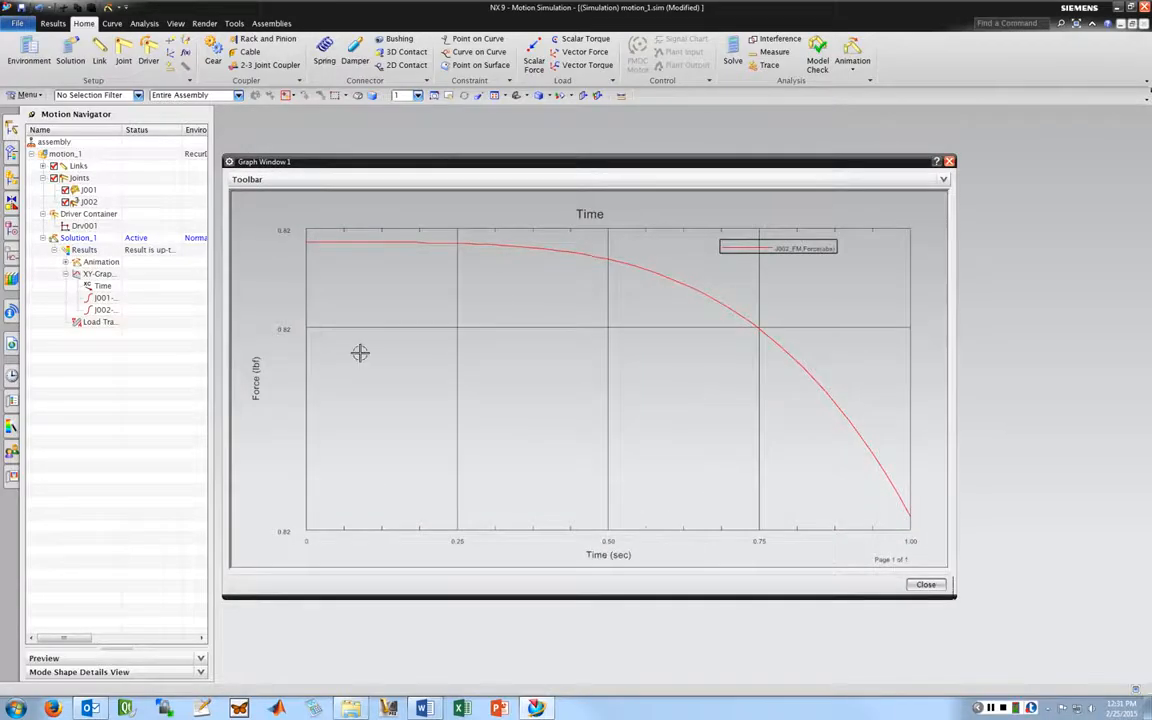
left_click_drag(440, 161, 465, 145)
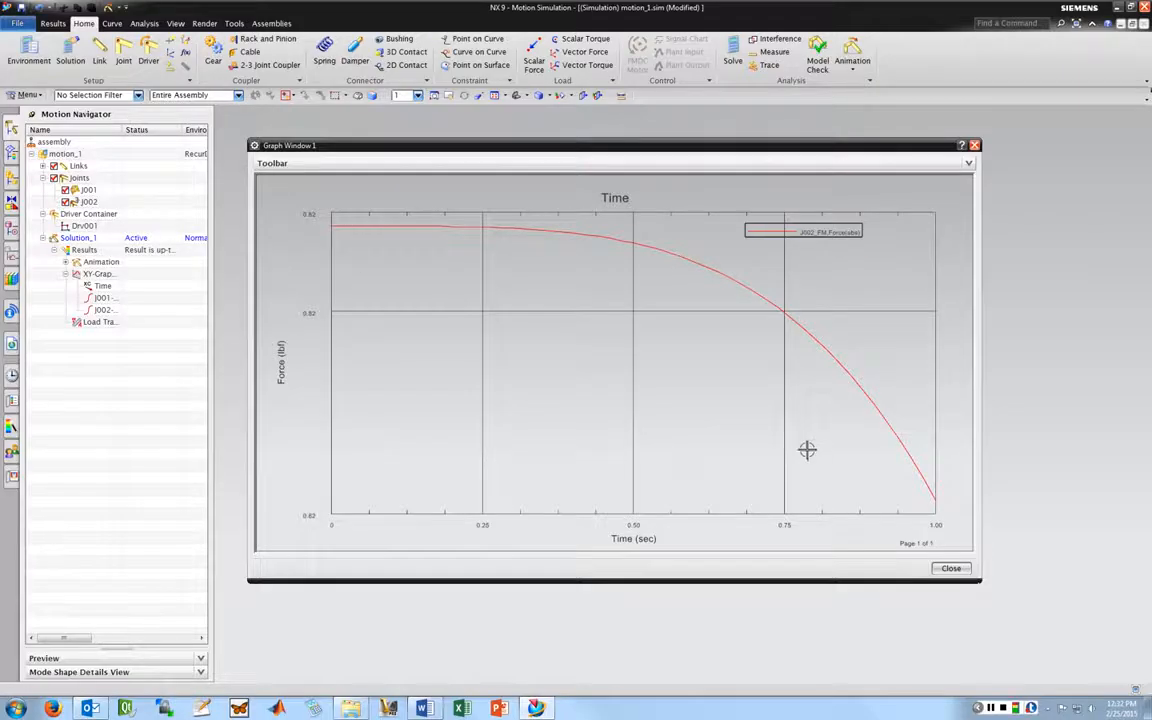
left_click(974, 146)
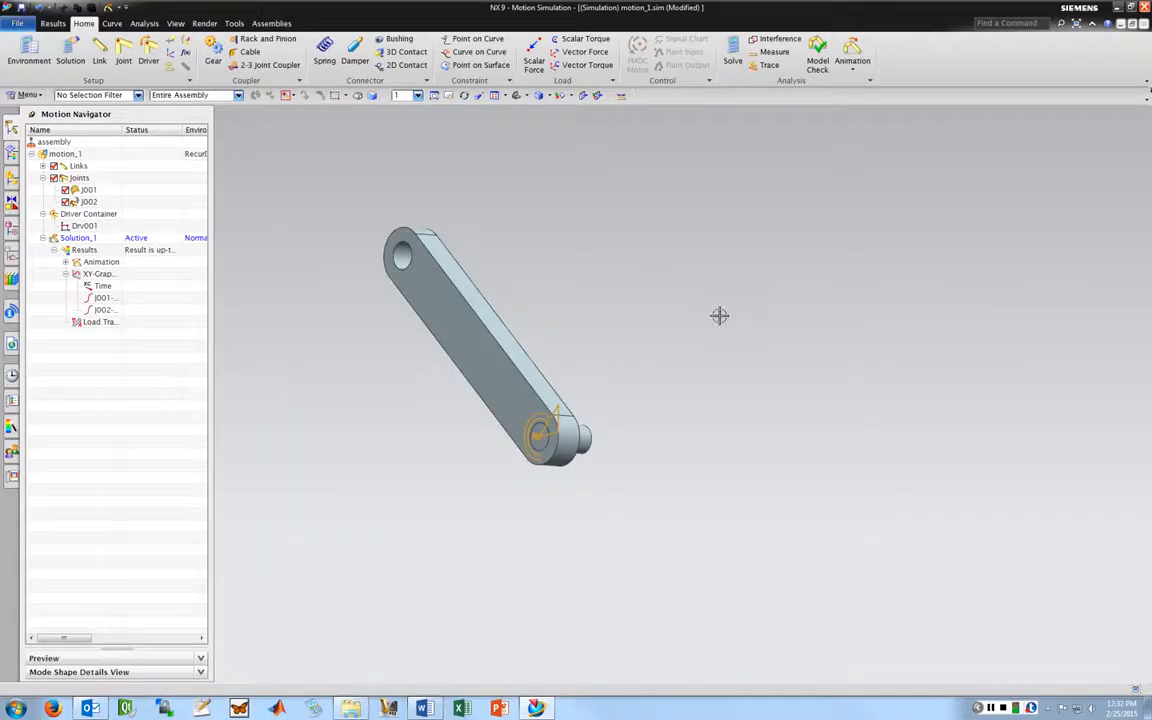
Step: Open the definition of LINK for editing and show its mass and inertia values
middle_click_drag(720, 316, 635, 360)
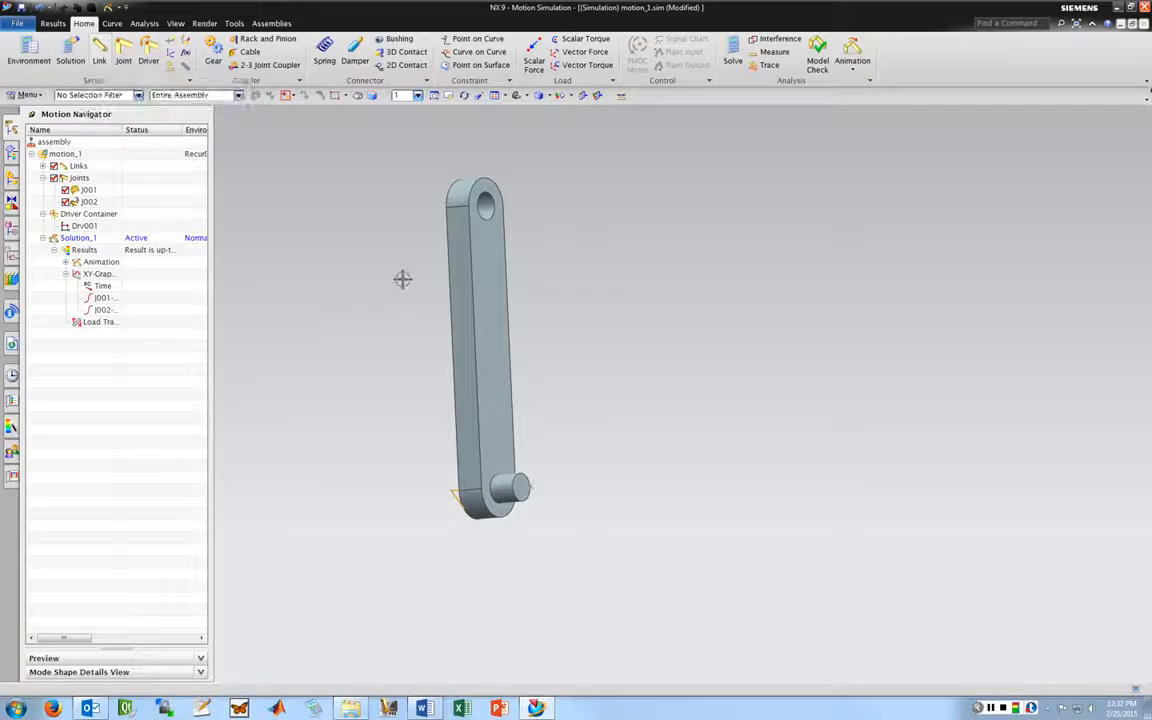
middle_click_drag(483, 267, 429, 219)
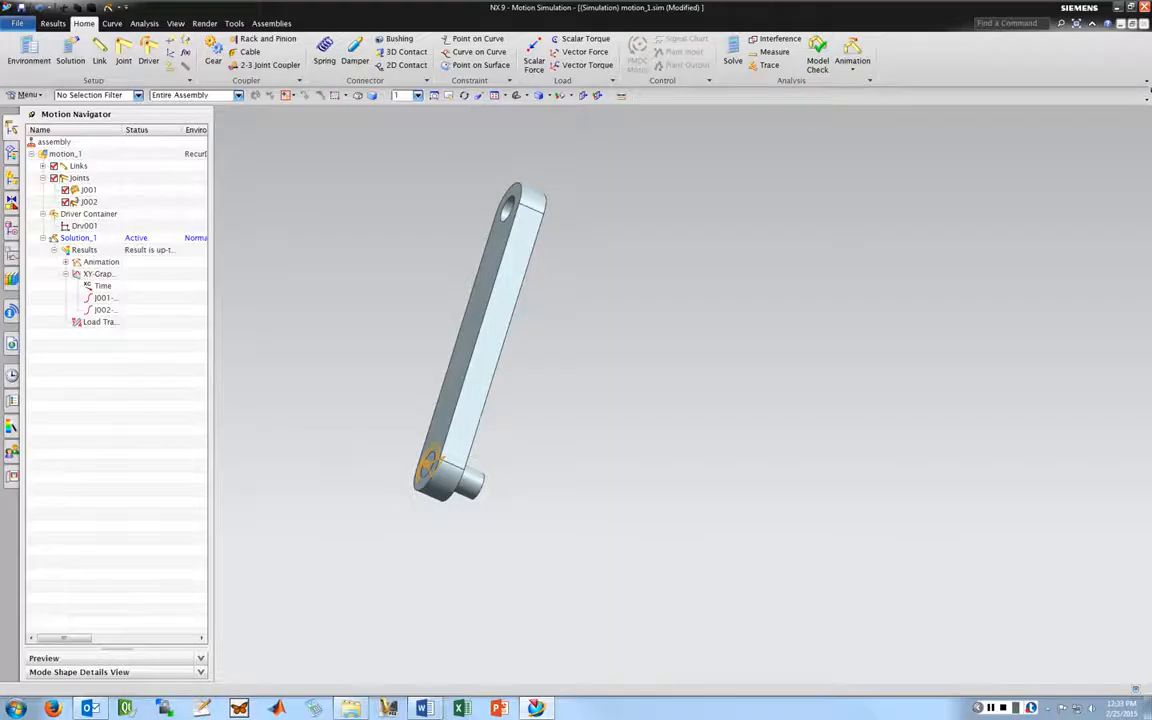
left_click(42, 165)
right_click(88, 177)
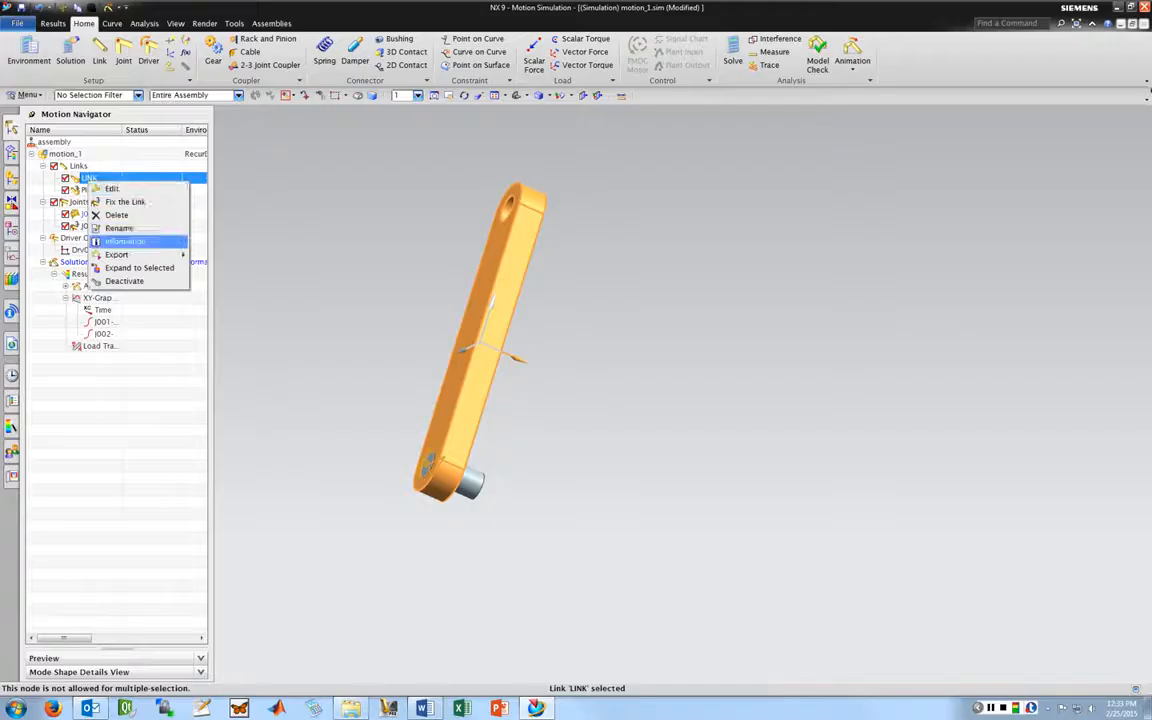
left_click(112, 188)
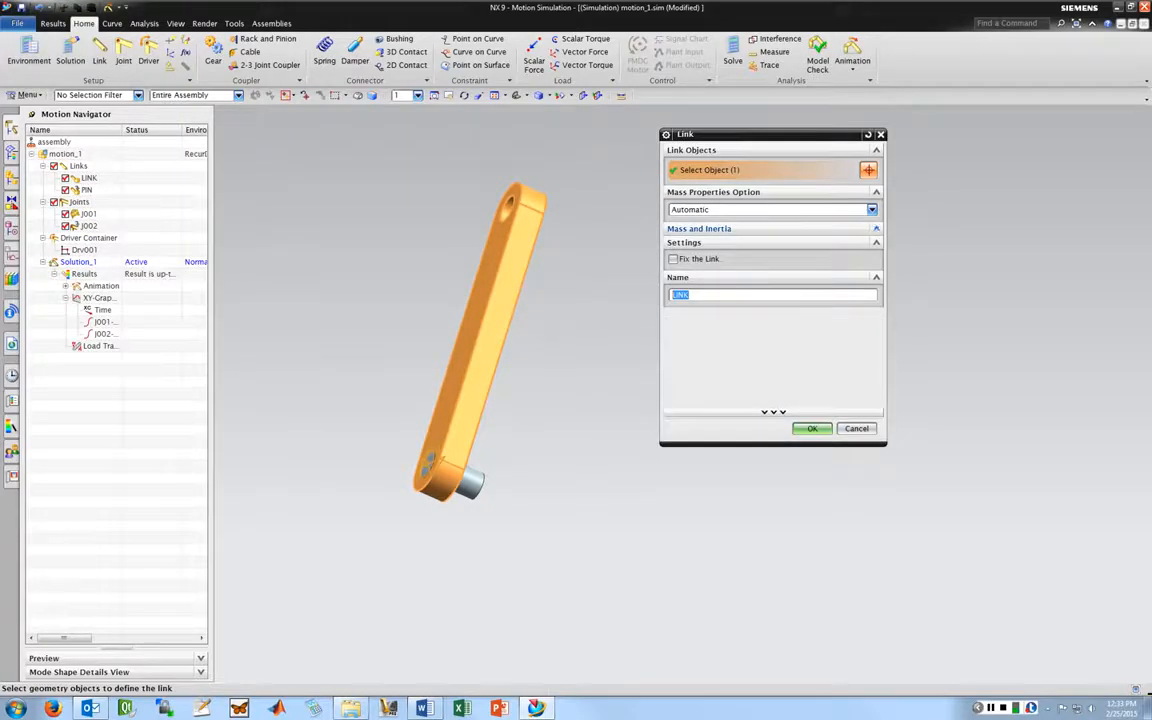
left_click(876, 229)
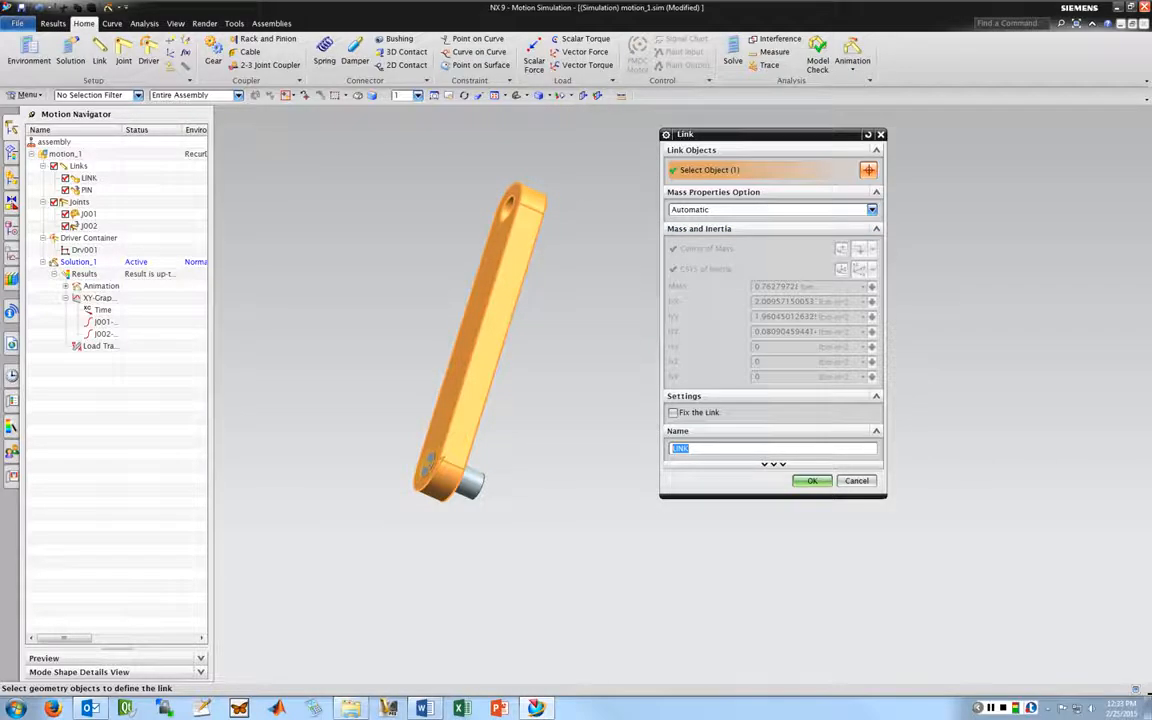
Step: Try the User Defined mass properties option for LINK, and return the option to Automatic
left_click(871, 210)
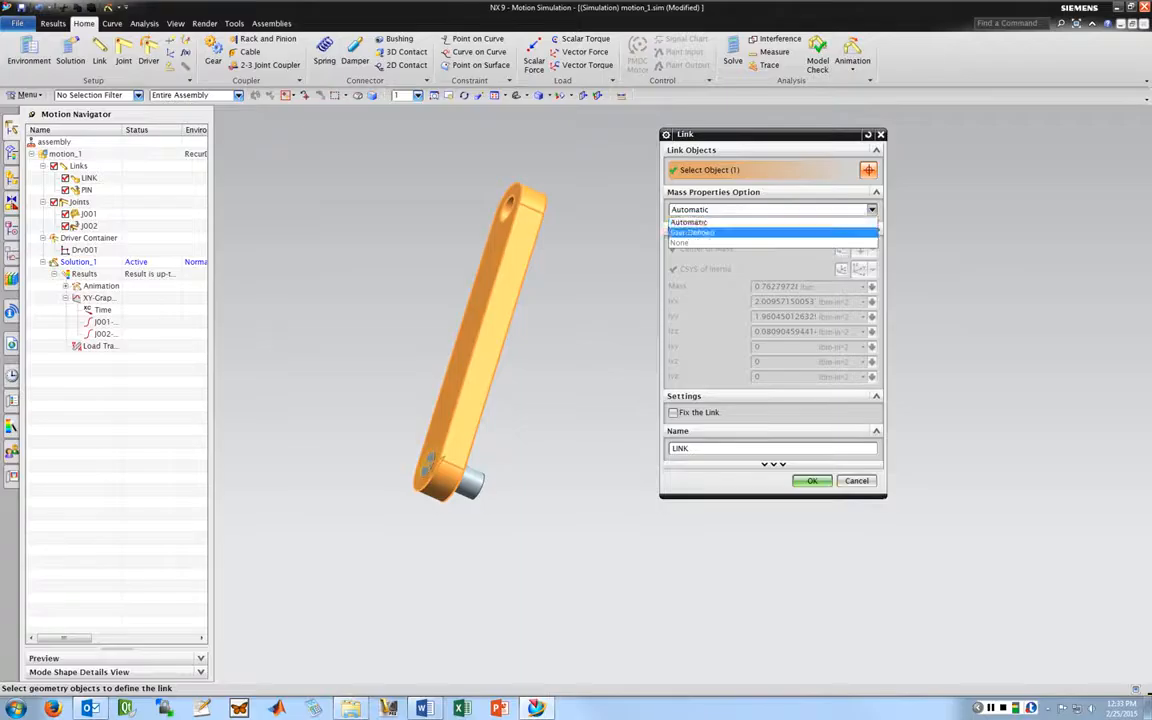
left_click(693, 232)
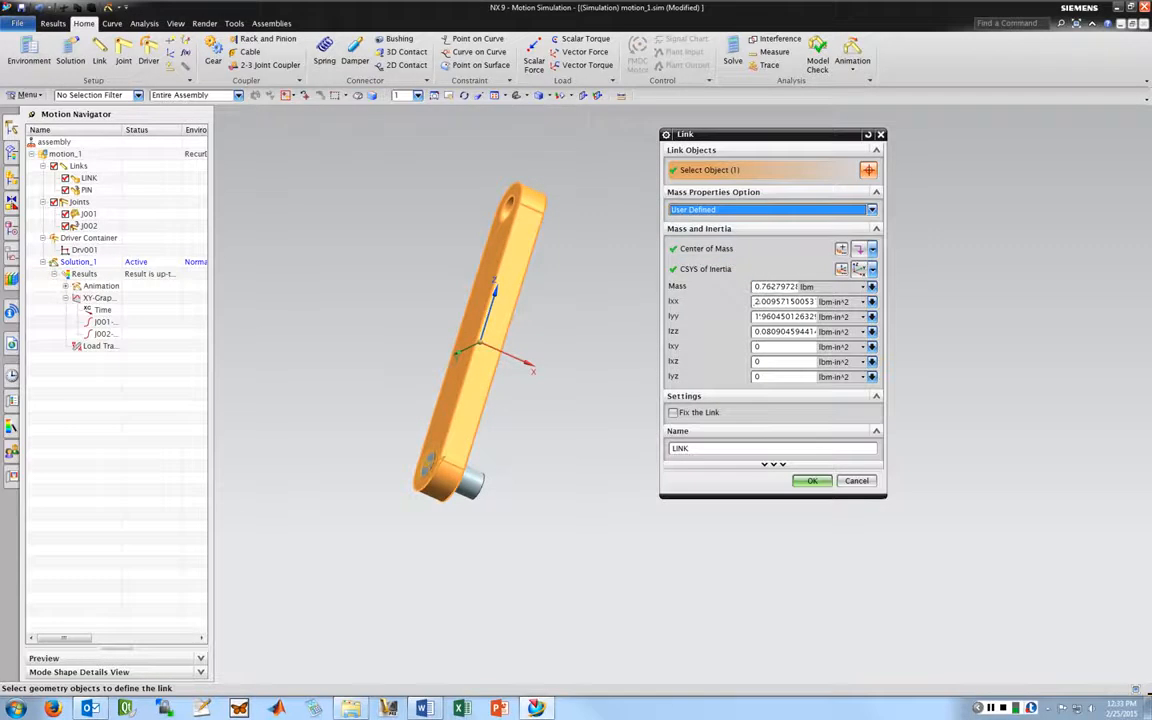
left_click(758, 210)
left_click(750, 222)
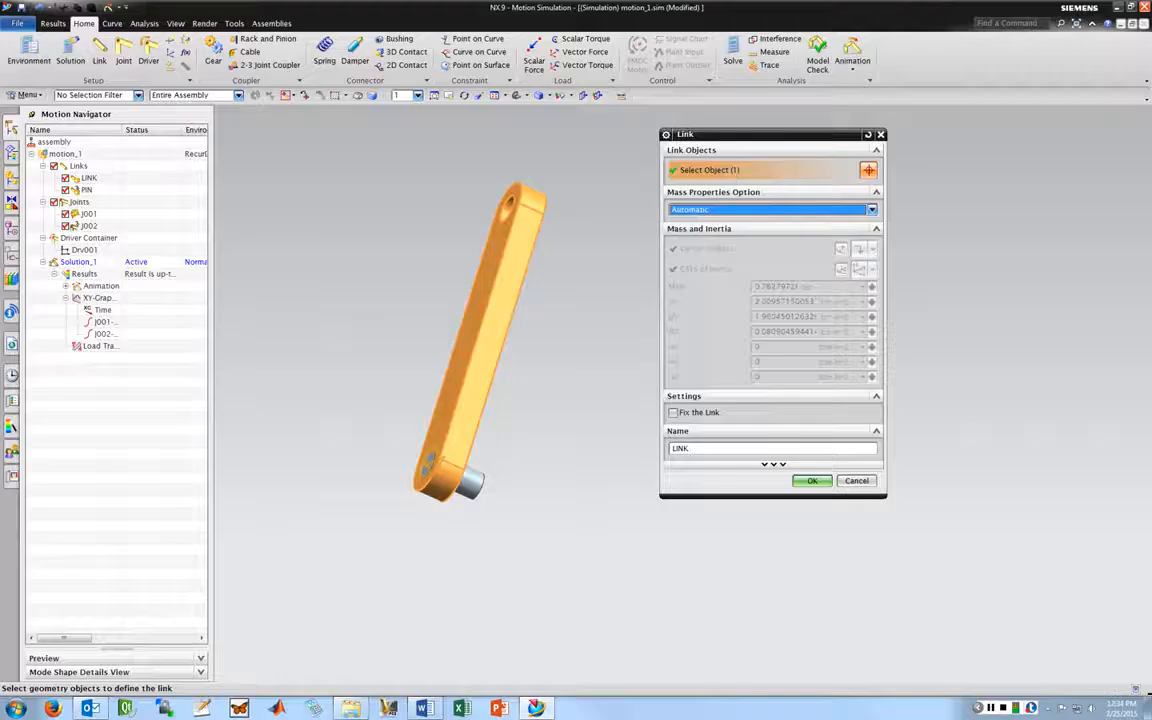
Step: Show LINK's initial translation and rotation velocity options, review its mass and inertia again, and close the link definition
left_click(772, 464)
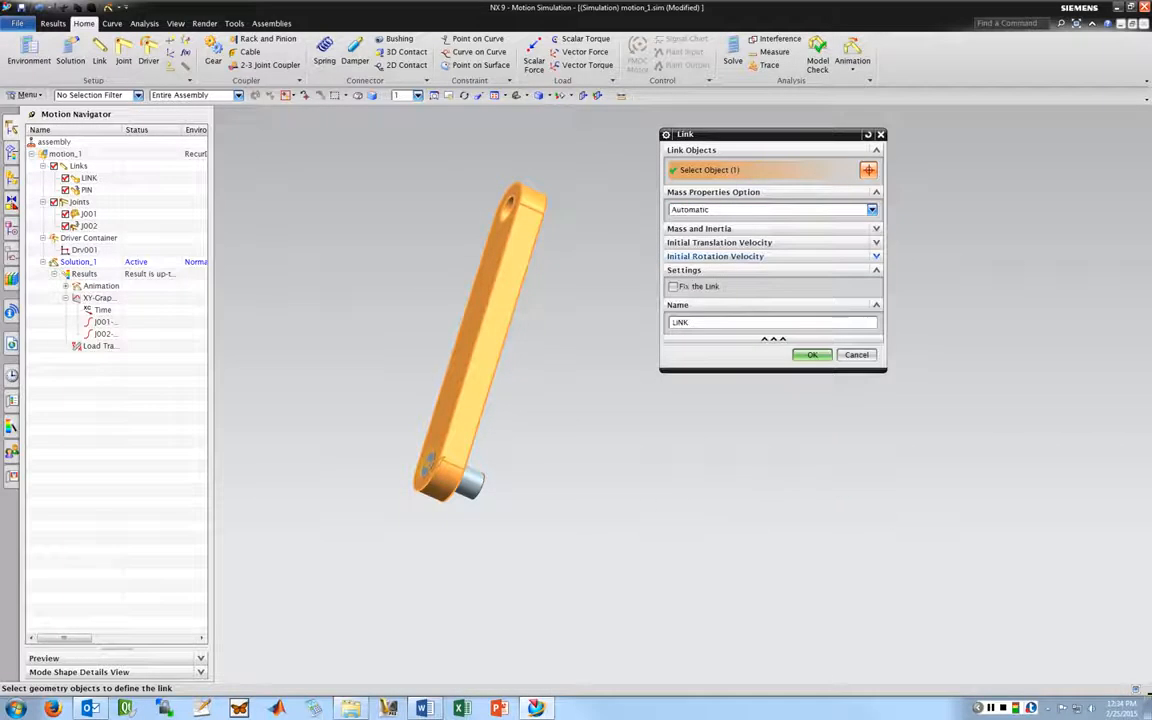
left_click_drag(765, 134, 733, 129)
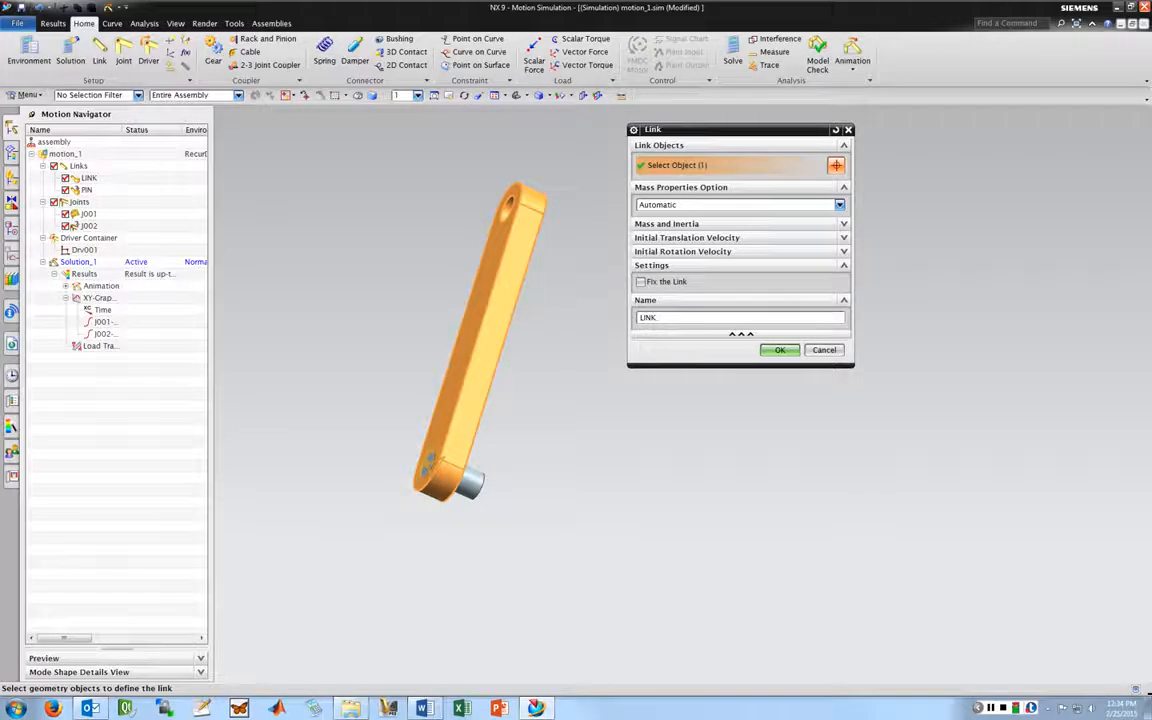
left_click(668, 224)
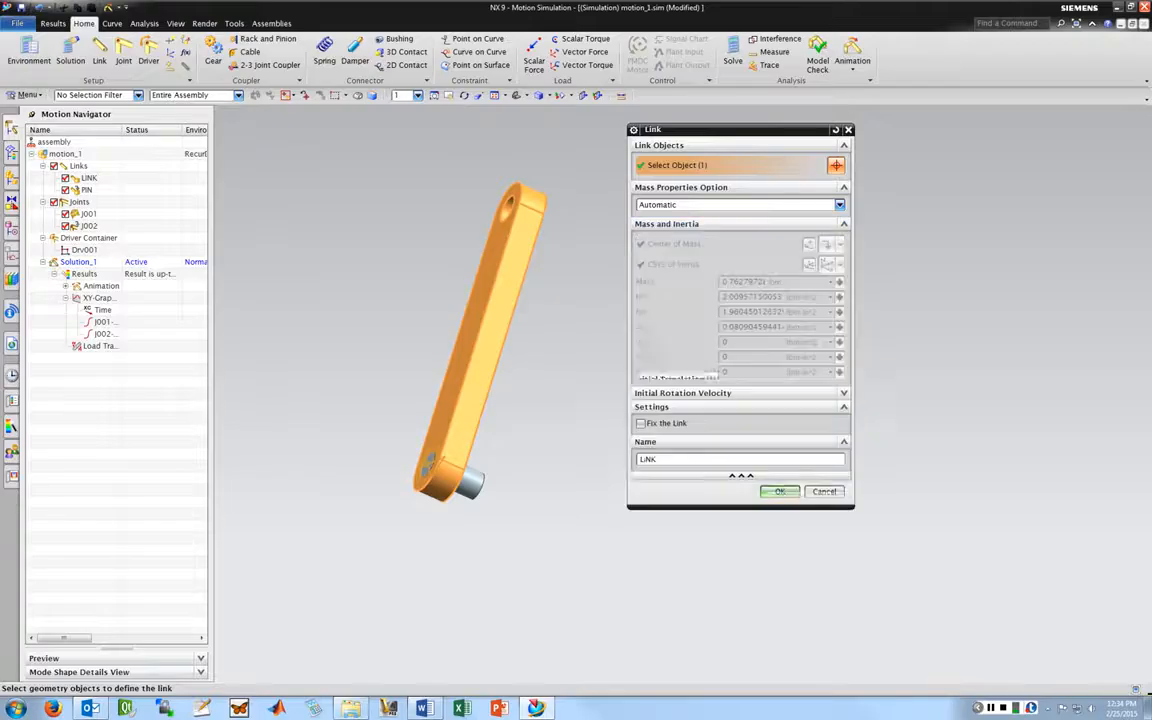
left_click(772, 503)
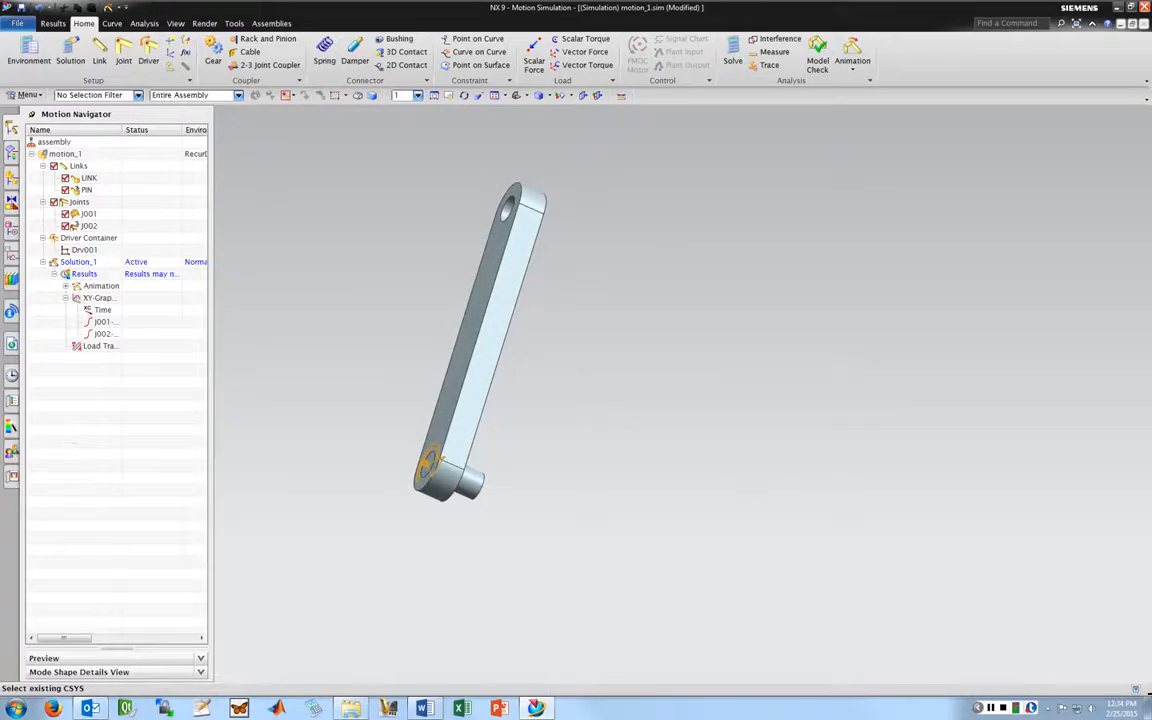
Step: Open the display settings of the link component in the model for editing
left_click(502, 314)
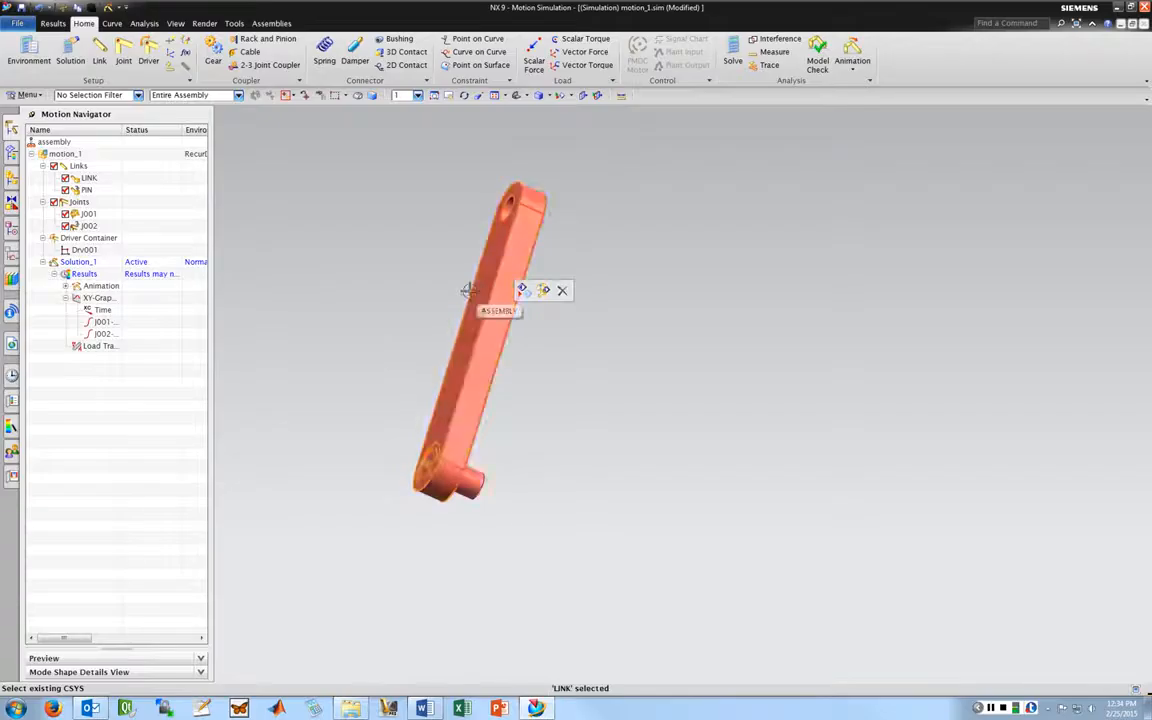
right_click(466, 285)
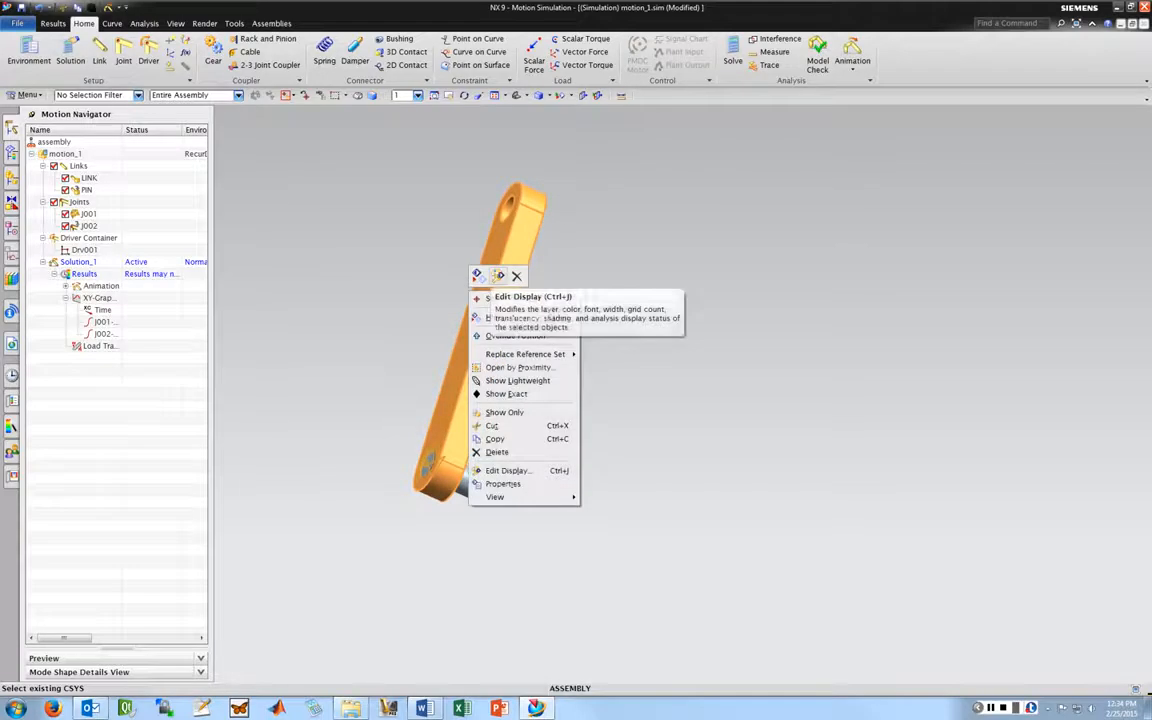
left_click(498, 277)
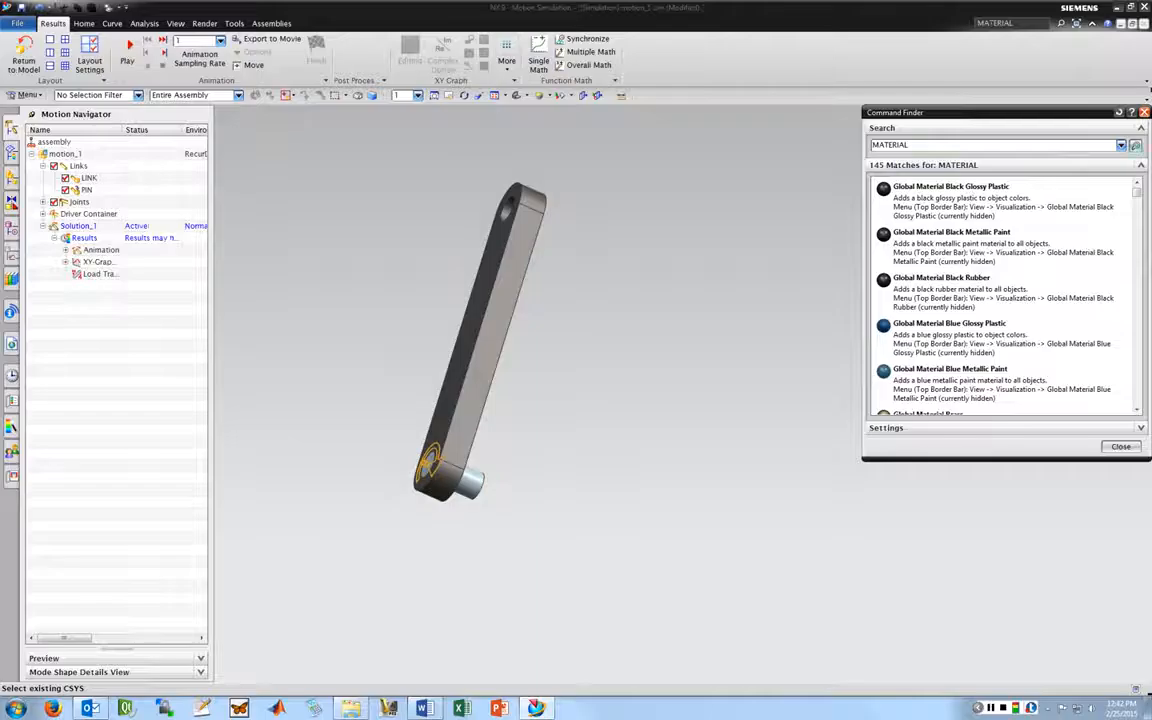
Step: Close the command search and assign the library material Aluminum_6061 to the link's solid body
left_click(1144, 112)
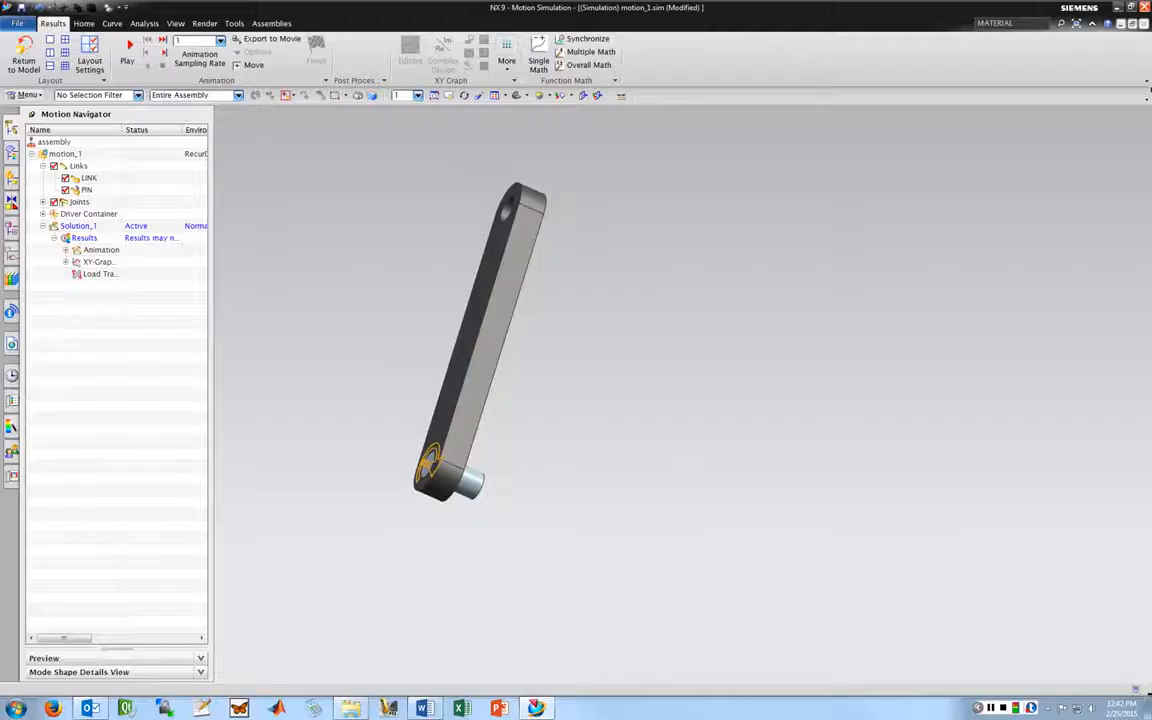
left_click(24, 94)
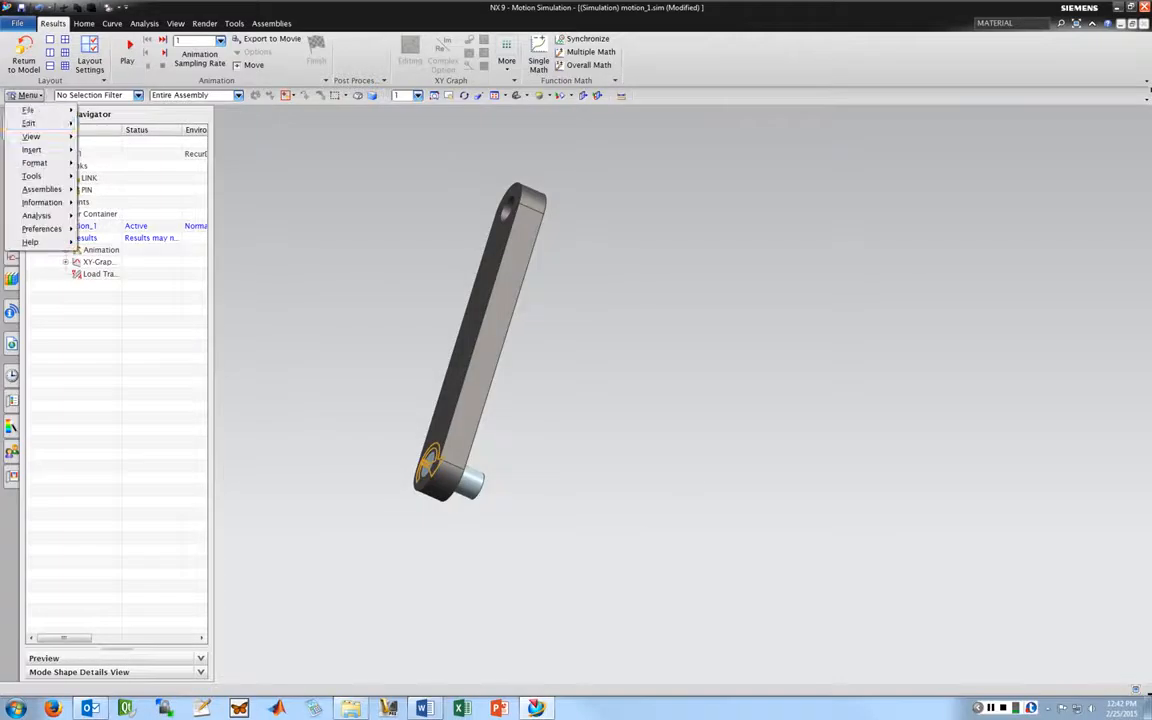
mouse_move(32, 176)
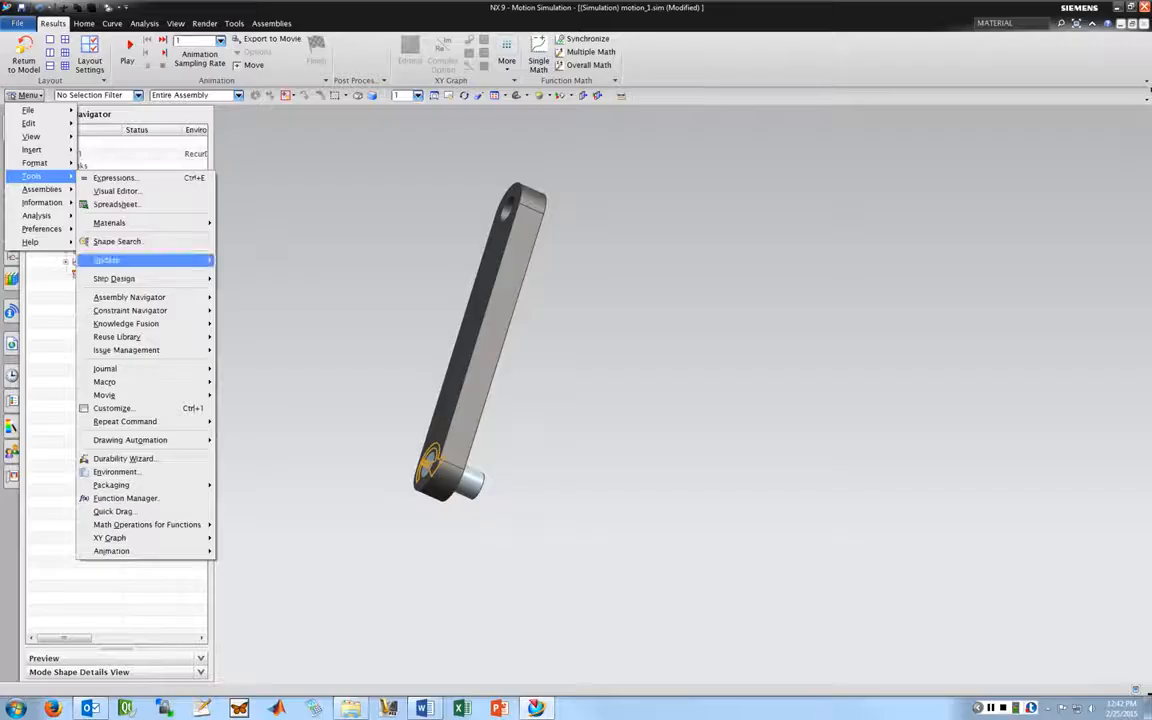
mouse_move(180, 222)
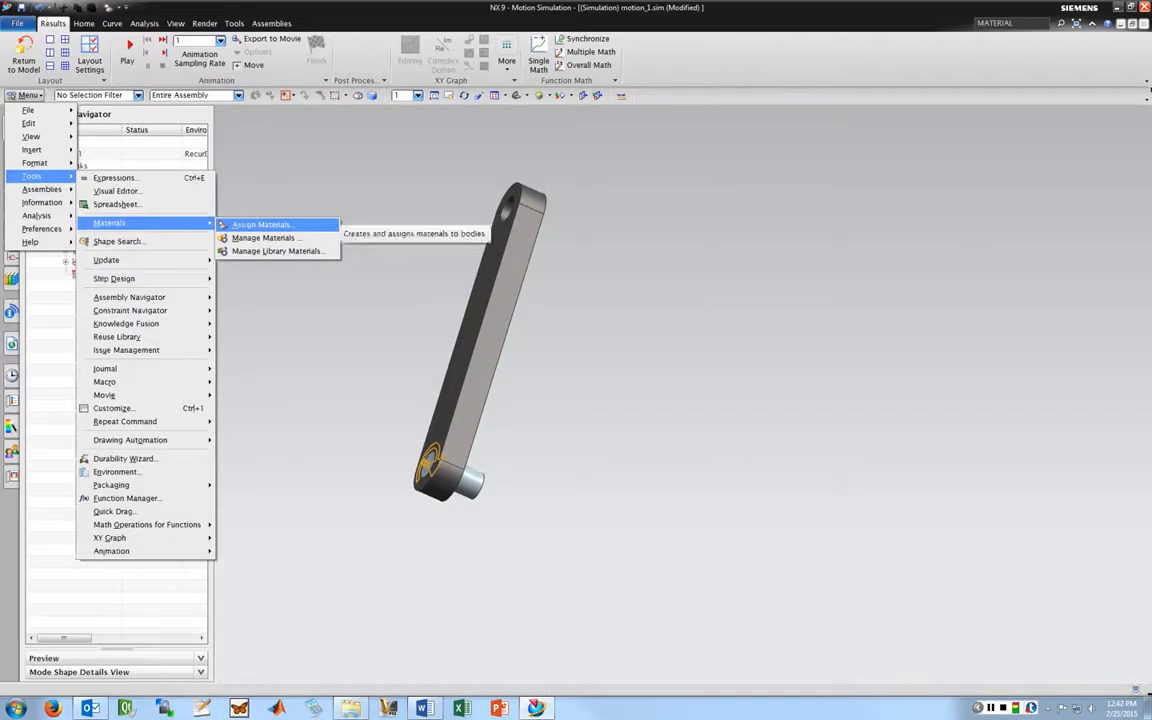
left_click(249, 223)
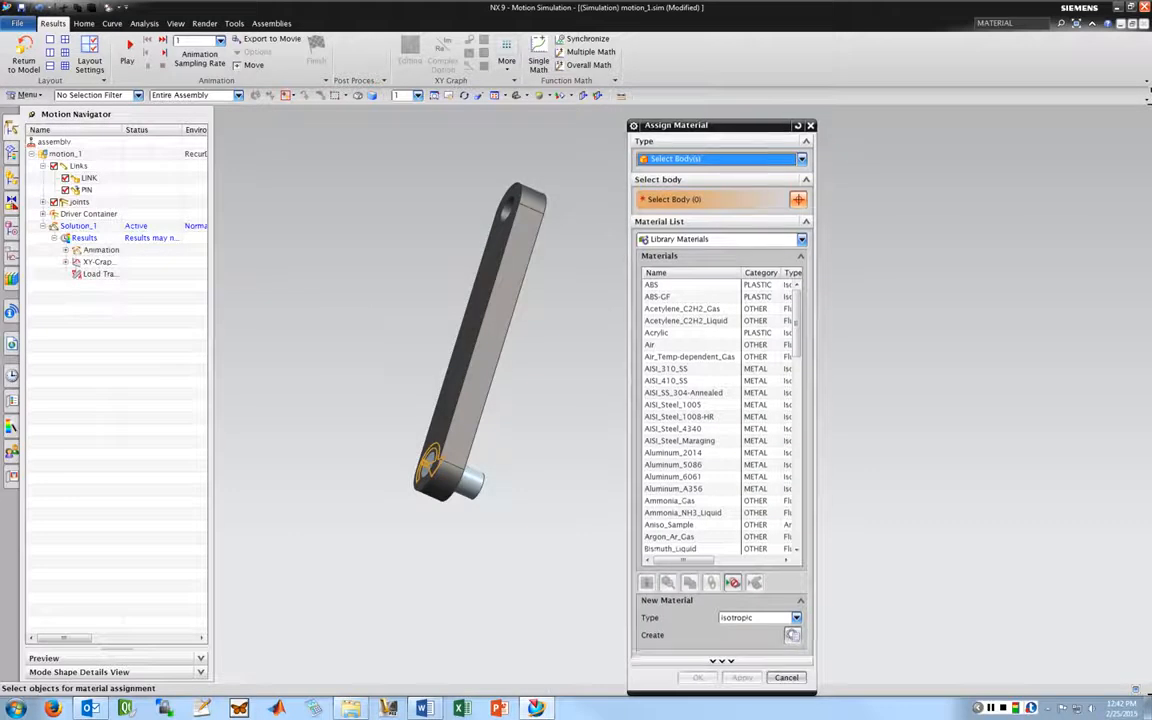
left_click_drag(722, 127, 725, 112)
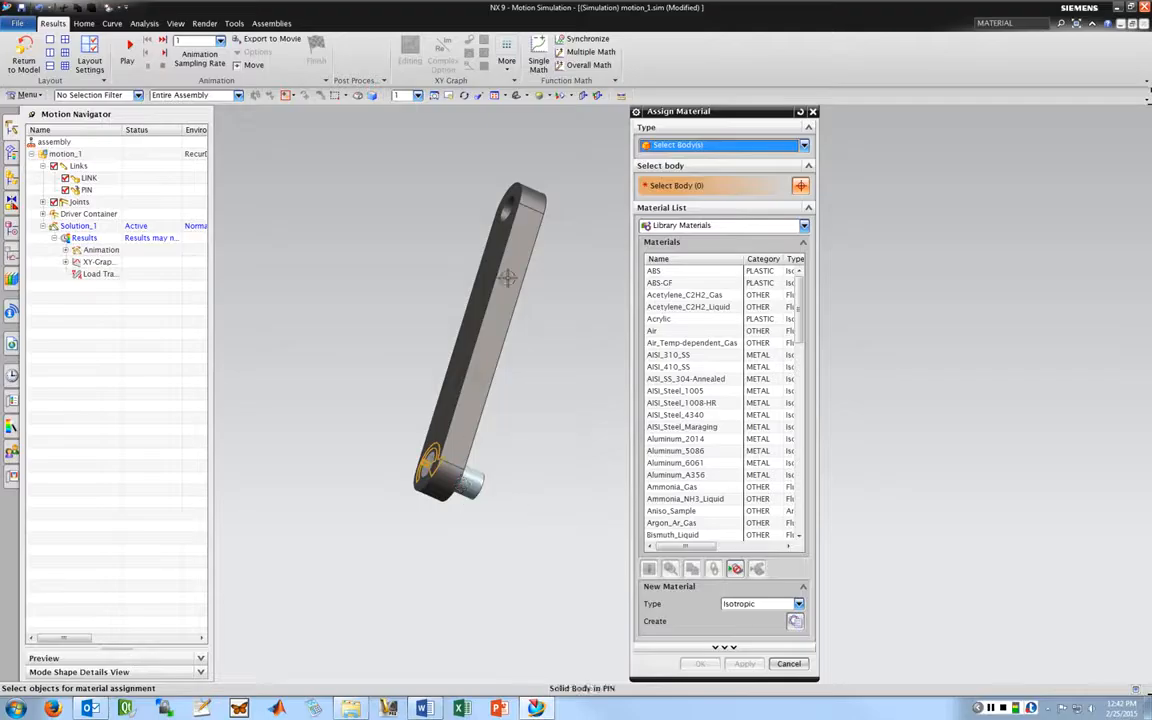
left_click(509, 275)
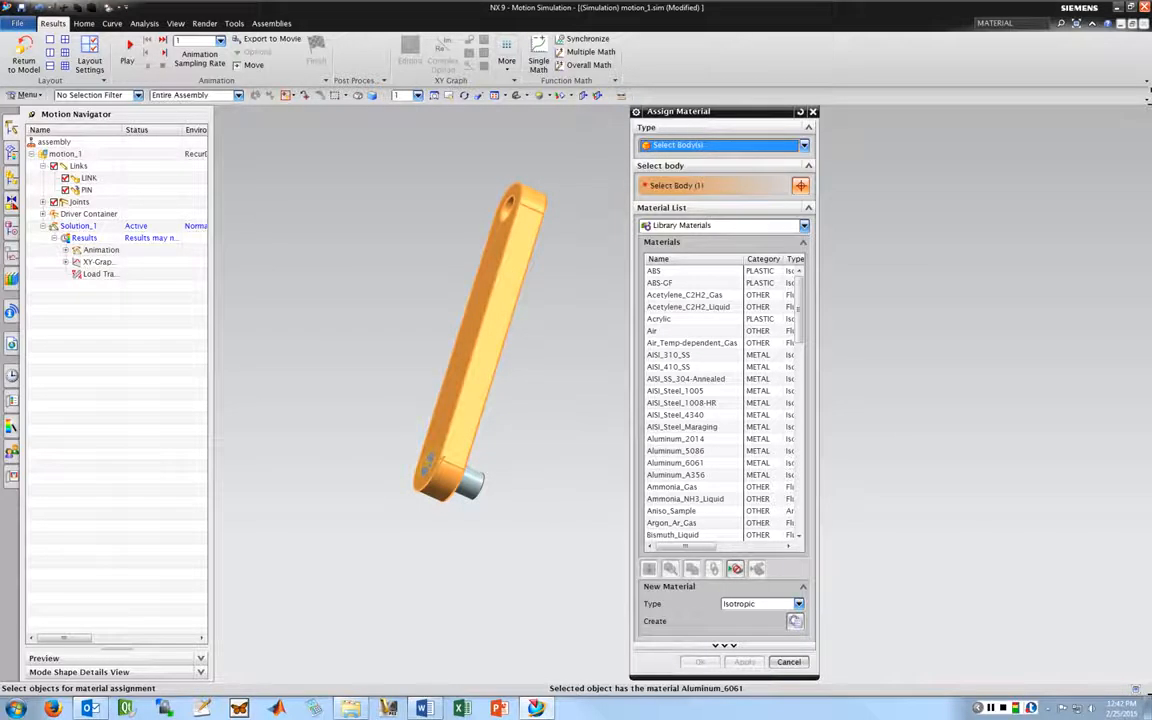
left_click(676, 463)
left_click(744, 662)
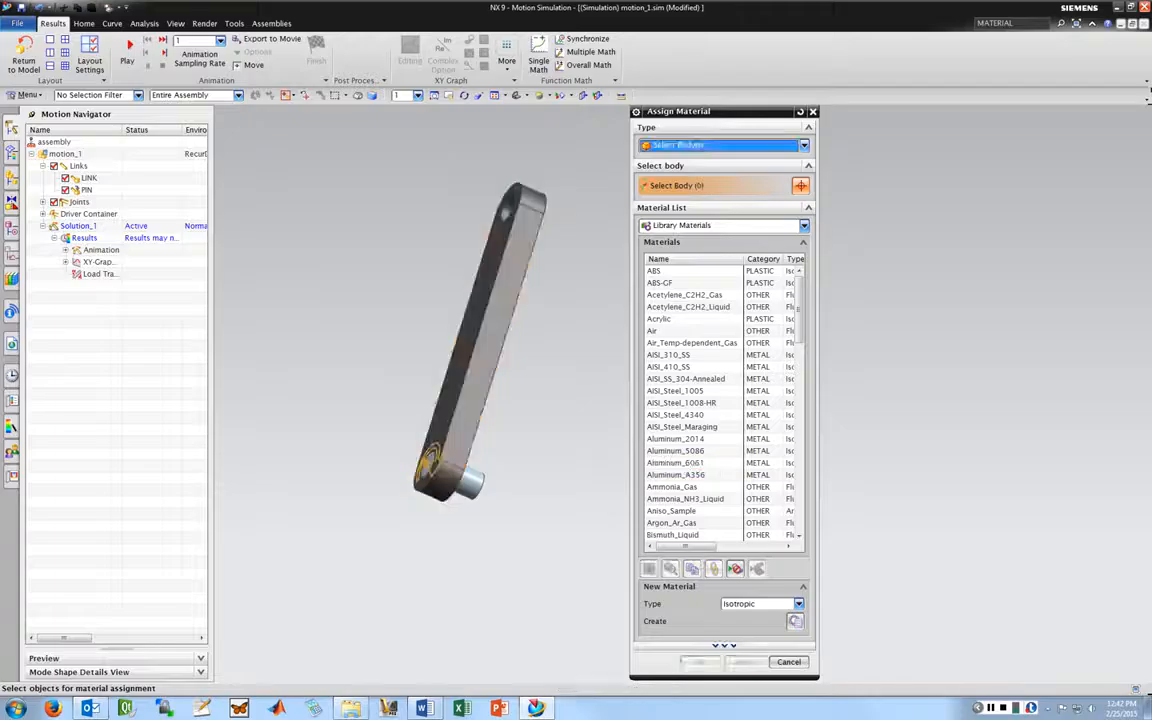
Step: Try to assign the library materials AISI_Steel_4340 and Aluminum_6061 to the pin's solid body, and close the material assignment
left_click(470, 490)
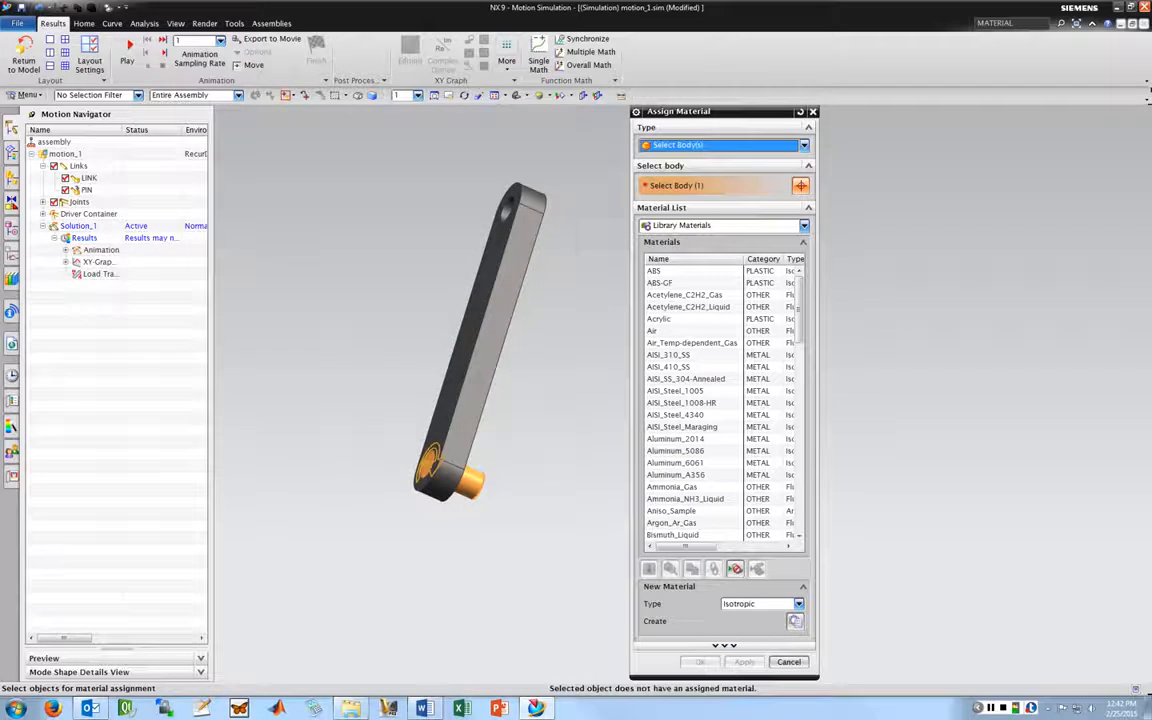
left_click(676, 415)
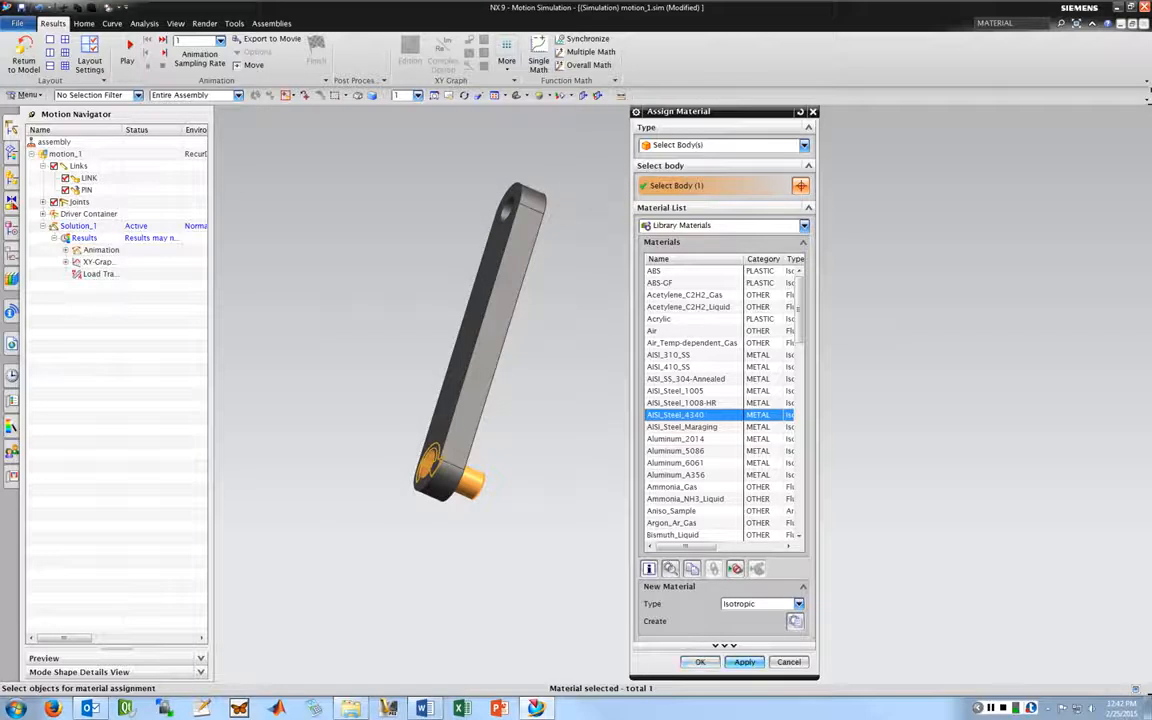
left_click(744, 662)
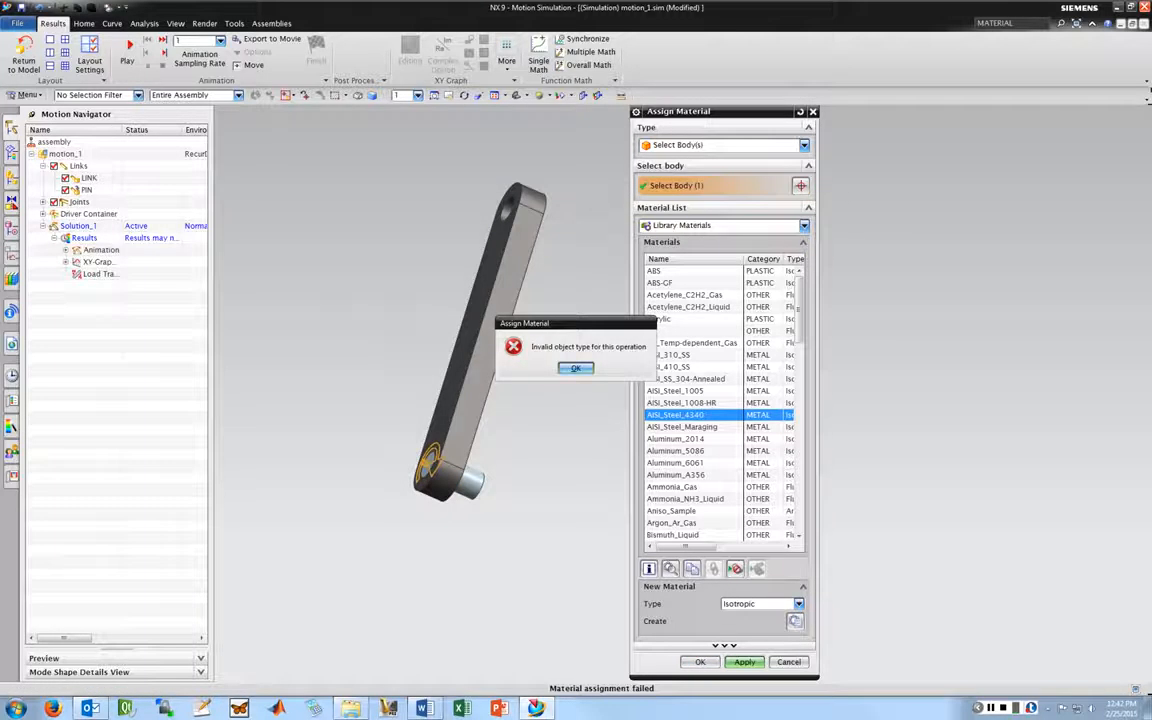
left_click(575, 368)
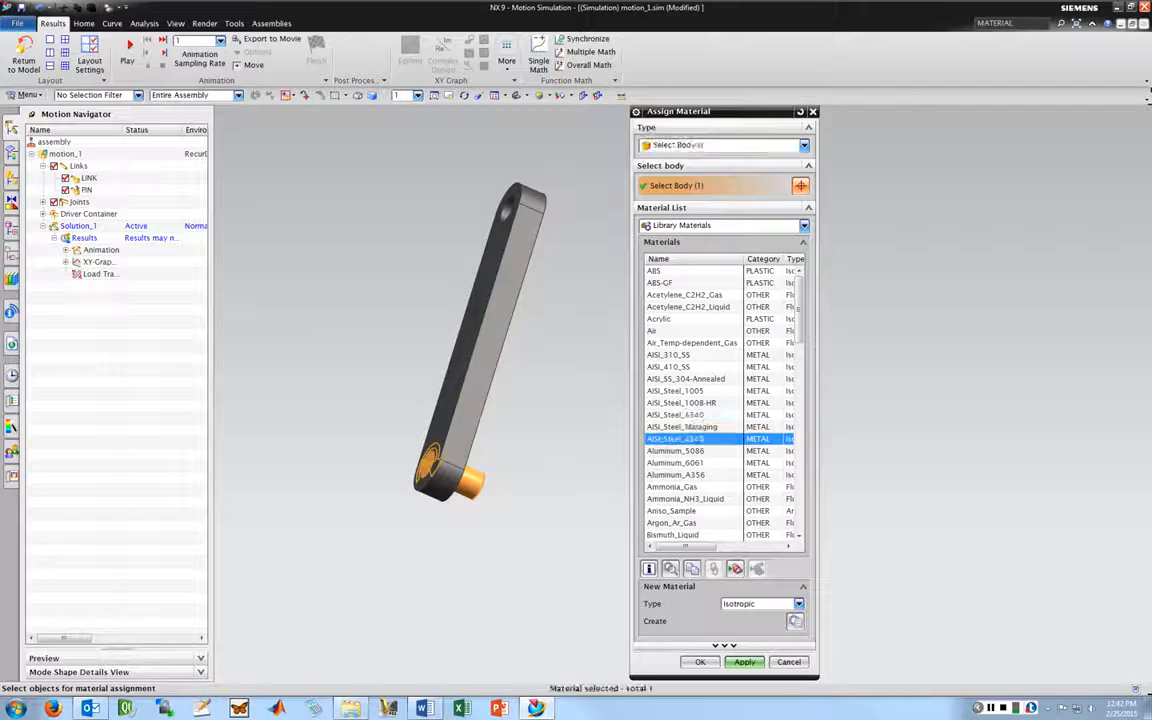
left_click(676, 462)
left_click(744, 662)
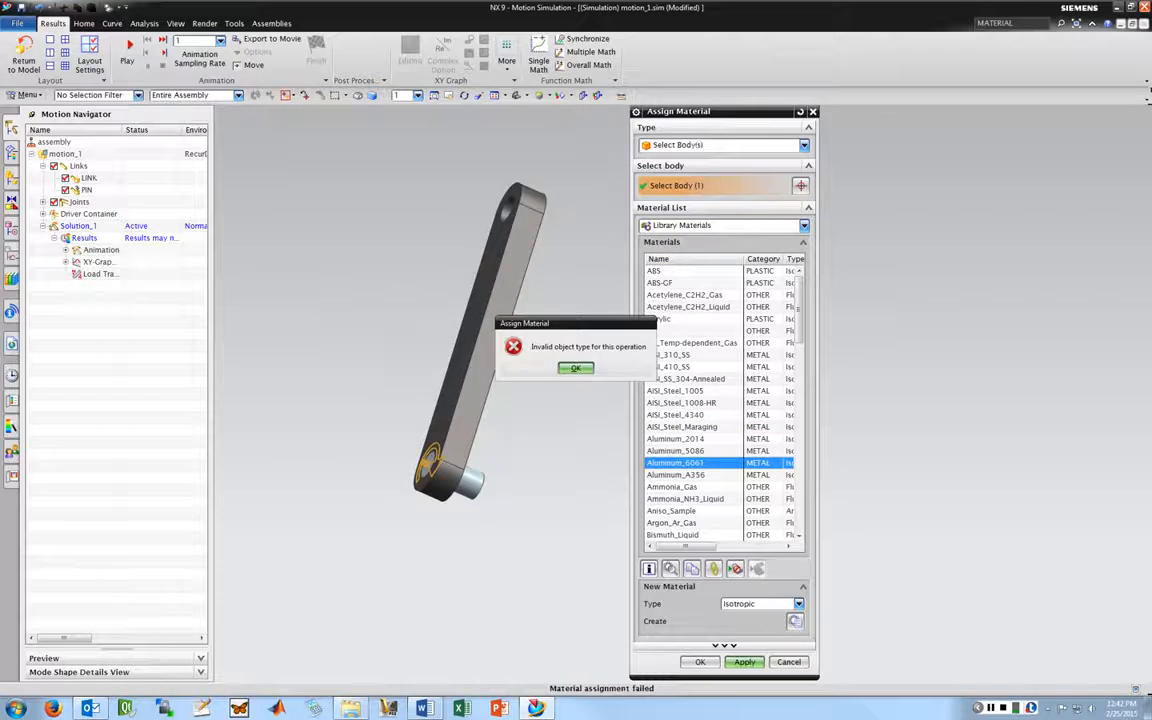
left_click(575, 368)
left_click(812, 111)
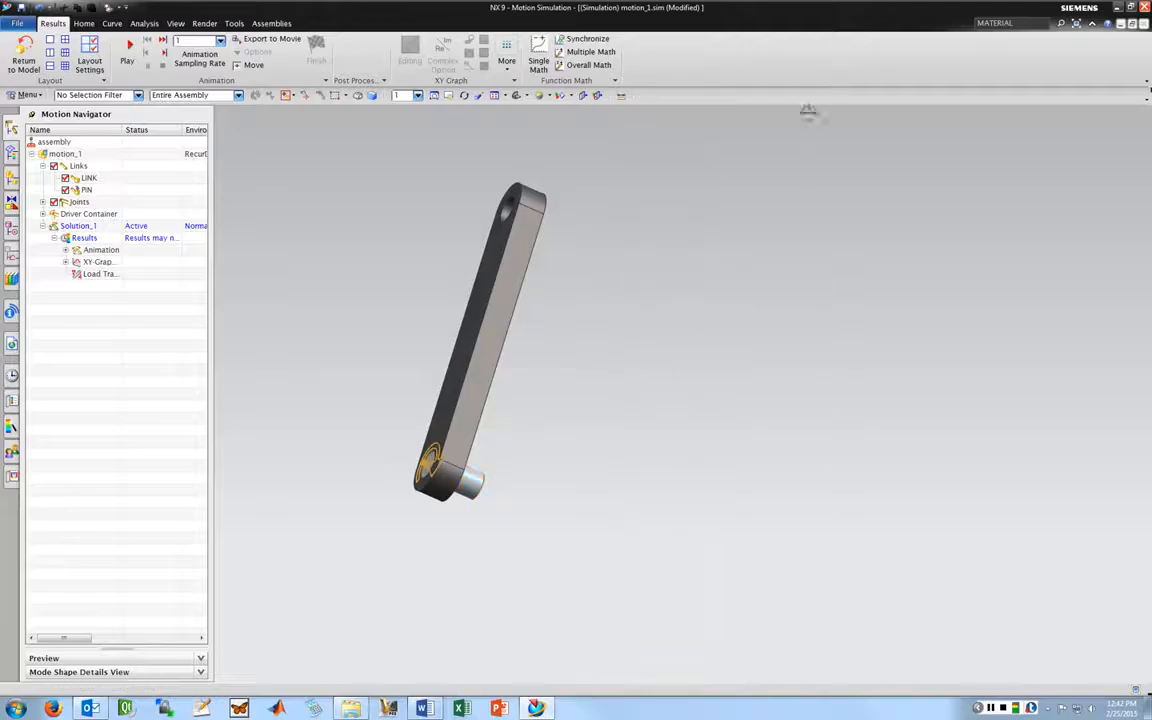
Step: Try to assign AISI_Steel_4340 to the pin by picking its exposed end, and cancel the assignment
middle_click_drag(617, 303, 550, 303)
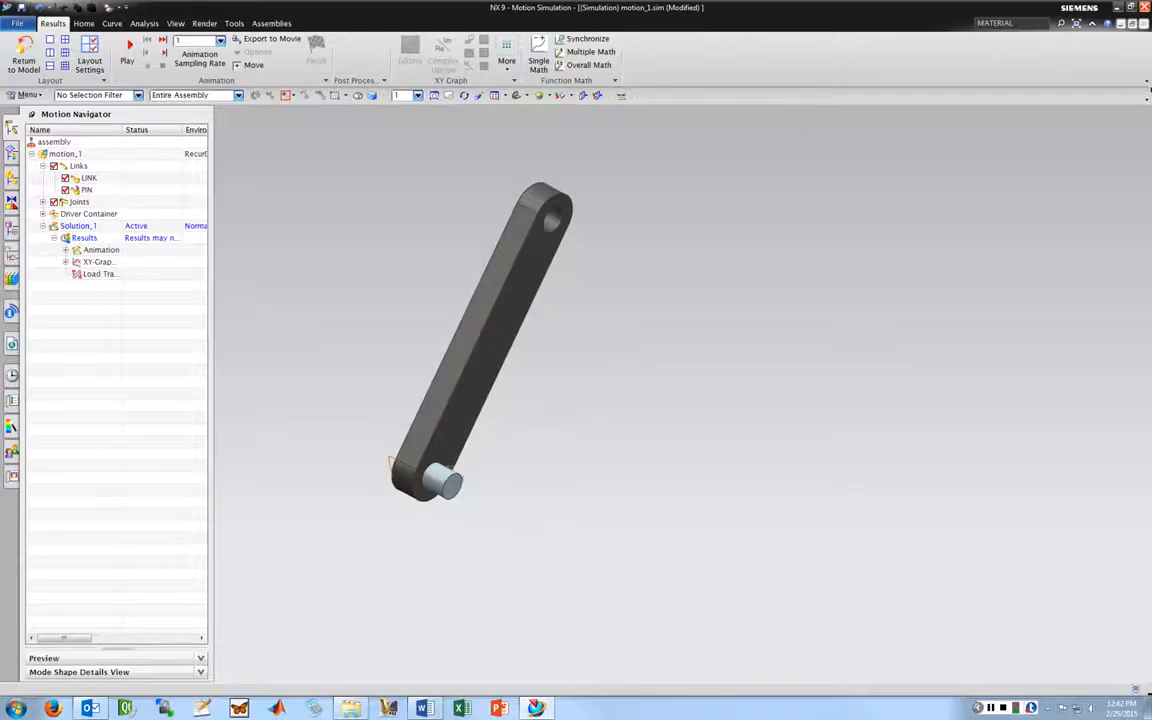
left_click(25, 94)
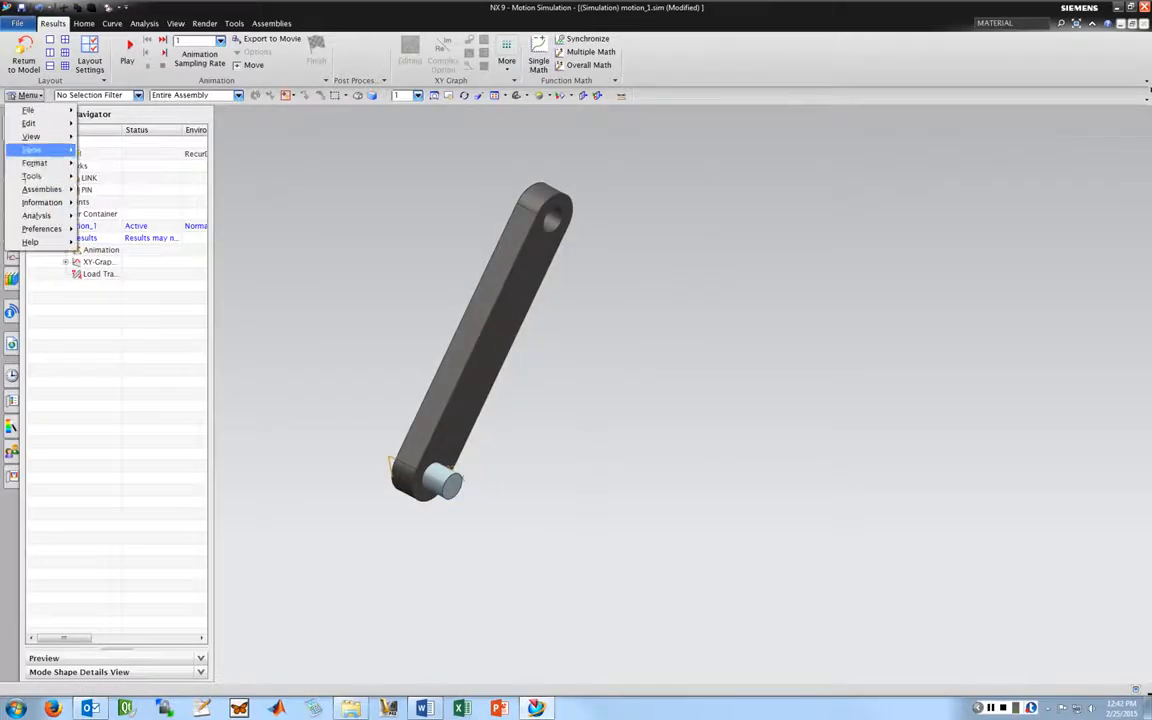
mouse_move(35, 176)
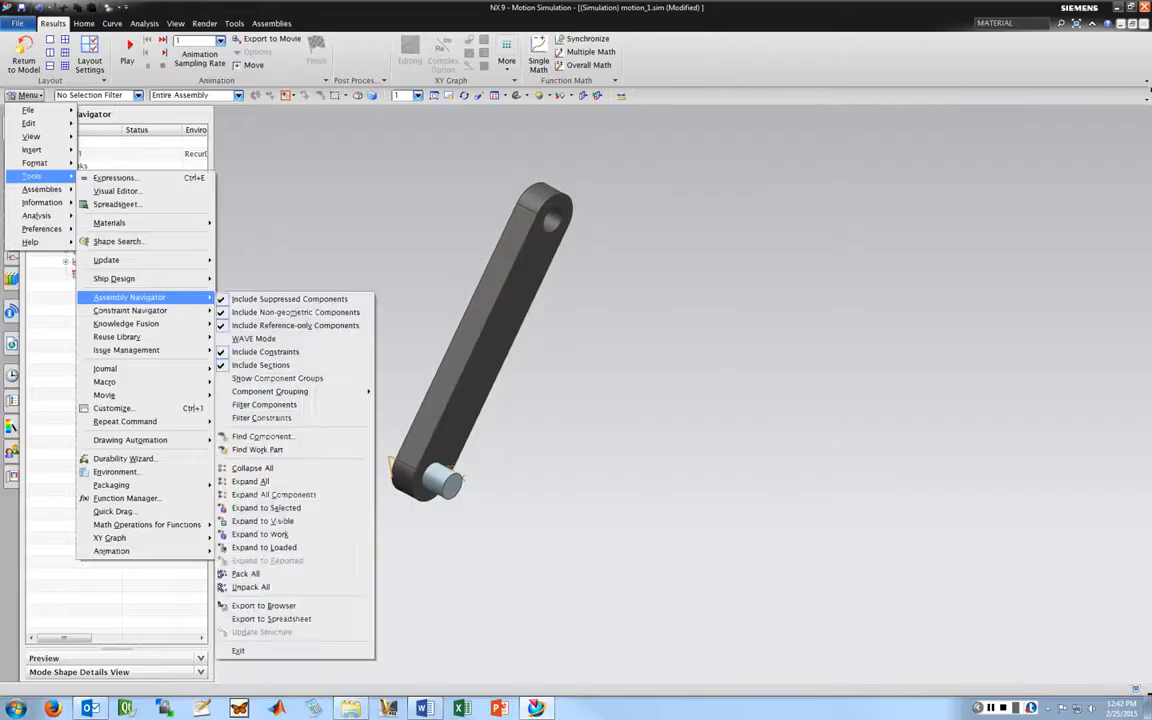
mouse_move(150, 222)
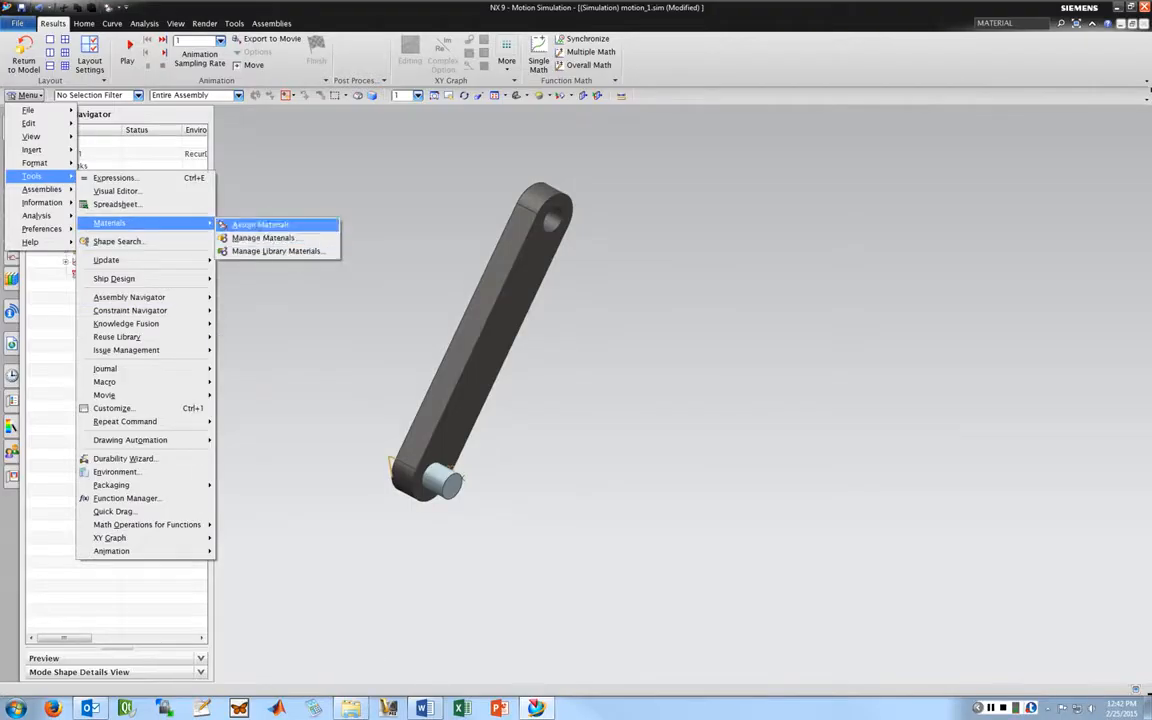
left_click(257, 222)
left_click(453, 489)
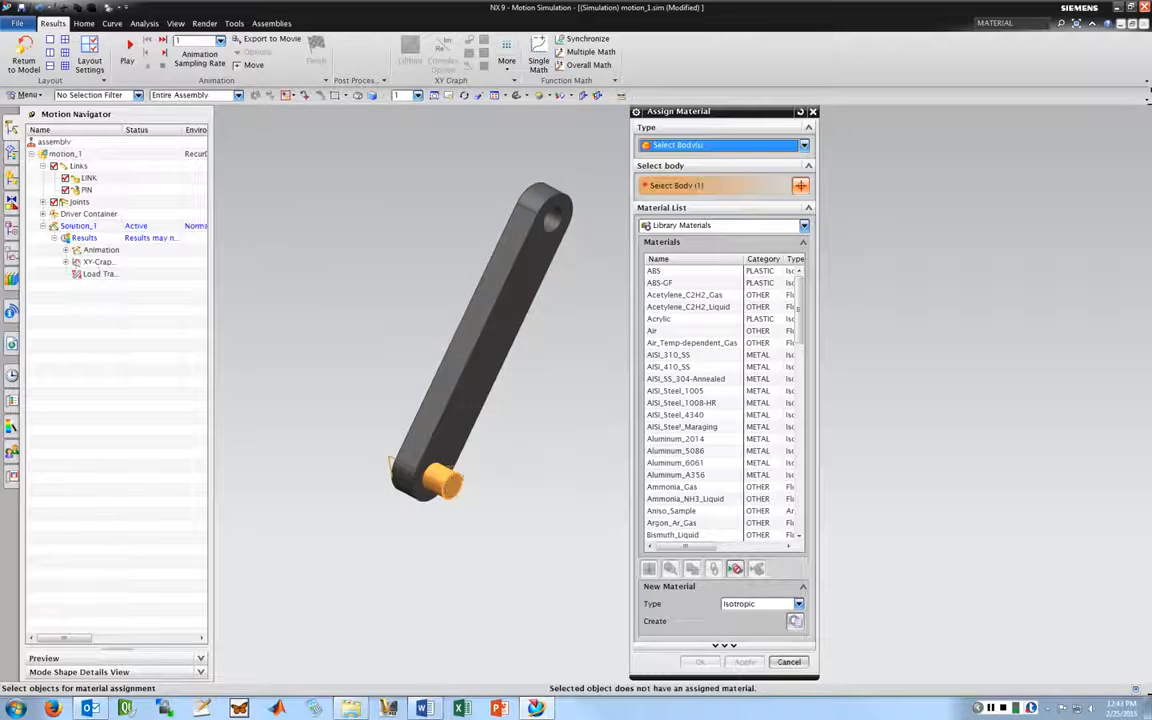
left_click(675, 414)
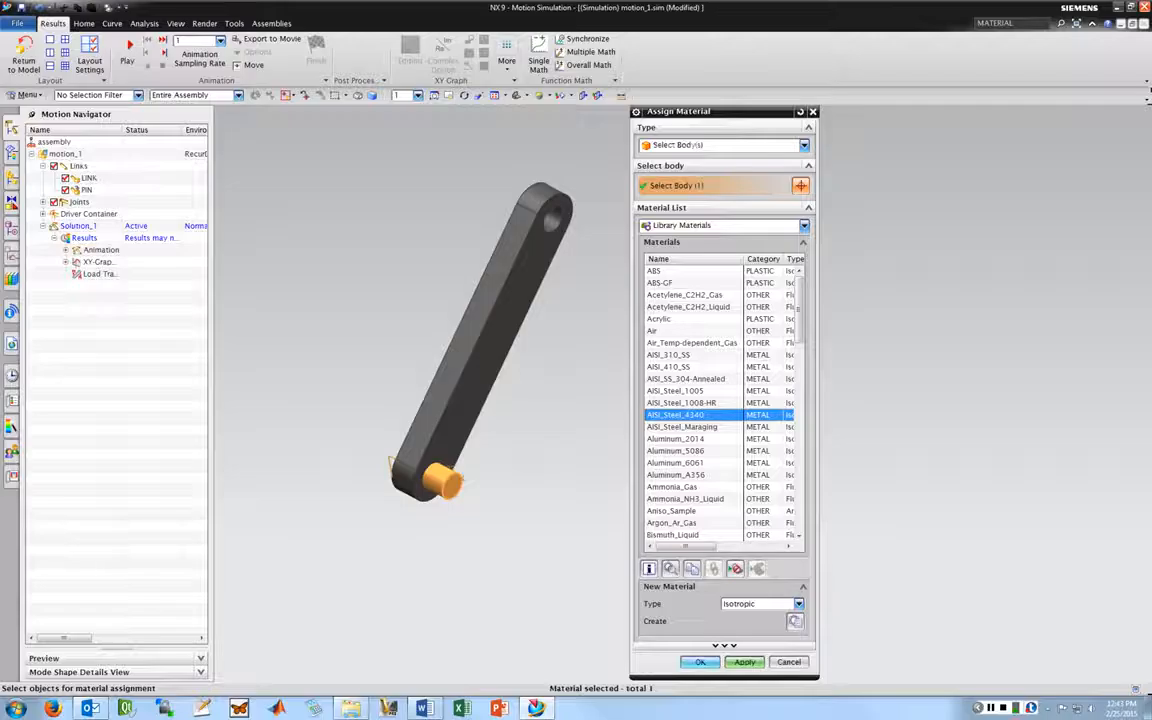
left_click(745, 662)
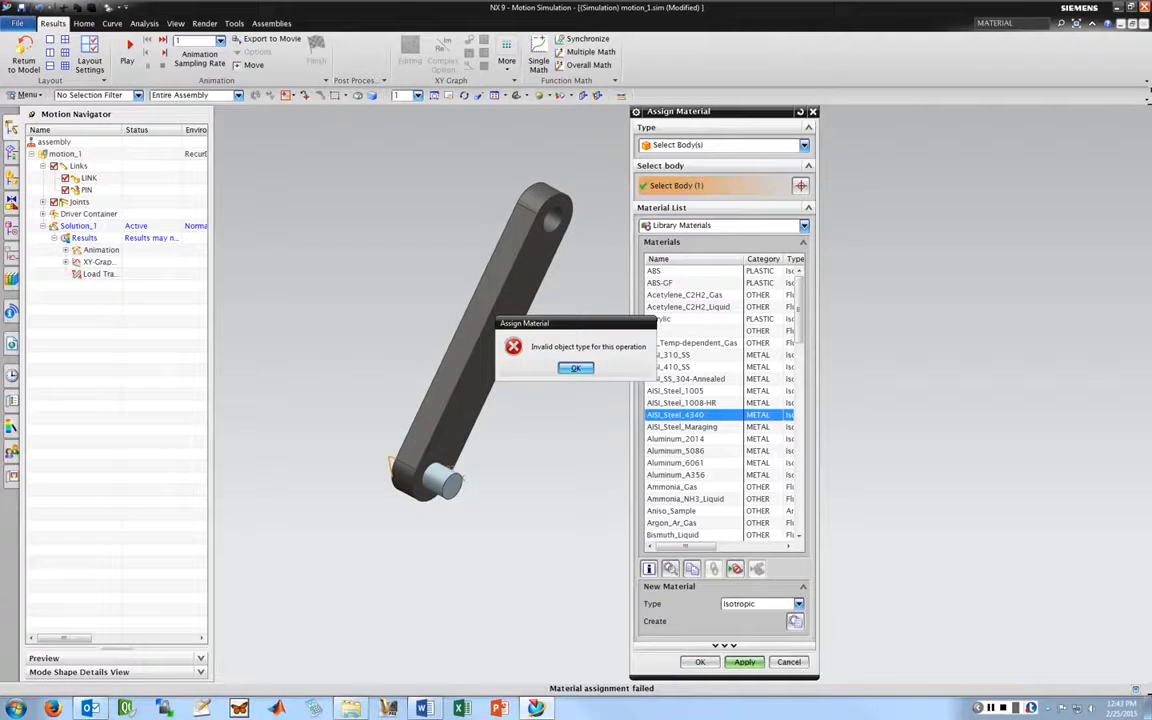
left_click(575, 368)
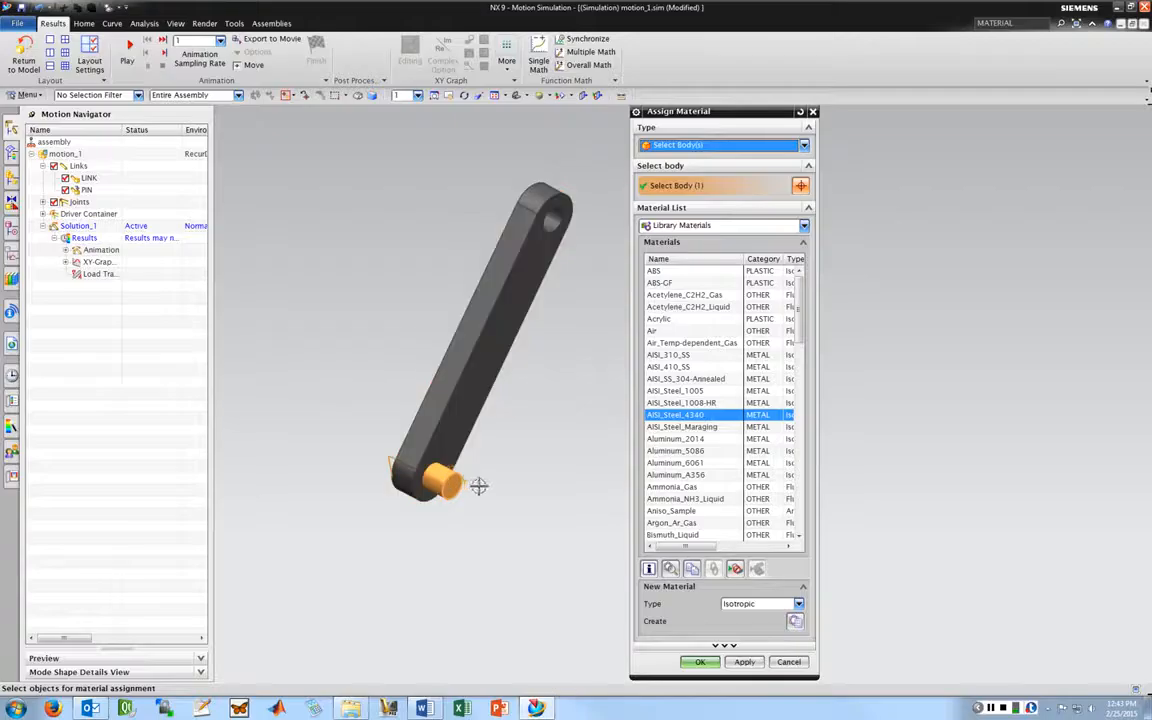
left_click(87, 190)
left_click(789, 662)
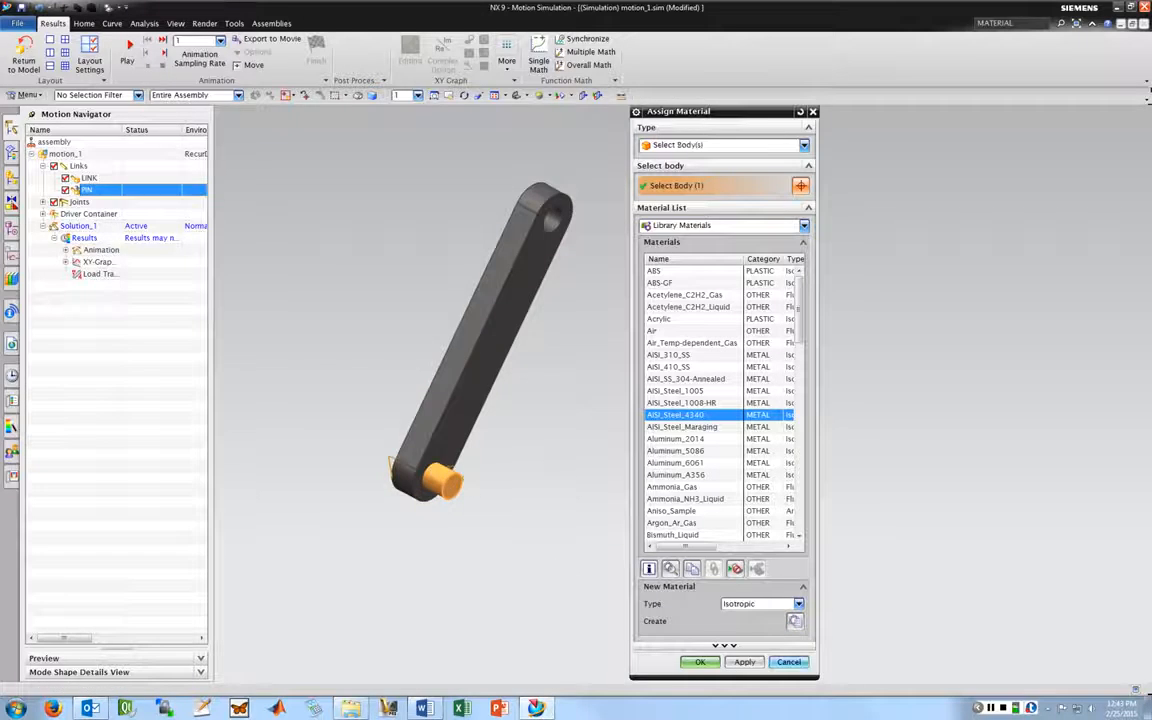
Step: Restart the material assignment and try to give AISI_Steel_4340 to the PIN link and its solid body
left_click(25, 94)
mouse_move(40, 162)
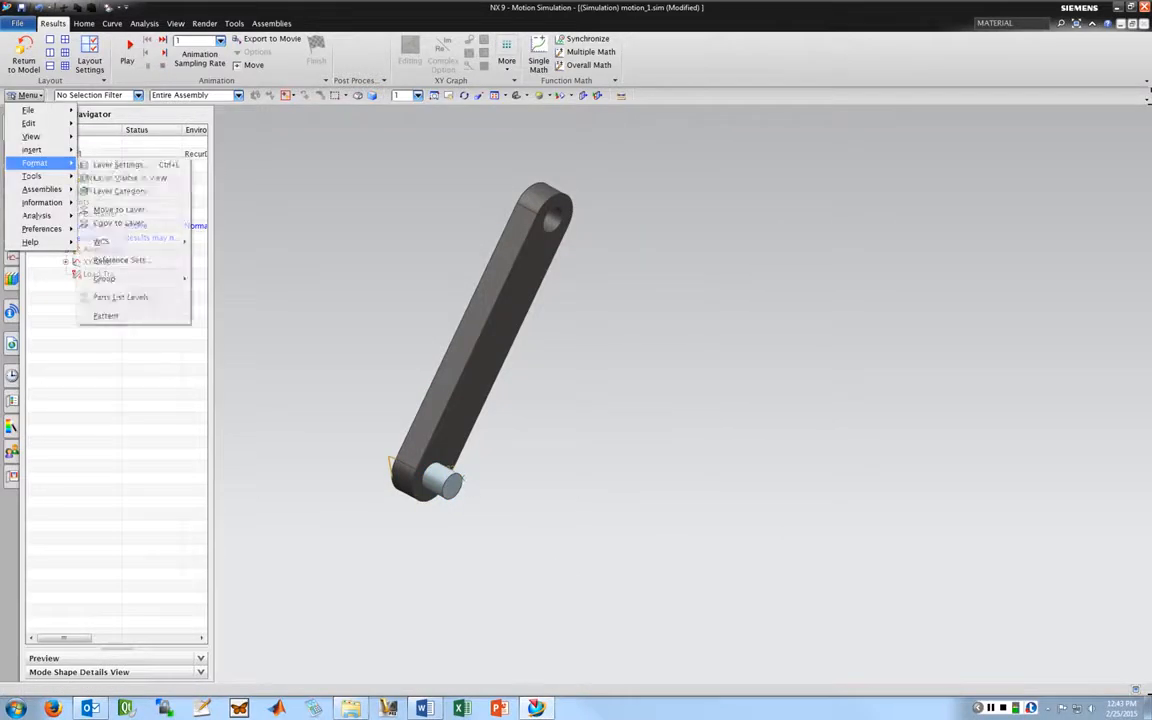
mouse_move(140, 297)
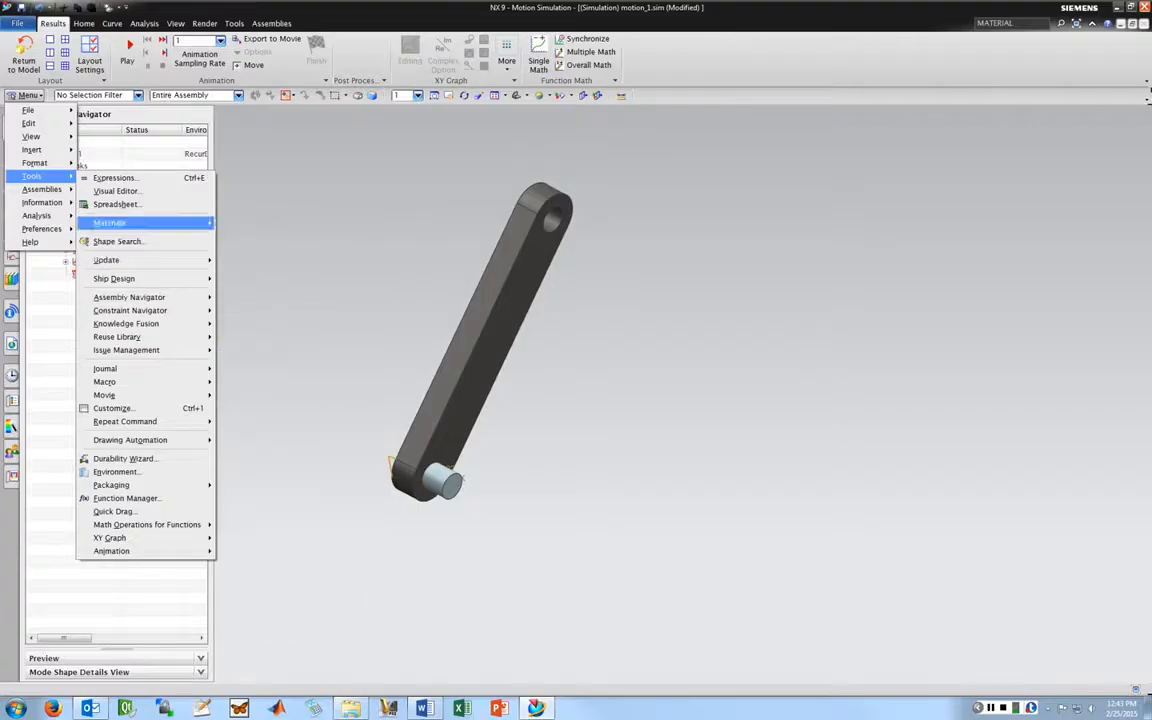
left_click(250, 224)
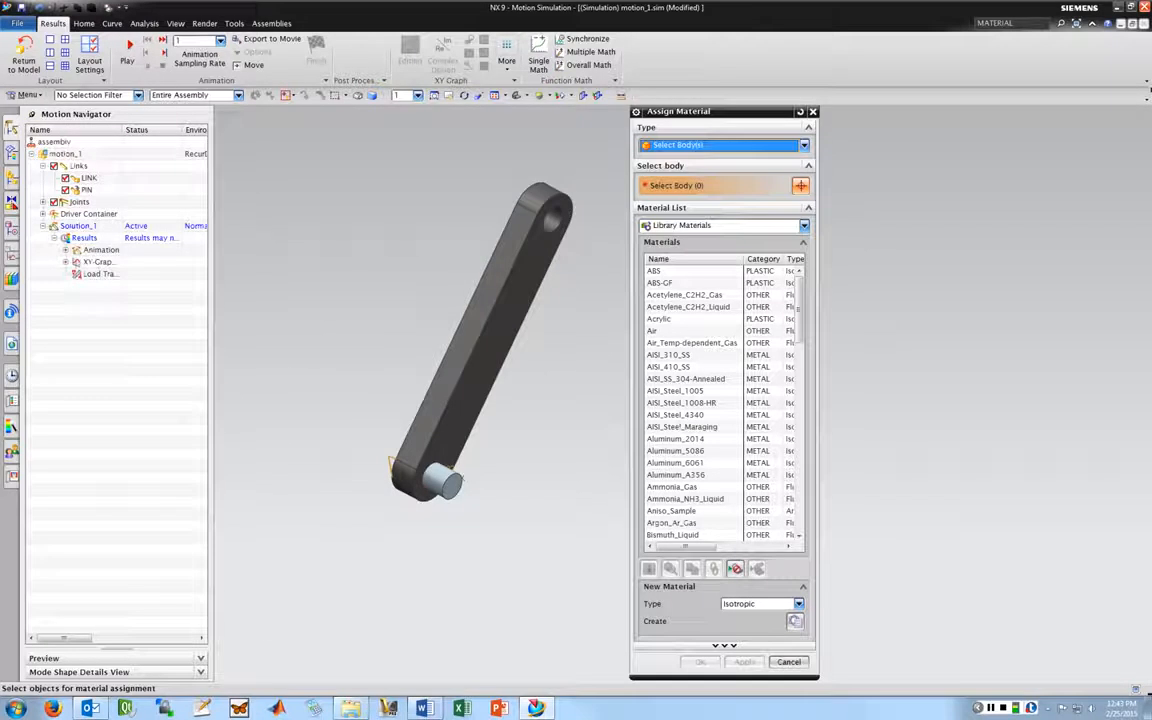
left_click(87, 190)
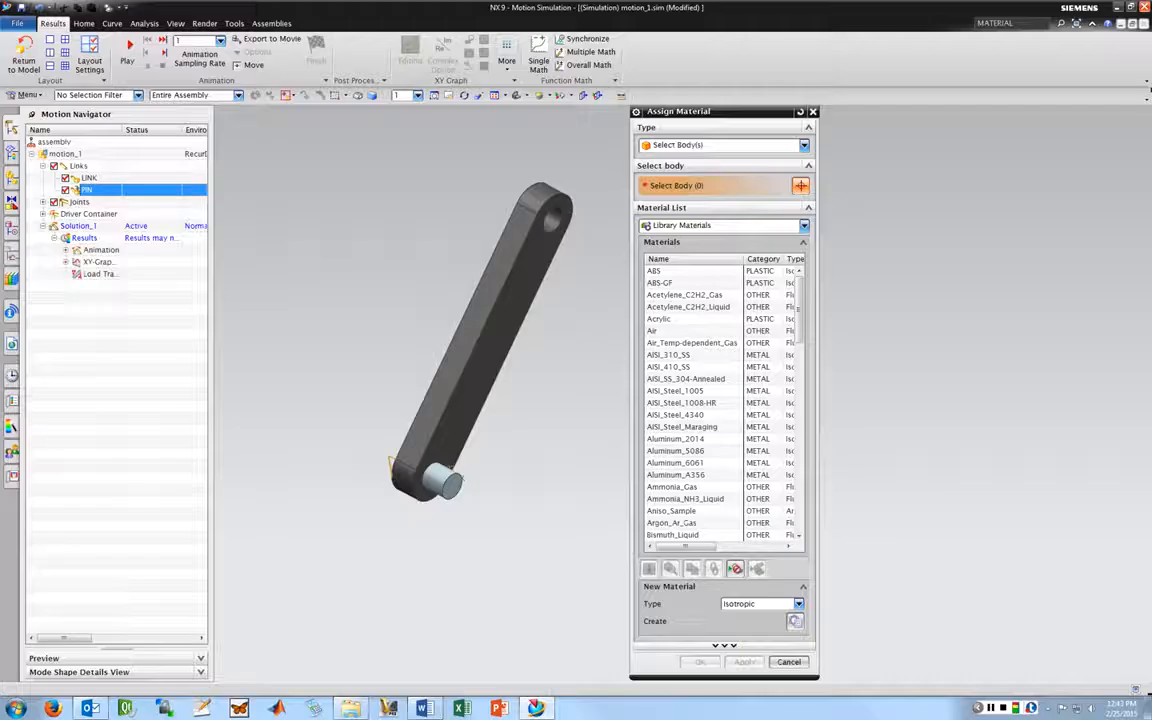
left_click(430, 485)
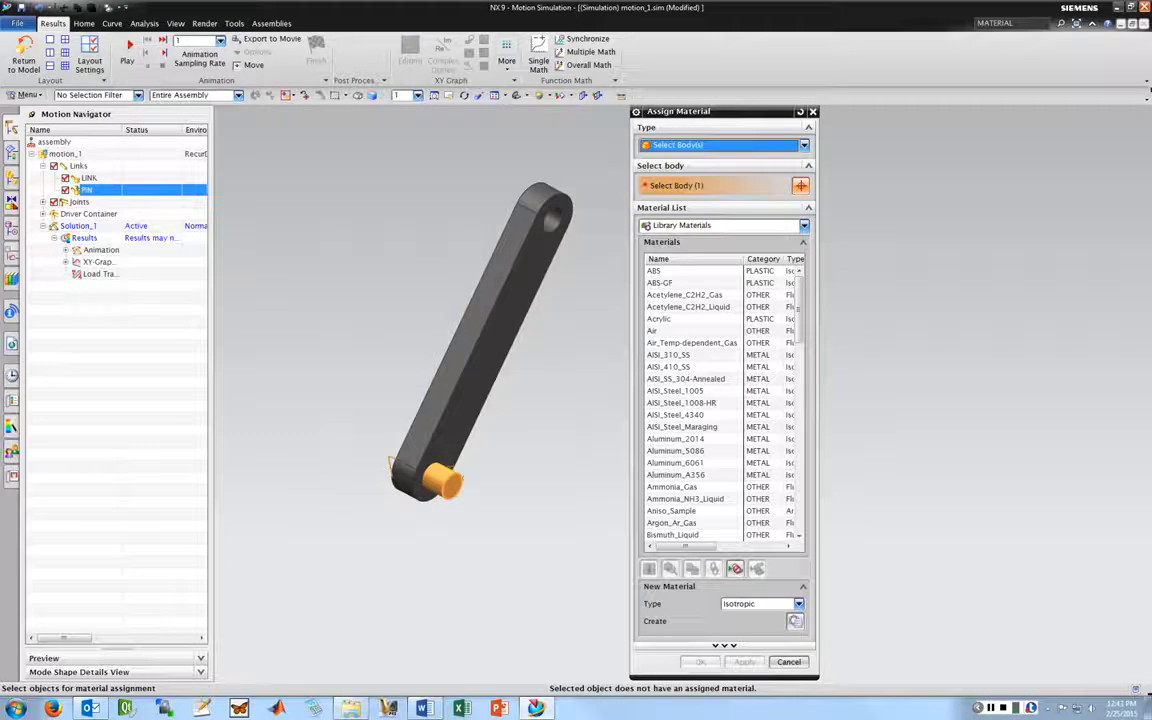
left_click(677, 415)
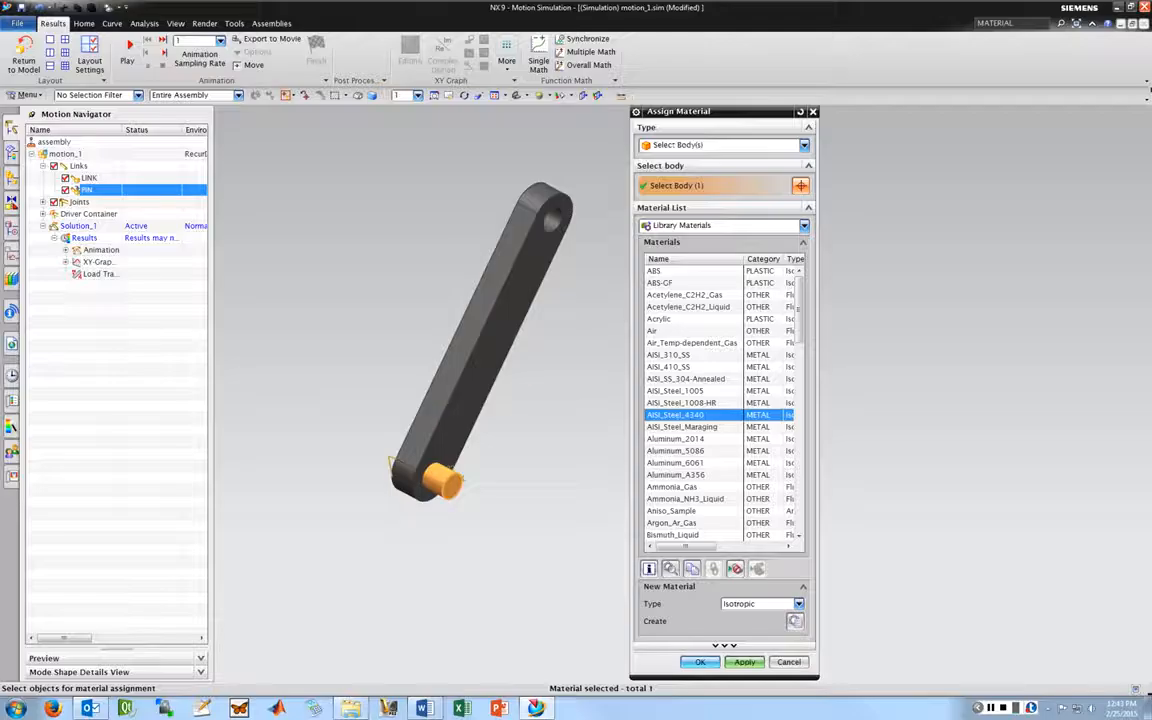
left_click(700, 662)
left_click(575, 368)
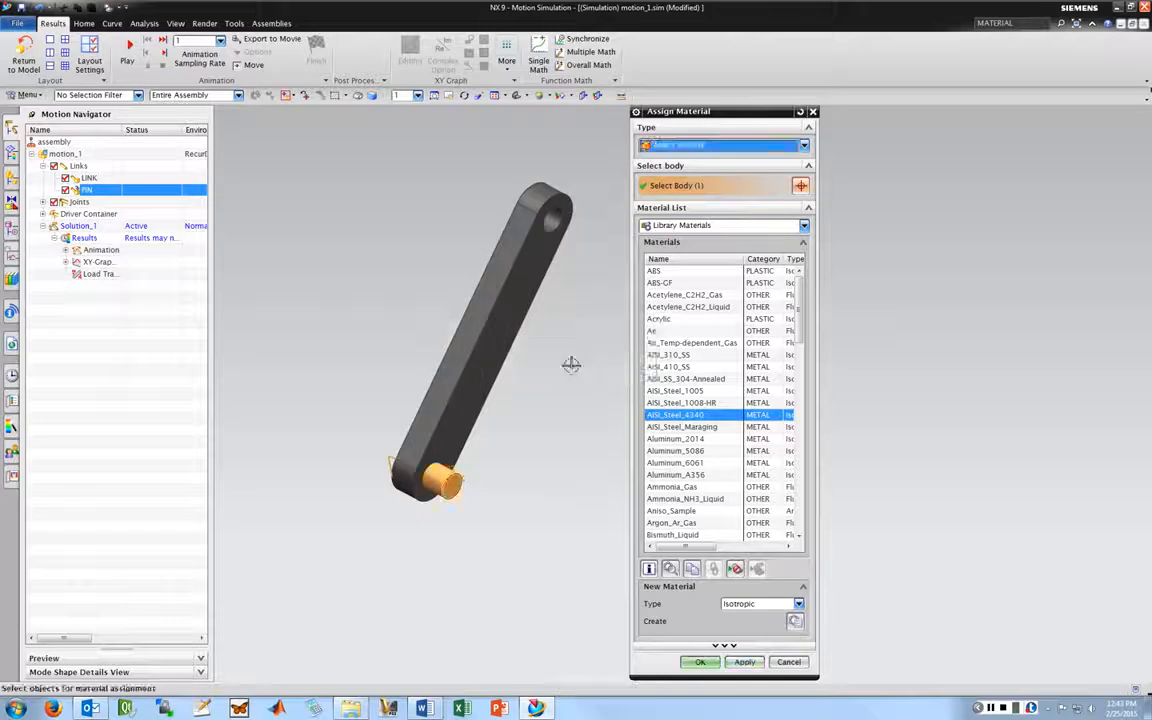
Step: Try to assign AISI_SS_304-Annealed to the selected pin body instead
left_click(686, 379)
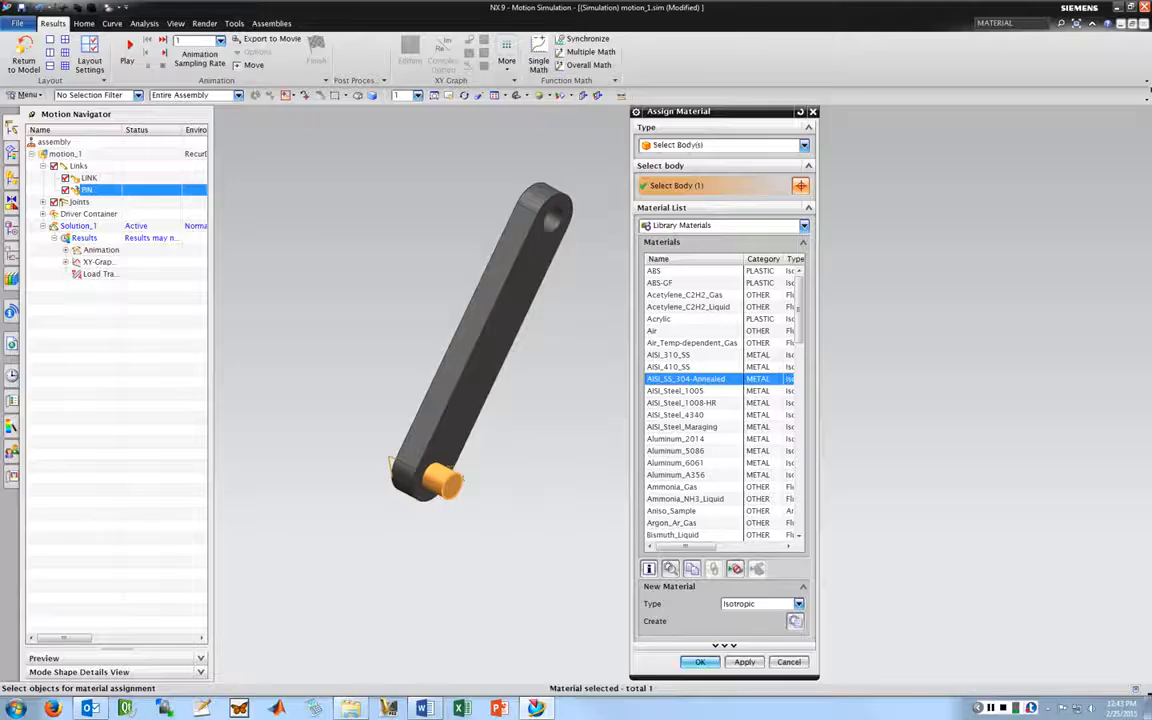
left_click(700, 662)
left_click(575, 368)
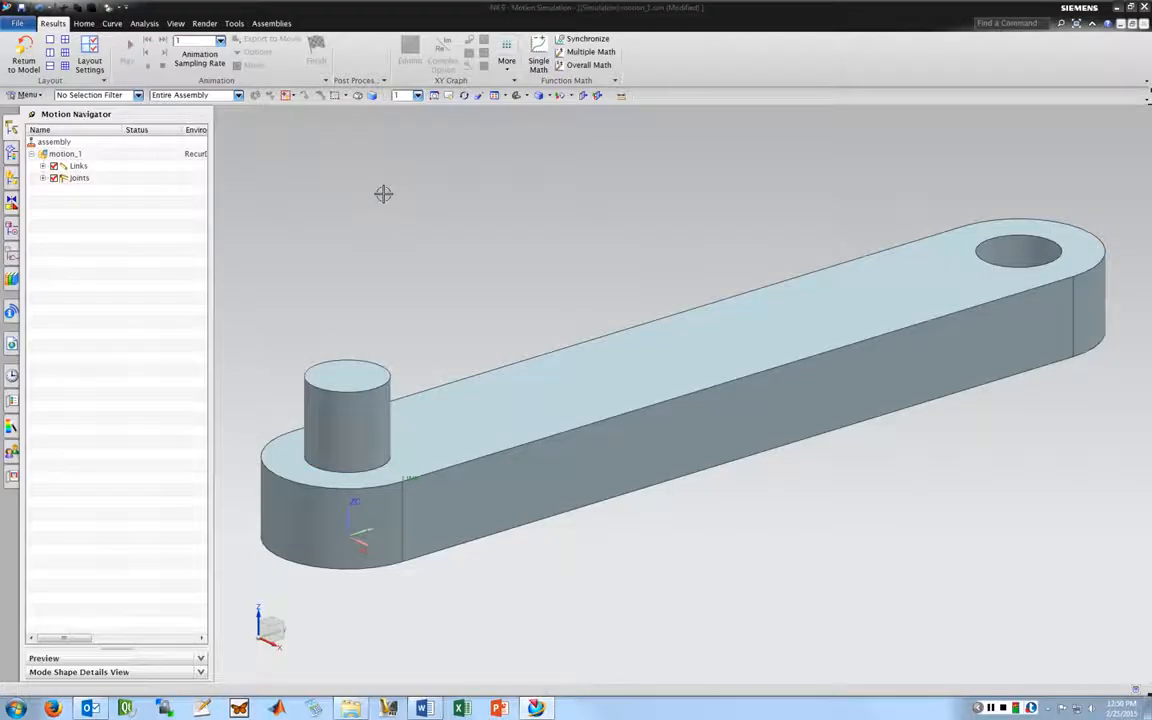
Step: Assign the library material AISI_Steel_1005 to the solid body of the link
left_click(27, 95)
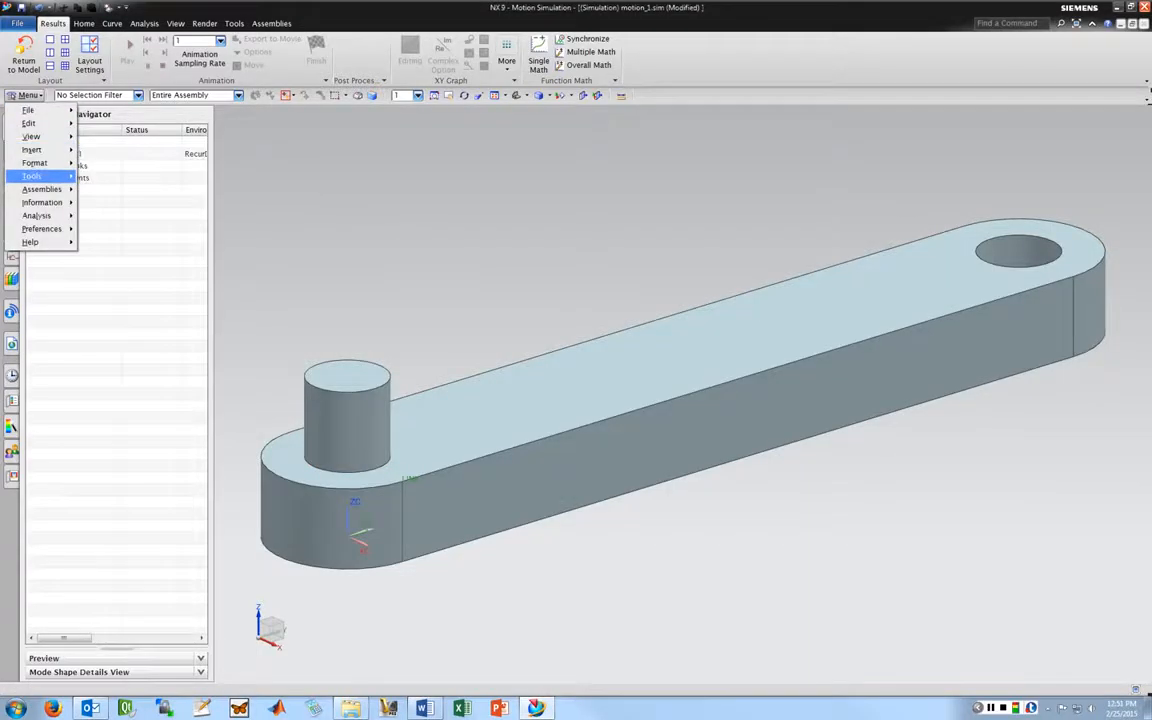
mouse_move(32, 176)
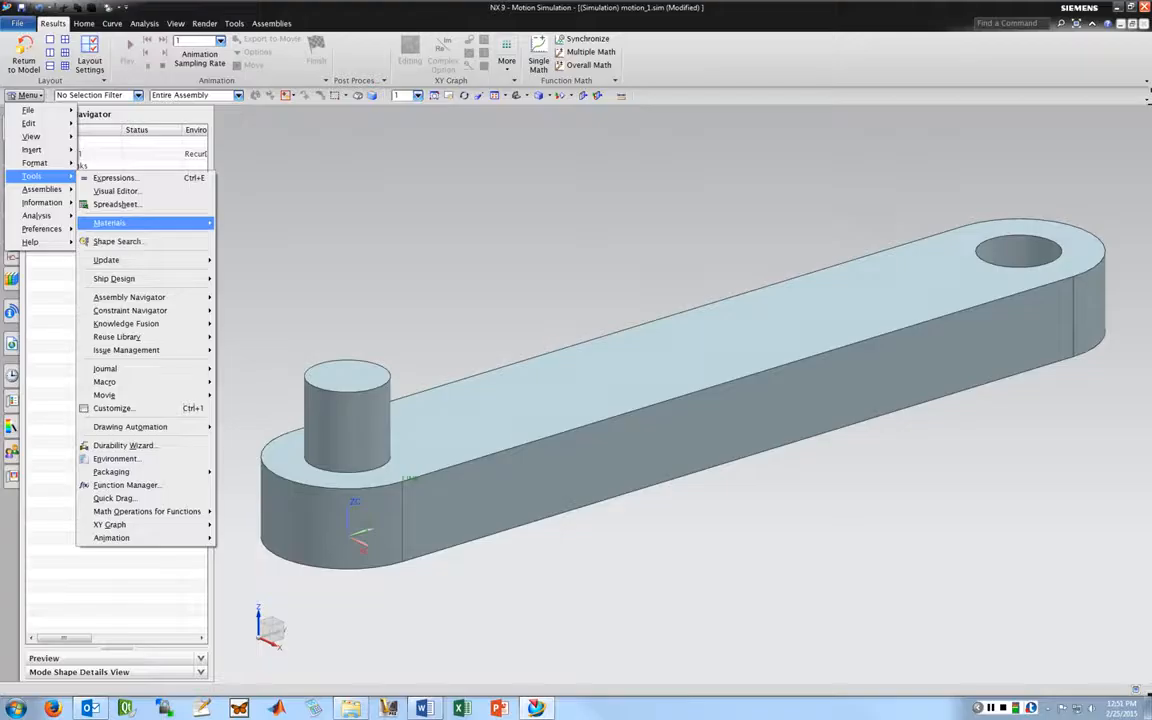
mouse_move(110, 222)
left_click(260, 224)
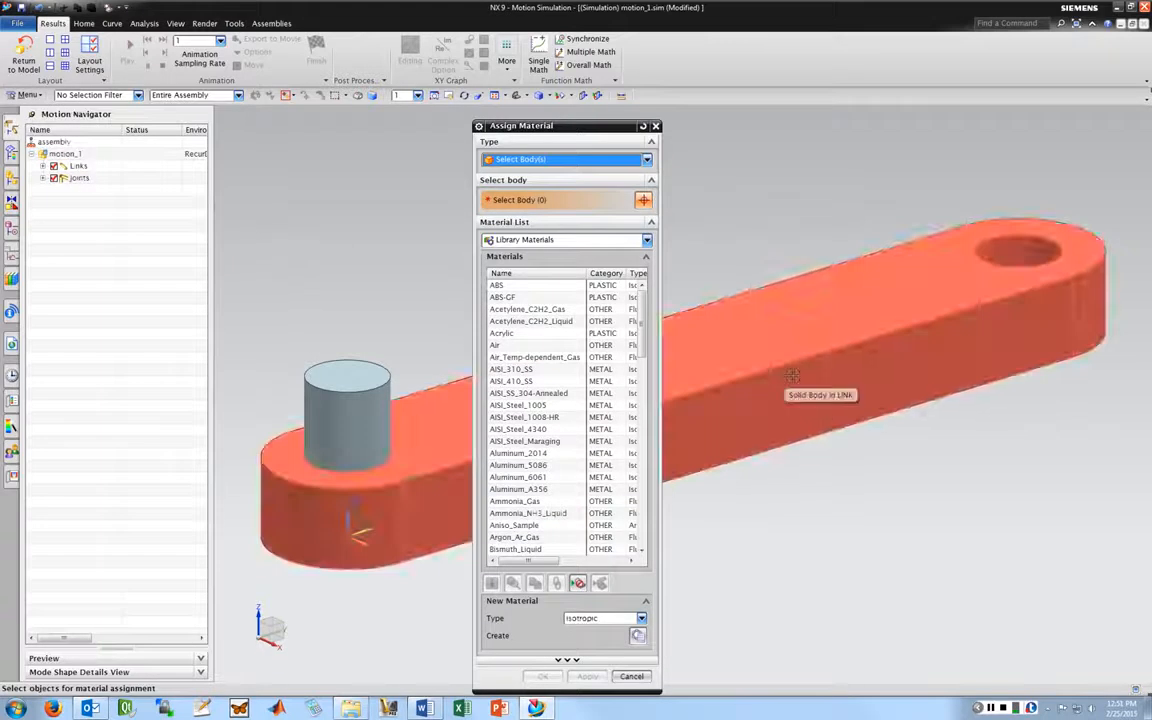
left_click(660, 338)
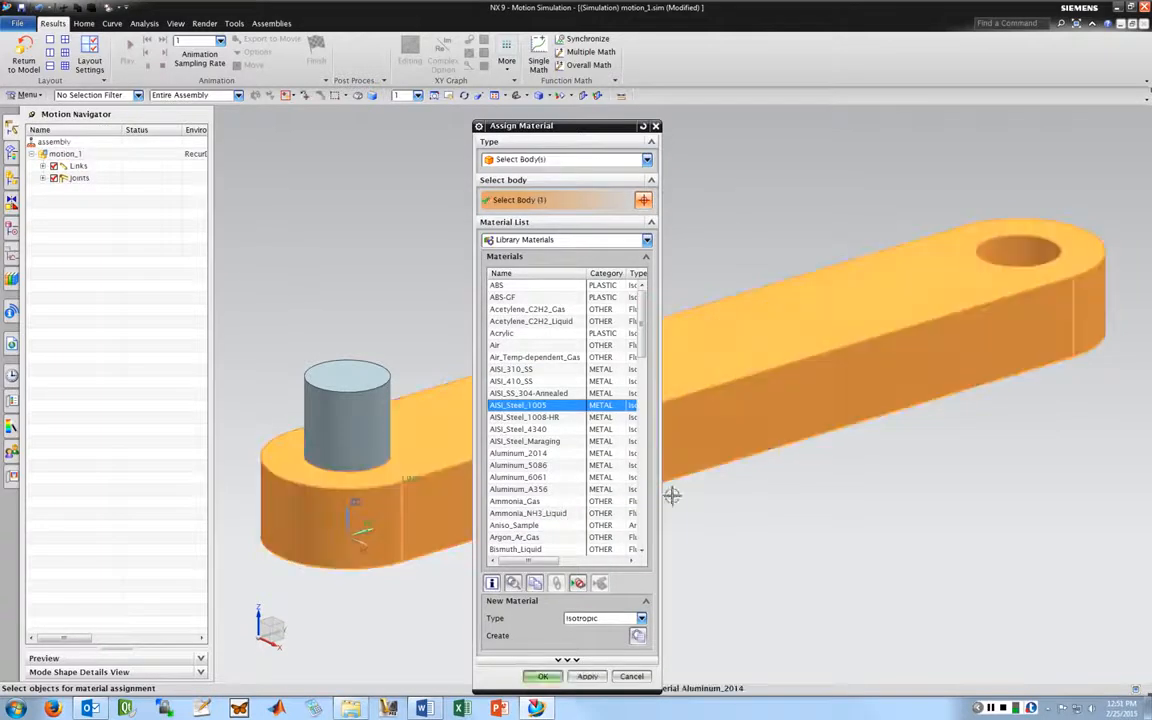
left_click(542, 676)
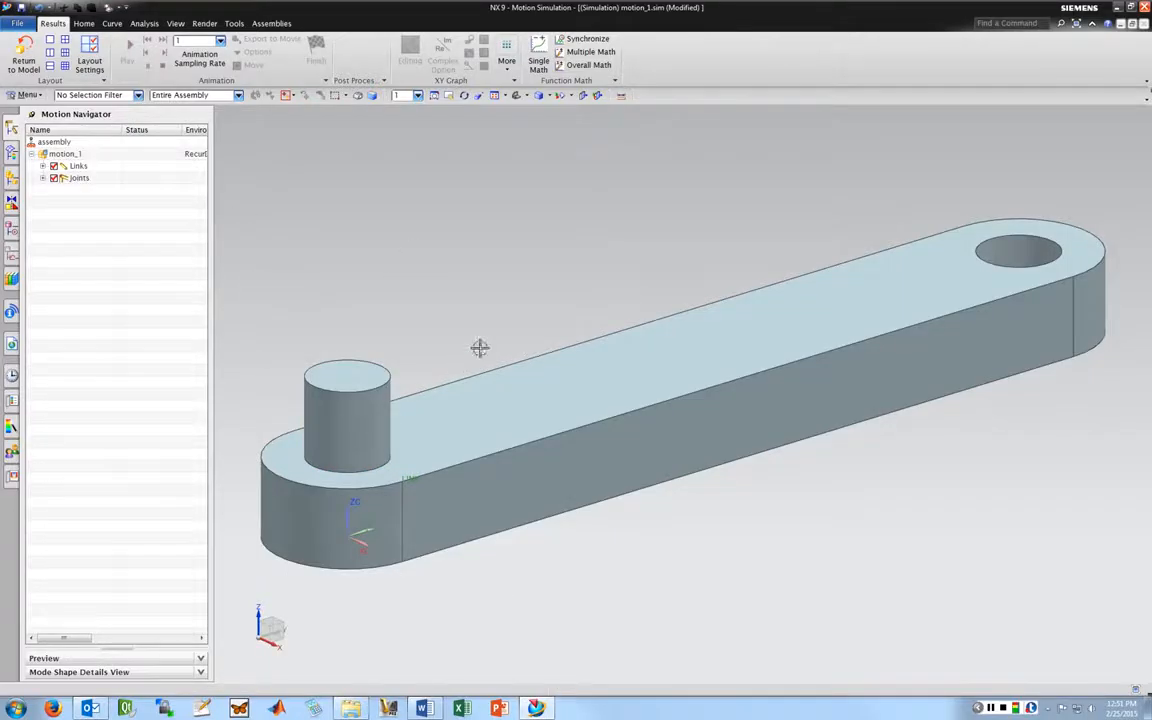
scroll(652, 261, "down", 2)
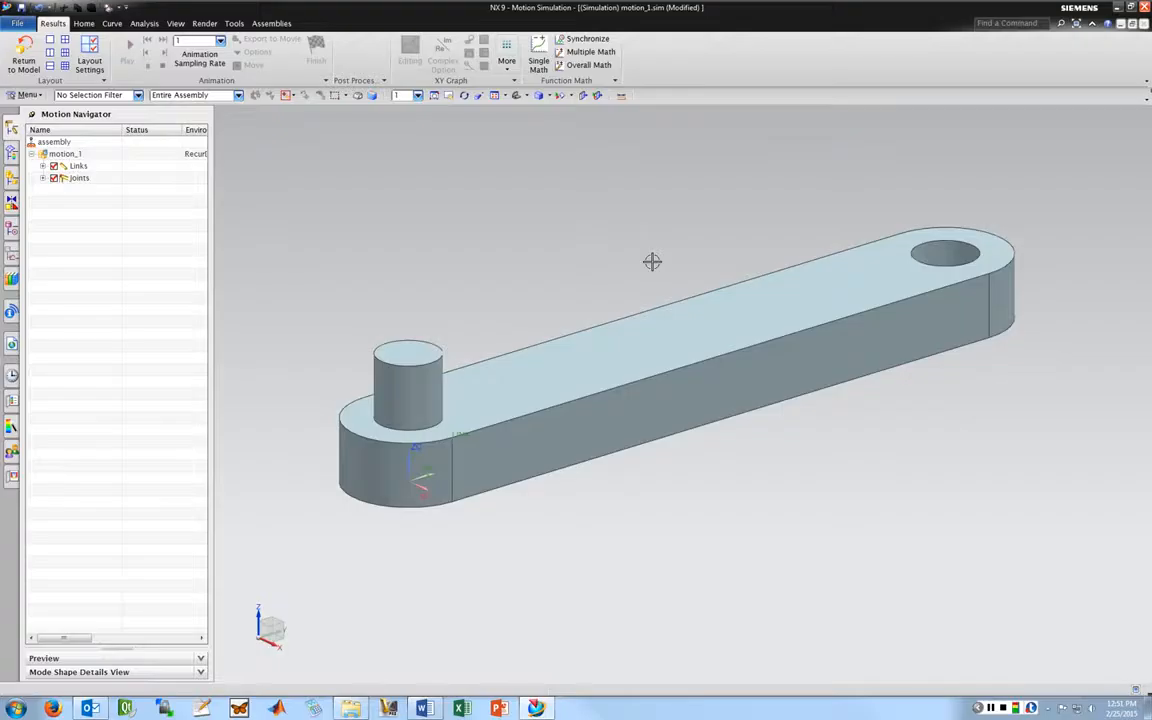
scroll(652, 261, "down", 1)
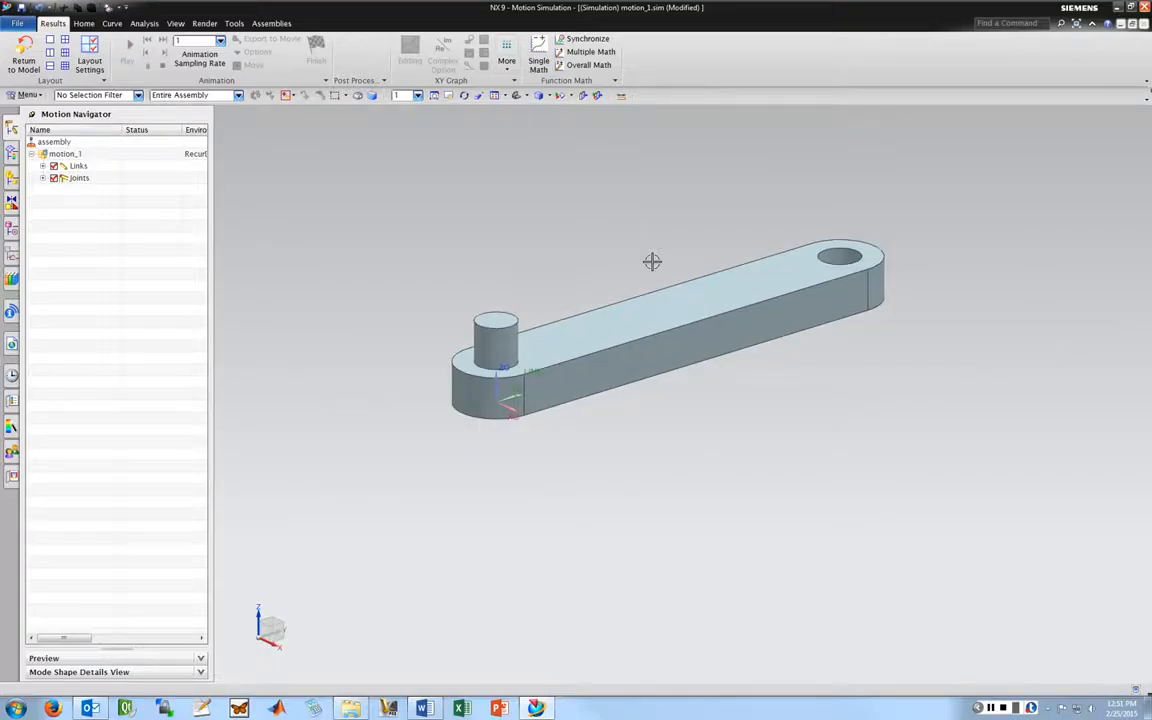